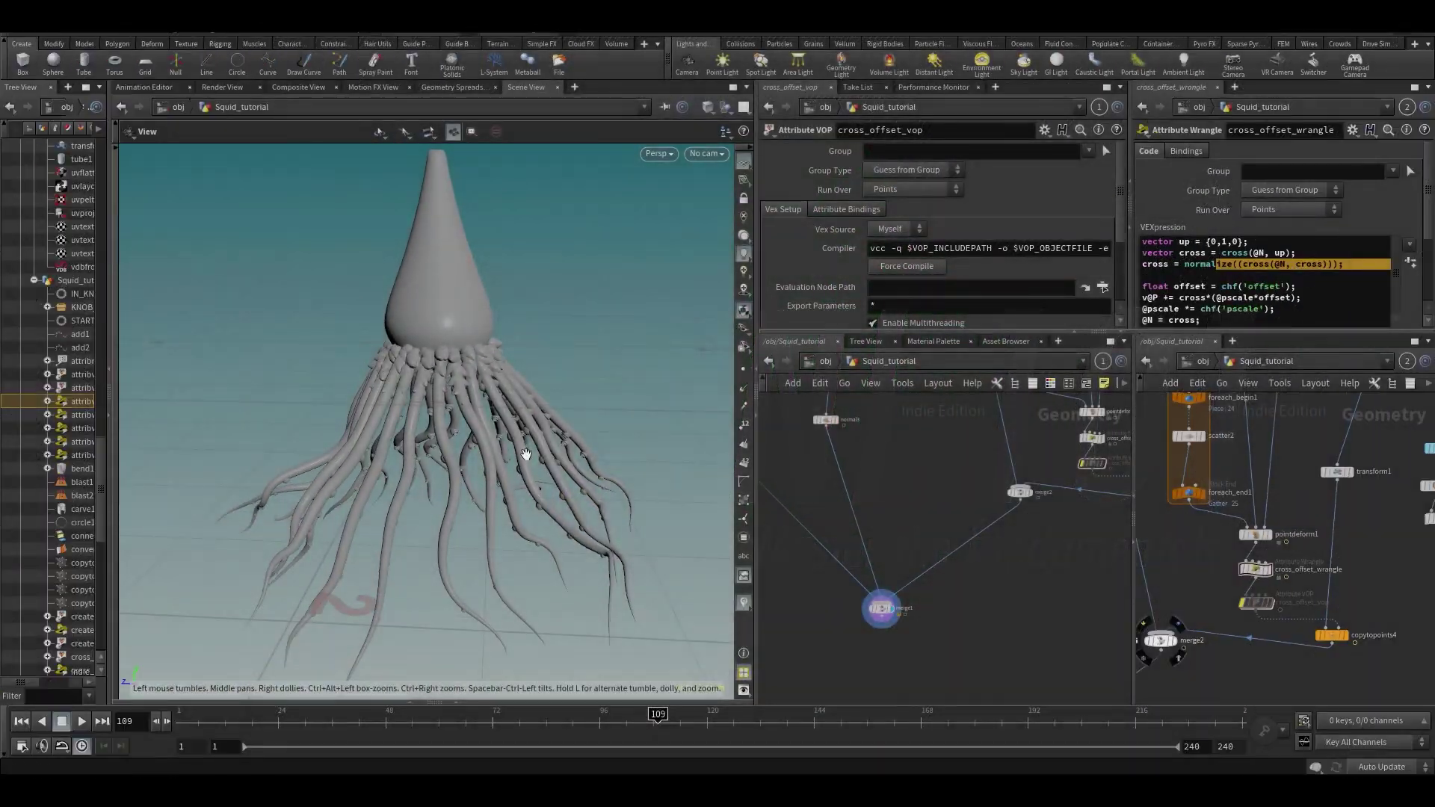
Step: Stop playback, scrub to frame 88, and bring the view in close on the squid's head
{"action": "scroll", "coordinate": [522, 455], "scroll_direction": "up", "scroll_amount": 3}
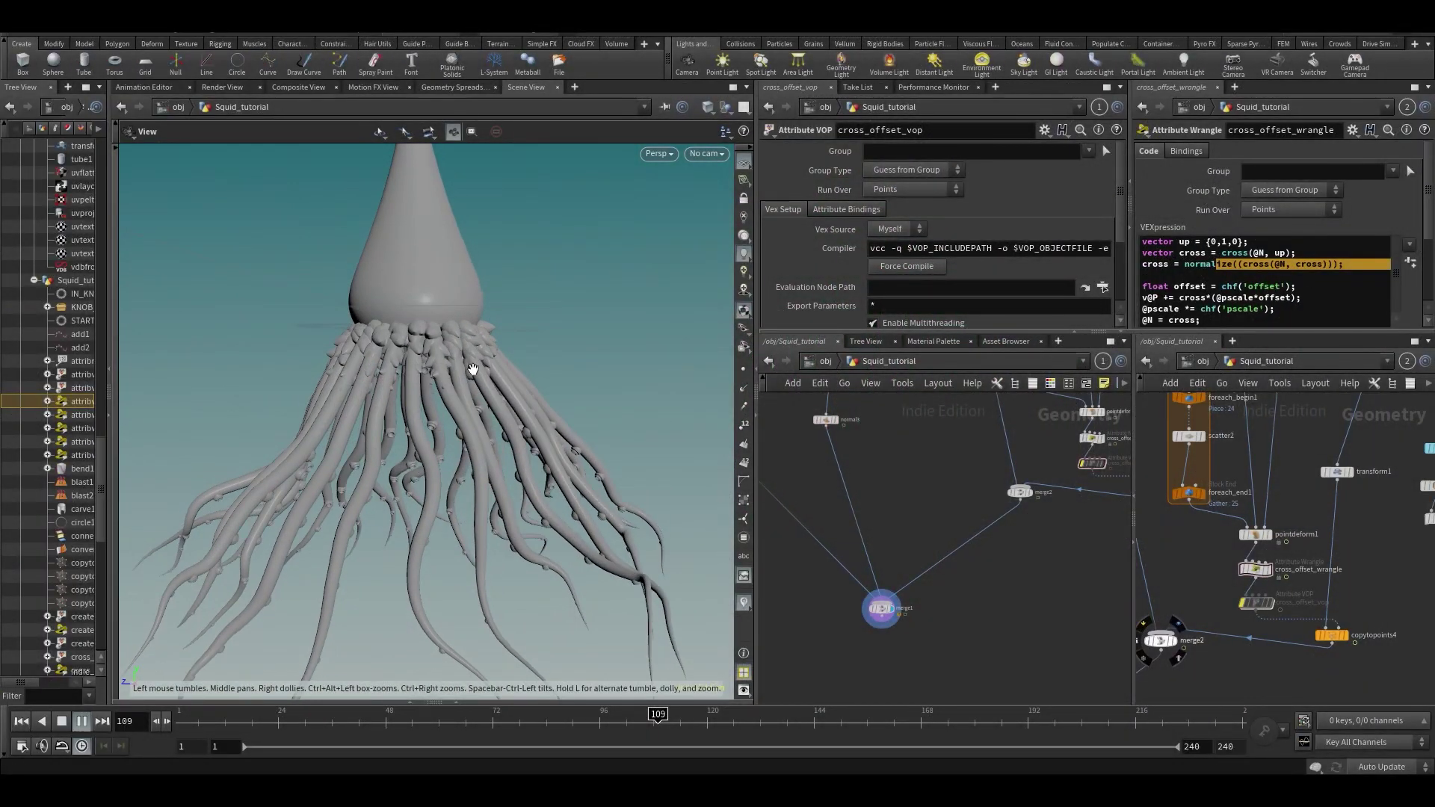
{"action": "left_click_drag", "start_coordinate": [458, 362], "coordinate": [470, 519]}
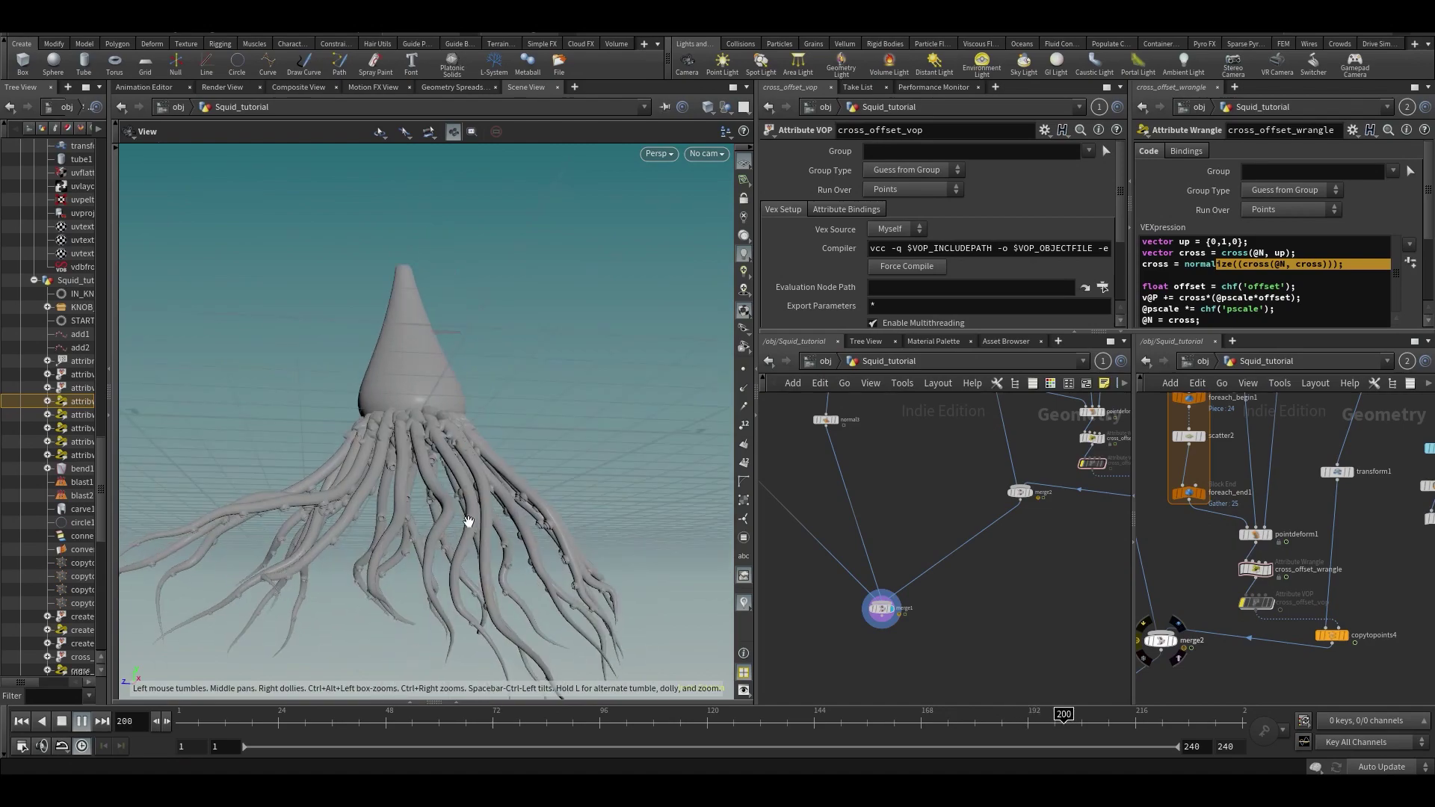
{"action": "left_click", "coordinate": [395, 719]}
{"action": "left_click_drag", "start_coordinate": [539, 384], "coordinate": [418, 326]}
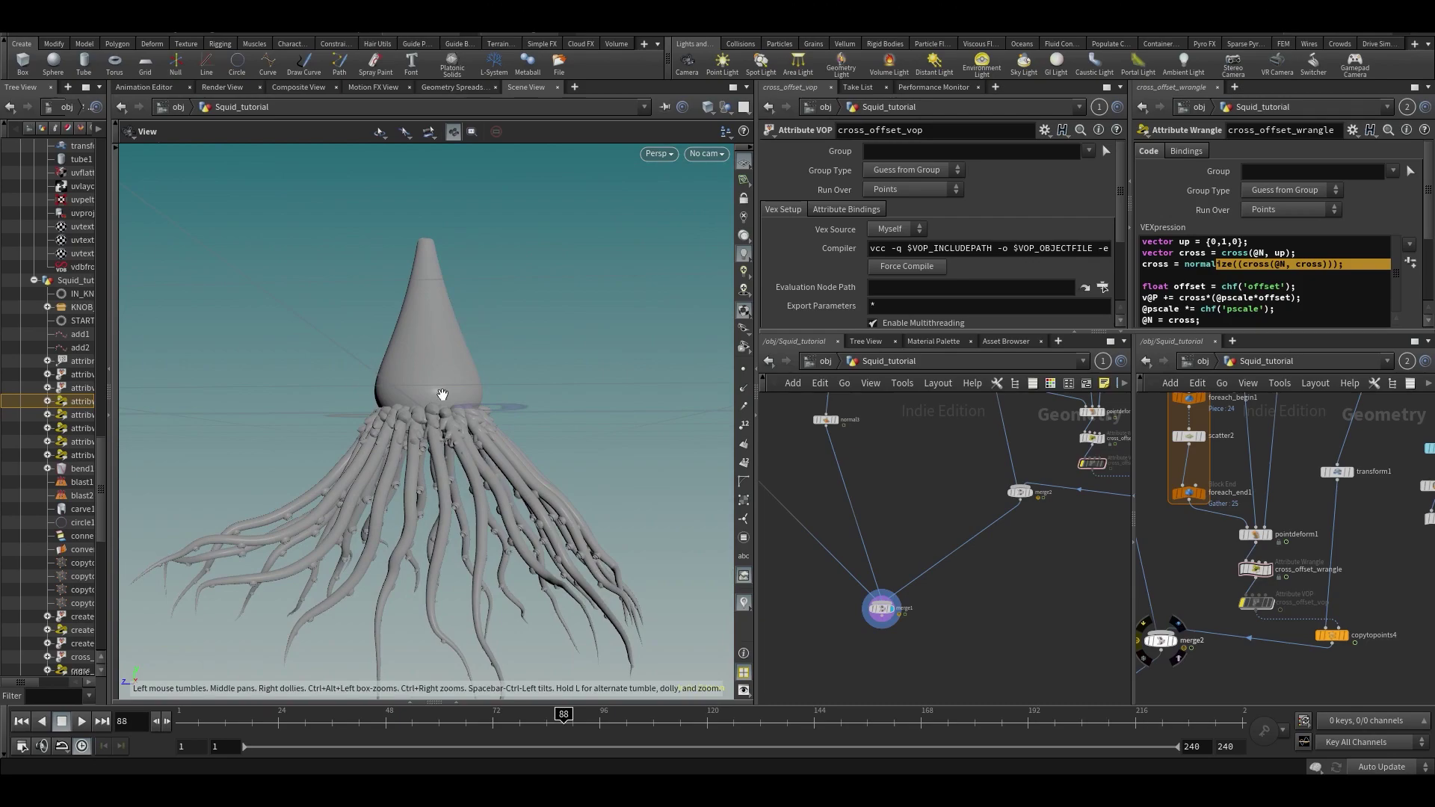
{"action": "right_click_drag", "start_coordinate": [424, 305], "coordinate": [616, 133]}
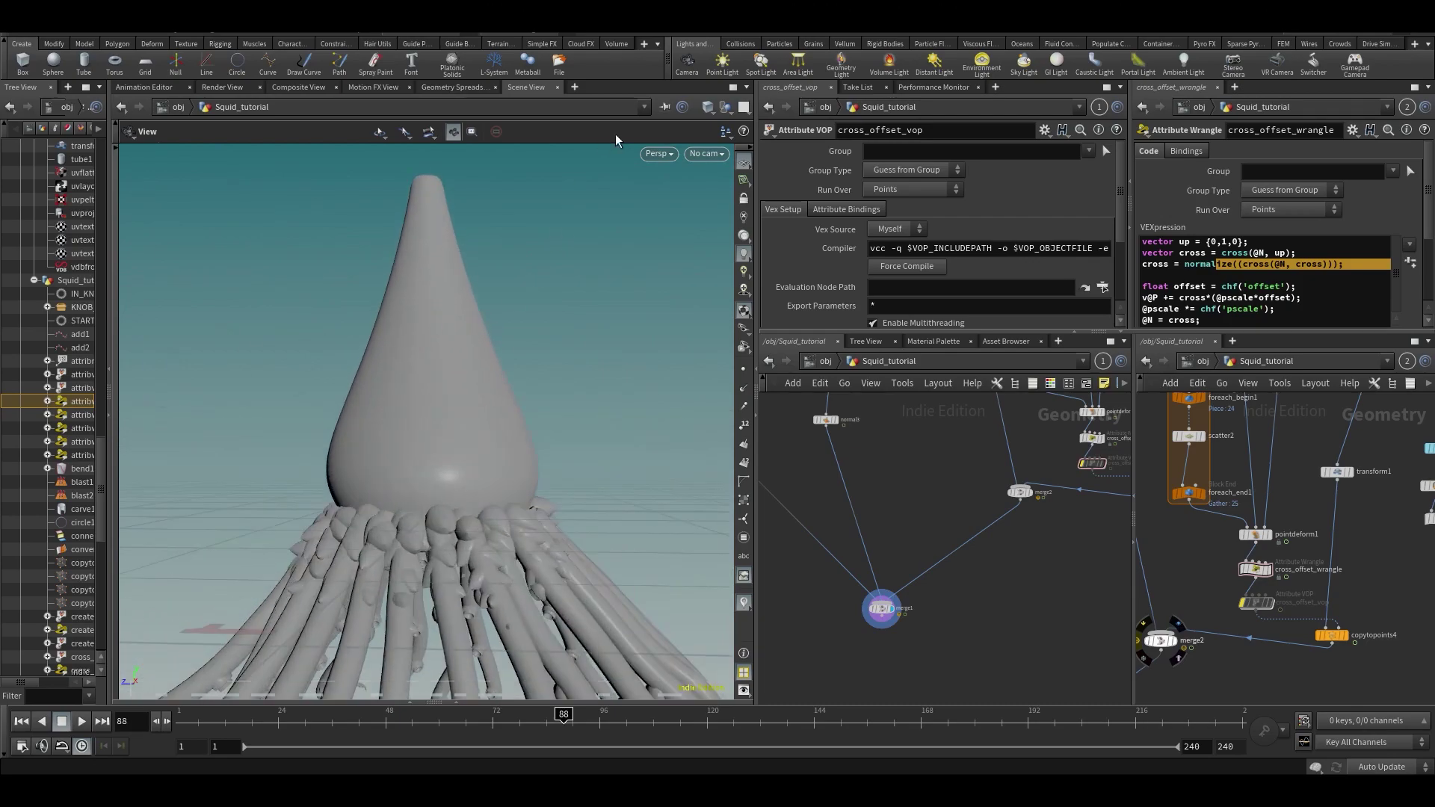
Step: Switch the viewport shading to Smooth Wire Shaded and orbit around the head
{"action": "left_click", "coordinate": [706, 109]}
{"action": "left_click", "coordinate": [717, 262]}
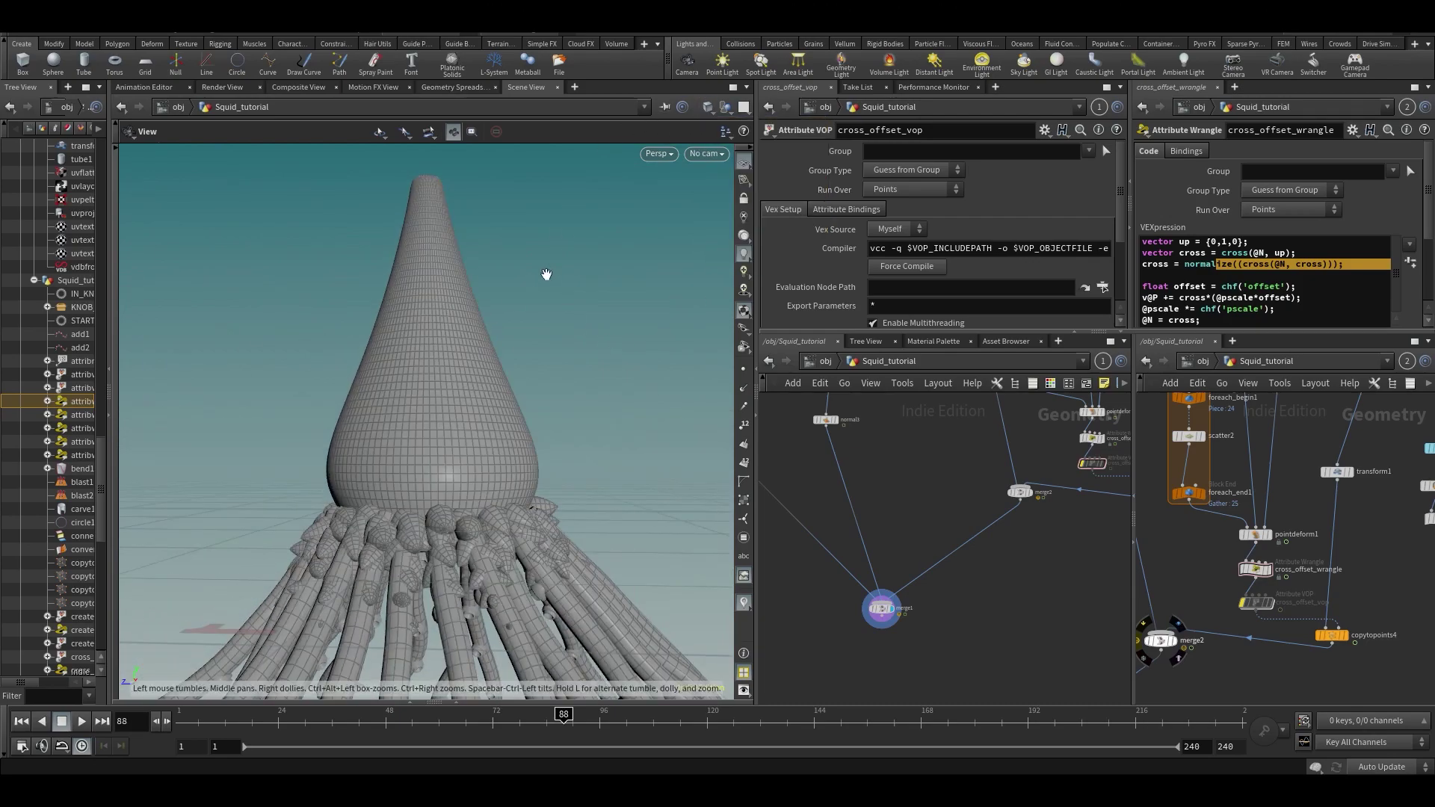
{"action": "mouse_move", "coordinate": [434, 432]}
{"action": "left_mouse_down"}
{"action": "mouse_move", "coordinate": [513, 442]}
{"action": "mouse_move", "coordinate": [455, 442]}
{"action": "left_mouse_up"}
{"action": "middle_click_drag", "start_coordinate": [1253, 664], "coordinate": [1214, 604]}
Step: Link the viewer to pane 2 and display output0 inside the SQUID object
{"action": "left_click", "coordinate": [667, 110]}
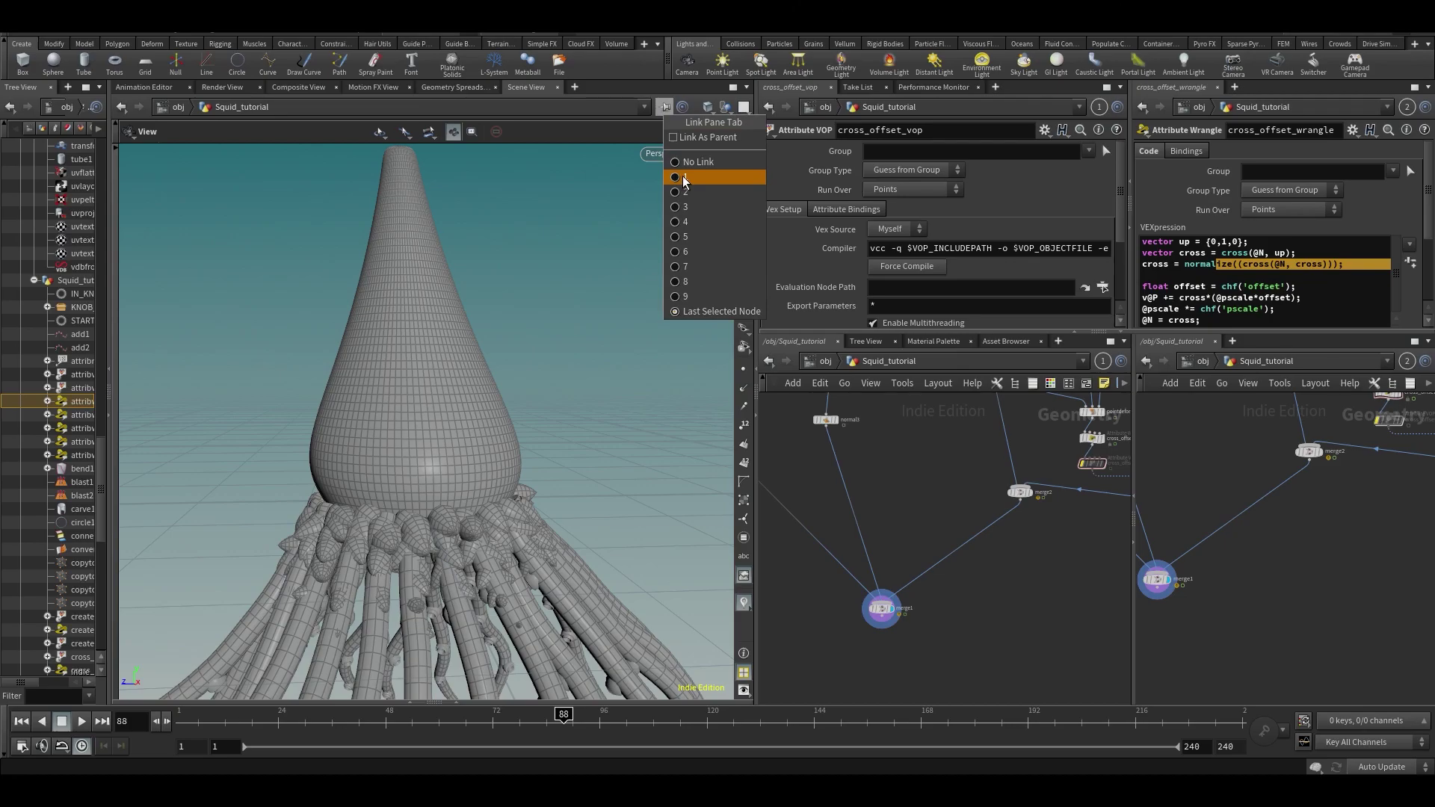
{"action": "left_click", "coordinate": [684, 188]}
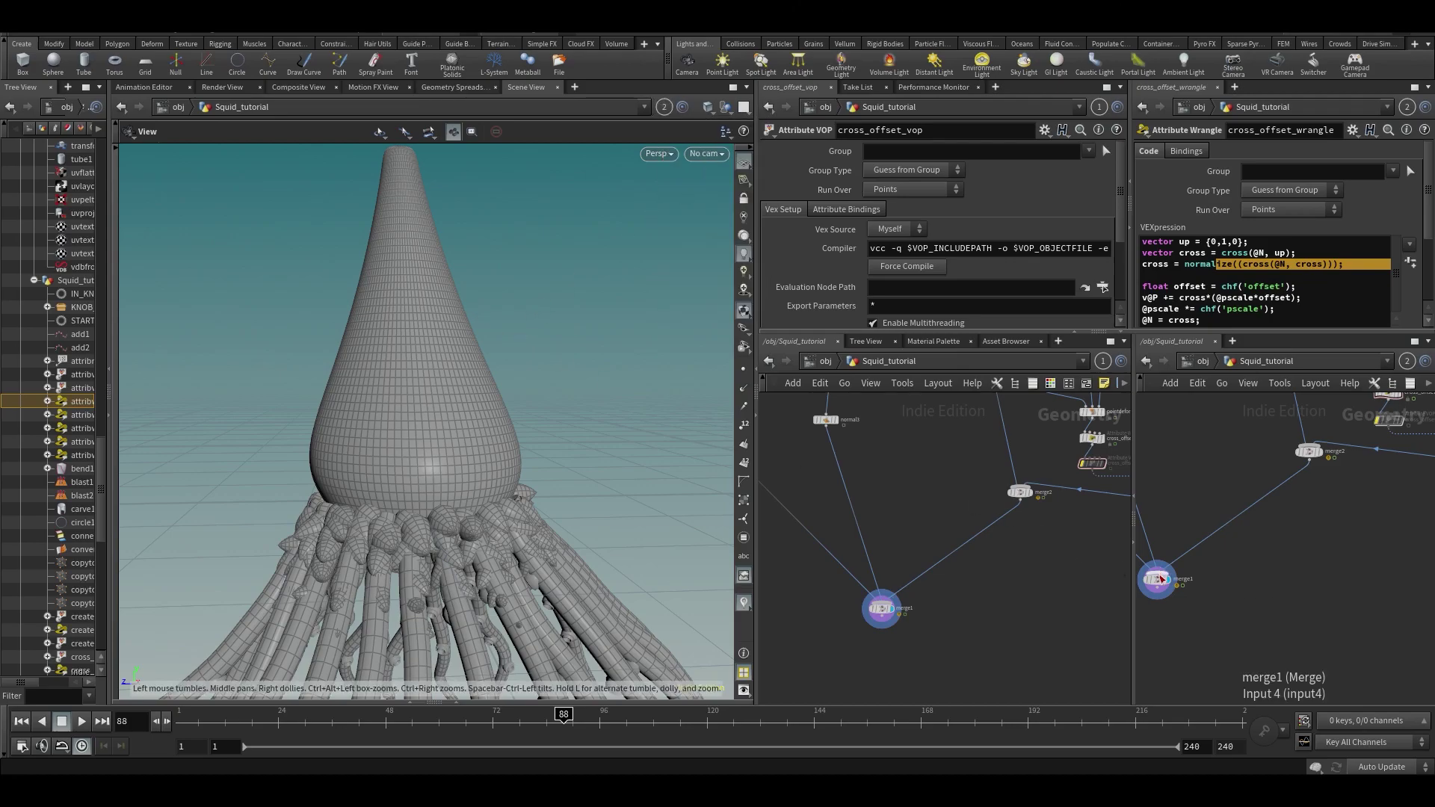
{"action": "left_click", "coordinate": [1164, 578]}
{"action": "left_click", "coordinate": [1212, 362]}
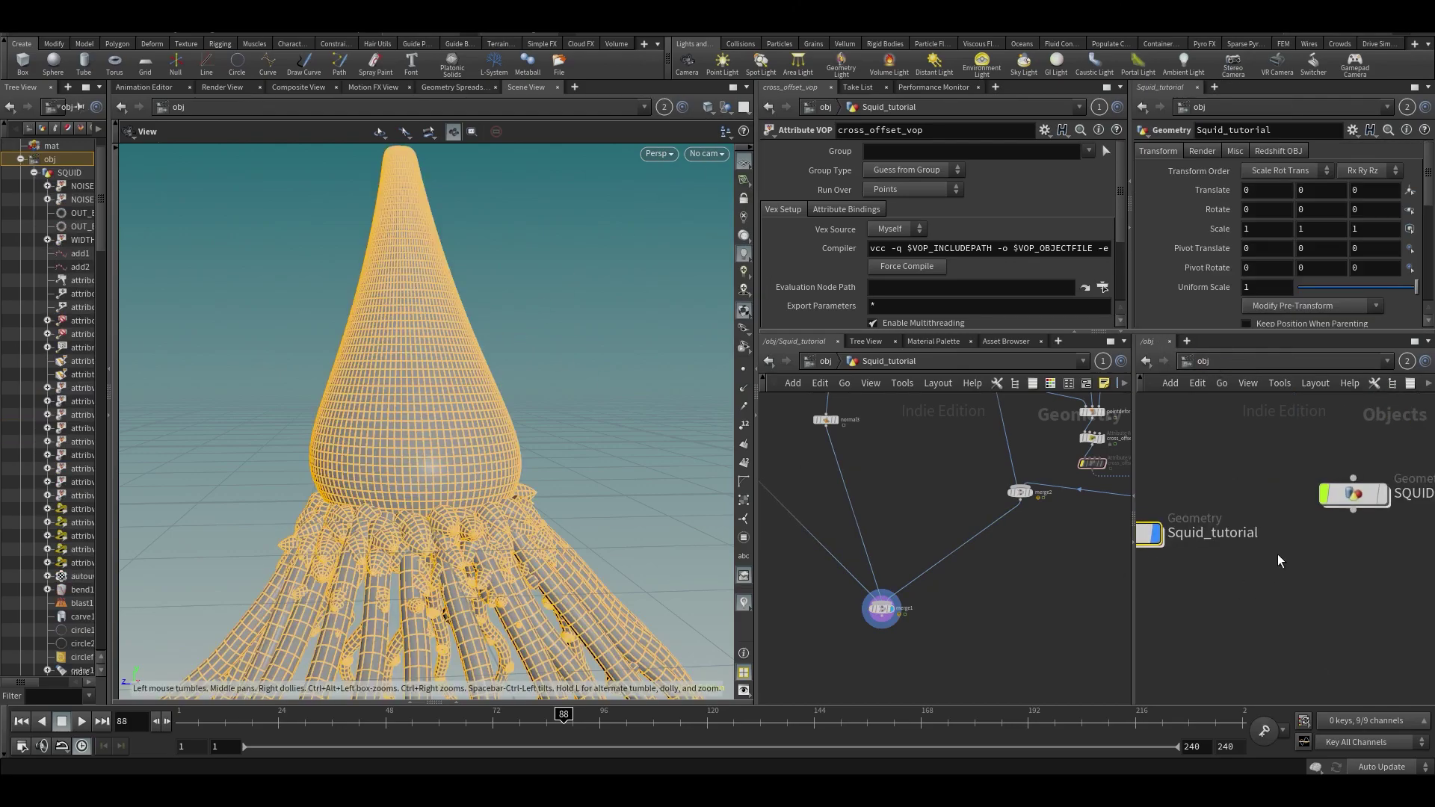
{"action": "double_click", "coordinate": [1366, 492]}
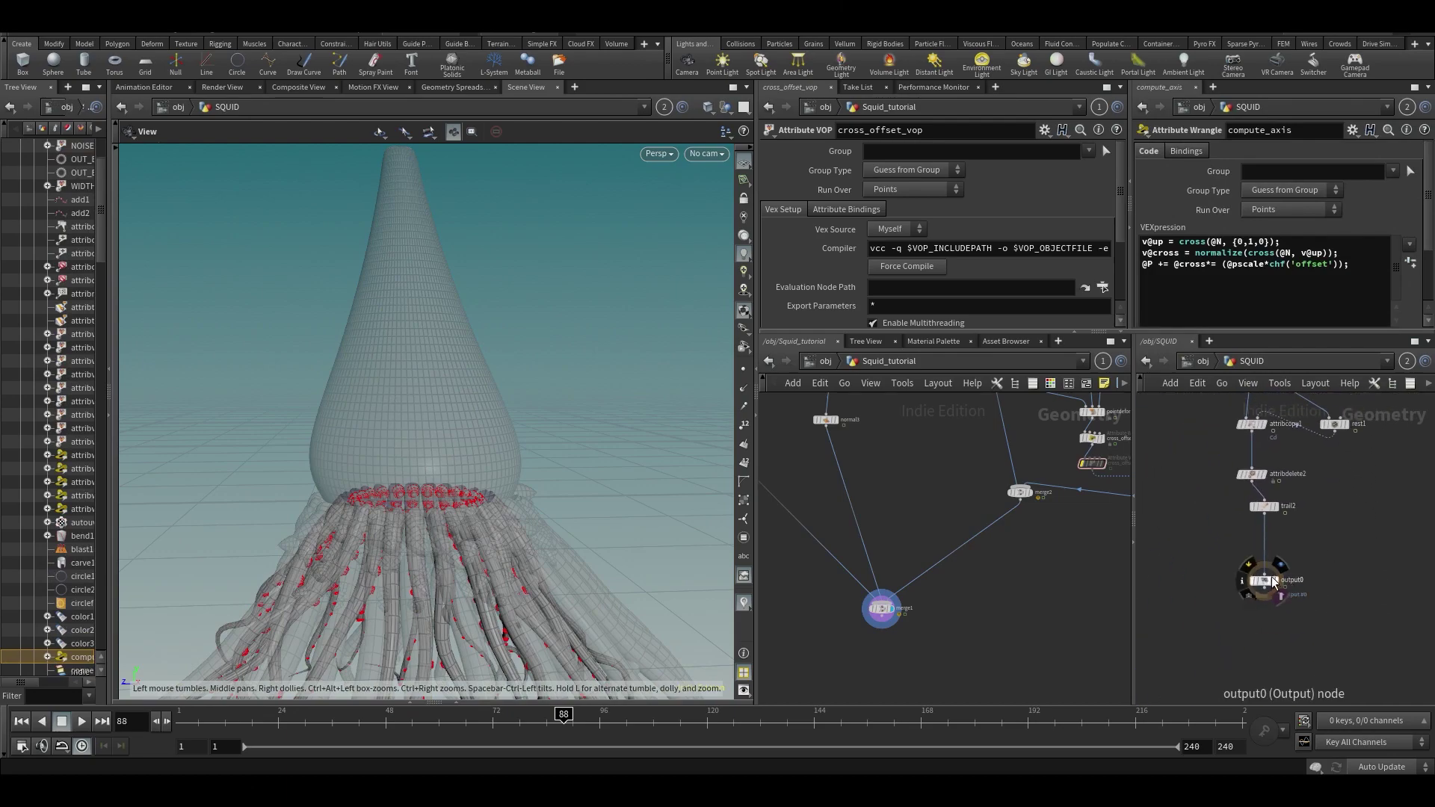
{"action": "left_click", "coordinate": [1276, 561]}
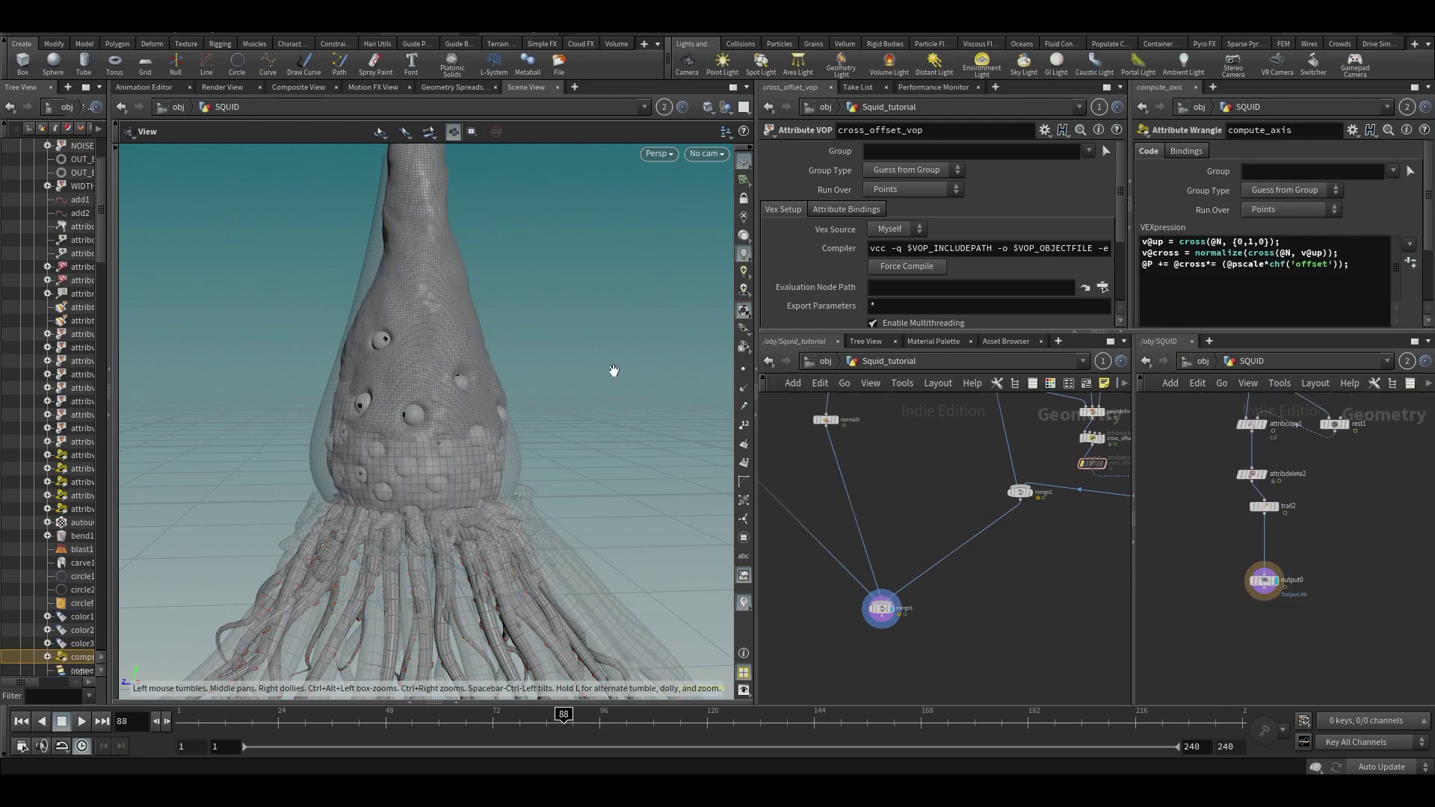
Step: Change a viewport display option and bring the nodes above output0 into view
{"action": "left_click", "coordinate": [709, 108]}
{"action": "left_click", "coordinate": [770, 241]}
{"action": "scroll", "coordinate": [1306, 495], "scroll_direction": "down", "scroll_amount": 10}
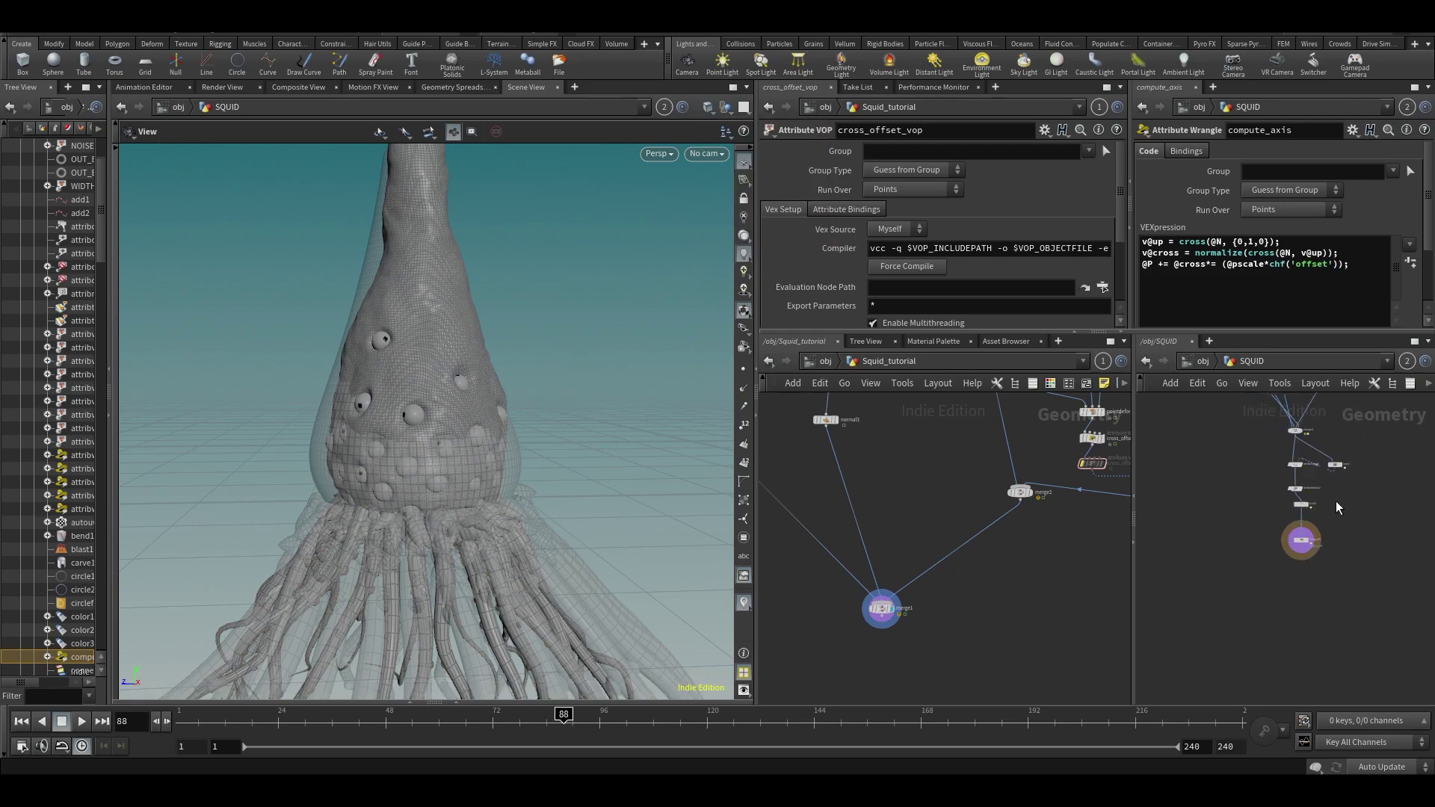
{"action": "middle_click_drag", "start_coordinate": [1306, 496], "coordinate": [1276, 622]}
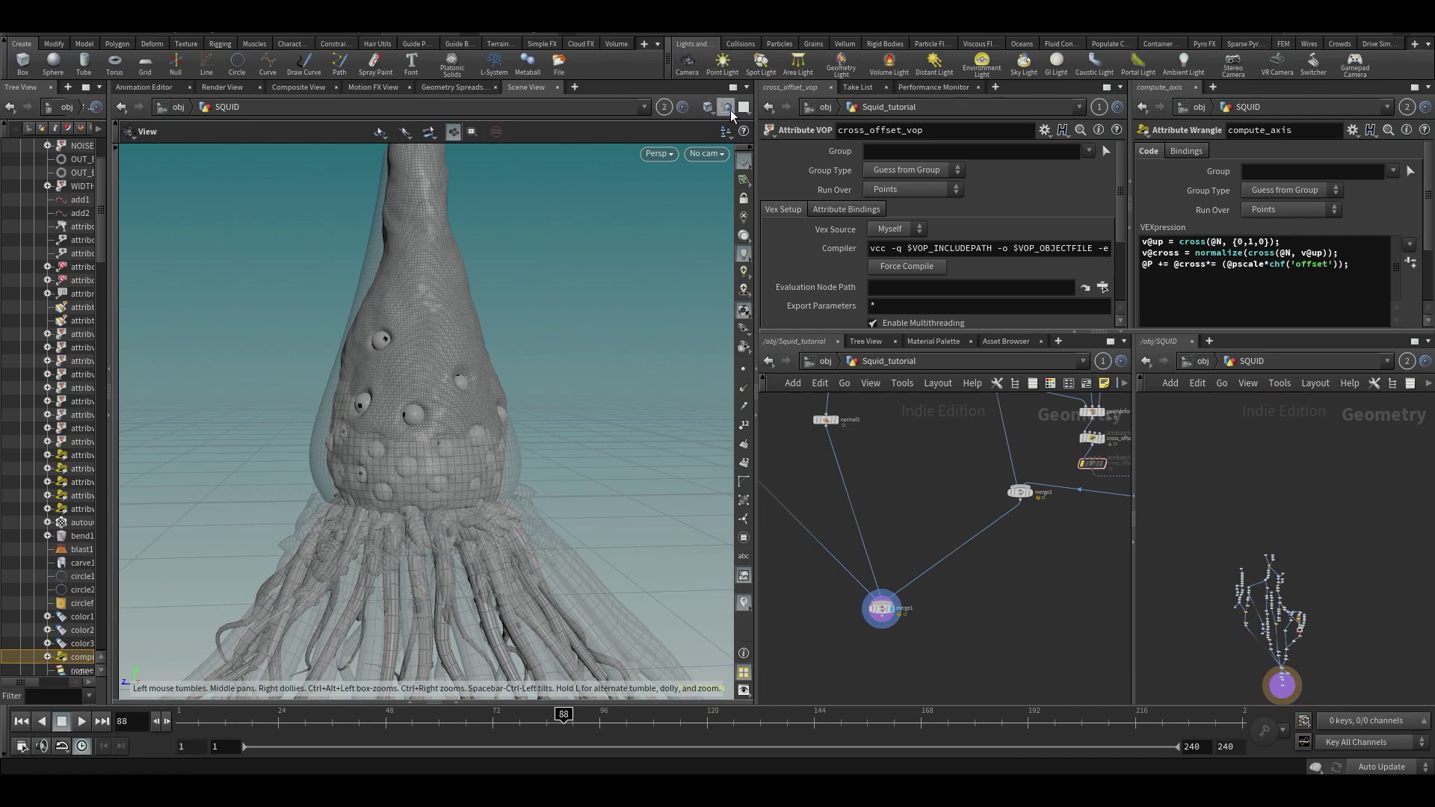
{"action": "scroll", "coordinate": [449, 347], "scroll_direction": "up", "scroll_amount": 5}
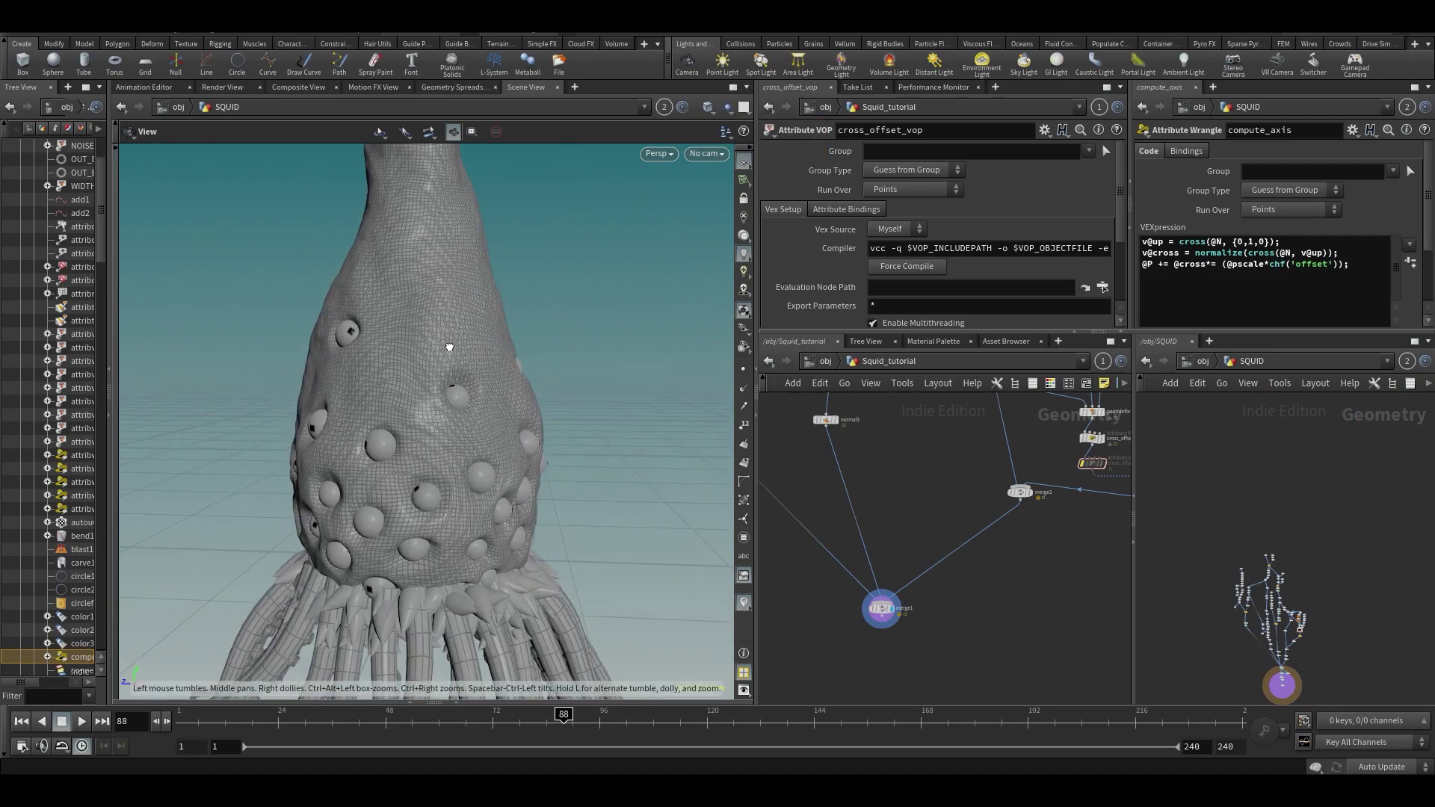
{"action": "left_click_drag", "start_coordinate": [450, 348], "coordinate": [407, 243]}
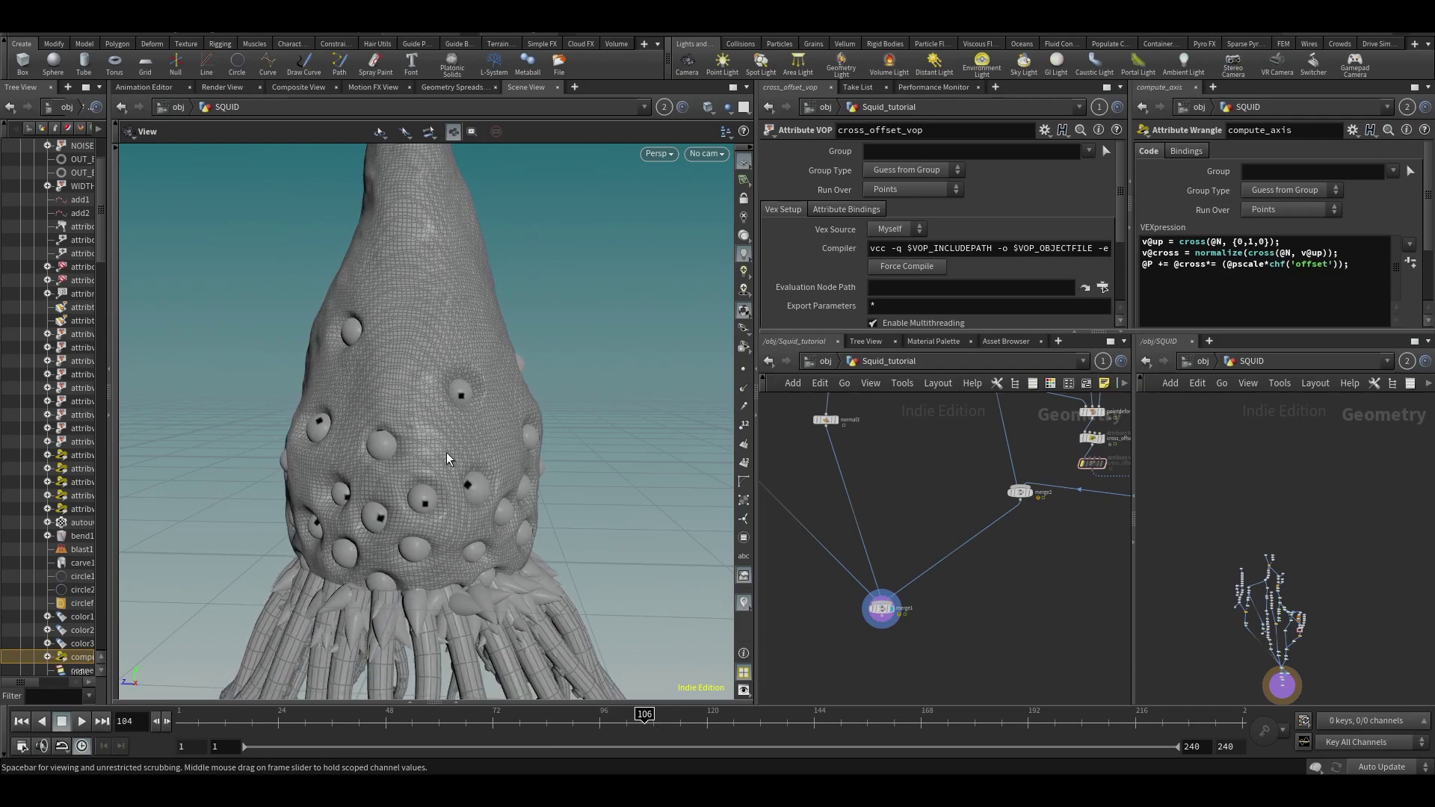
Step: Orbit around the eye-covered body to inspect its edge and left side
{"action": "scroll", "coordinate": [455, 353], "scroll_direction": "up", "scroll_amount": 5}
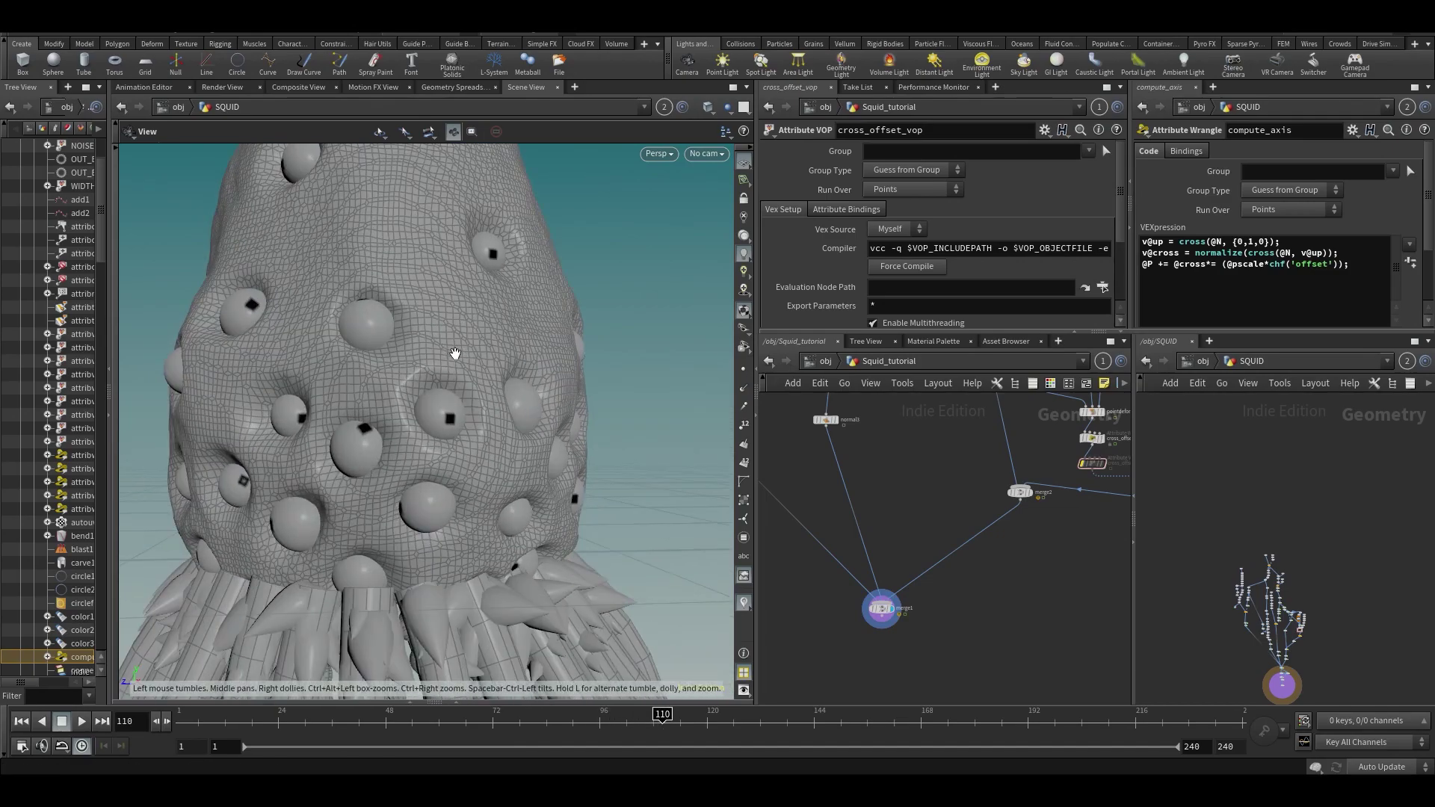
{"action": "left_click_drag", "start_coordinate": [455, 353], "coordinate": [601, 311]}
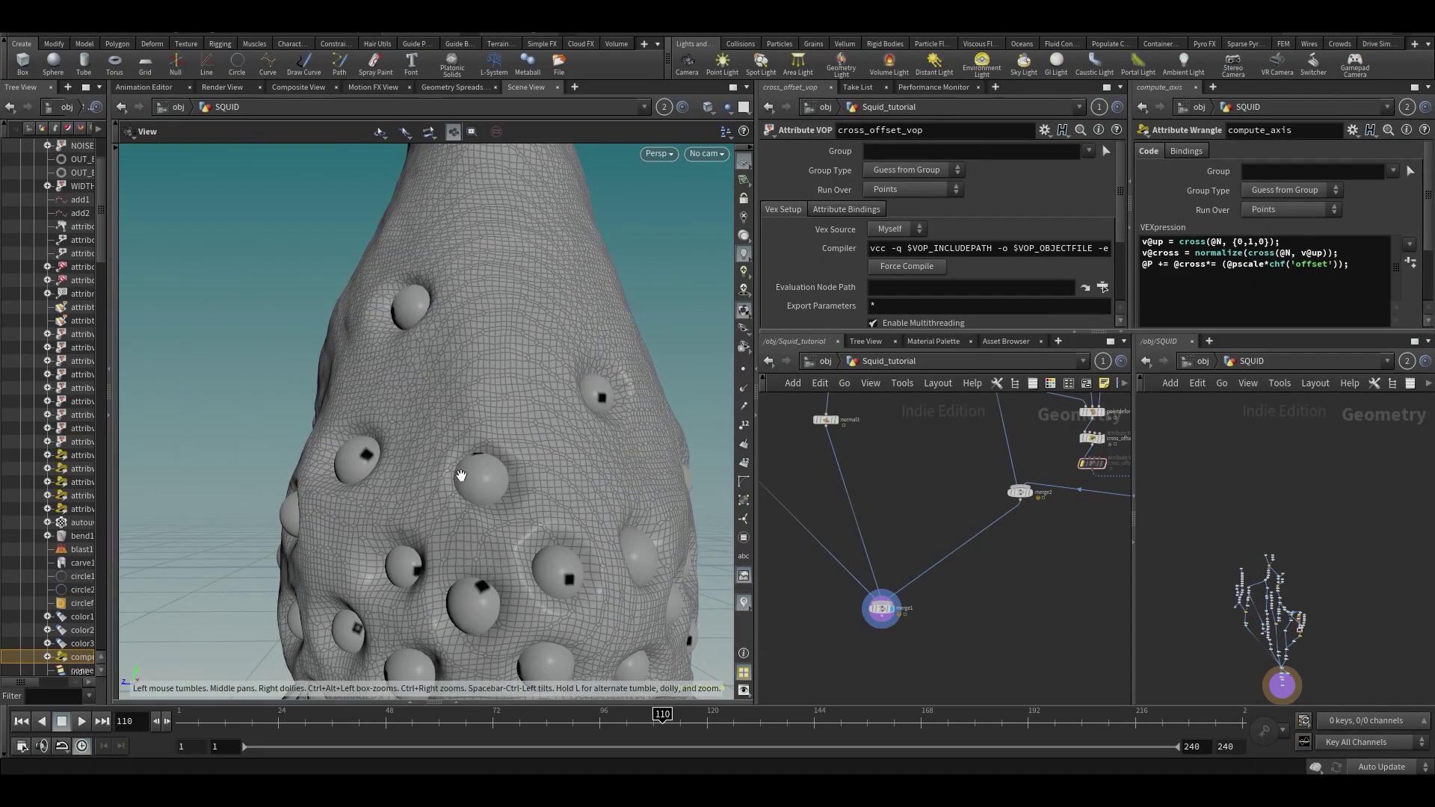
{"action": "scroll", "coordinate": [461, 476], "scroll_direction": "up", "scroll_amount": 4}
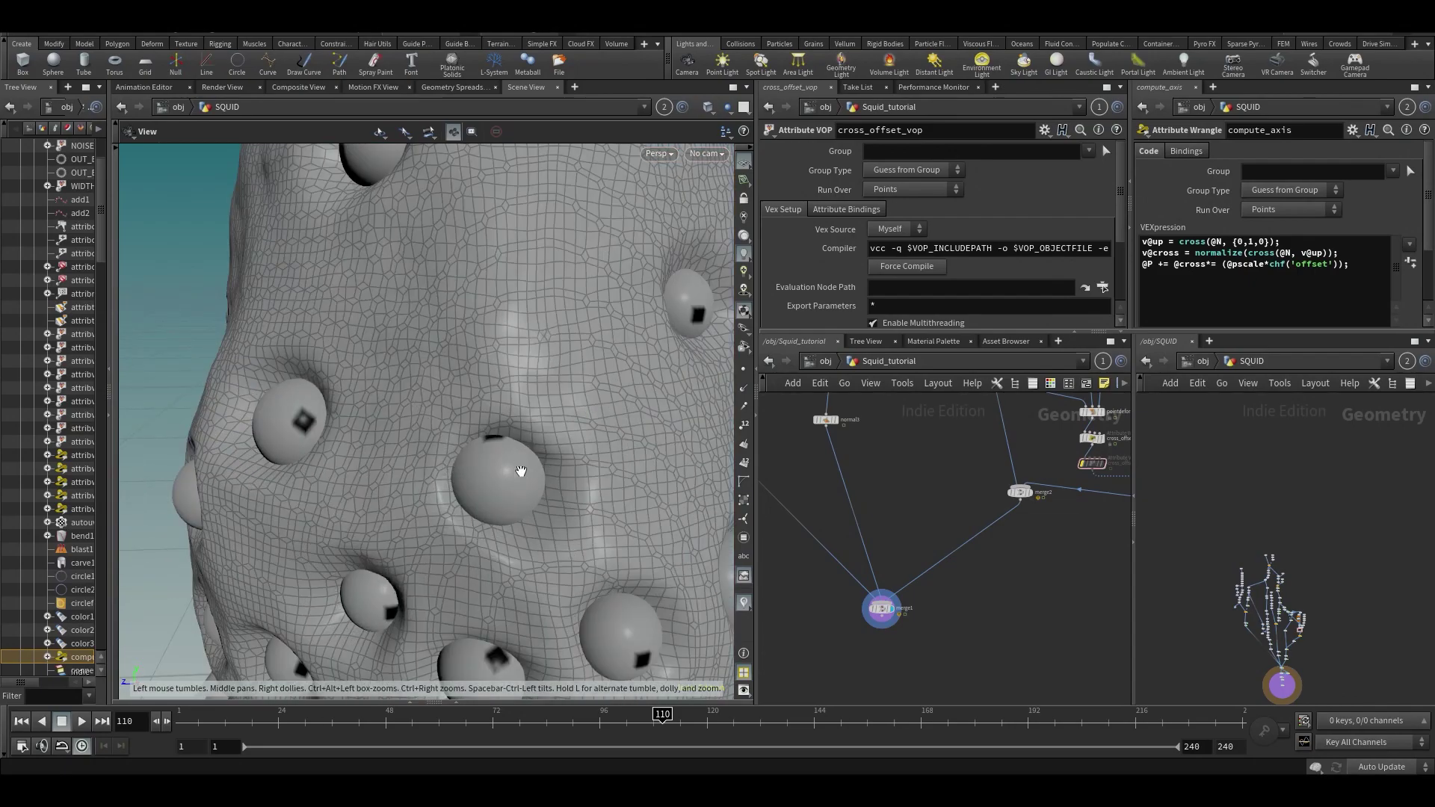
{"action": "left_click_drag", "start_coordinate": [521, 471], "coordinate": [482, 466]}
{"action": "left_click_drag", "start_coordinate": [400, 441], "coordinate": [491, 451]}
{"action": "scroll", "coordinate": [491, 451], "scroll_direction": "down", "scroll_amount": 5}
{"action": "middle_click_drag", "start_coordinate": [860, 449], "coordinate": [1017, 569]}
{"action": "middle_click_drag", "start_coordinate": [1207, 664], "coordinate": [1213, 591]}
{"action": "scroll", "coordinate": [1212, 591], "scroll_direction": "up", "scroll_amount": 10}
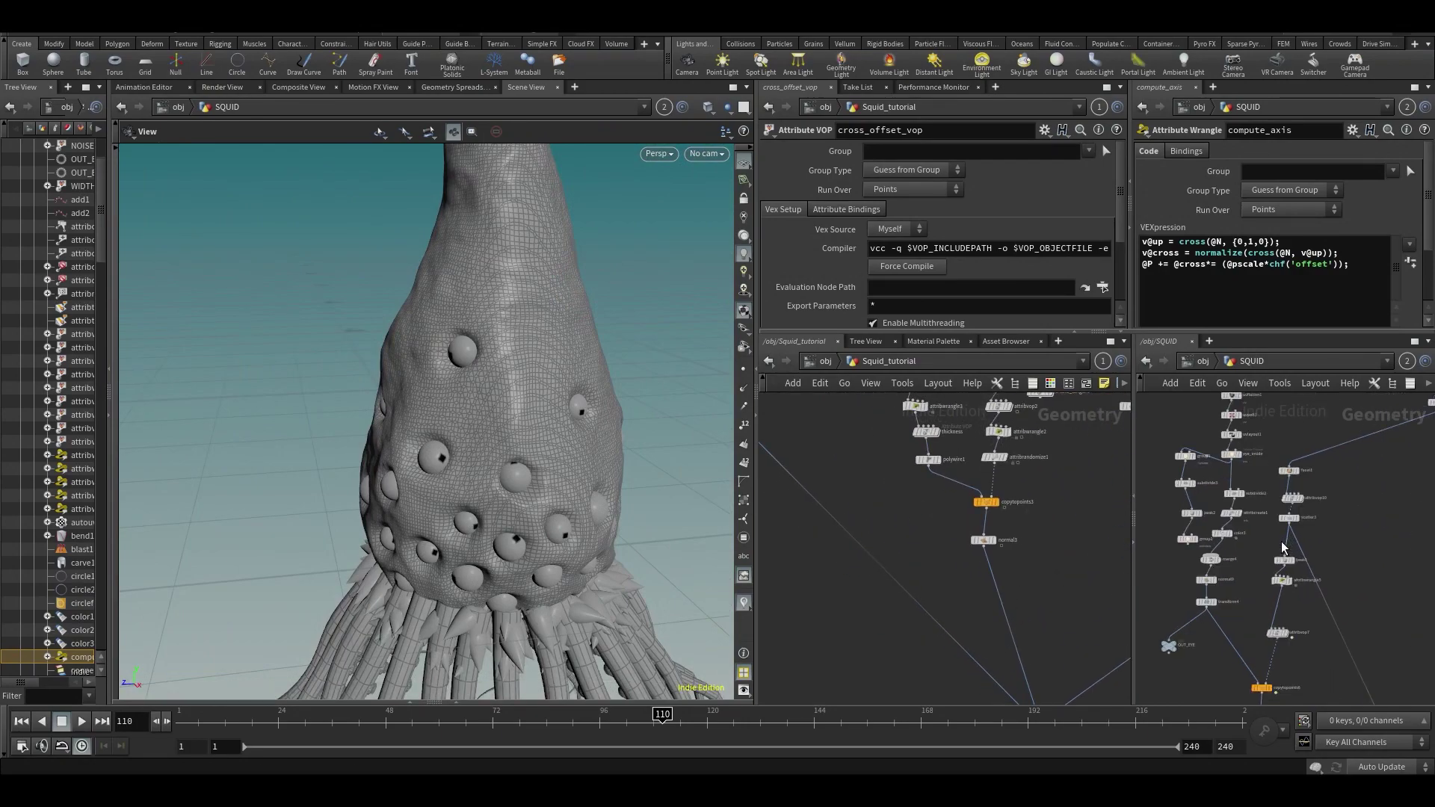
Step: Point the viewer at Squid_tutorial, reveal sphere2 and nodes above uvpelt1, and widen the viewport
{"action": "middle_click_drag", "start_coordinate": [1316, 568], "coordinate": [1369, 543]}
{"action": "left_click", "coordinate": [642, 107]}
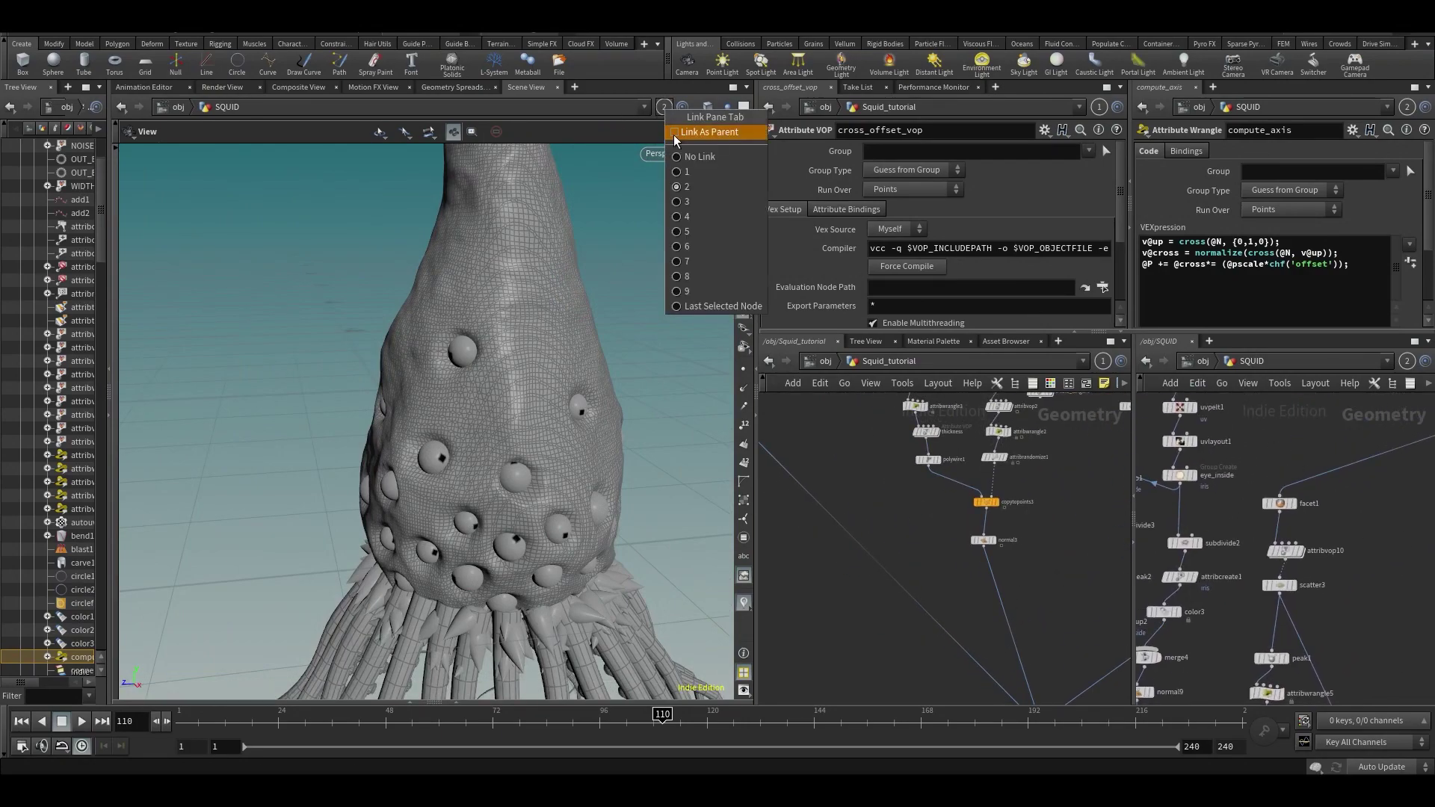
{"action": "left_click", "coordinate": [710, 183]}
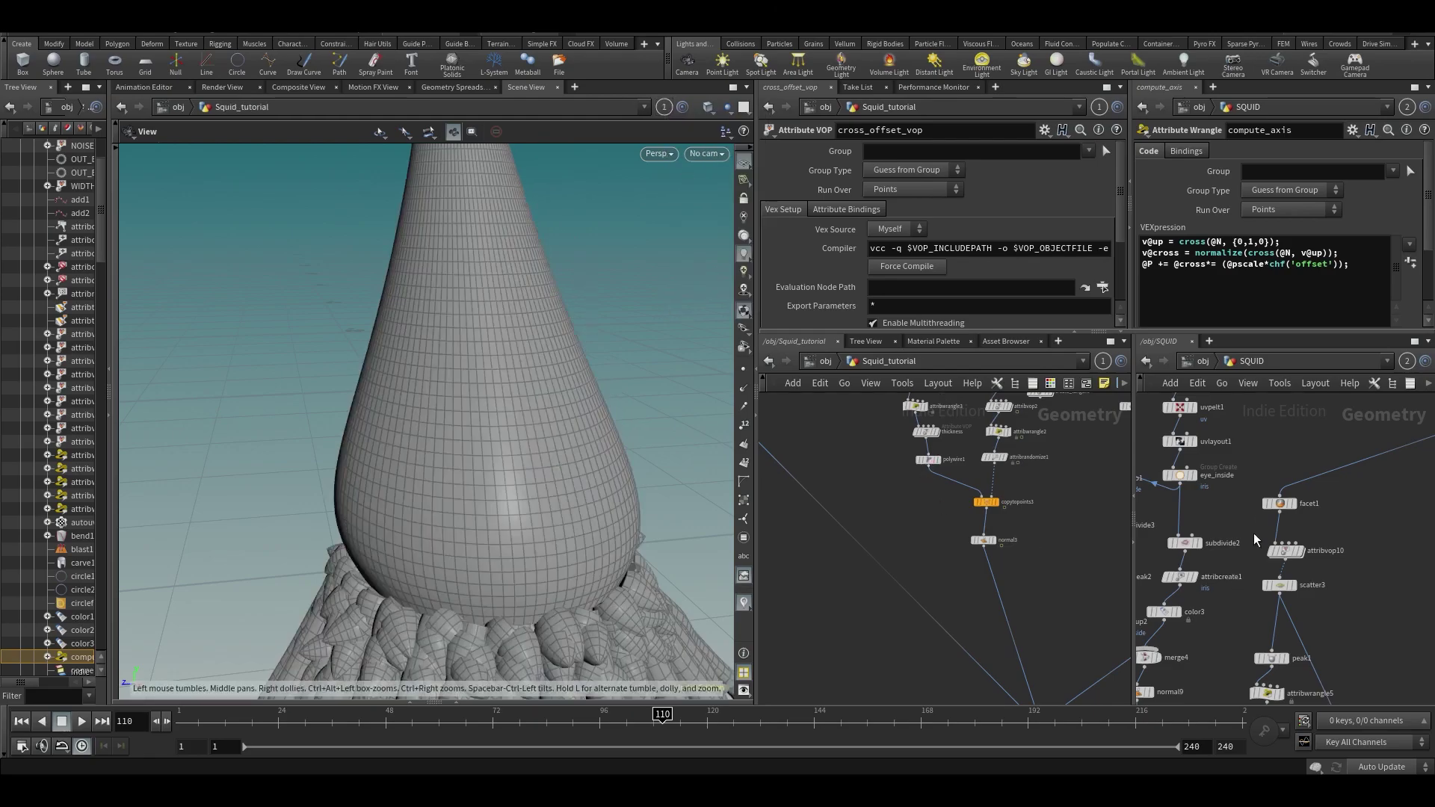
{"action": "scroll", "coordinate": [1254, 532], "scroll_direction": "down", "scroll_amount": 3}
{"action": "middle_click_drag", "start_coordinate": [1299, 481], "coordinate": [1292, 548]}
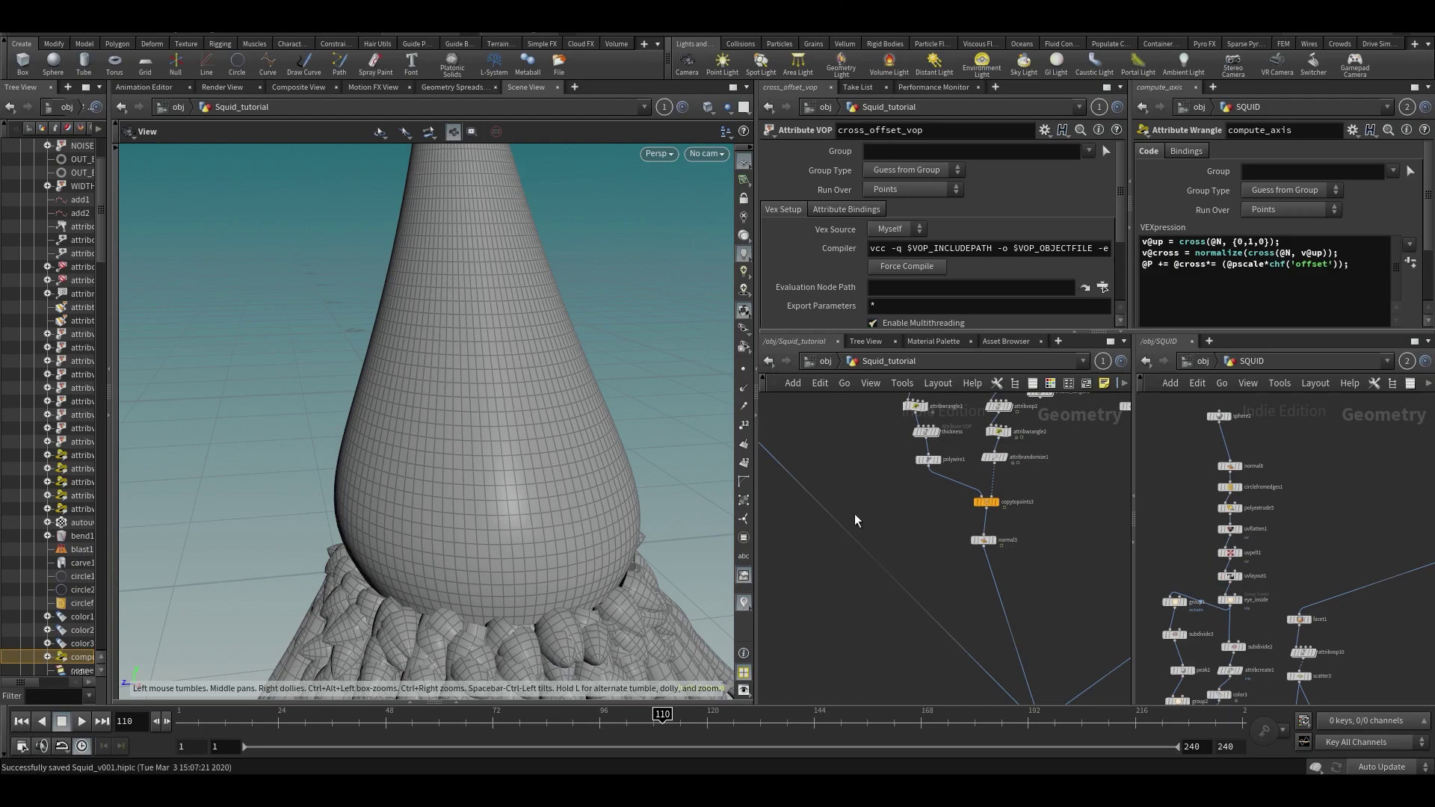
{"action": "scroll", "coordinate": [855, 513], "scroll_direction": "down", "scroll_amount": 3}
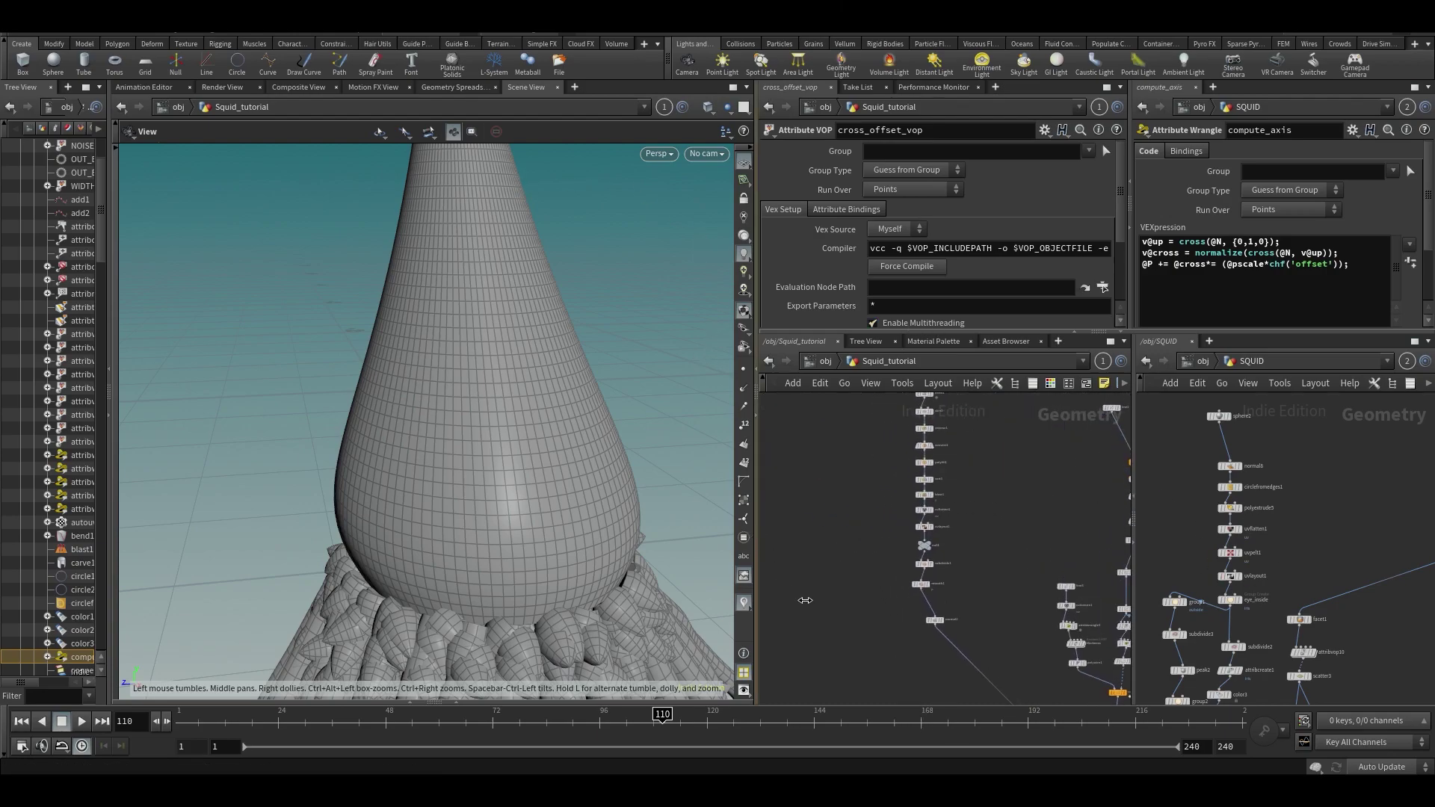
{"action": "left_click_drag", "start_coordinate": [805, 600], "coordinate": [817, 594]}
{"action": "scroll", "coordinate": [868, 586], "scroll_direction": "up", "scroll_amount": 3}
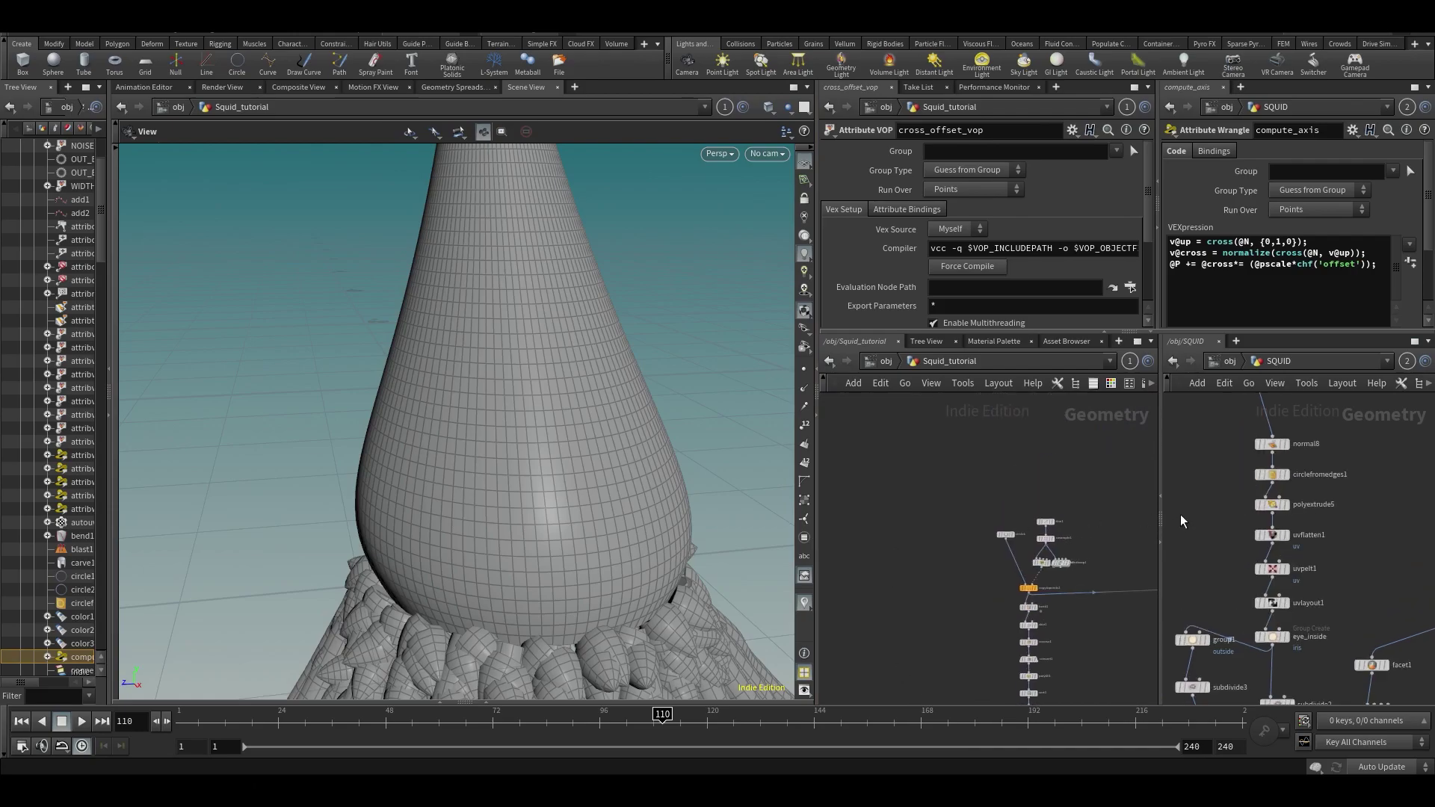
Step: Place a Sphere node found by searching 'spe', display it, and set Primitive Type to Polygon Mesh
{"action": "key", "text": "Tab"}
{"action": "type", "text": "sp"}
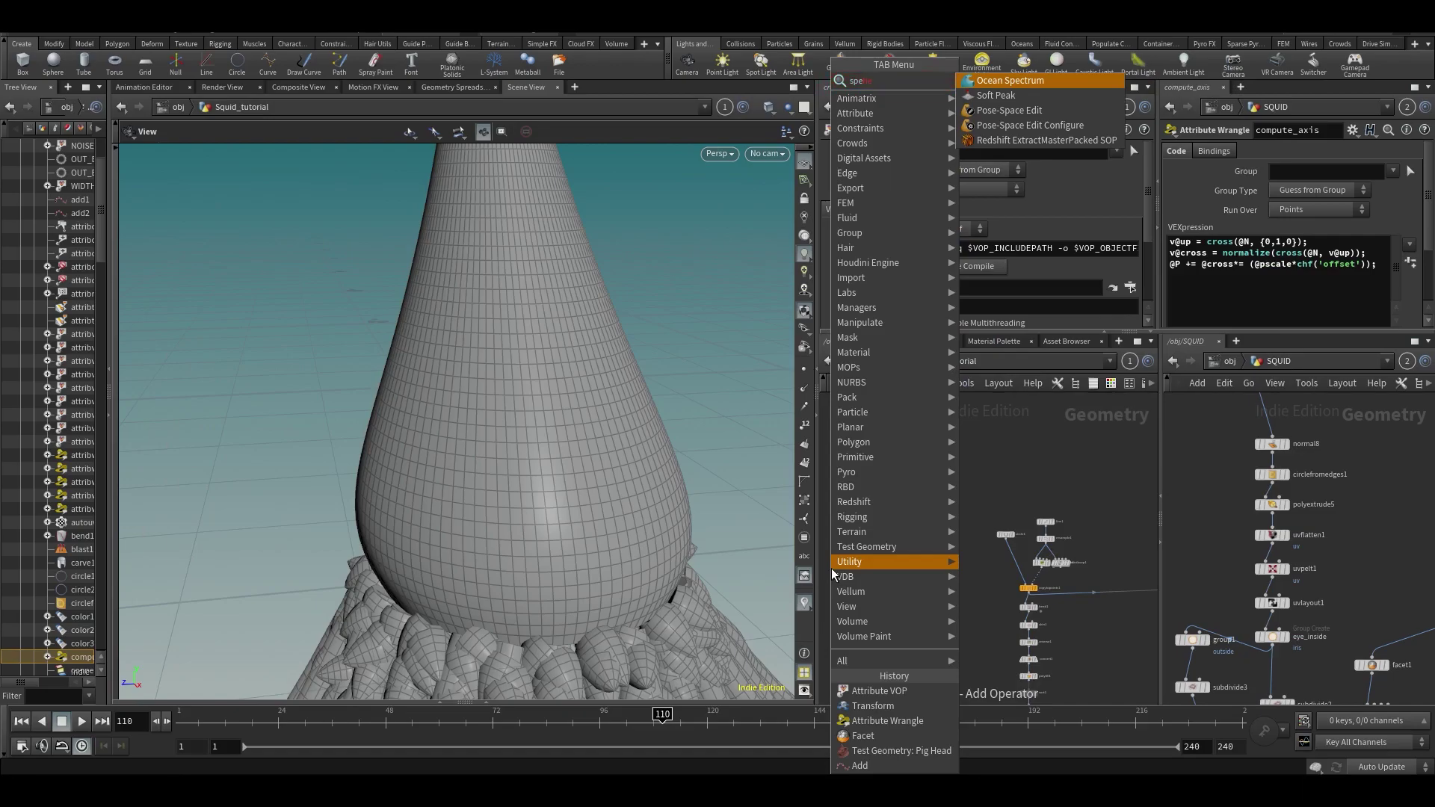
{"action": "type", "text": "e"}
{"action": "key", "text": "Return"}
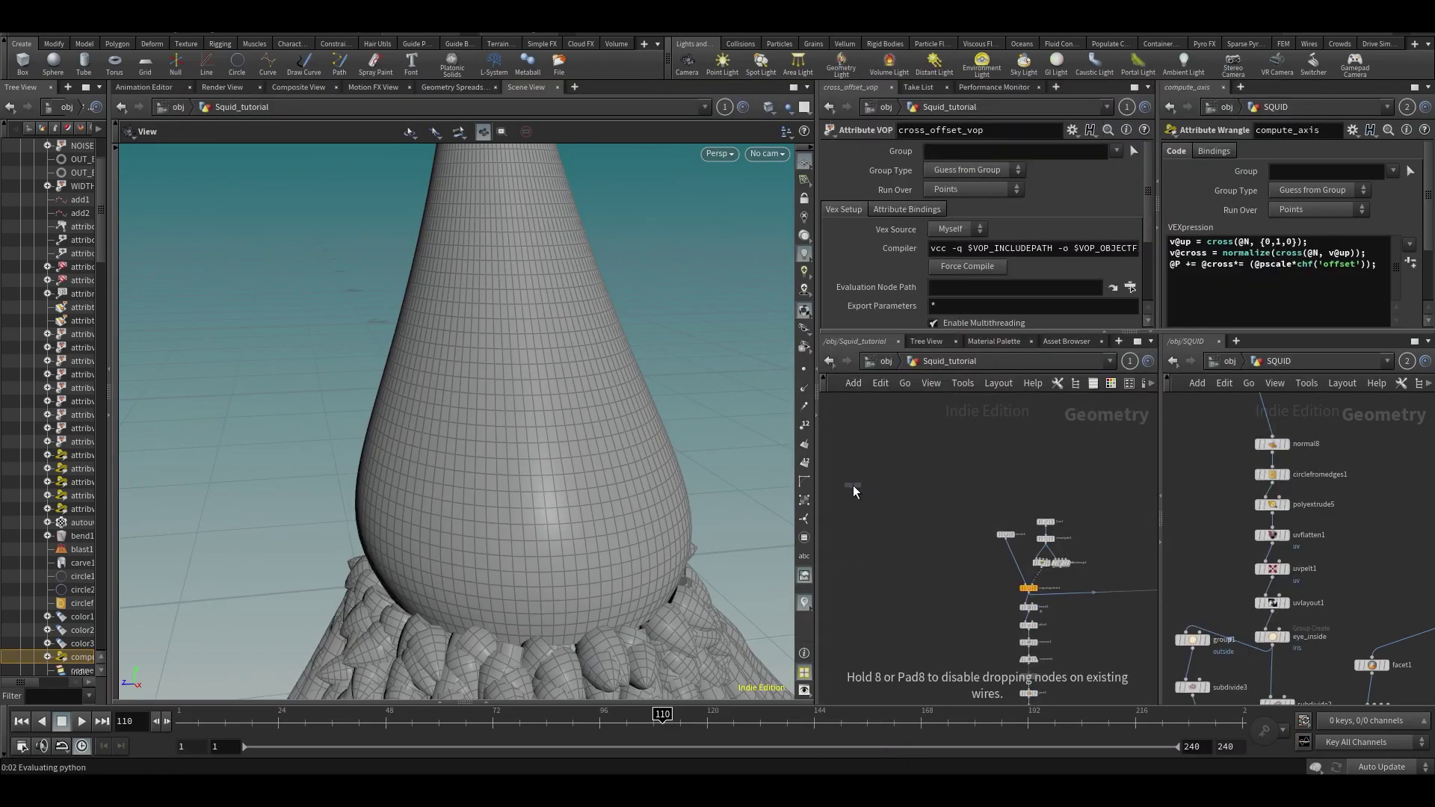
{"action": "left_click", "coordinate": [854, 486]}
{"action": "left_click", "coordinate": [867, 469]}
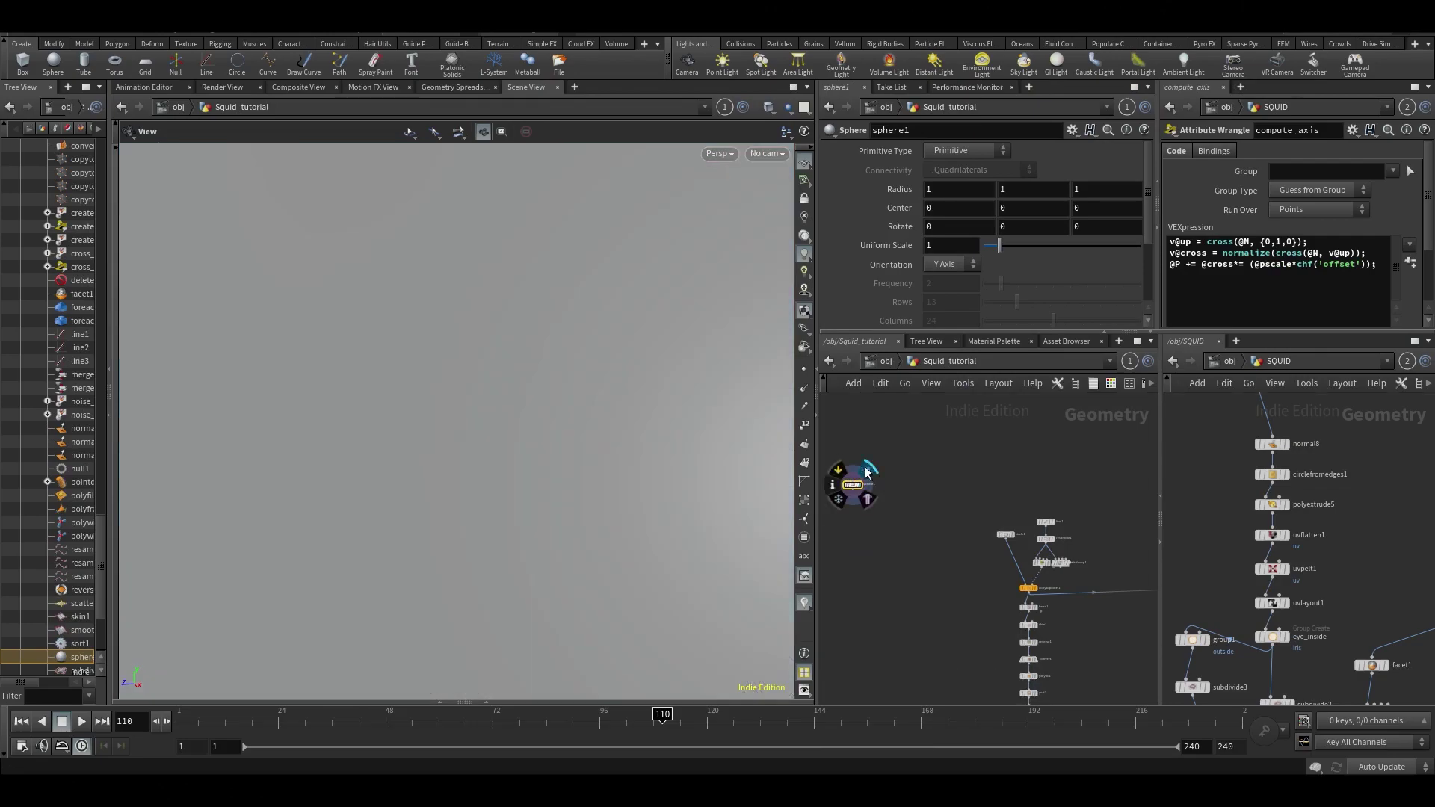
{"action": "left_click", "coordinate": [957, 151]}
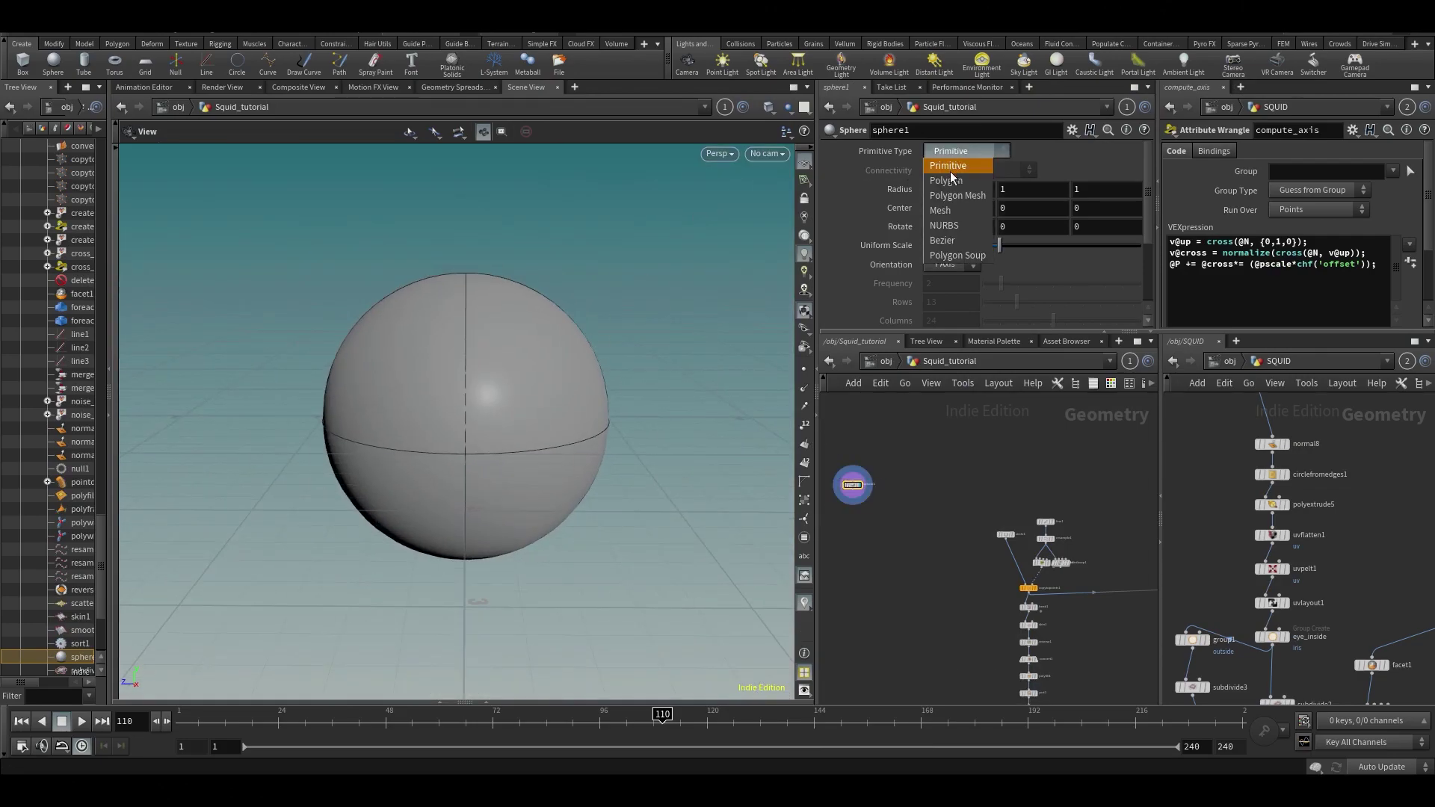
{"action": "left_click", "coordinate": [948, 194]}
{"action": "scroll", "coordinate": [483, 409], "scroll_direction": "up", "scroll_amount": 3}
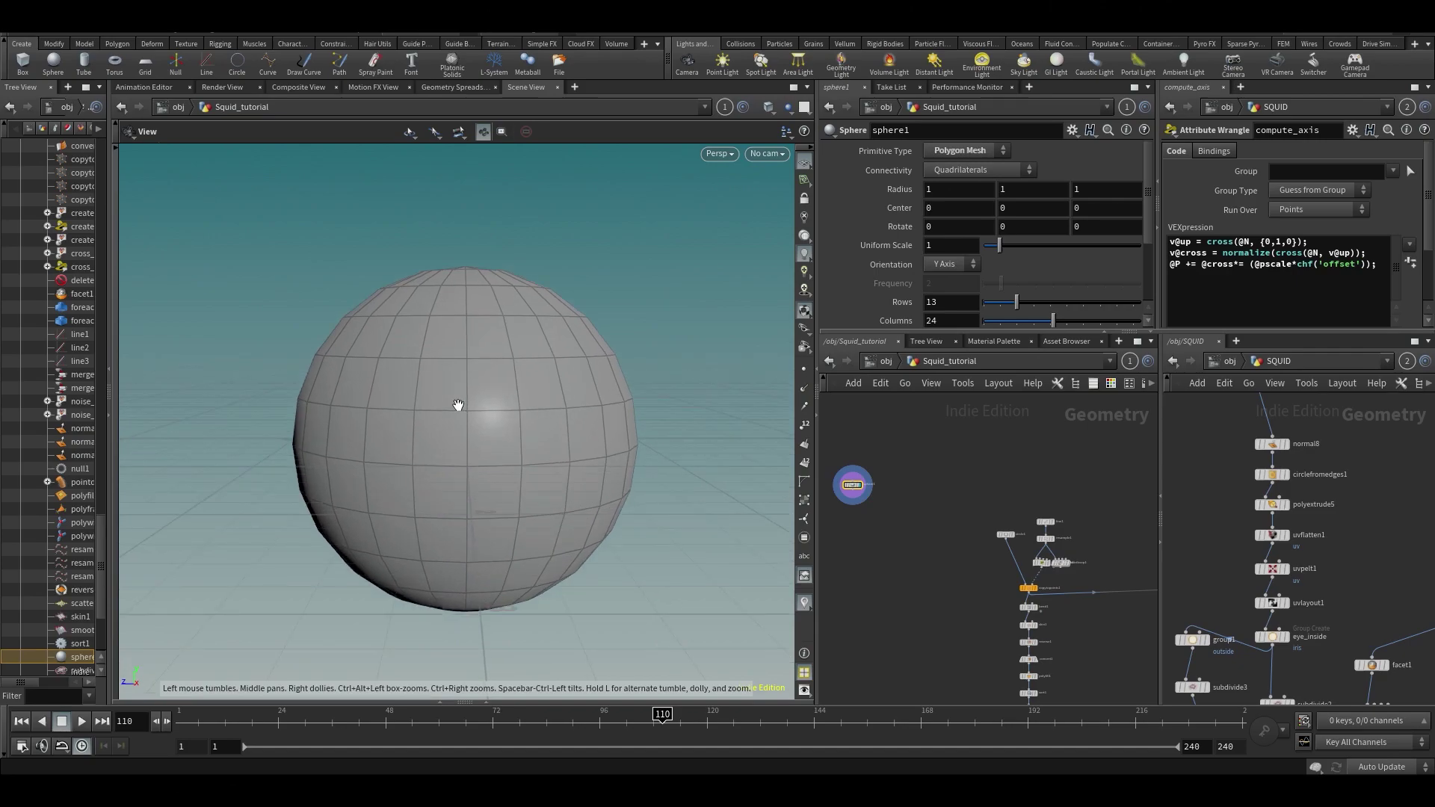
Step: Display SQUID's polyextrude5 via pane link 2 and inspect its extruded eye face
{"action": "left_click", "coordinate": [737, 107]}
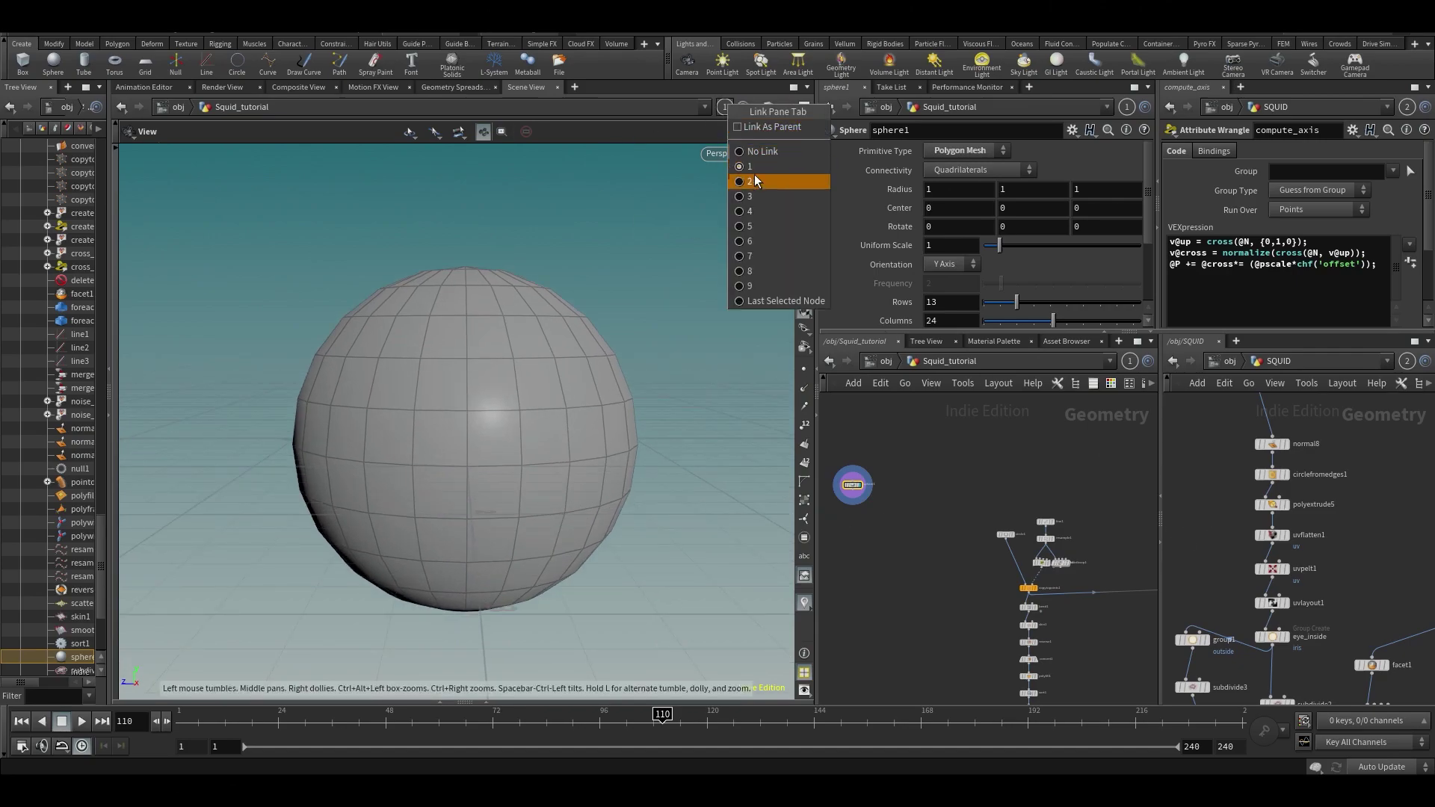
{"action": "left_click", "coordinate": [755, 174]}
{"action": "scroll", "coordinate": [1338, 508], "scroll_direction": "up", "scroll_amount": 2}
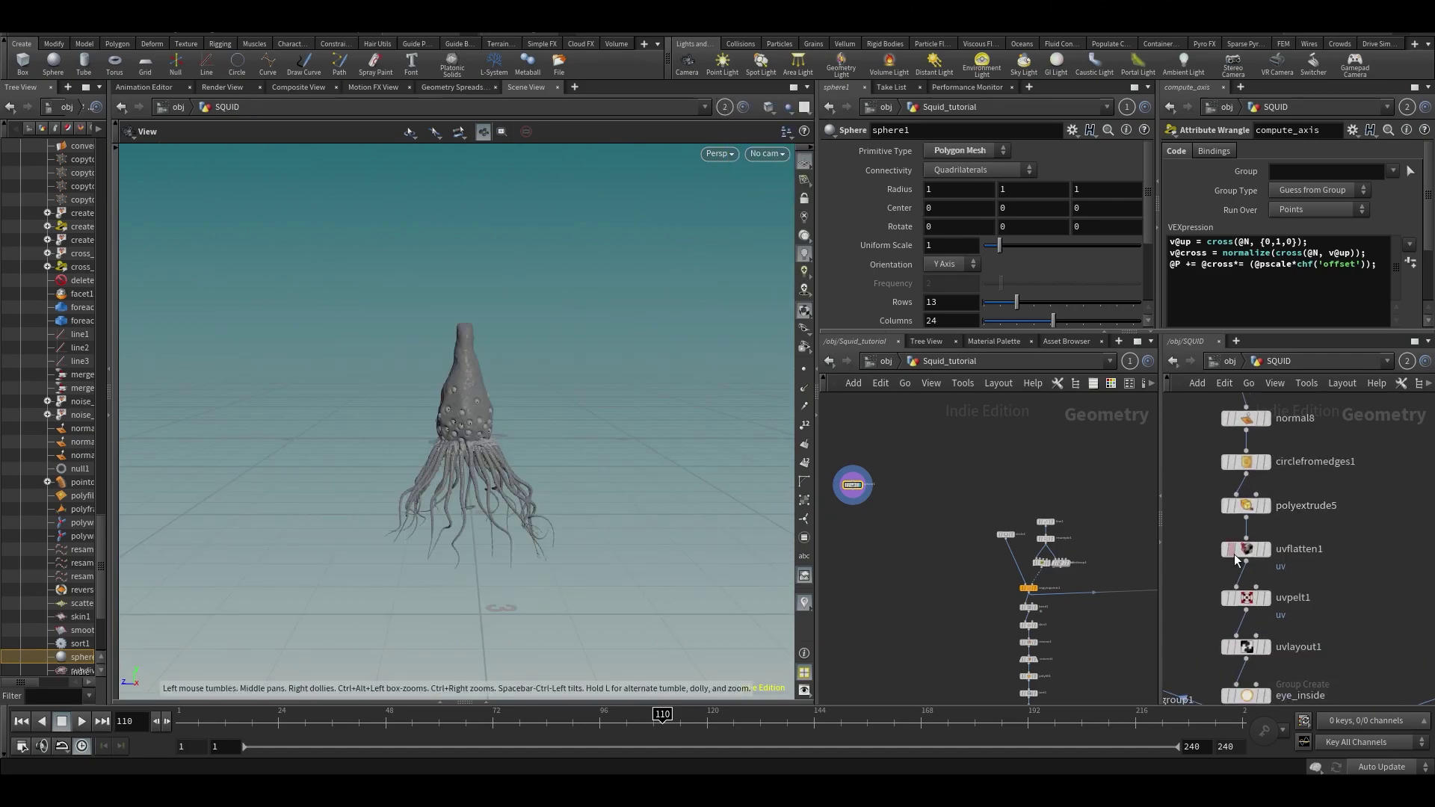
{"action": "left_click", "coordinate": [1261, 506]}
{"action": "left_click", "coordinate": [1244, 506]}
{"action": "left_click_drag", "start_coordinate": [574, 403], "coordinate": [513, 449]}
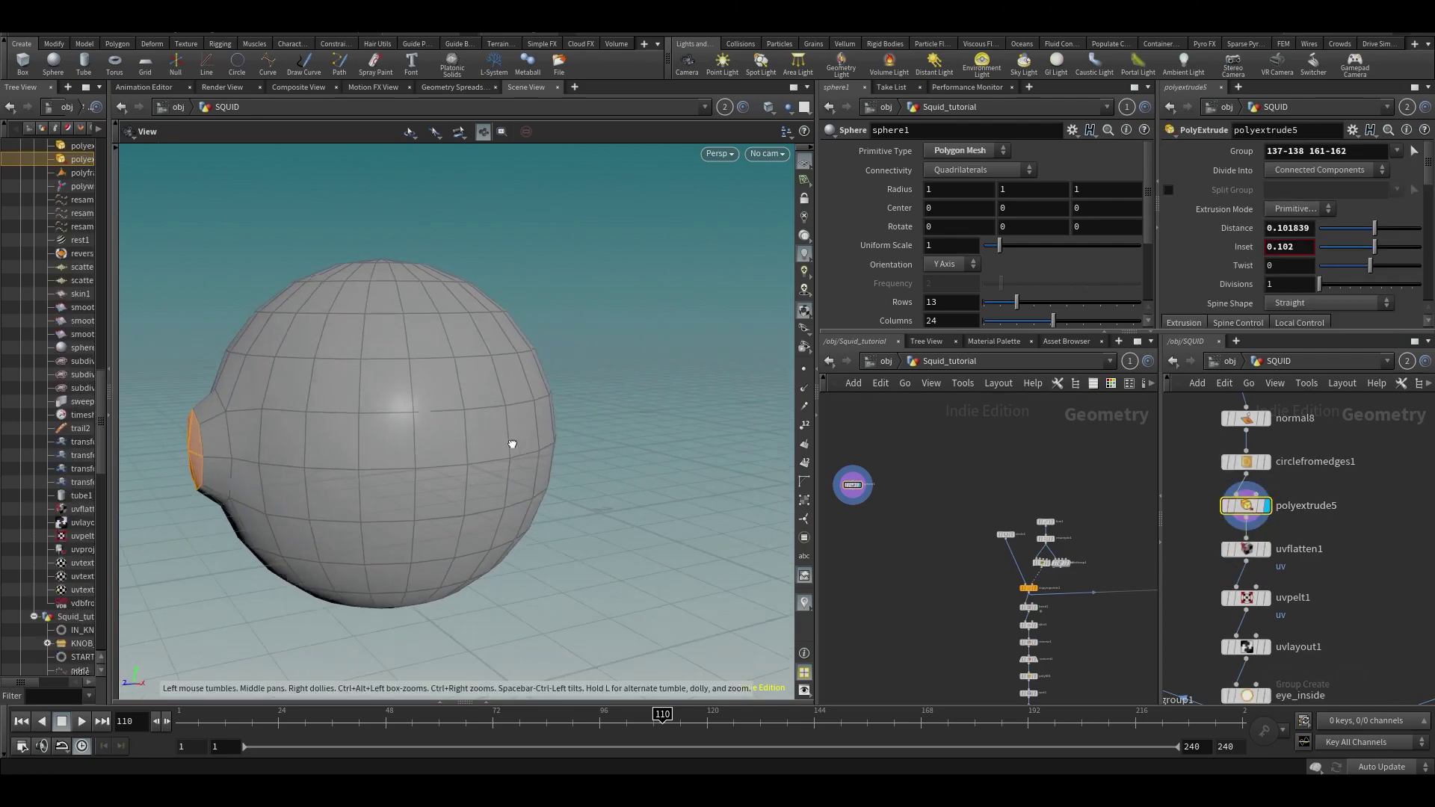
{"action": "scroll", "coordinate": [597, 430], "scroll_direction": "up", "scroll_amount": 5}
{"action": "left_click_drag", "start_coordinate": [597, 430], "coordinate": [329, 482]}
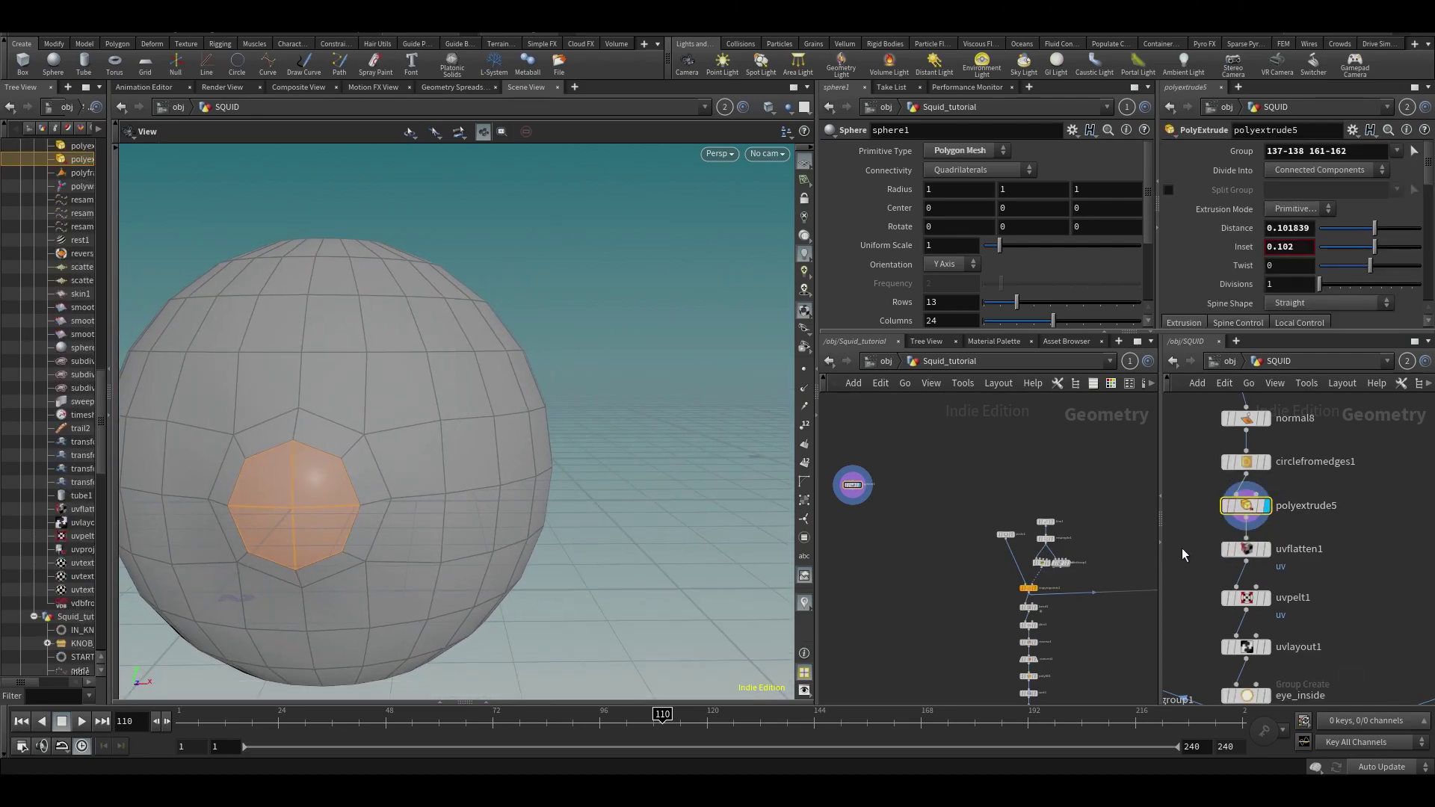
{"action": "middle_click_drag", "start_coordinate": [1334, 482], "coordinate": [1348, 603]}
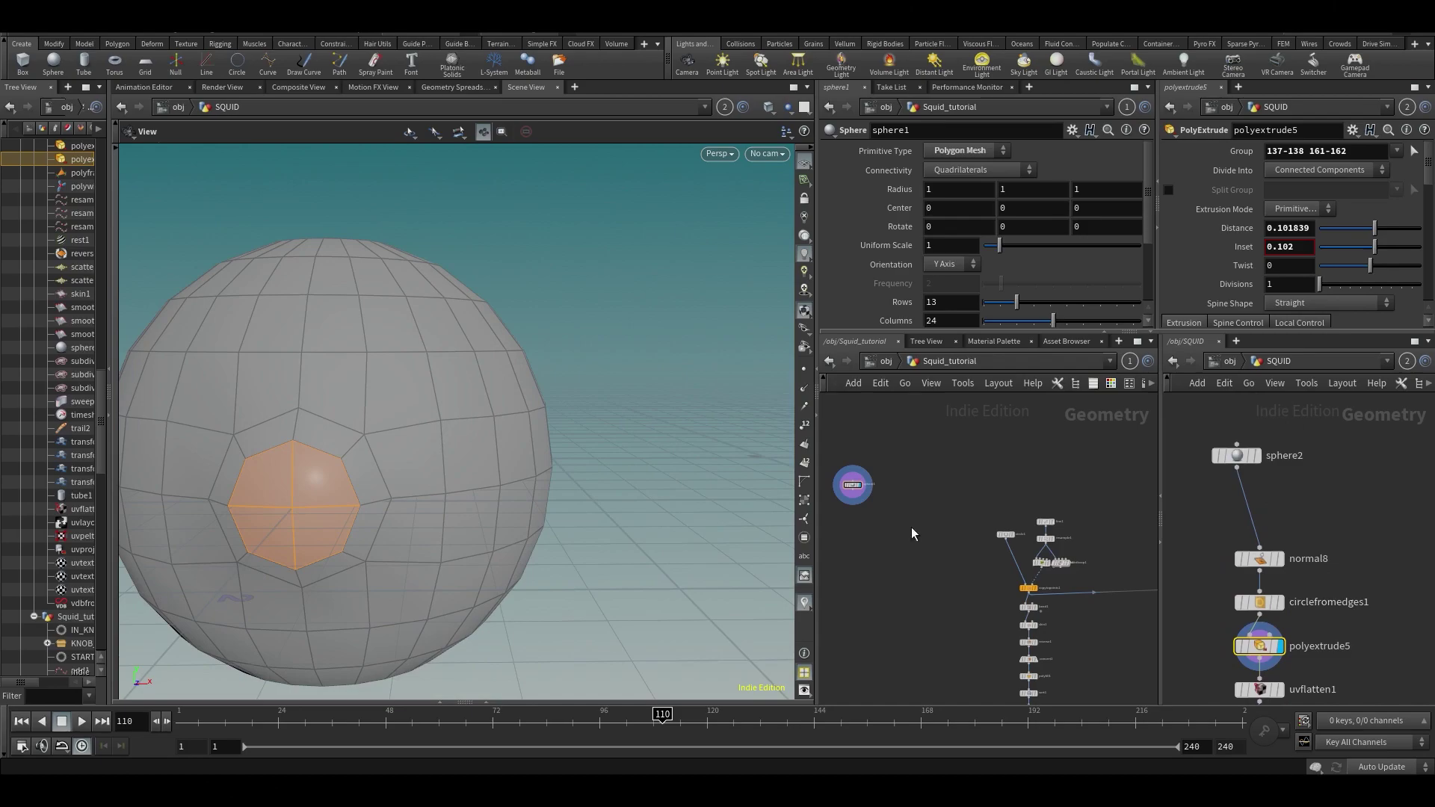
Step: Center sphere1 in the Squid_tutorial network and point the viewport back at it
{"action": "middle_click_drag", "start_coordinate": [855, 574], "coordinate": [909, 579]}
{"action": "scroll", "coordinate": [984, 497], "scroll_direction": "up", "scroll_amount": 4}
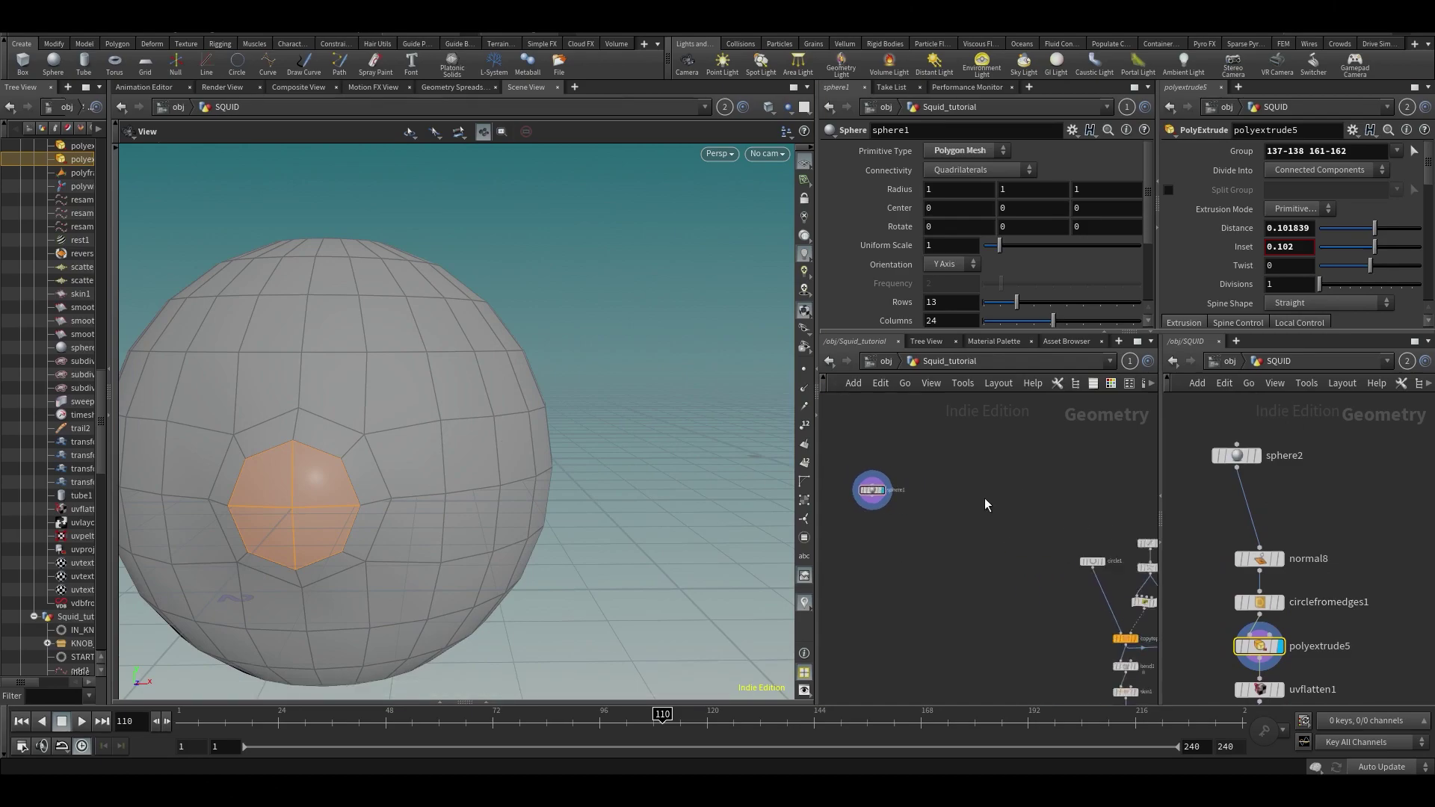
{"action": "left_click_drag", "start_coordinate": [827, 486], "coordinate": [971, 500]}
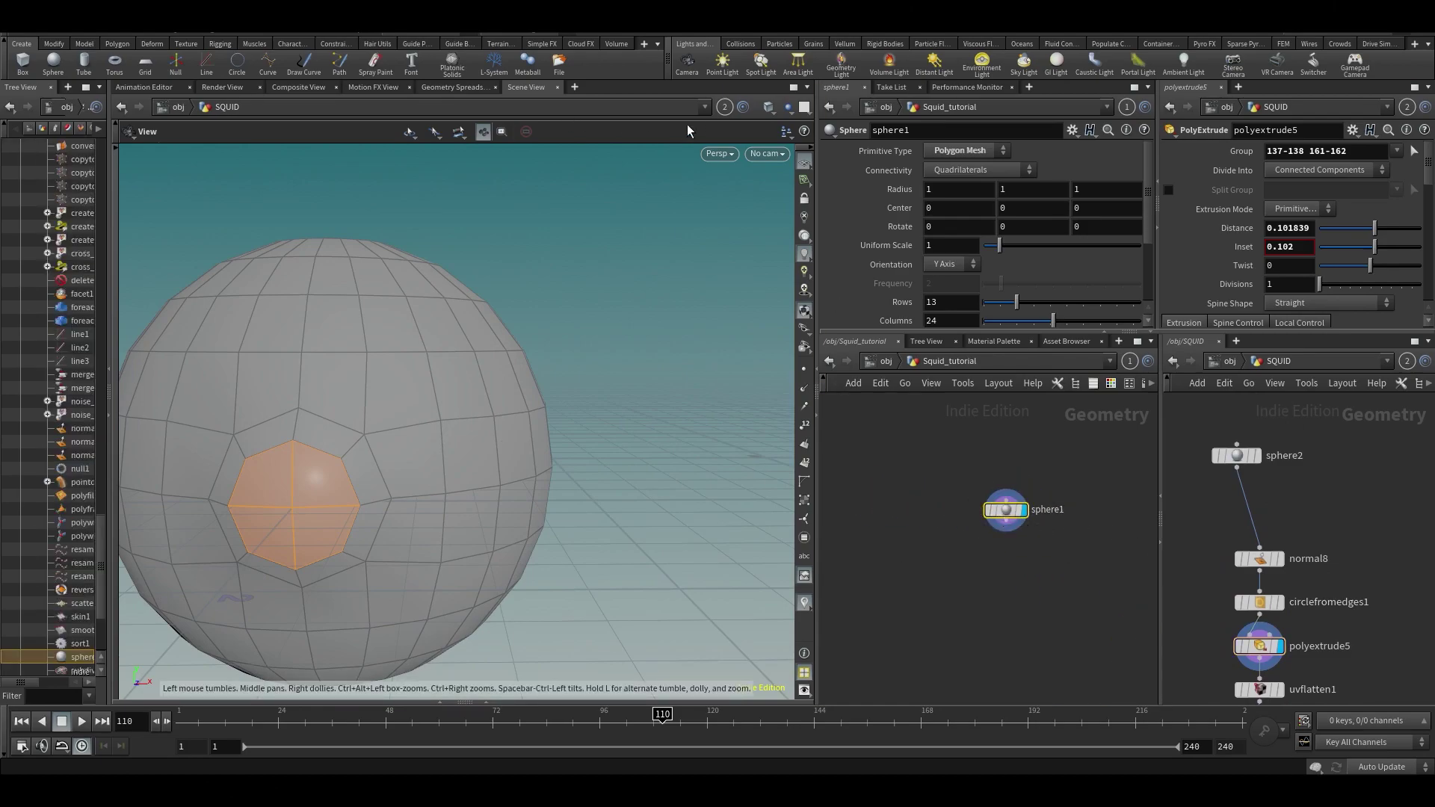
{"action": "left_click", "coordinate": [725, 107]}
{"action": "left_click", "coordinate": [730, 167]}
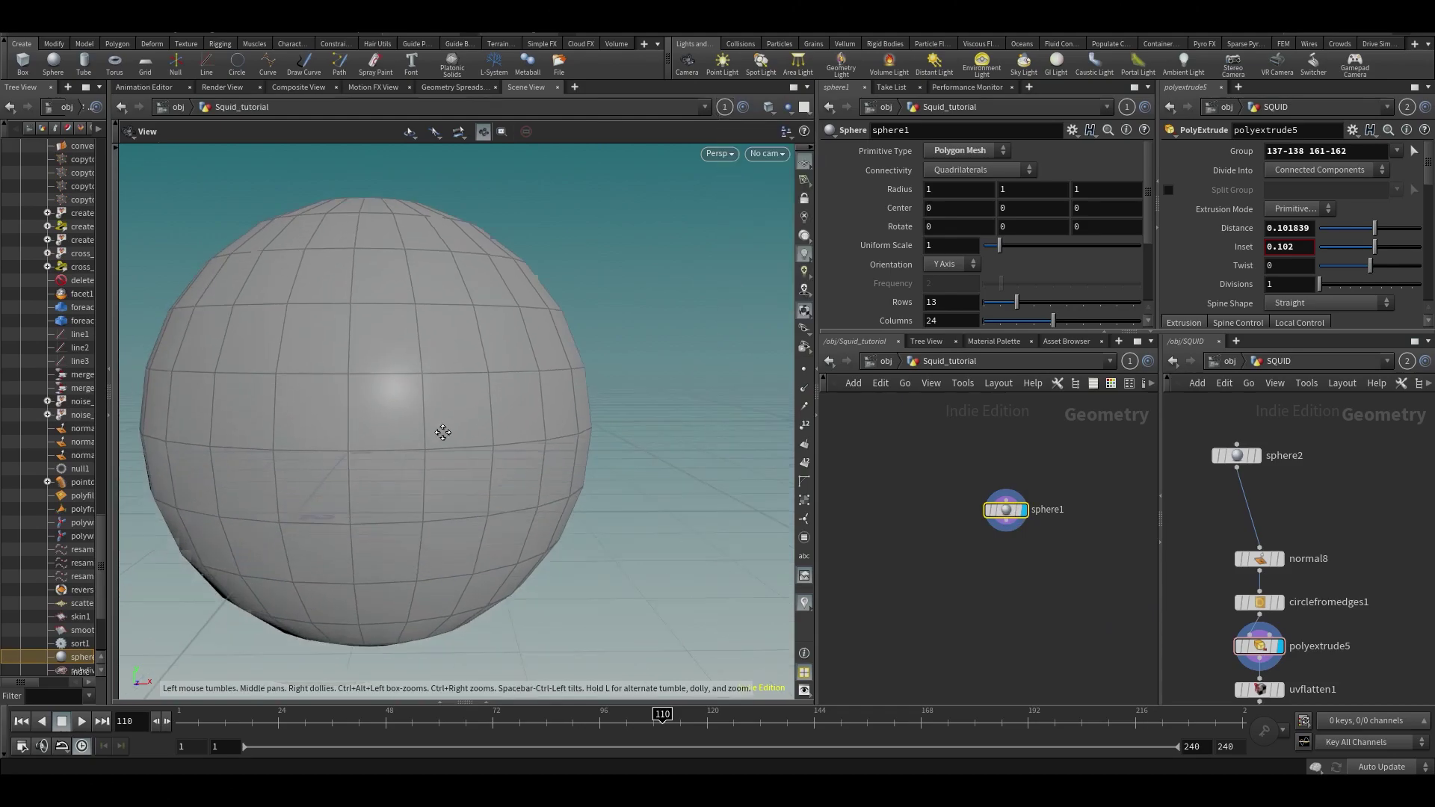
Step: Select a square loop of edges on sphere1 and turn it toward the camera
{"action": "key", "text": "s"}
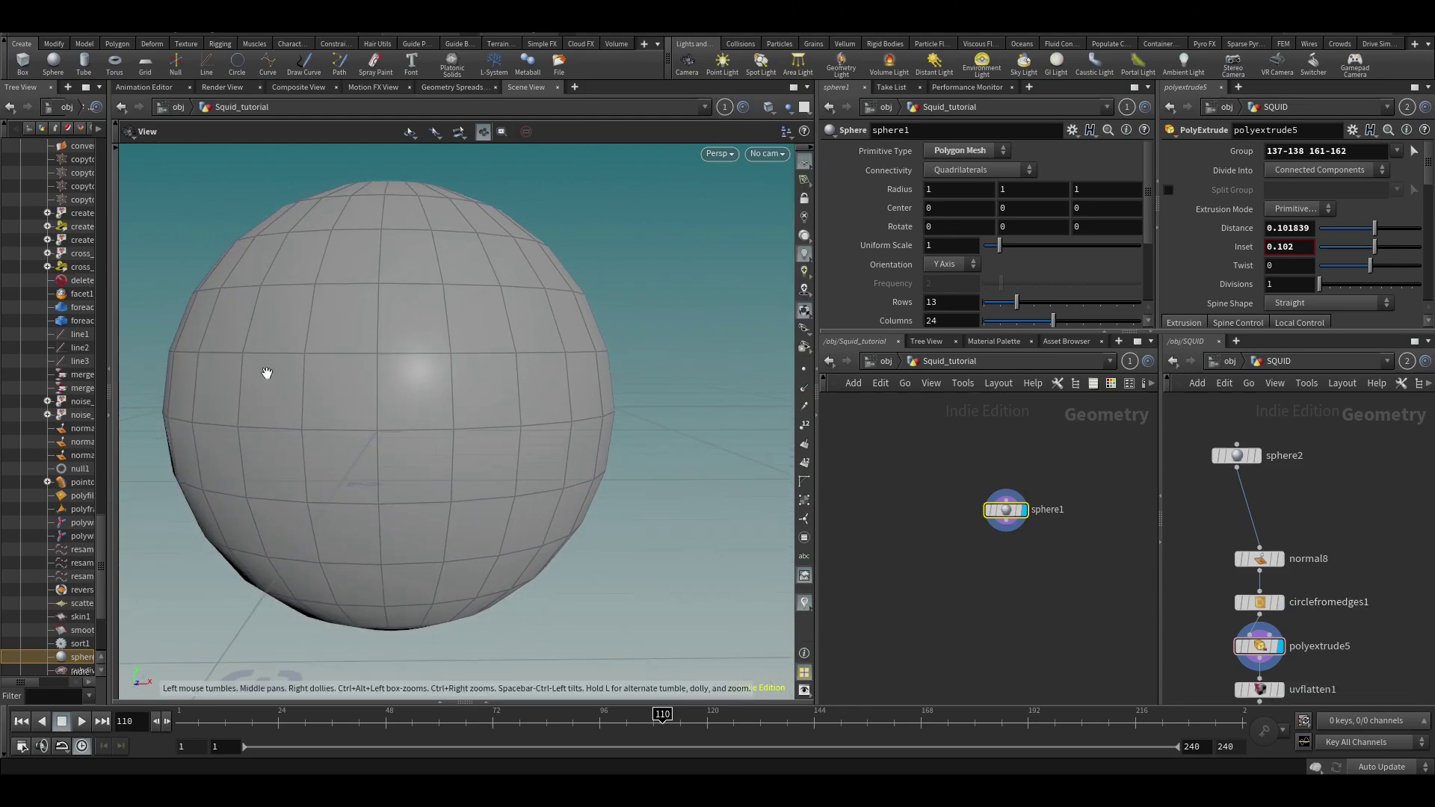
{"action": "left_click", "coordinate": [387, 425]}
{"action": "key", "text": "2"}
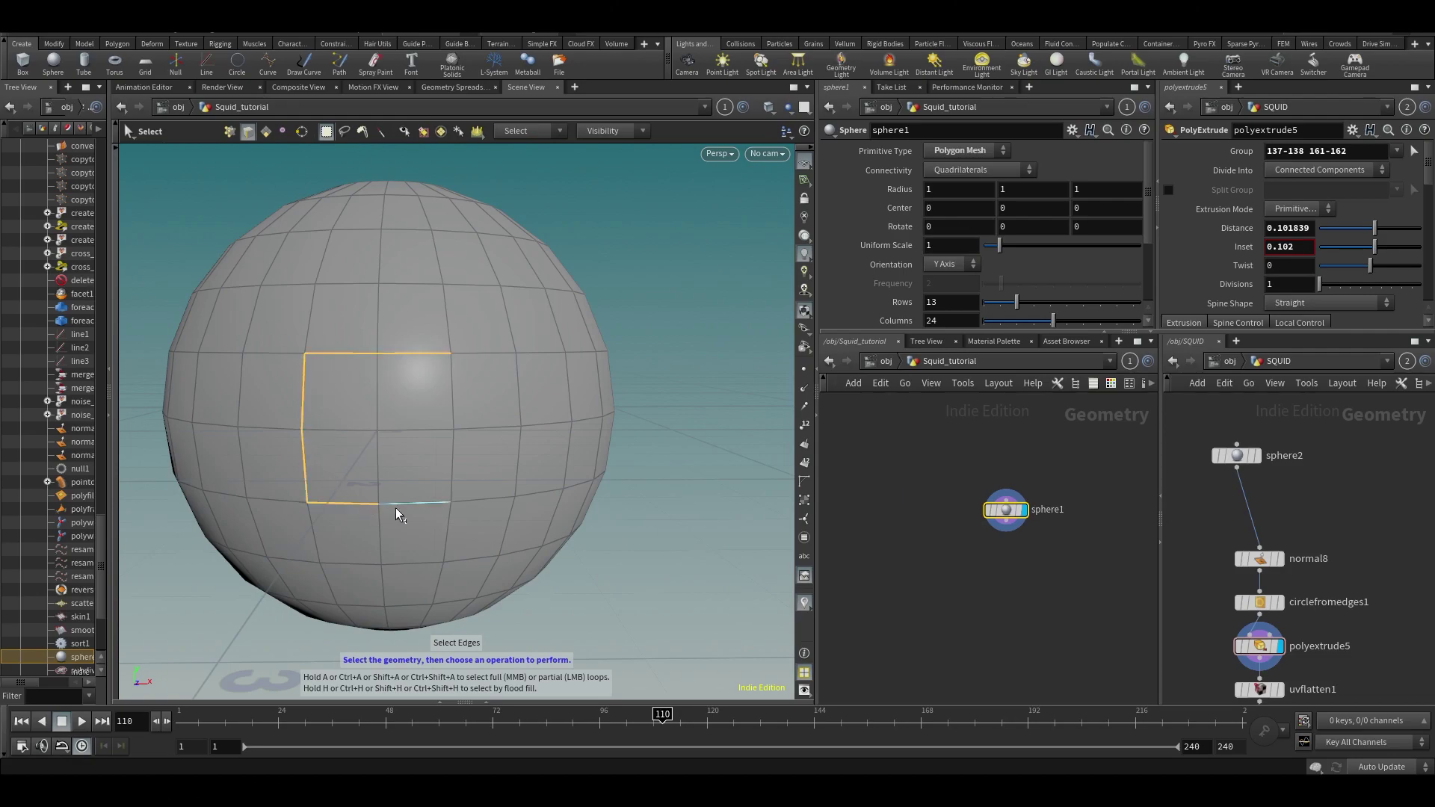
{"action": "left_click", "coordinate": [425, 503], "text": "shift"}
{"action": "left_click", "coordinate": [450, 486], "text": "shift"}
{"action": "key", "text": "Escape"}
{"action": "scroll", "coordinate": [487, 401], "scroll_direction": "down", "scroll_amount": 5}
{"action": "left_click_drag", "start_coordinate": [497, 401], "coordinate": [325, 400]}
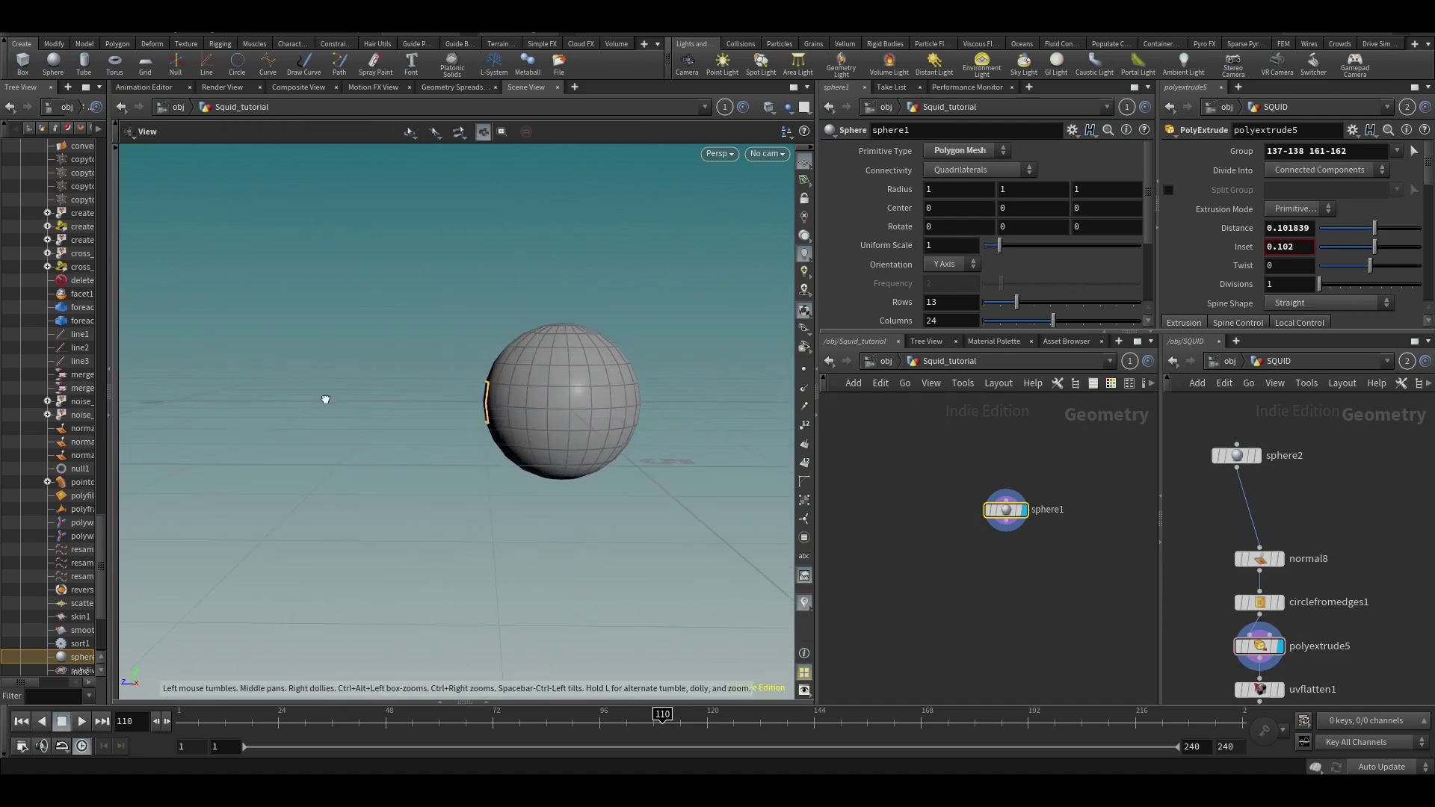
{"action": "left_click_drag", "start_coordinate": [560, 403], "coordinate": [441, 416]}
{"action": "scroll", "coordinate": [440, 415], "scroll_direction": "up", "scroll_amount": 2}
Step: Round the square edge loop into an octagon with Circle from Edges
{"action": "key", "text": "s"}
{"action": "key", "text": "Tab"}
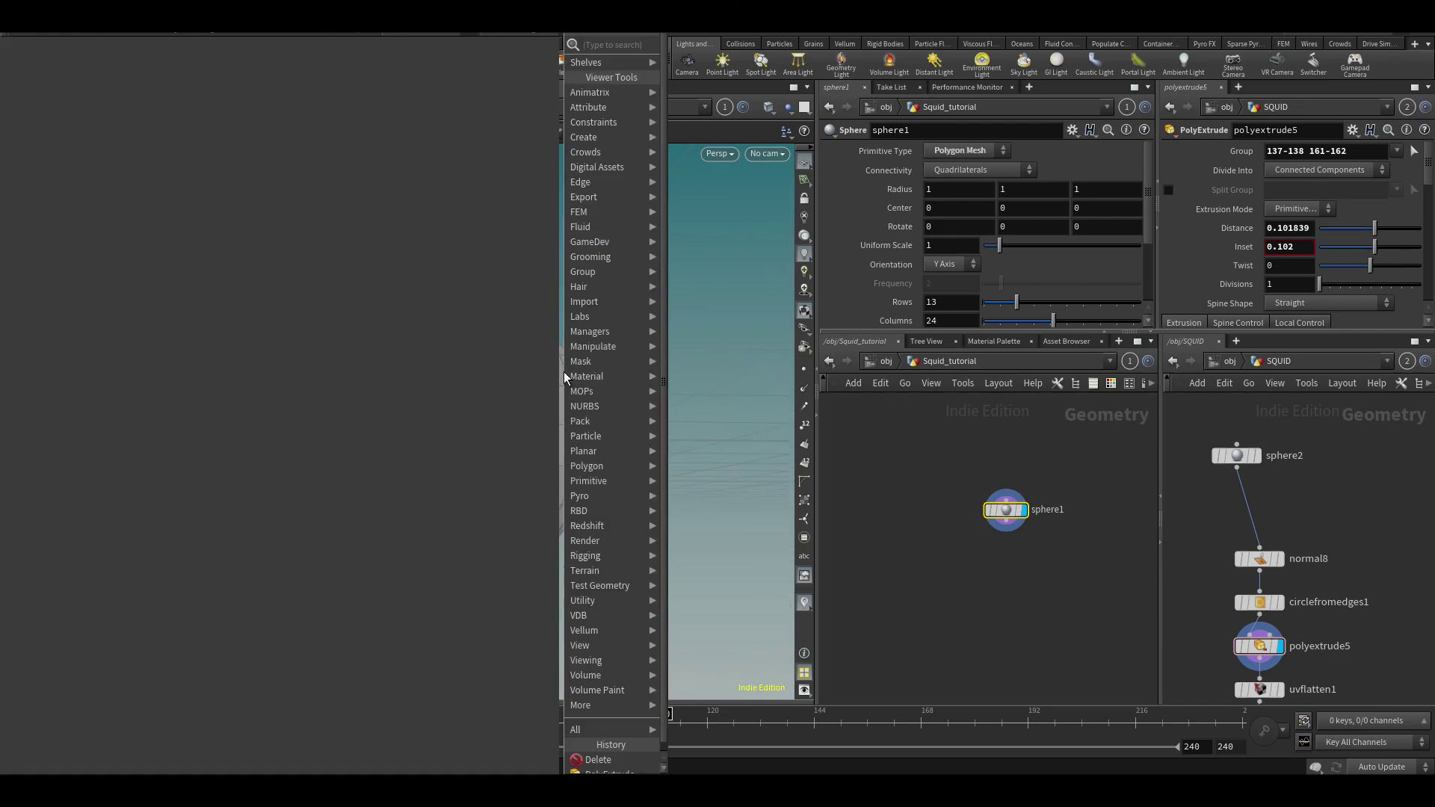
{"action": "type", "text": "cir fro"}
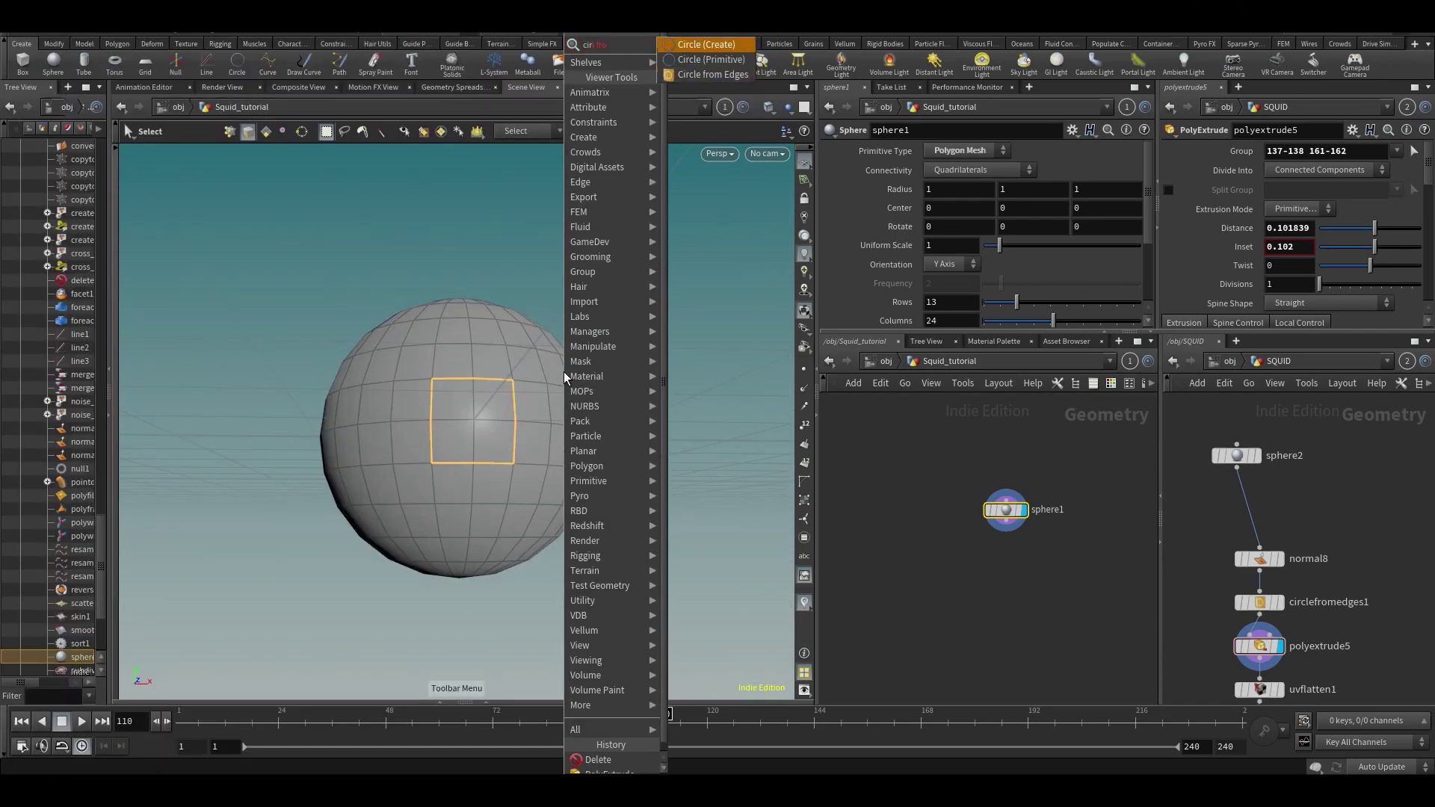
{"action": "key", "text": "Down"}
{"action": "key", "text": "Down"}
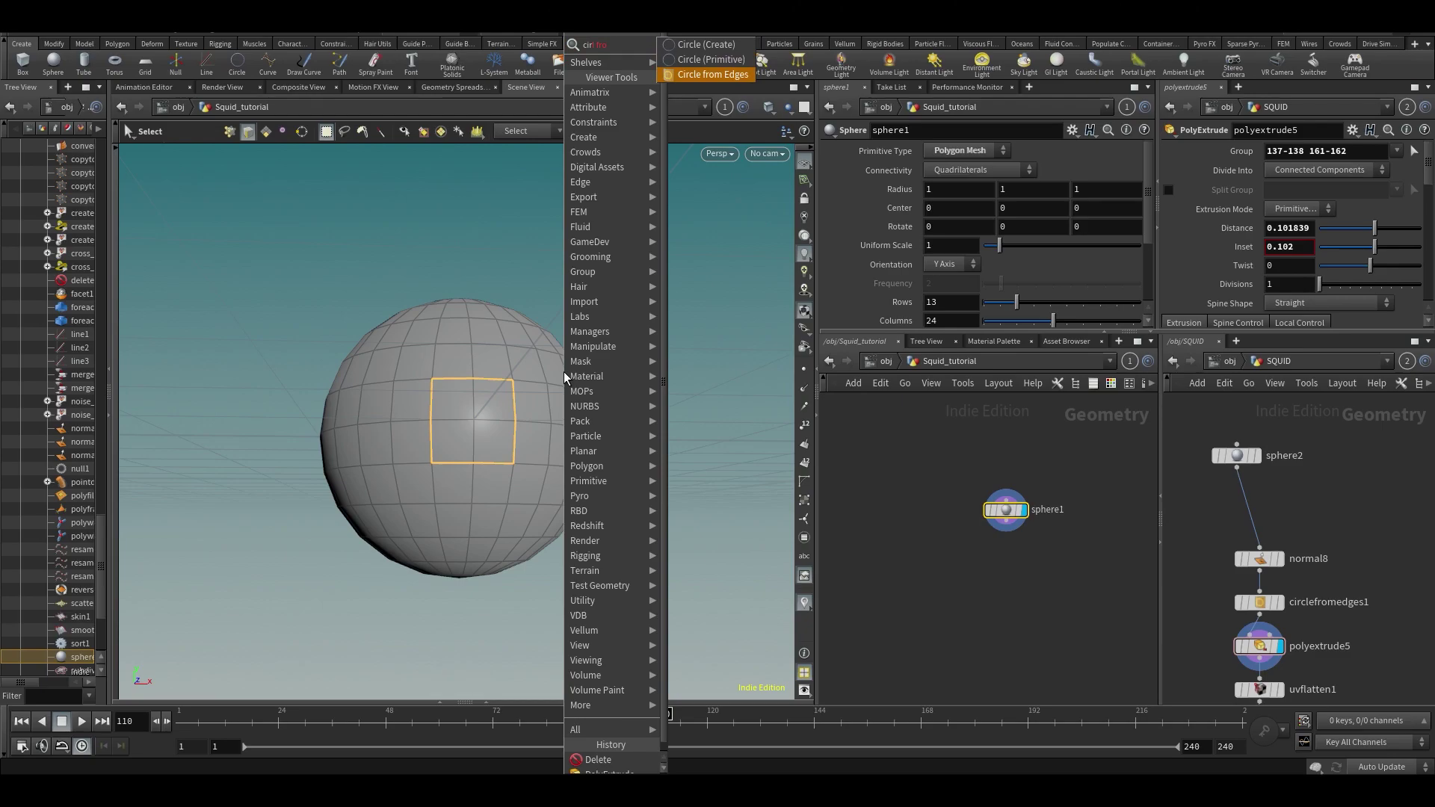
{"action": "key", "text": "Return"}
{"action": "key", "text": "Escape"}
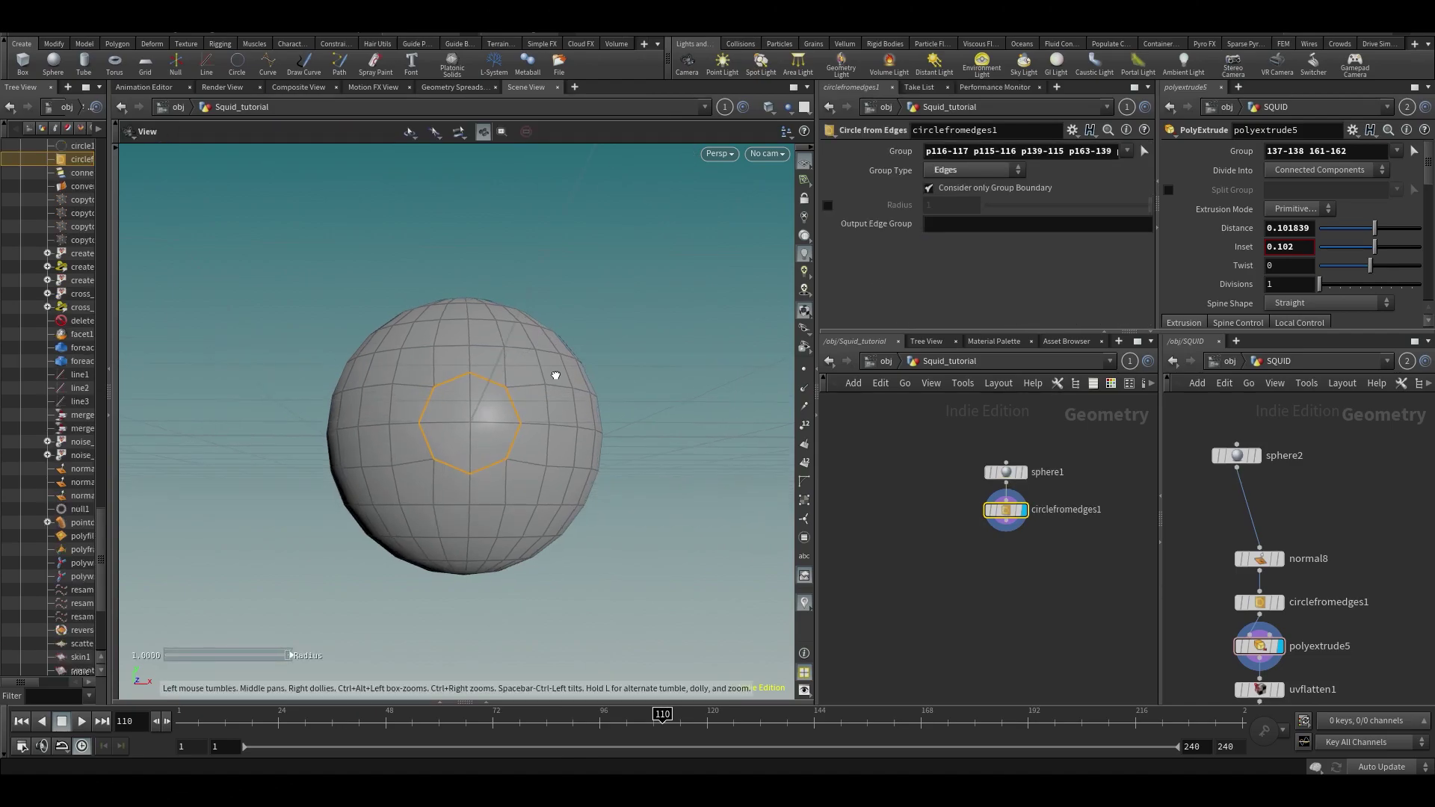
{"action": "mouse_move", "coordinate": [551, 374]}
{"action": "left_mouse_down"}
{"action": "mouse_move", "coordinate": [525, 411]}
{"action": "mouse_move", "coordinate": [416, 406]}
{"action": "mouse_move", "coordinate": [514, 383]}
{"action": "mouse_move", "coordinate": [491, 397]}
{"action": "mouse_move", "coordinate": [536, 403]}
{"action": "mouse_move", "coordinate": [528, 389]}
{"action": "left_mouse_up"}
Step: Select the four faces inside the octagon
{"action": "key", "text": "s"}
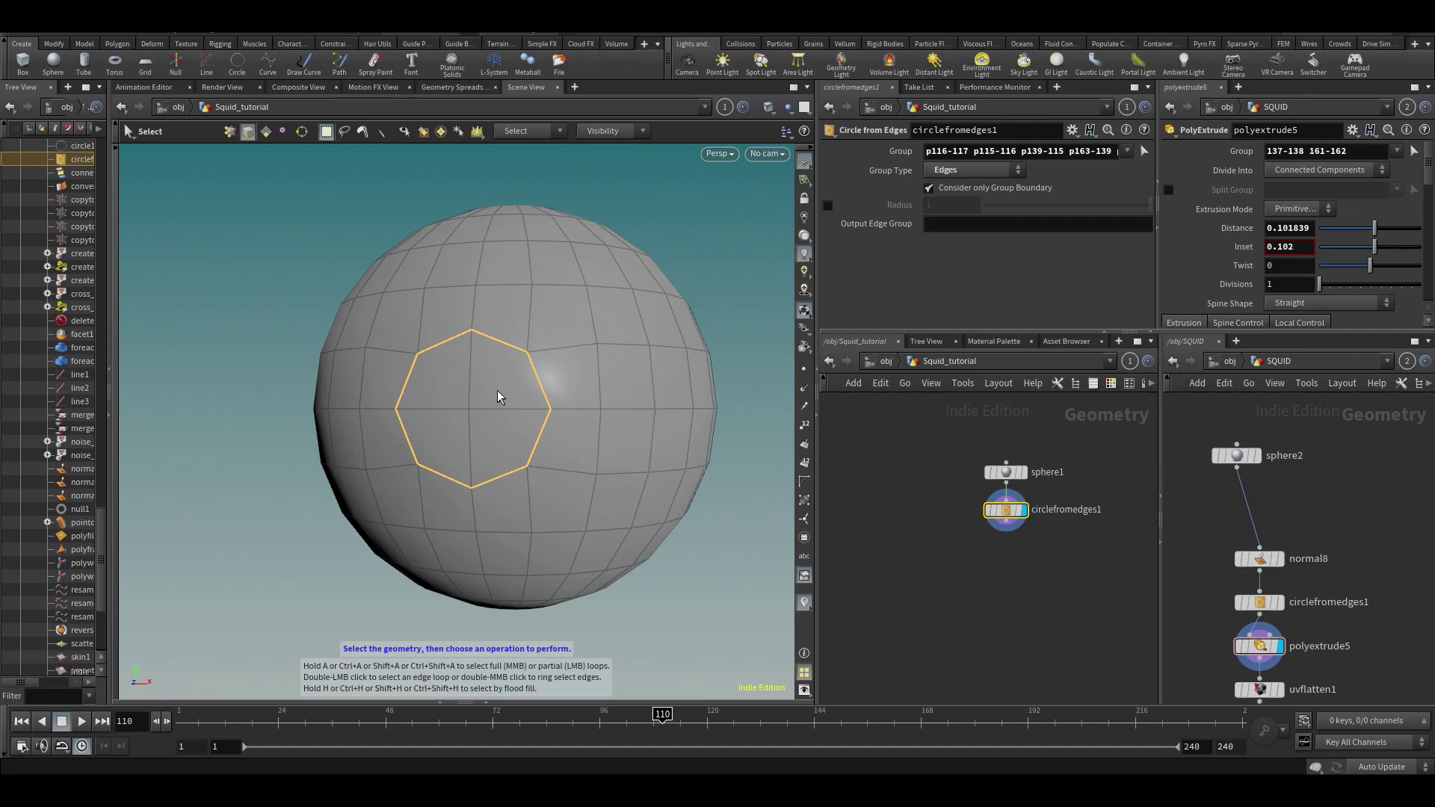
{"action": "key", "text": "4"}
{"action": "left_click", "coordinate": [478, 396]}
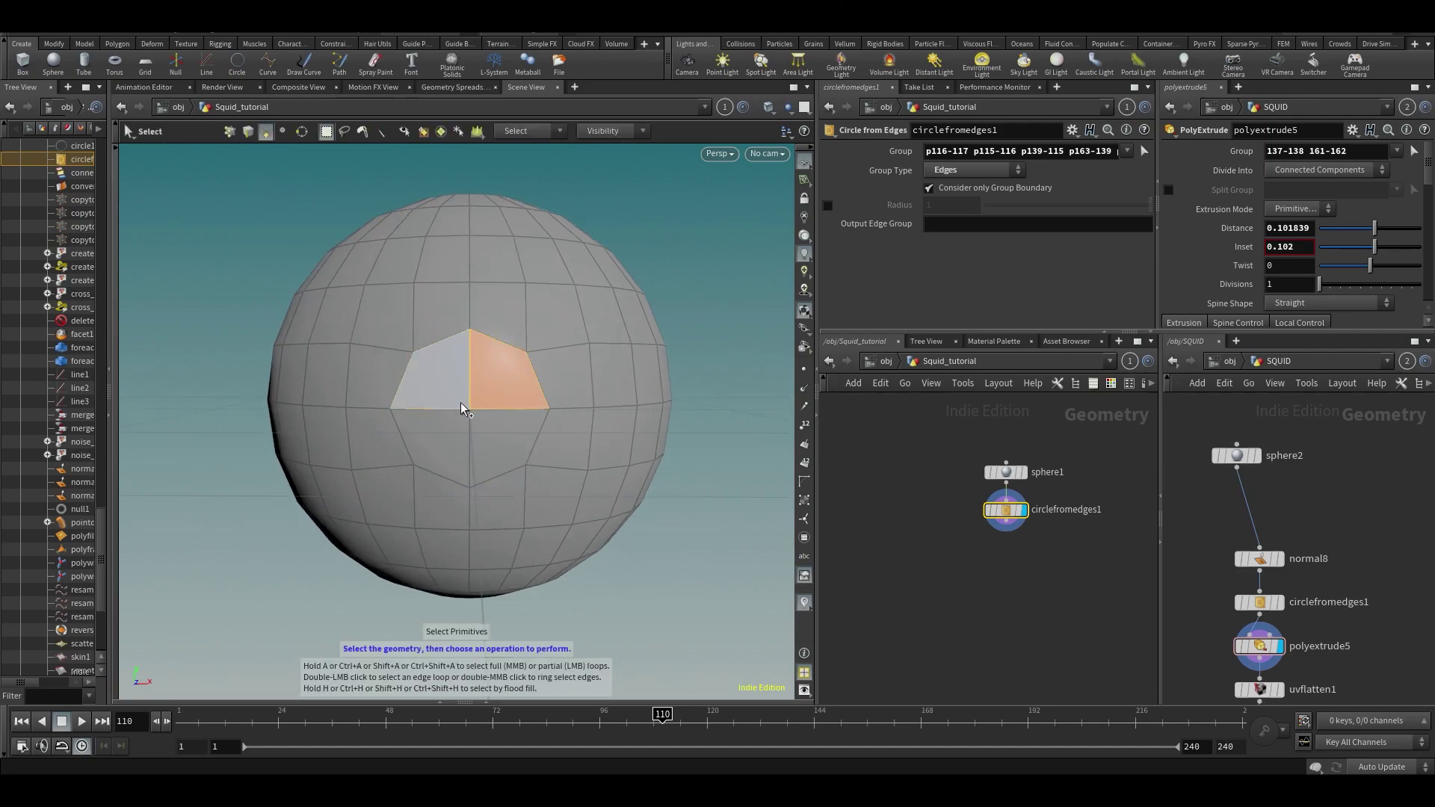
{"action": "left_click", "coordinate": [462, 408], "text": "shift"}
{"action": "left_click", "coordinate": [441, 449], "text": "shift"}
{"action": "left_click", "coordinate": [510, 424], "text": "shift"}
{"action": "key", "text": "c"}
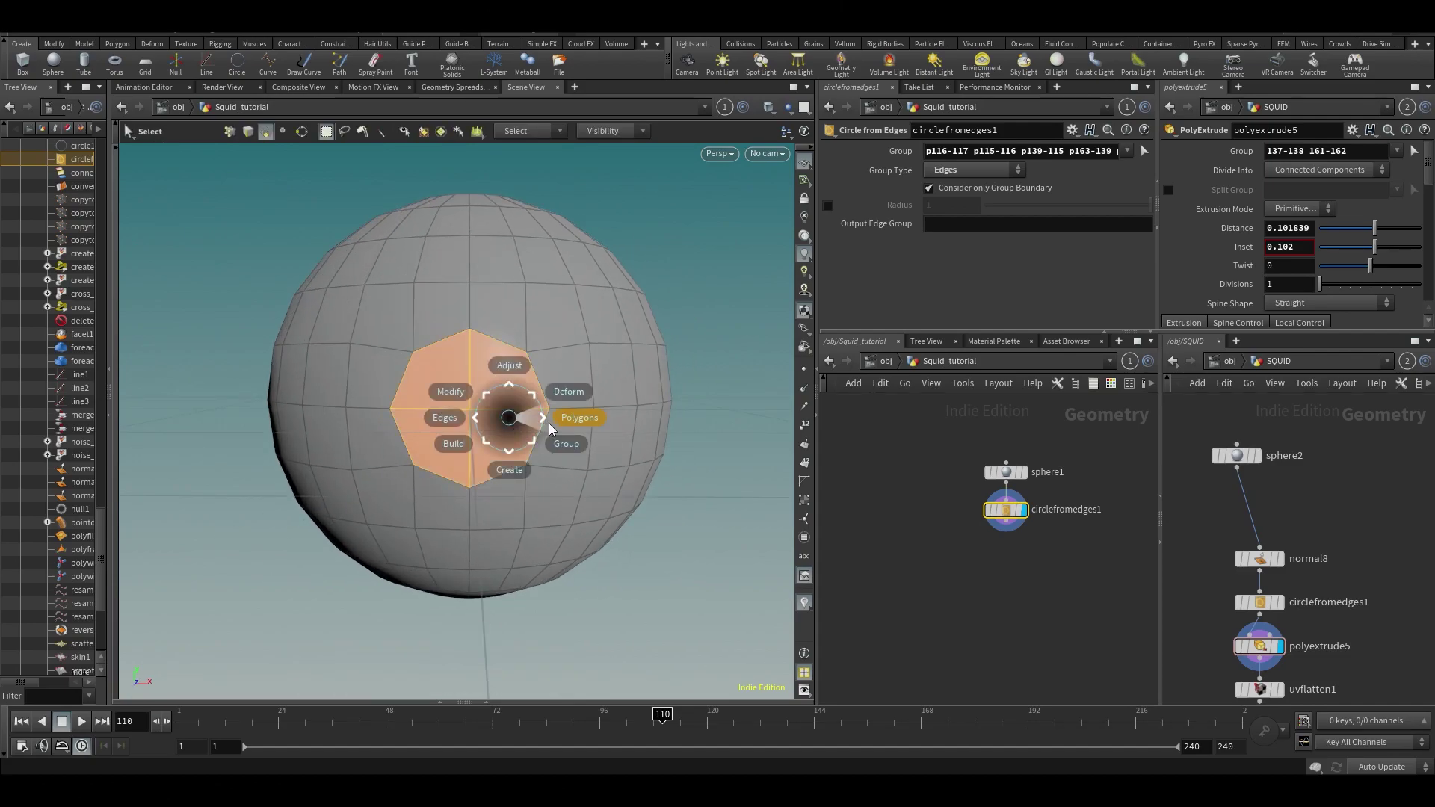
Step: Extrude the octagon faces into an inset ring with Inset 0.081 and Distance 0.107668
{"action": "left_click", "coordinate": [598, 425]}
{"action": "left_click_drag", "start_coordinate": [602, 428], "coordinate": [416, 363], "text": "alt"}
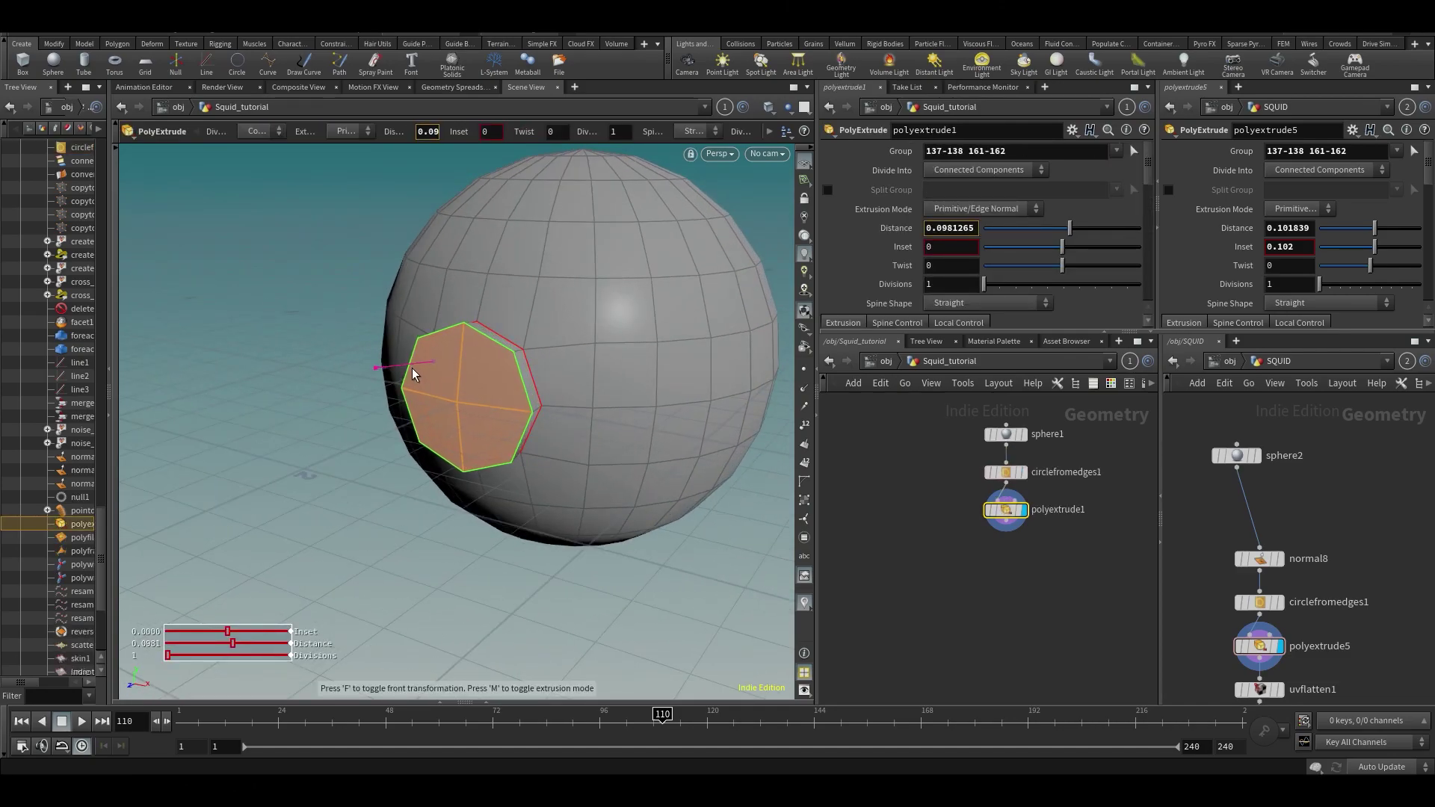
{"action": "mouse_move", "coordinate": [1065, 252]}
{"action": "left_mouse_down"}
{"action": "mouse_move", "coordinate": [1081, 251]}
{"action": "mouse_move", "coordinate": [1069, 252]}
{"action": "left_mouse_up"}
{"action": "key", "text": "Escape"}
{"action": "left_click_drag", "start_coordinate": [575, 243], "coordinate": [580, 403]}
{"action": "key", "text": "Return"}
{"action": "key", "text": "Escape"}
{"action": "key", "text": "Return"}
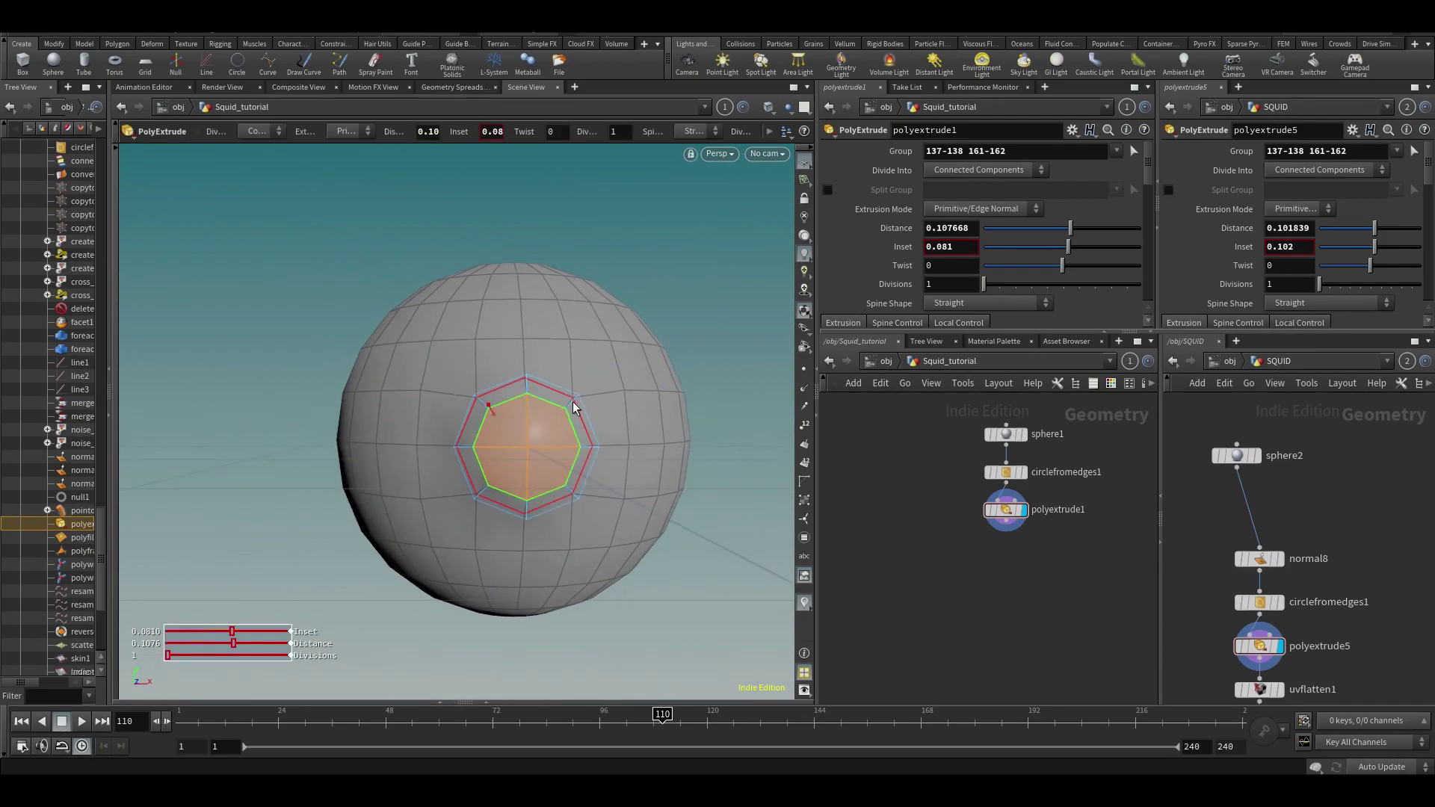
{"action": "key", "text": "s"}
{"action": "left_click", "coordinate": [620, 296]}
Step: Add a UV Flatten after polyextrude1 applied to all of the sphere's polygons
{"action": "scroll", "coordinate": [610, 308], "scroll_direction": "down", "scroll_amount": 2}
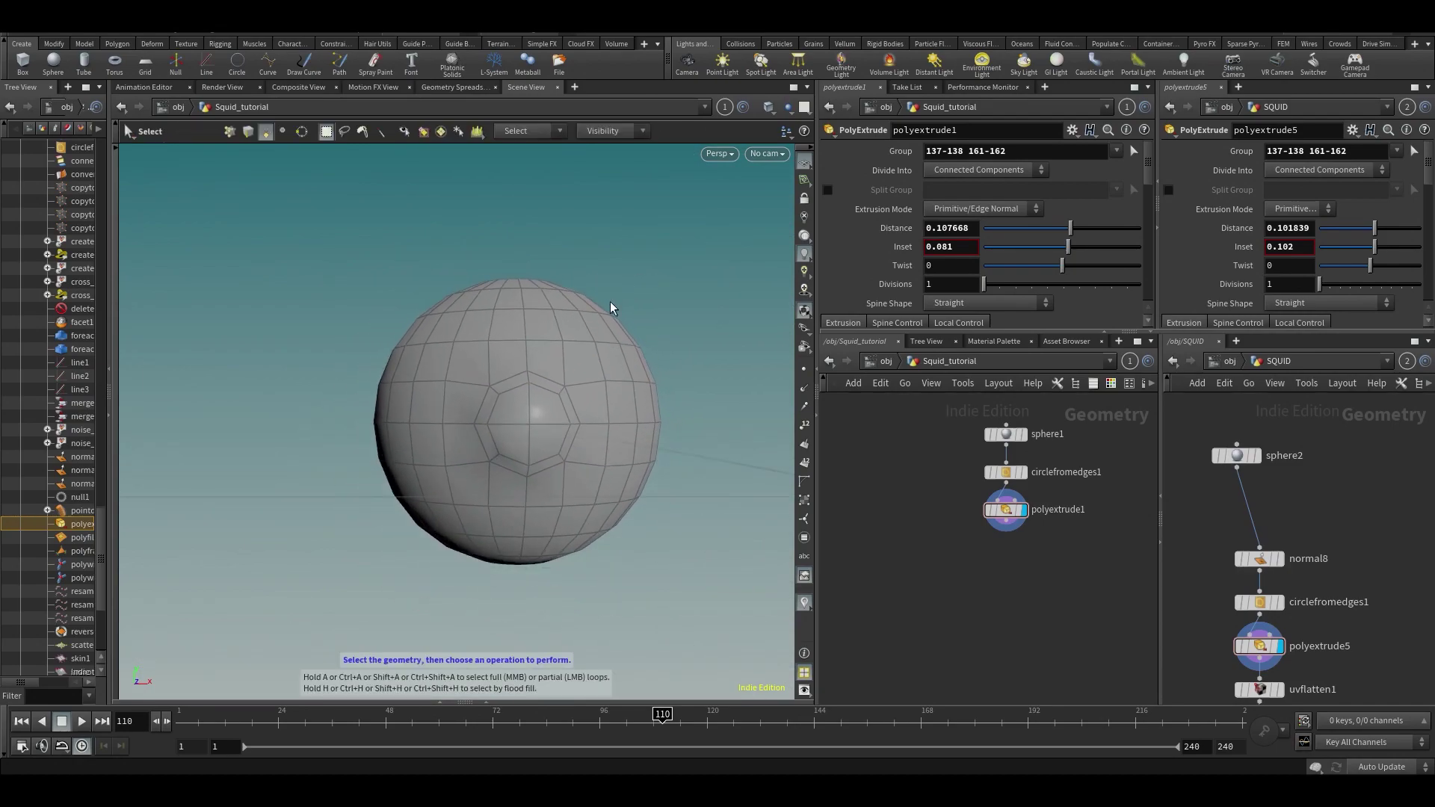
{"action": "left_click_drag", "start_coordinate": [670, 345], "coordinate": [538, 324]}
{"action": "key", "text": "Tab"}
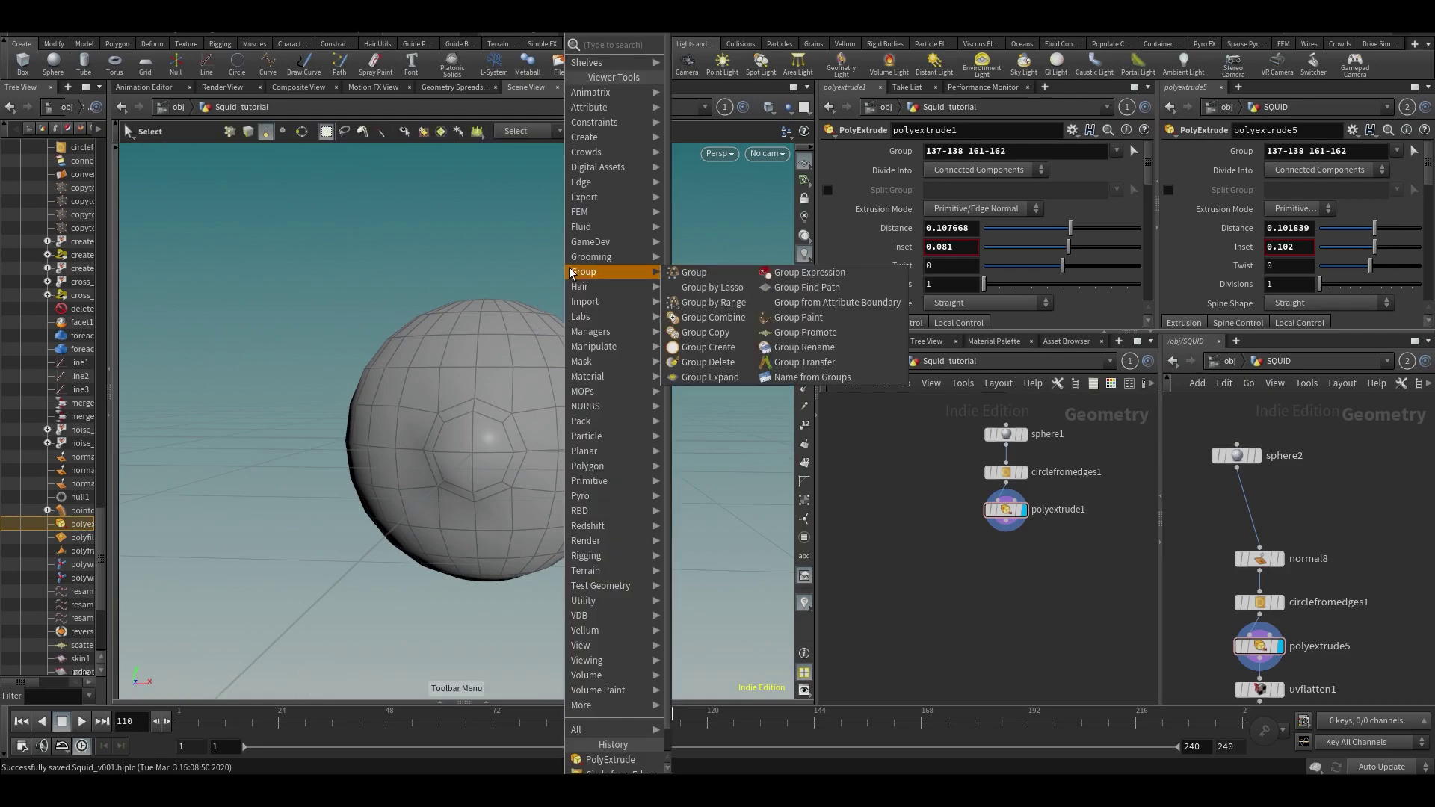
{"action": "type", "text": "uv fl"}
{"action": "key", "text": "Return"}
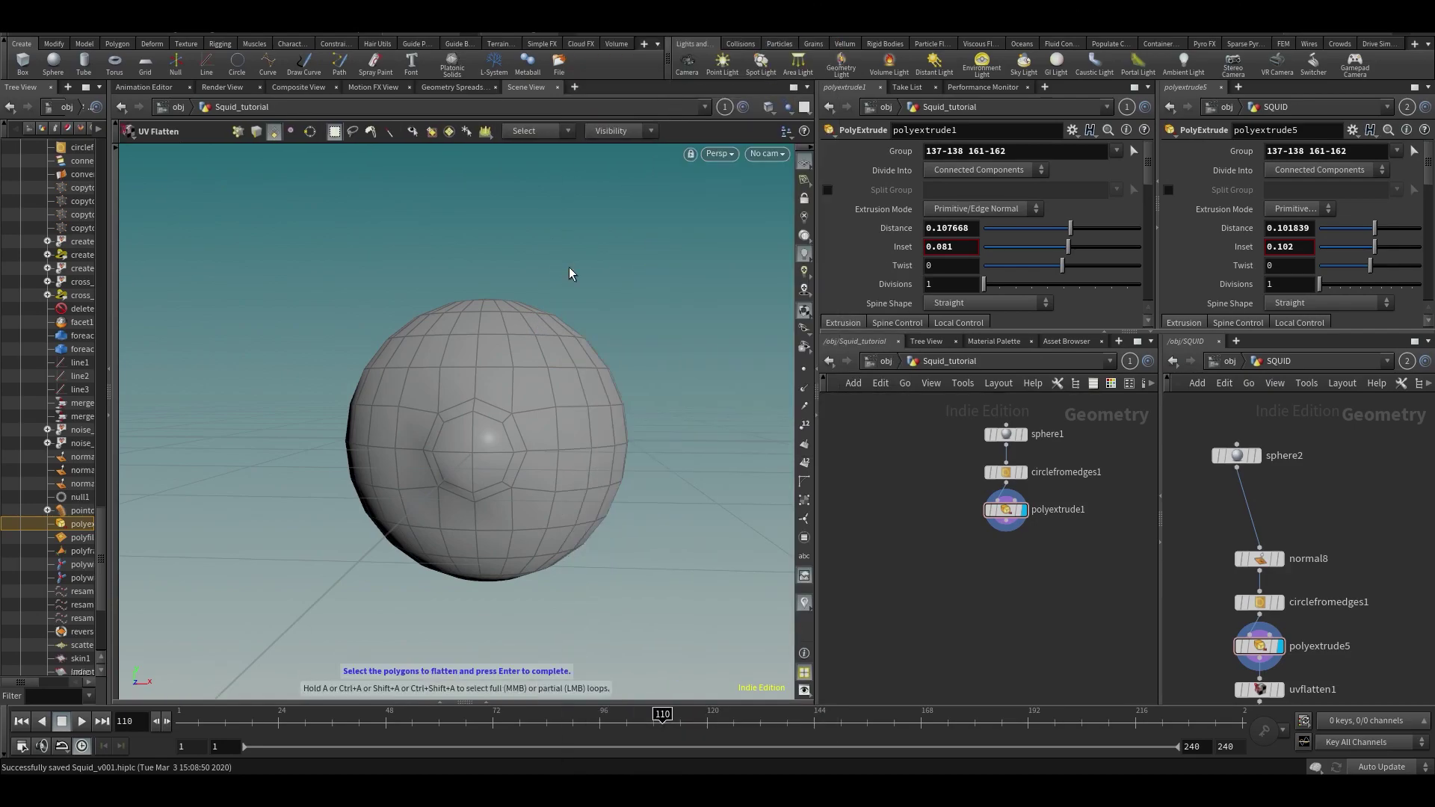
{"action": "left_click_drag", "start_coordinate": [283, 224], "coordinate": [740, 639]}
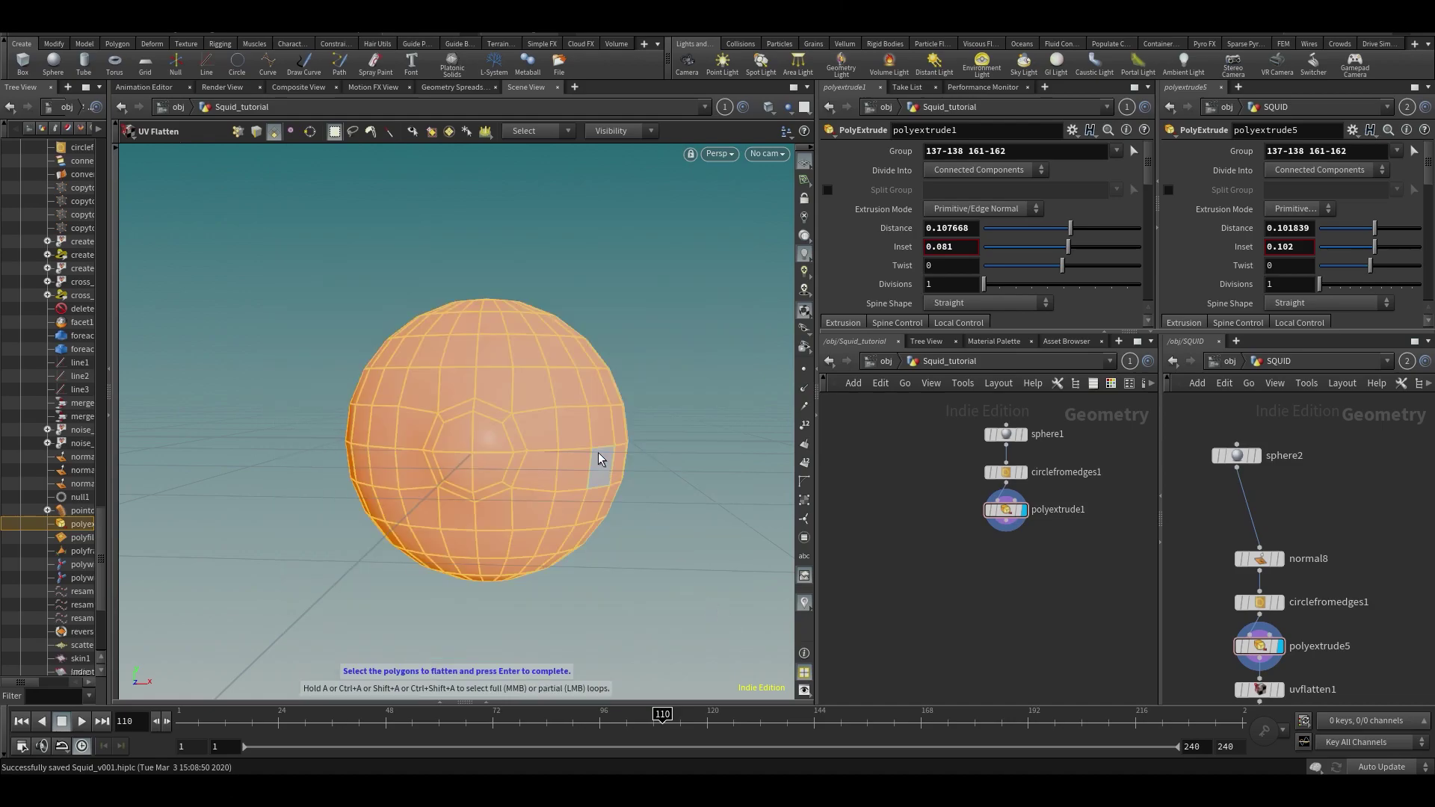
{"action": "key", "text": "Return"}
{"action": "key", "text": "Escape"}
Step: Mark a pole edge loop as the first UV seam, following it toward the top
{"action": "left_click_drag", "start_coordinate": [625, 401], "coordinate": [554, 371]}
{"action": "key", "text": "Return"}
{"action": "left_click", "coordinate": [626, 373]}
{"action": "key", "text": "Escape"}
{"action": "key", "text": "Return"}
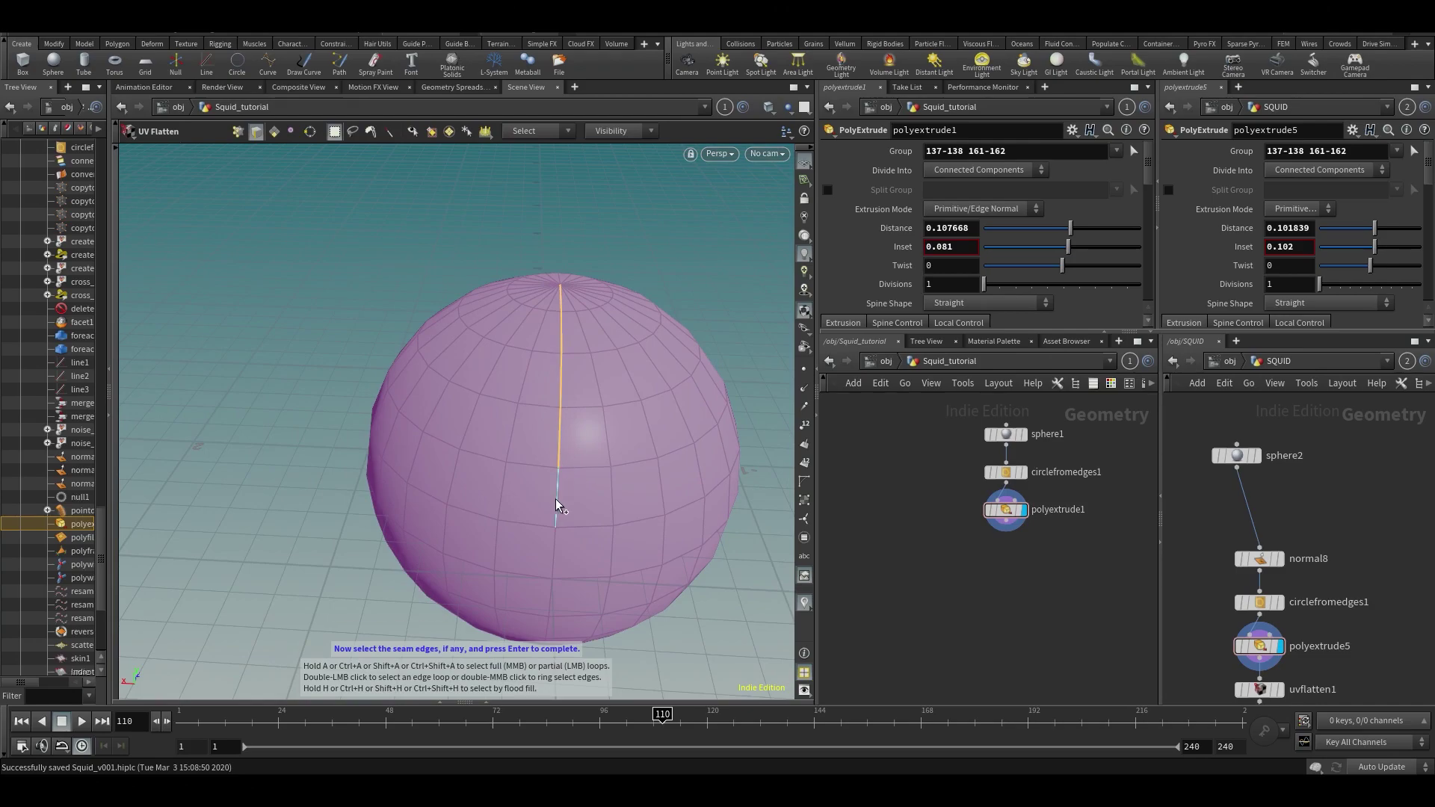
{"action": "left_click_drag", "start_coordinate": [555, 499], "coordinate": [520, 424]}
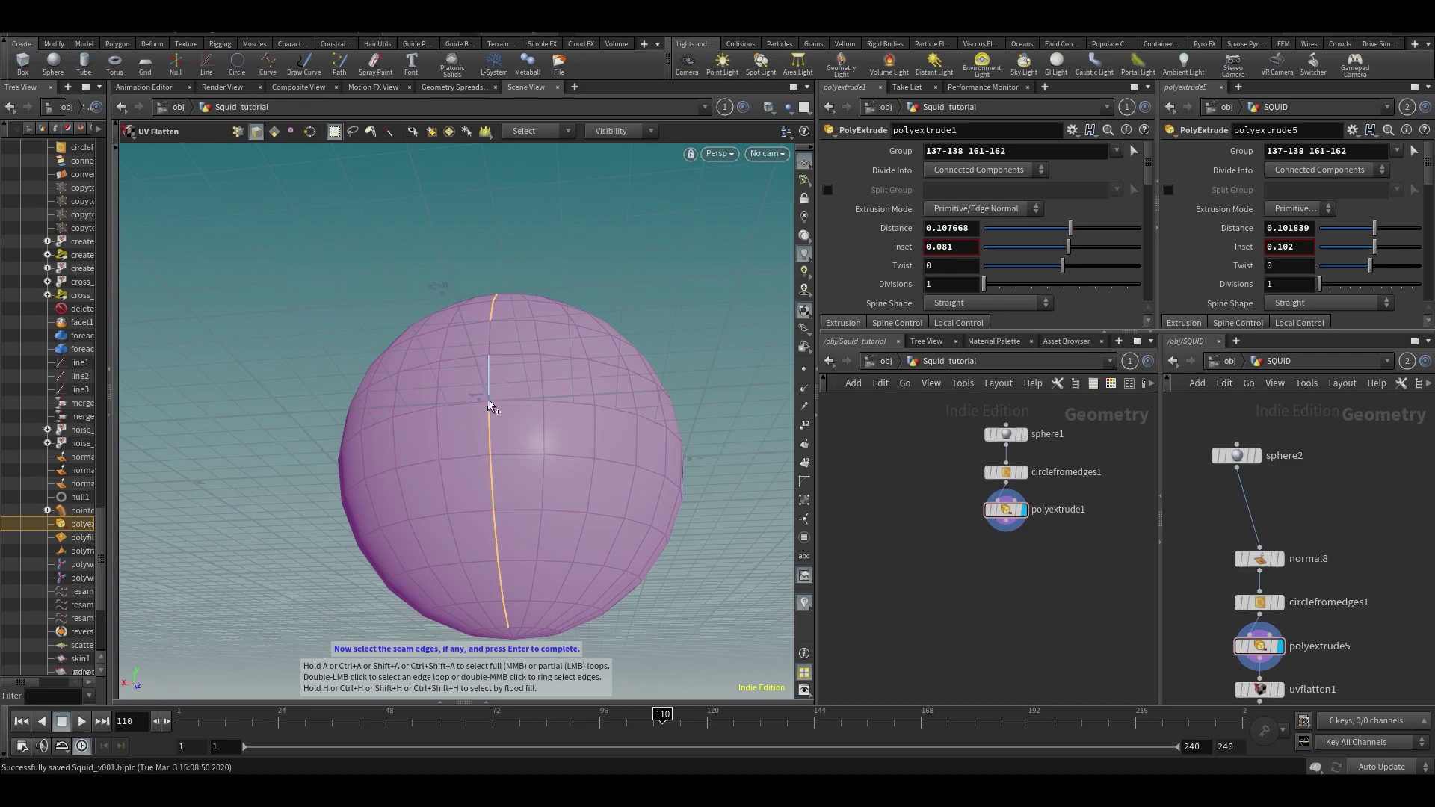
{"action": "key", "text": "Escape"}
{"action": "left_click_drag", "start_coordinate": [491, 338], "coordinate": [420, 493]}
{"action": "right_click_drag", "start_coordinate": [419, 493], "coordinate": [439, 417]}
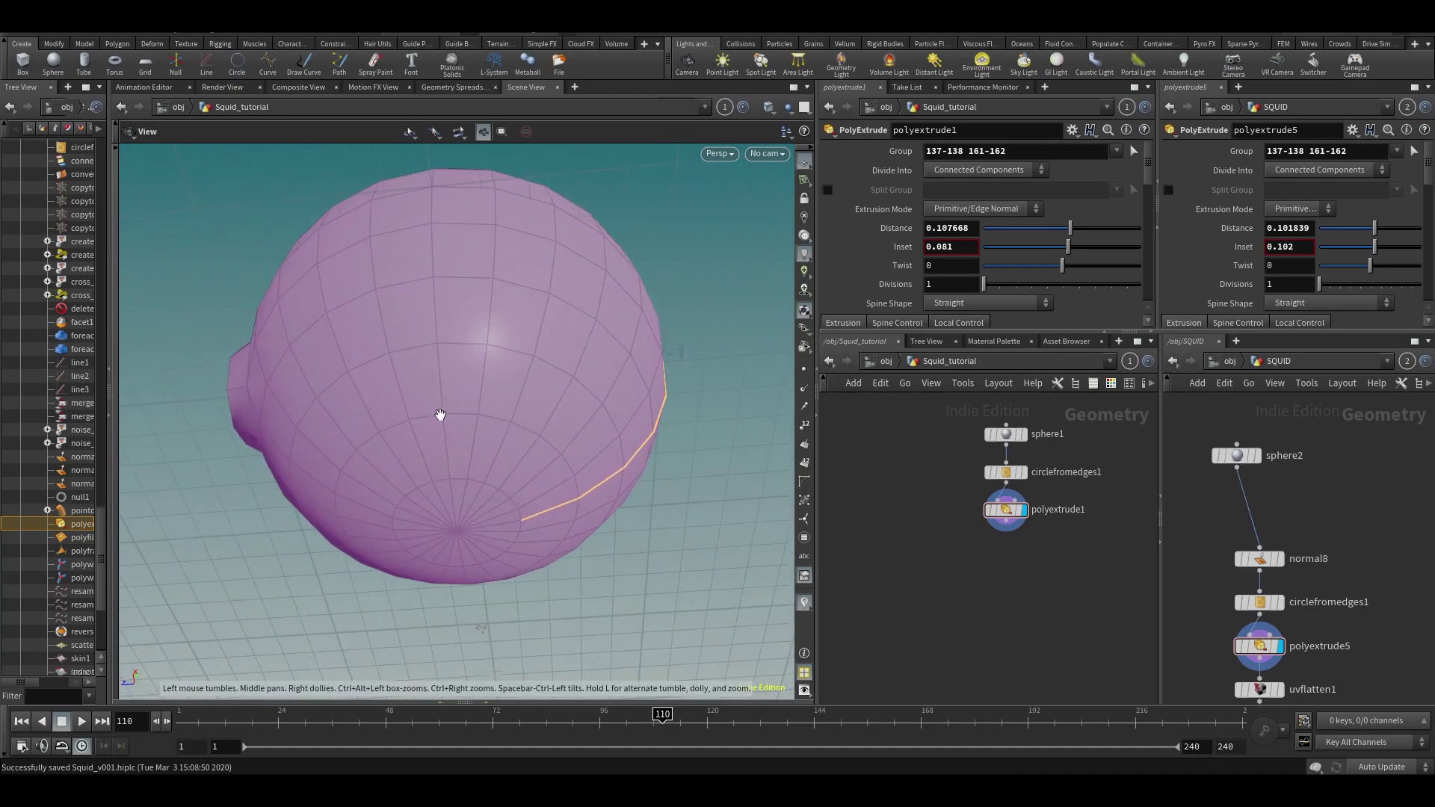
Step: Add a partial edge loop on the sphere's side as a second seam and inspect both seams
{"action": "key", "text": "Return"}
{"action": "key", "text": "Escape"}
{"action": "mouse_move", "coordinate": [508, 531]}
{"action": "left_mouse_down"}
{"action": "mouse_move", "coordinate": [503, 490]}
{"action": "mouse_move", "coordinate": [526, 551]}
{"action": "left_mouse_up"}
{"action": "right_click_drag", "start_coordinate": [526, 551], "coordinate": [513, 311]}
{"action": "left_click_drag", "start_coordinate": [512, 311], "coordinate": [526, 451]}
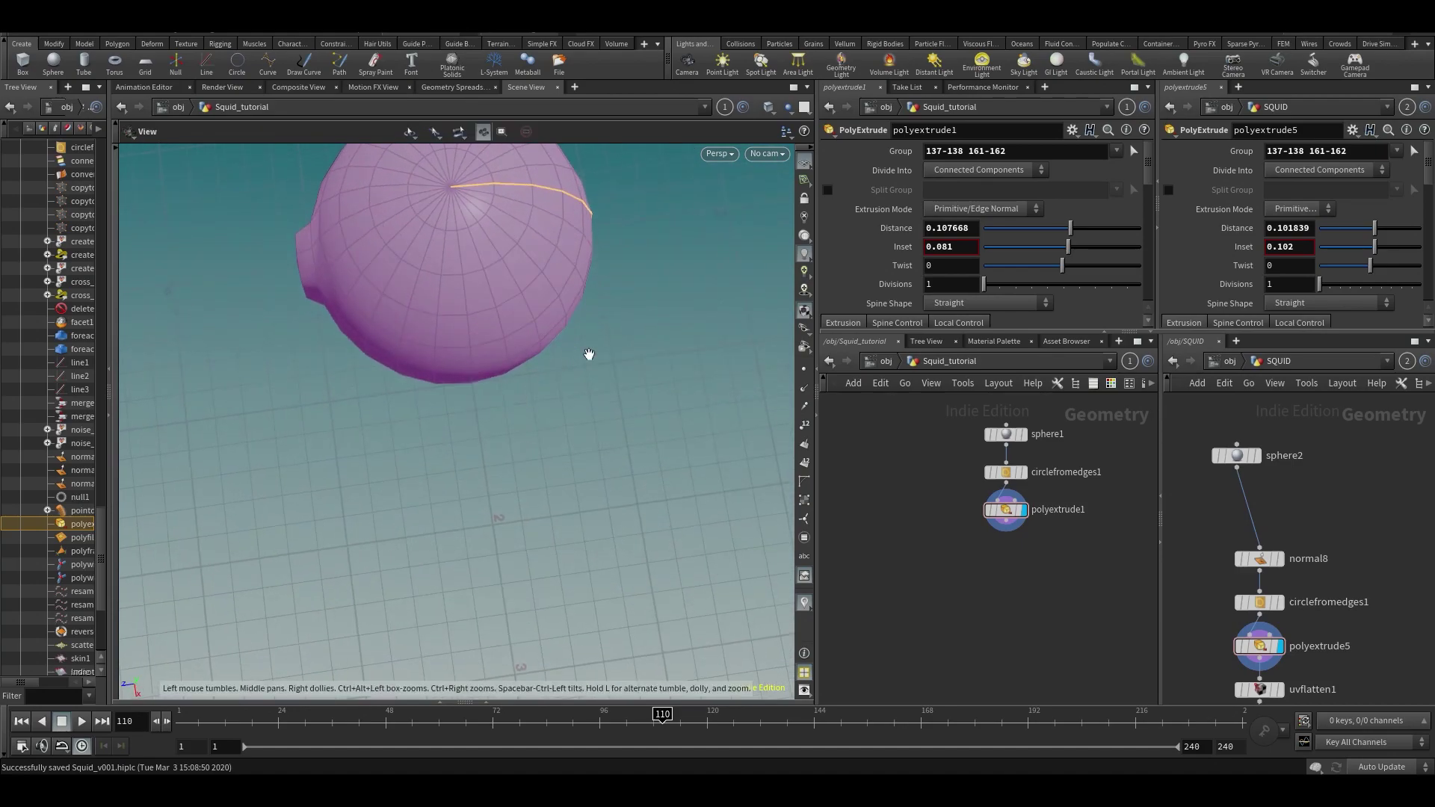
{"action": "left_click_drag", "start_coordinate": [589, 354], "coordinate": [491, 375]}
{"action": "key", "text": "Return"}
{"action": "left_click", "coordinate": [399, 396]}
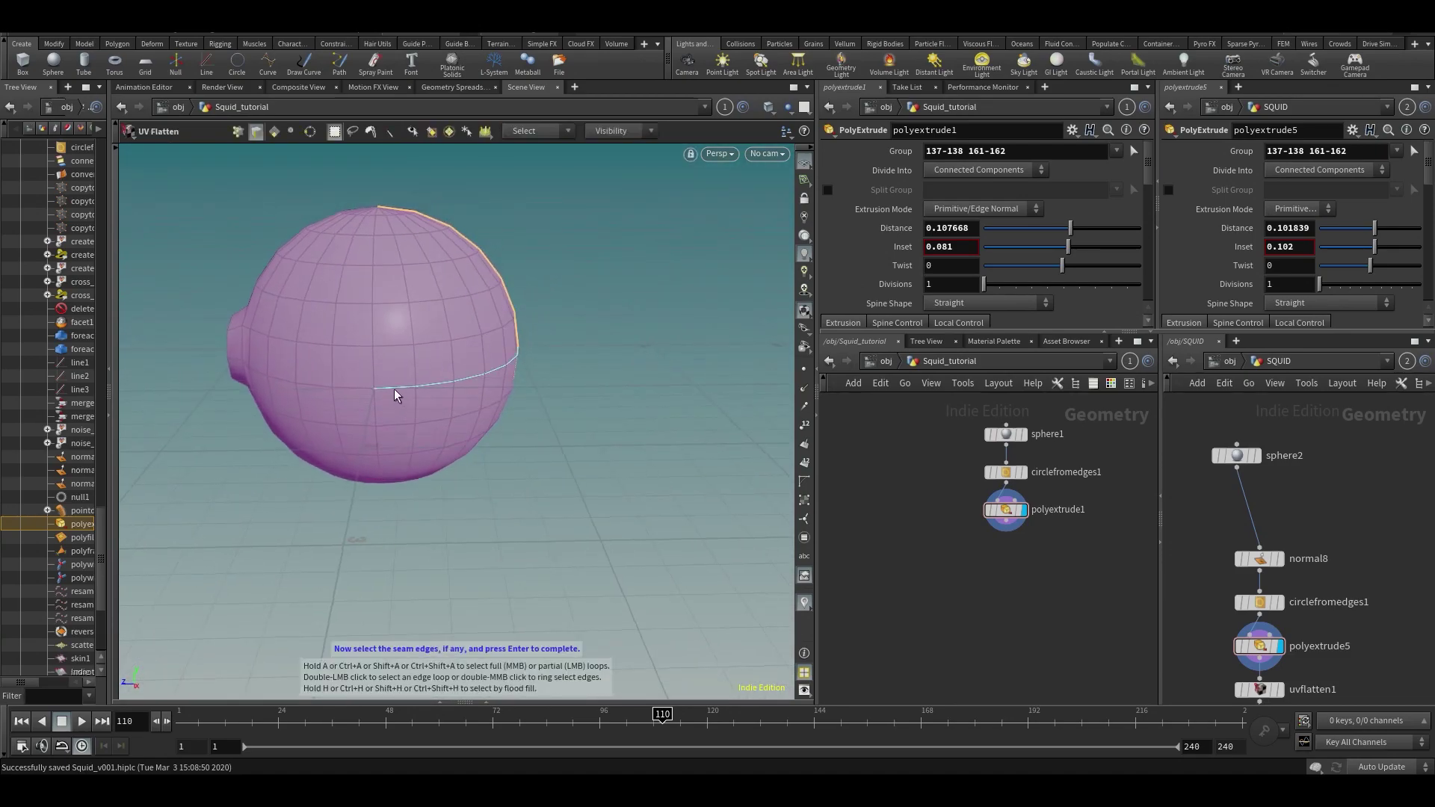
{"action": "key", "text": "Escape"}
{"action": "left_click_drag", "start_coordinate": [399, 396], "coordinate": [487, 329]}
{"action": "key", "text": "Return"}
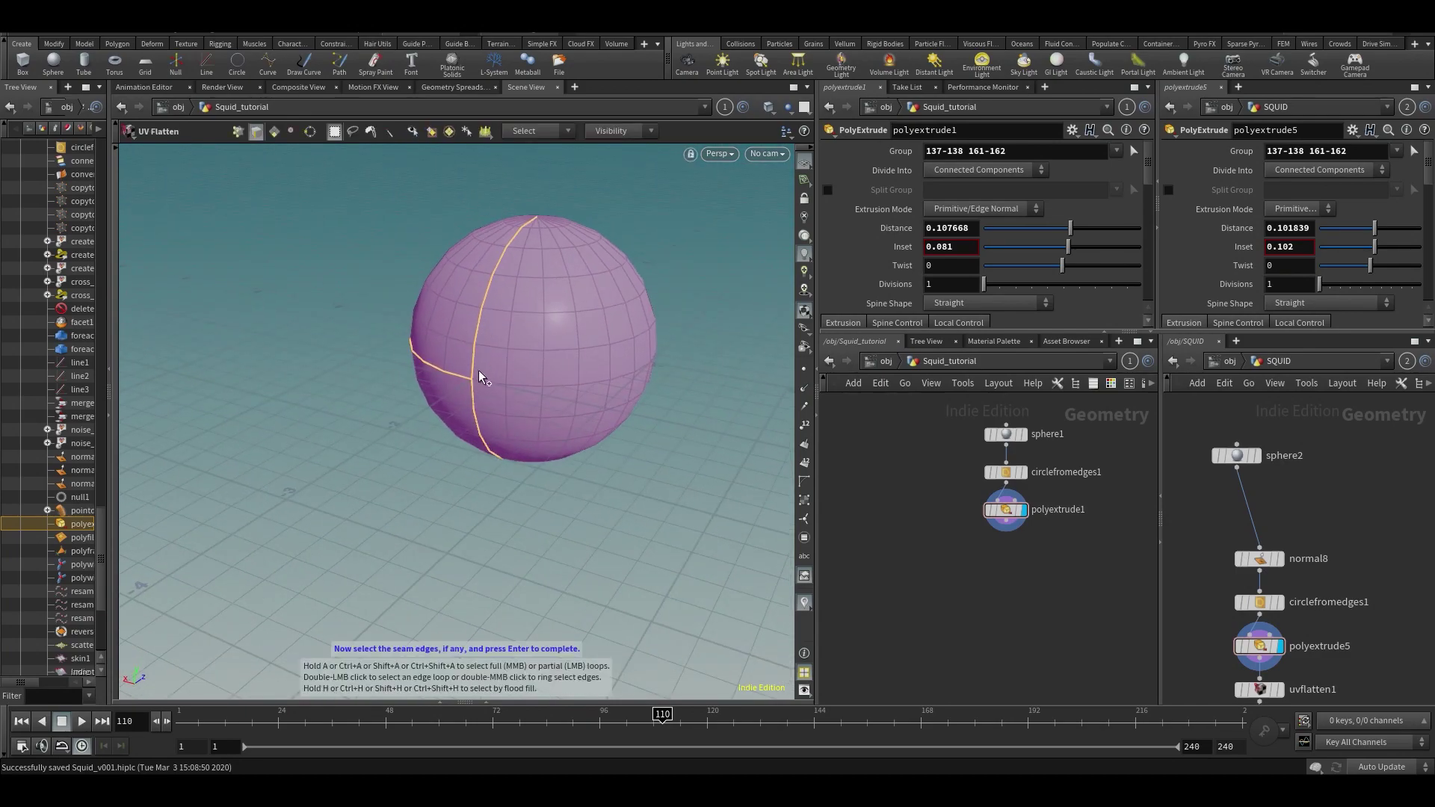
{"action": "key", "text": "Escape"}
{"action": "left_click_drag", "start_coordinate": [726, 397], "coordinate": [587, 394]}
{"action": "key", "text": "Return"}
Step: Add the horizontal edge loop as a seam and create uvflatten2 from the chosen seams
{"action": "left_click", "coordinate": [656, 411]}
{"action": "key", "text": "Return"}
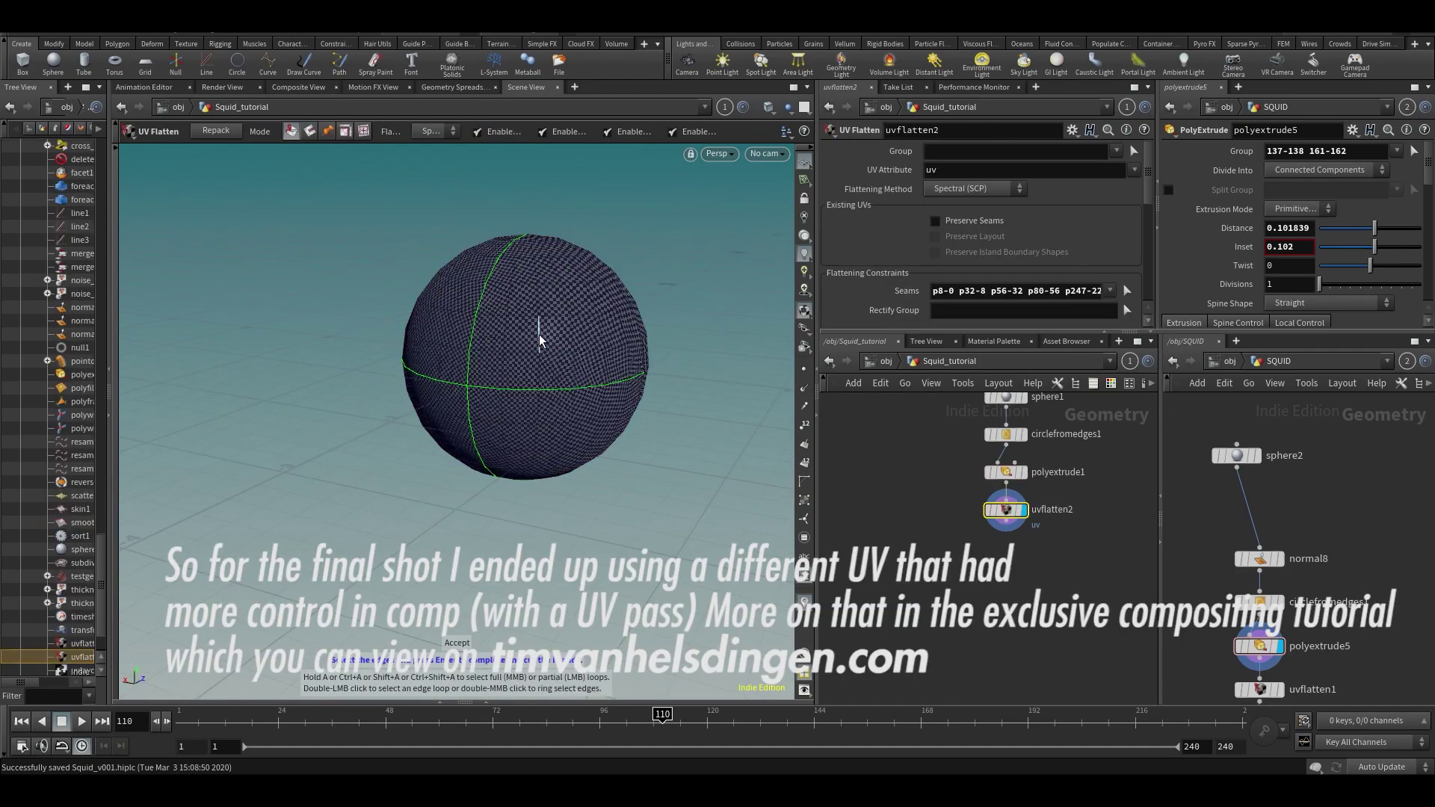
{"action": "key", "text": "space+5"}
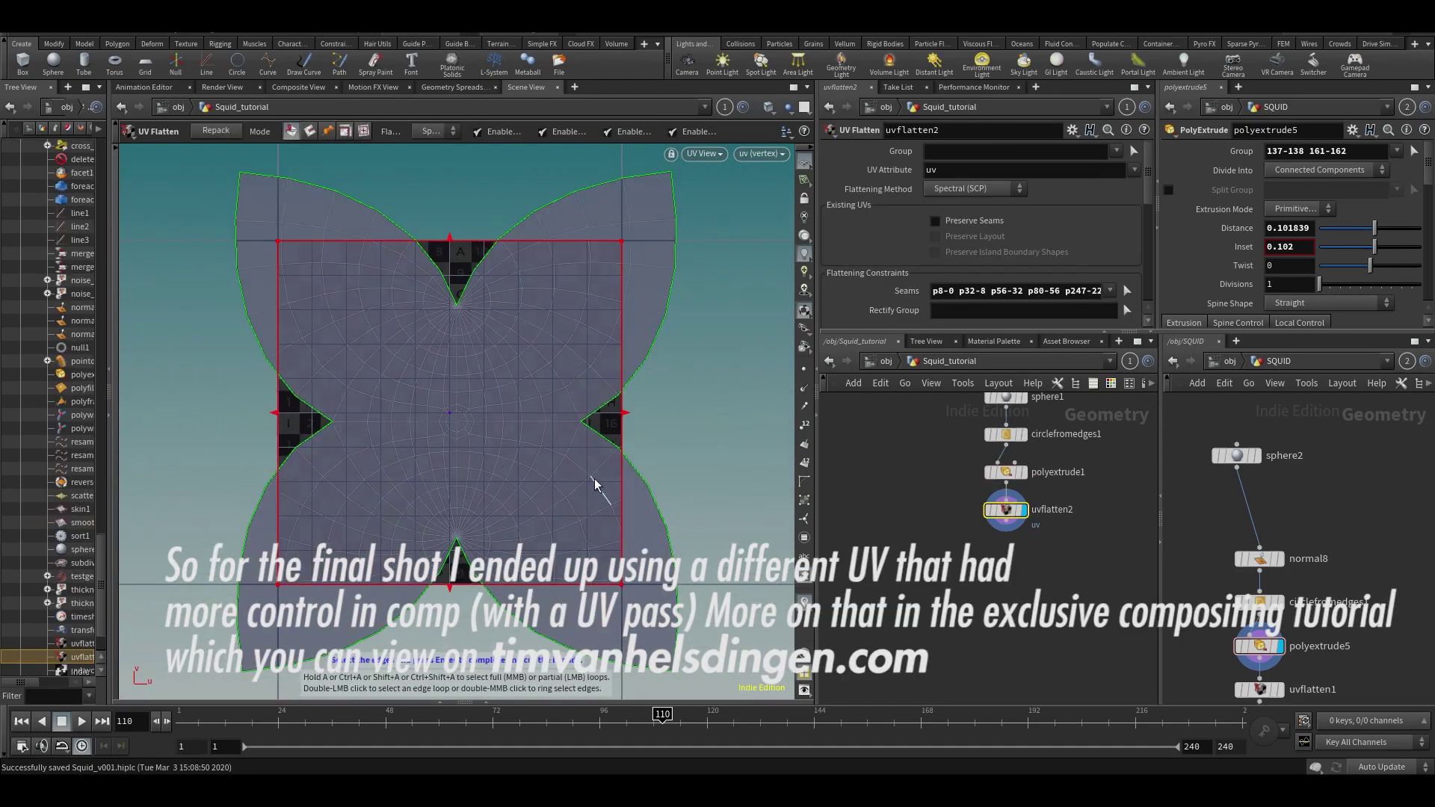
{"action": "key", "text": "space+1"}
Step: Add a UV Pelt node below the flatten node
{"action": "middle_click_drag", "start_coordinate": [1271, 598], "coordinate": [1202, 447]}
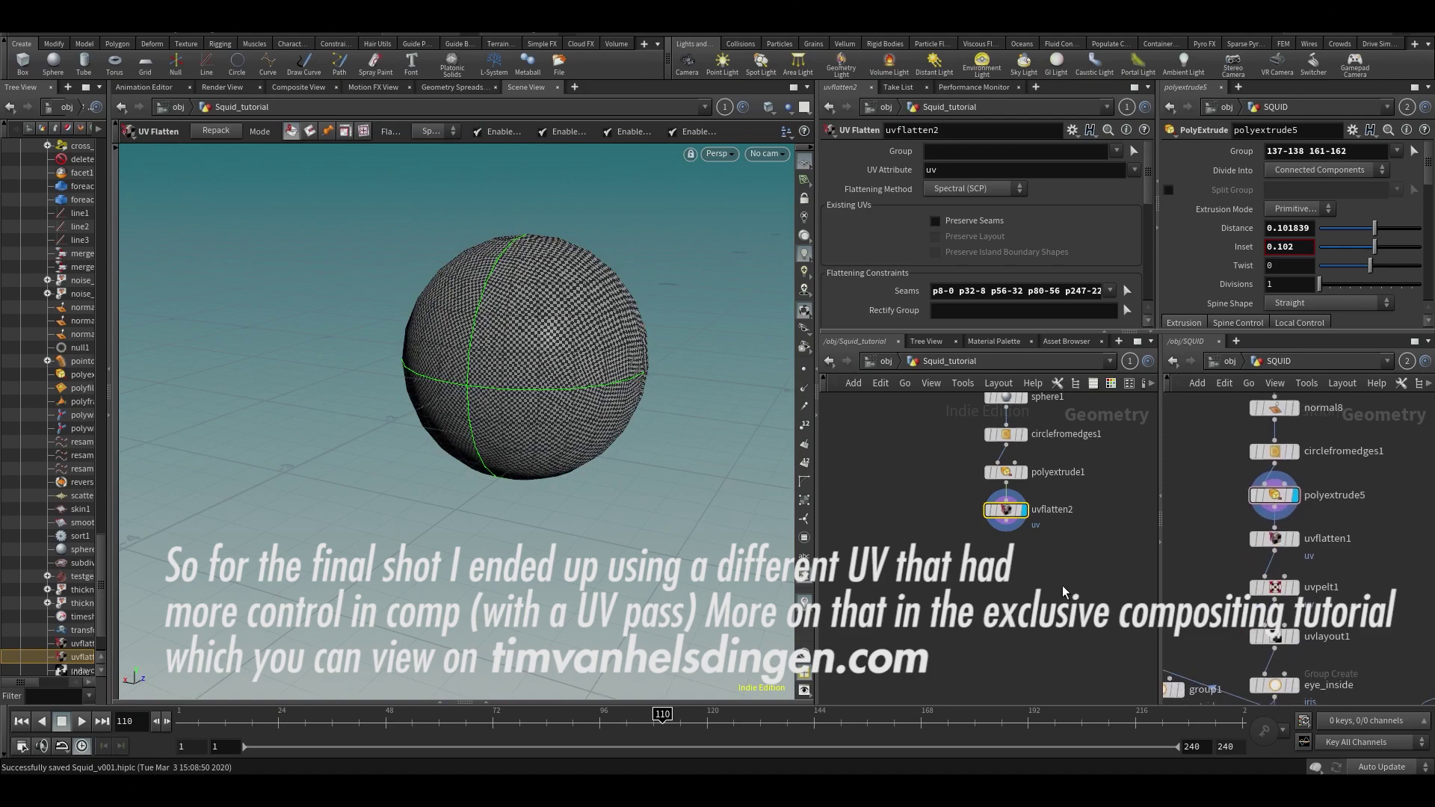
{"action": "middle_click_drag", "start_coordinate": [1037, 627], "coordinate": [1022, 599]}
{"action": "key", "text": "Tab"}
{"action": "type", "text": "uv pel"}
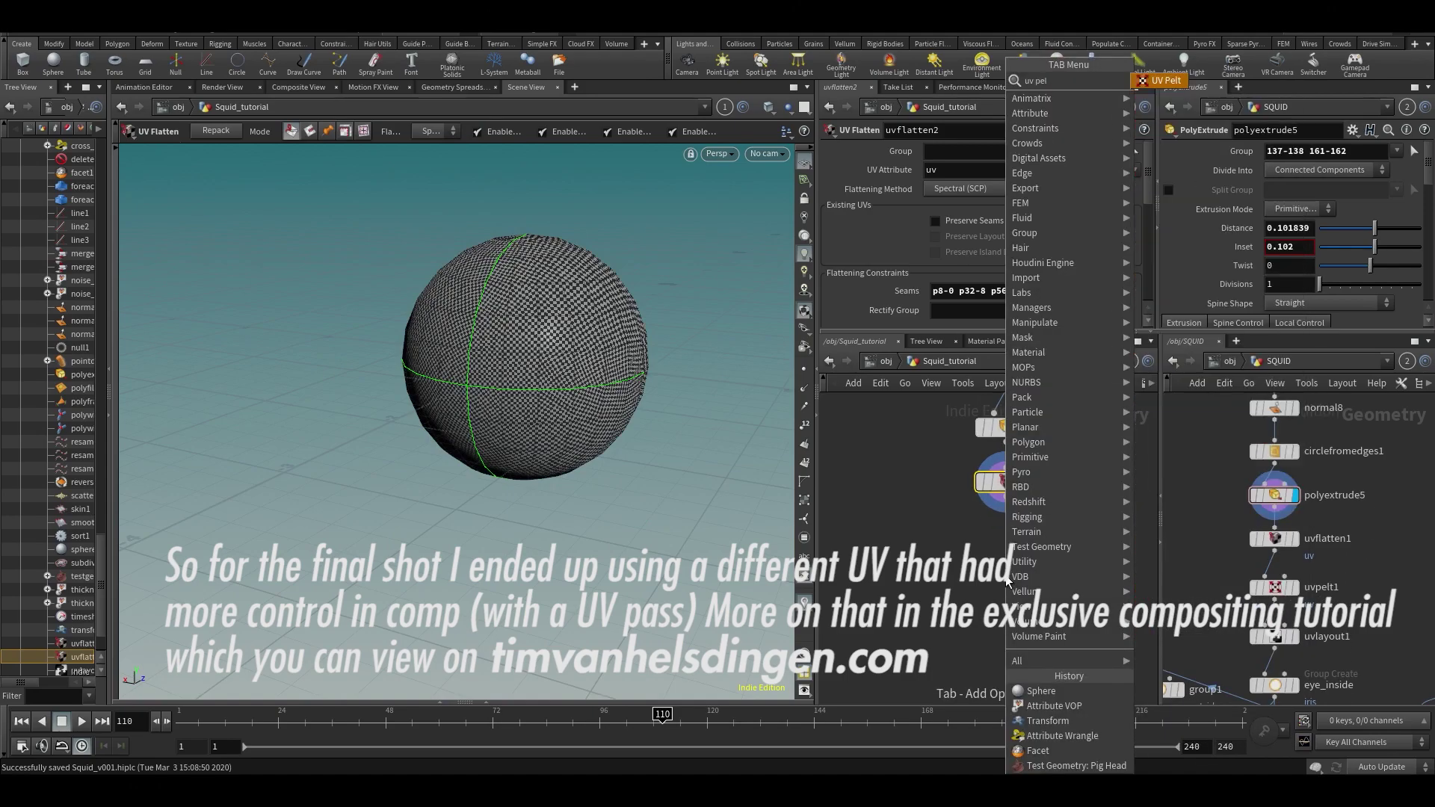
{"action": "key", "text": "Return"}
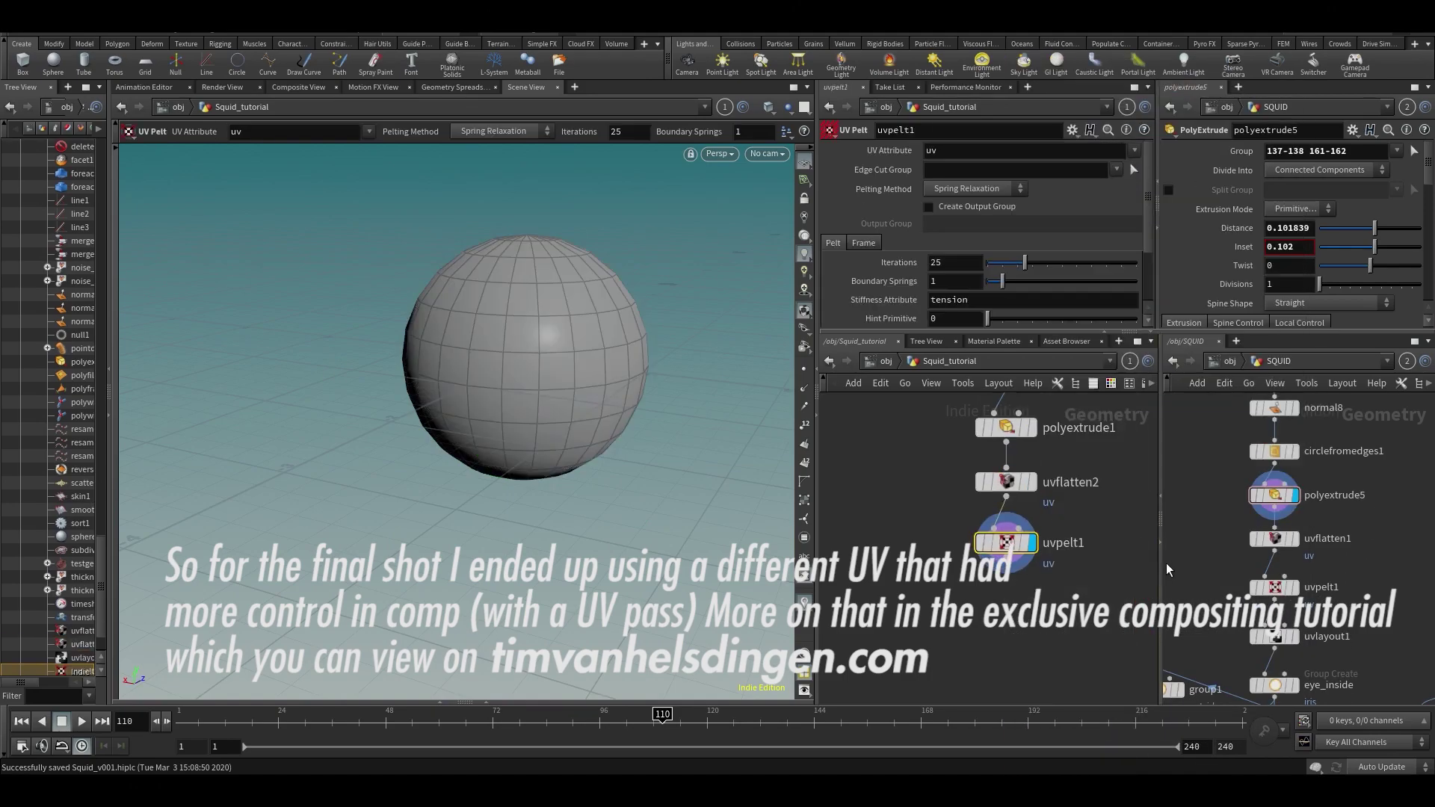
Step: Copy the flatten node's Seams edge list into the pelt's Edge Cut Group
{"action": "left_click", "coordinate": [1276, 589]}
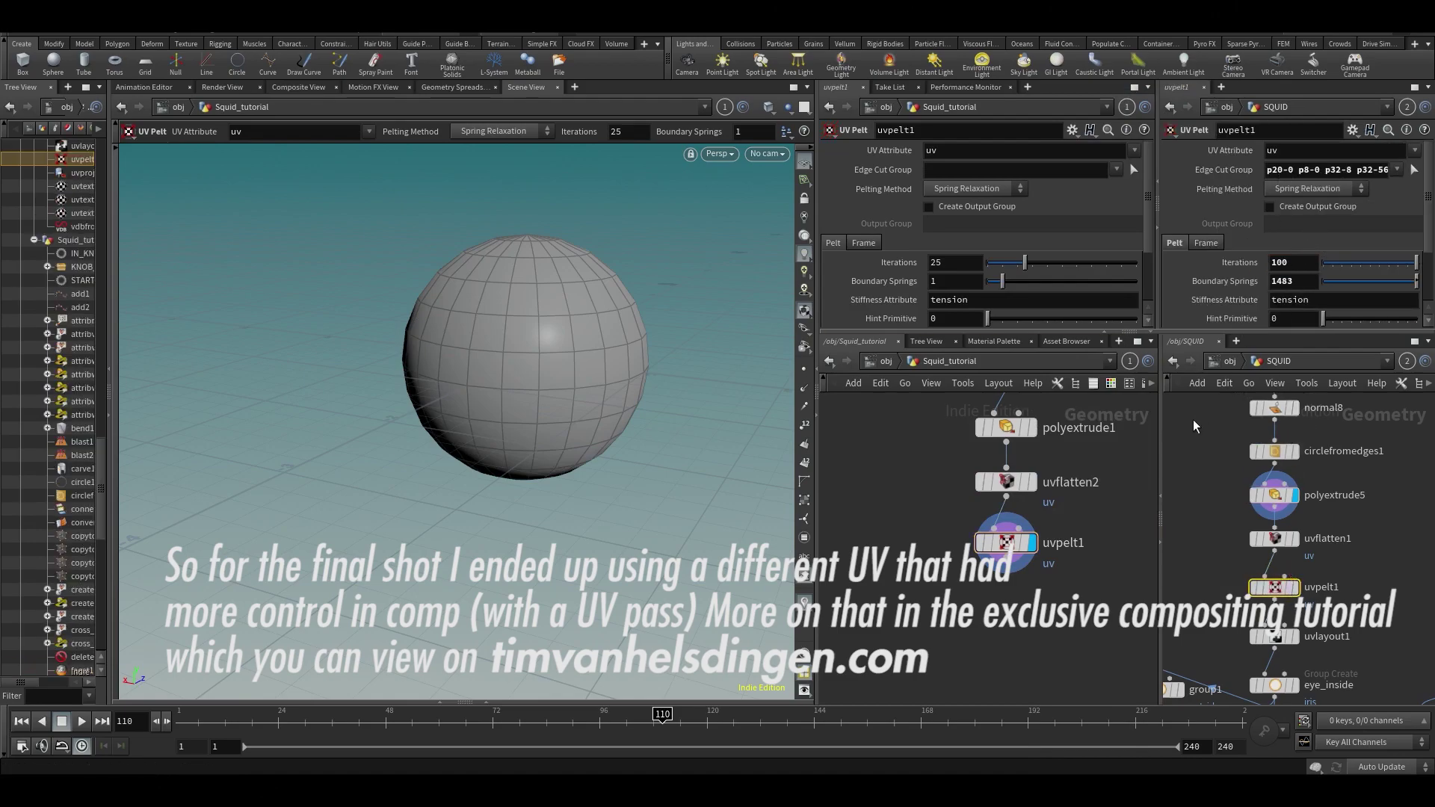
{"action": "left_click", "coordinate": [1007, 482]}
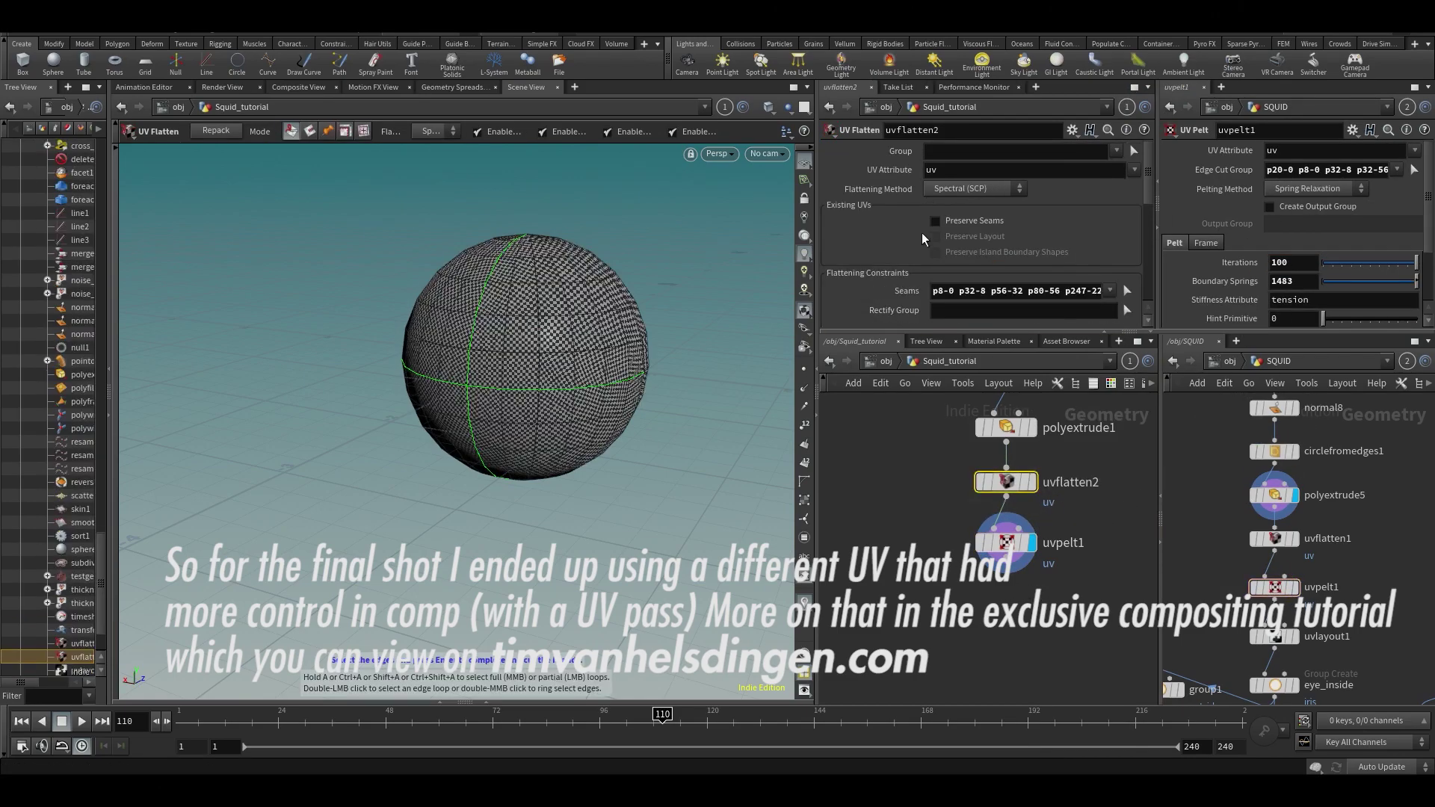
{"action": "double_click", "coordinate": [974, 290]}
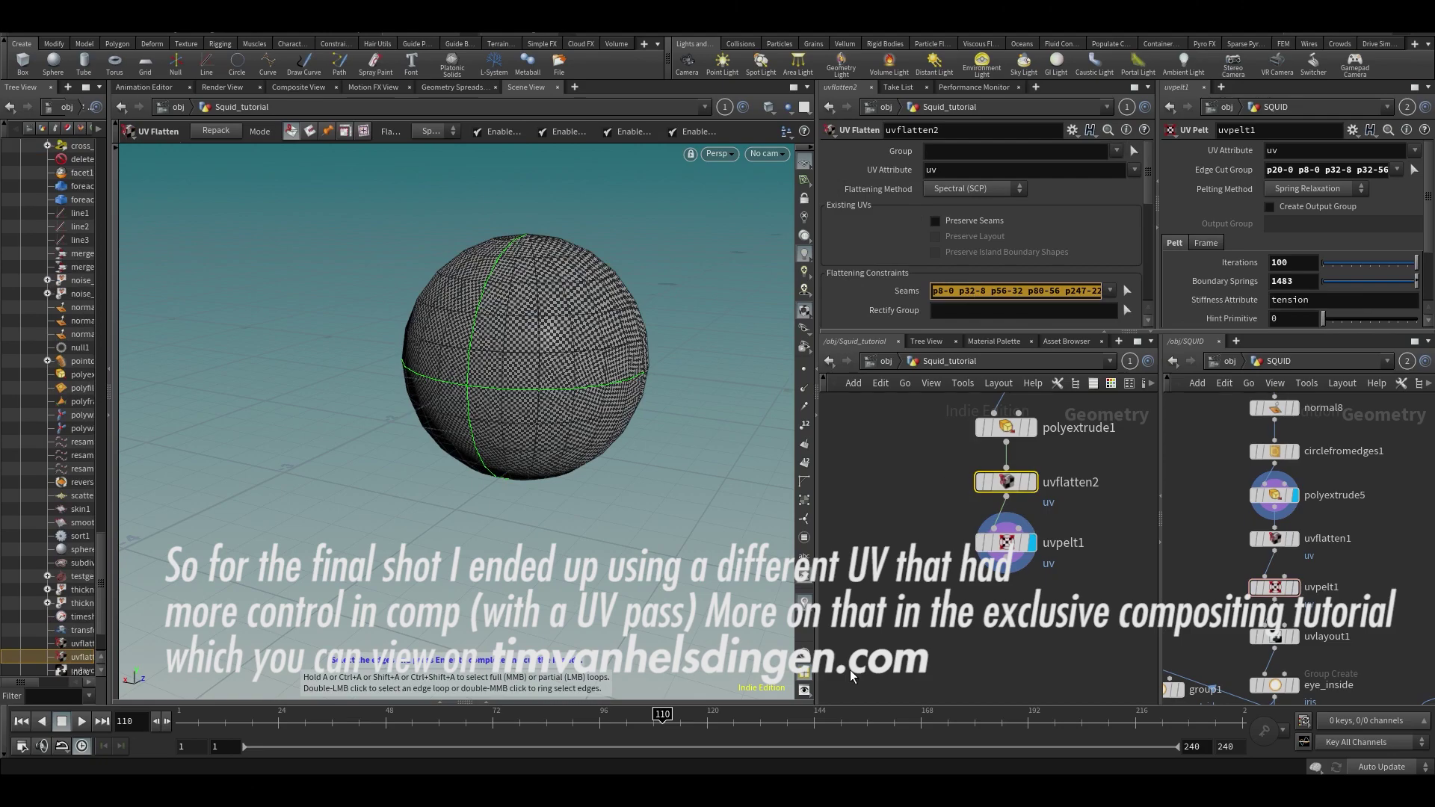
{"action": "left_click", "coordinate": [1006, 543]}
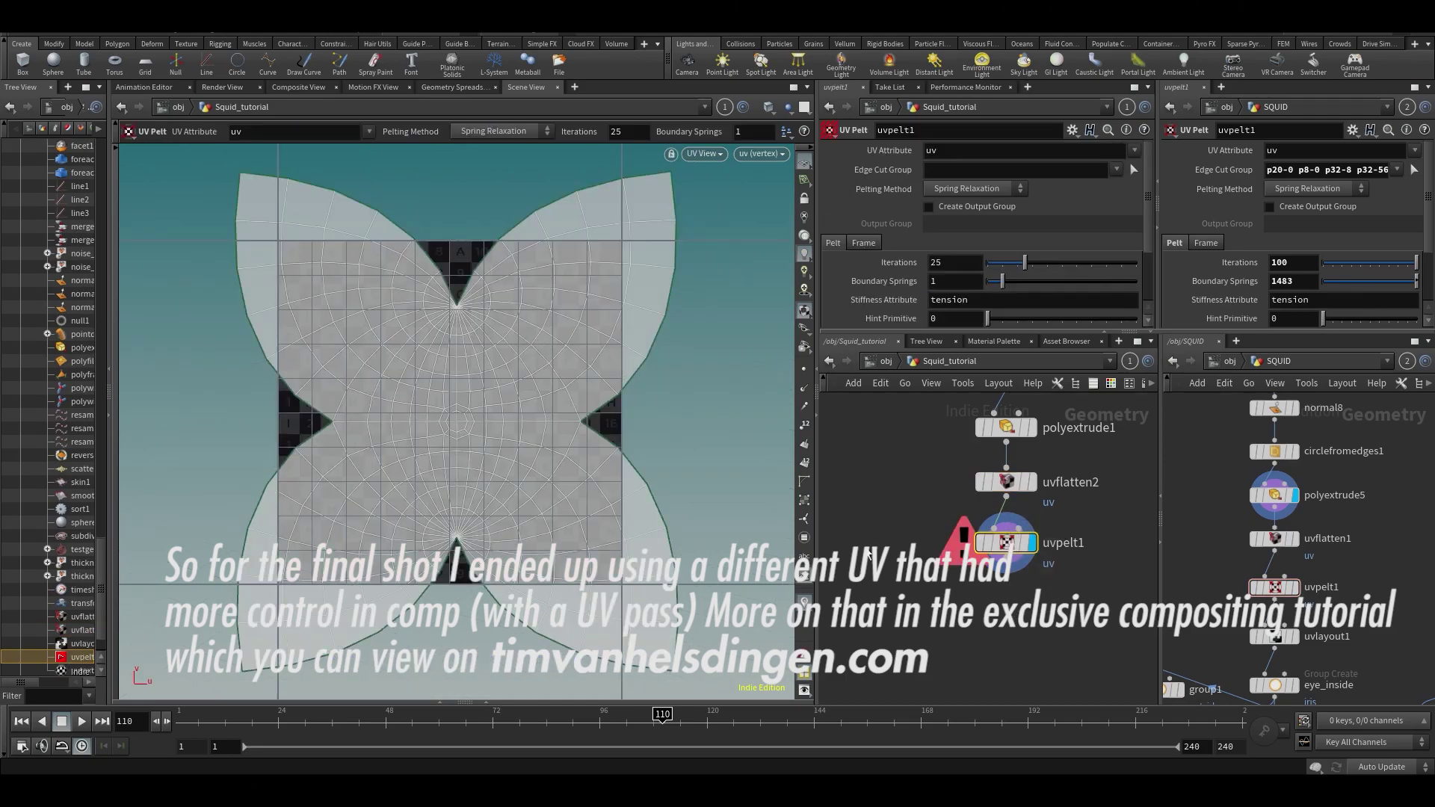
{"action": "left_click_drag", "start_coordinate": [917, 227], "coordinate": [1170, 228]}
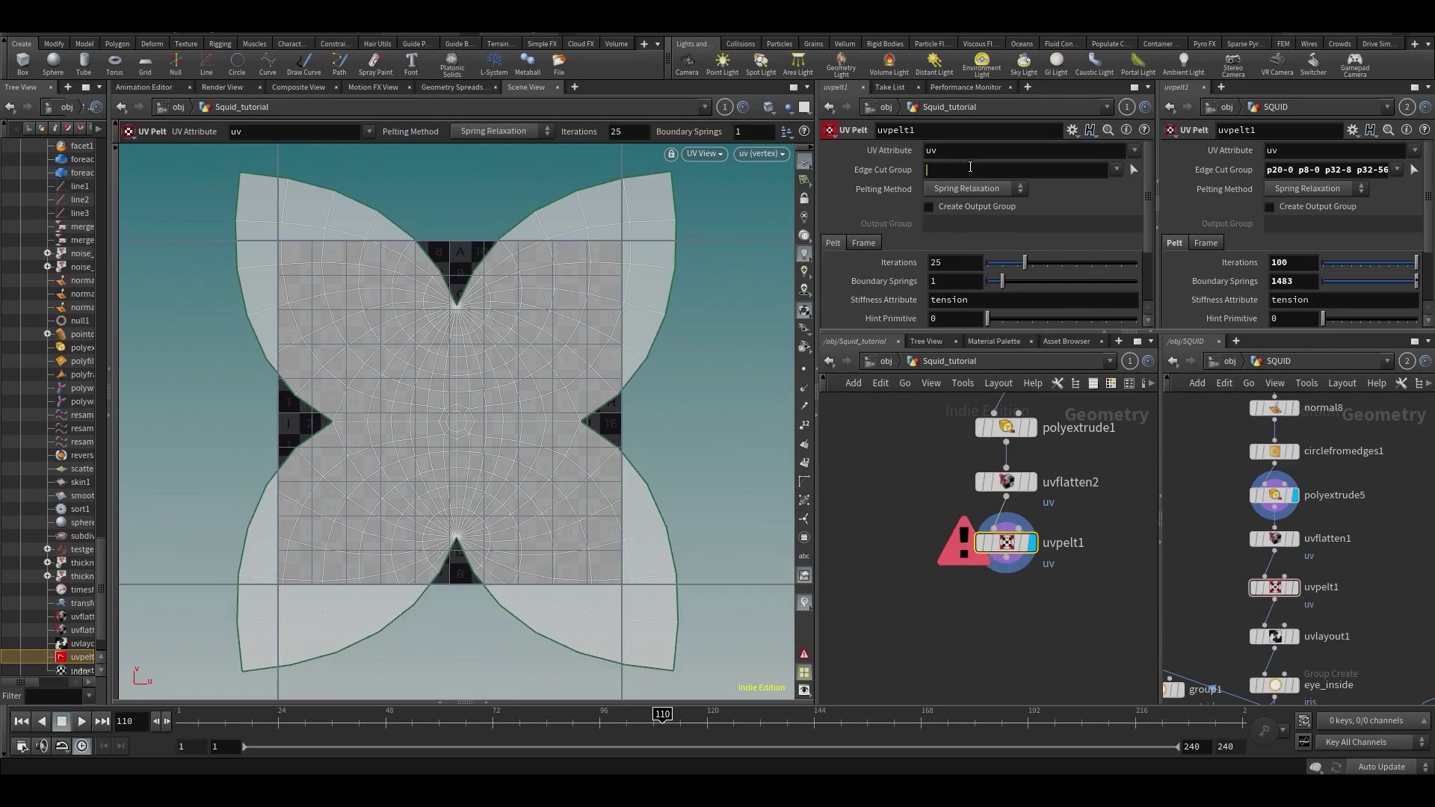
{"action": "key", "text": "ctrl+v"}
{"action": "key", "text": "Return"}
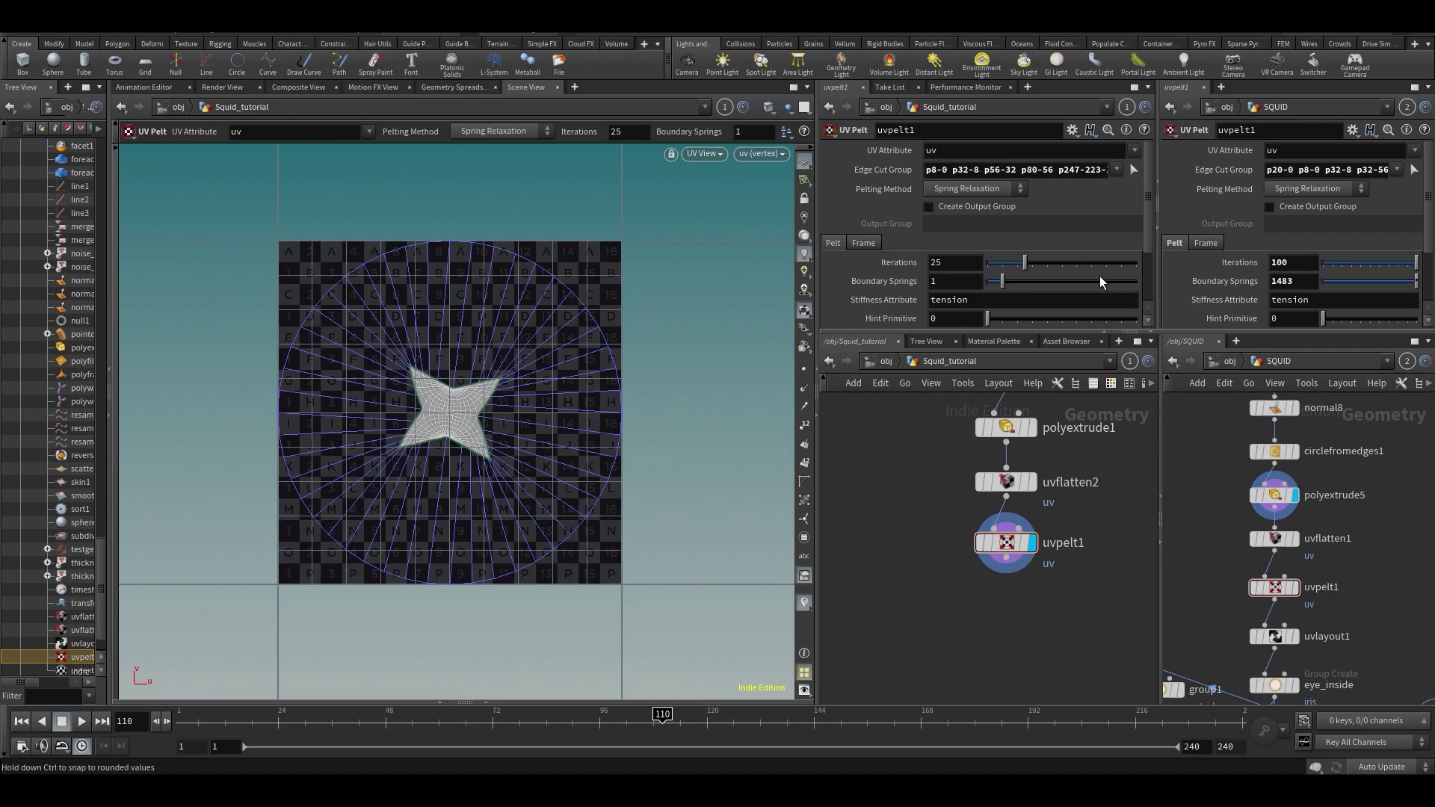
Step: Set the pelt to 100 iterations and 1430 boundary springs
{"action": "left_click_drag", "start_coordinate": [1025, 263], "coordinate": [1240, 265]}
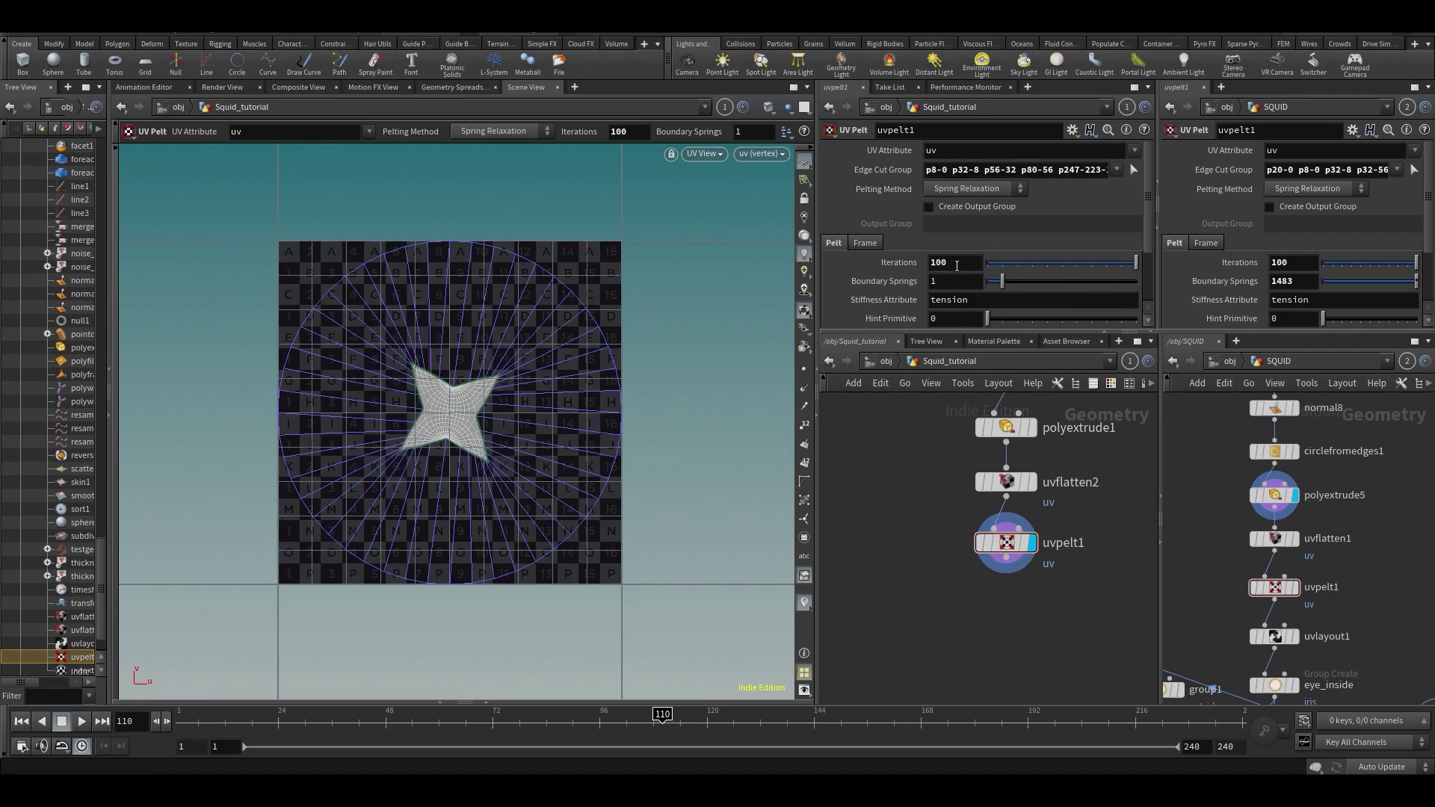
{"action": "left_click_drag", "start_coordinate": [1002, 281], "coordinate": [1002, 286]}
{"action": "middle_click_drag", "start_coordinate": [954, 282], "coordinate": [6, 257]}
{"action": "key", "text": "Escape"}
{"action": "key", "text": "space+1"}
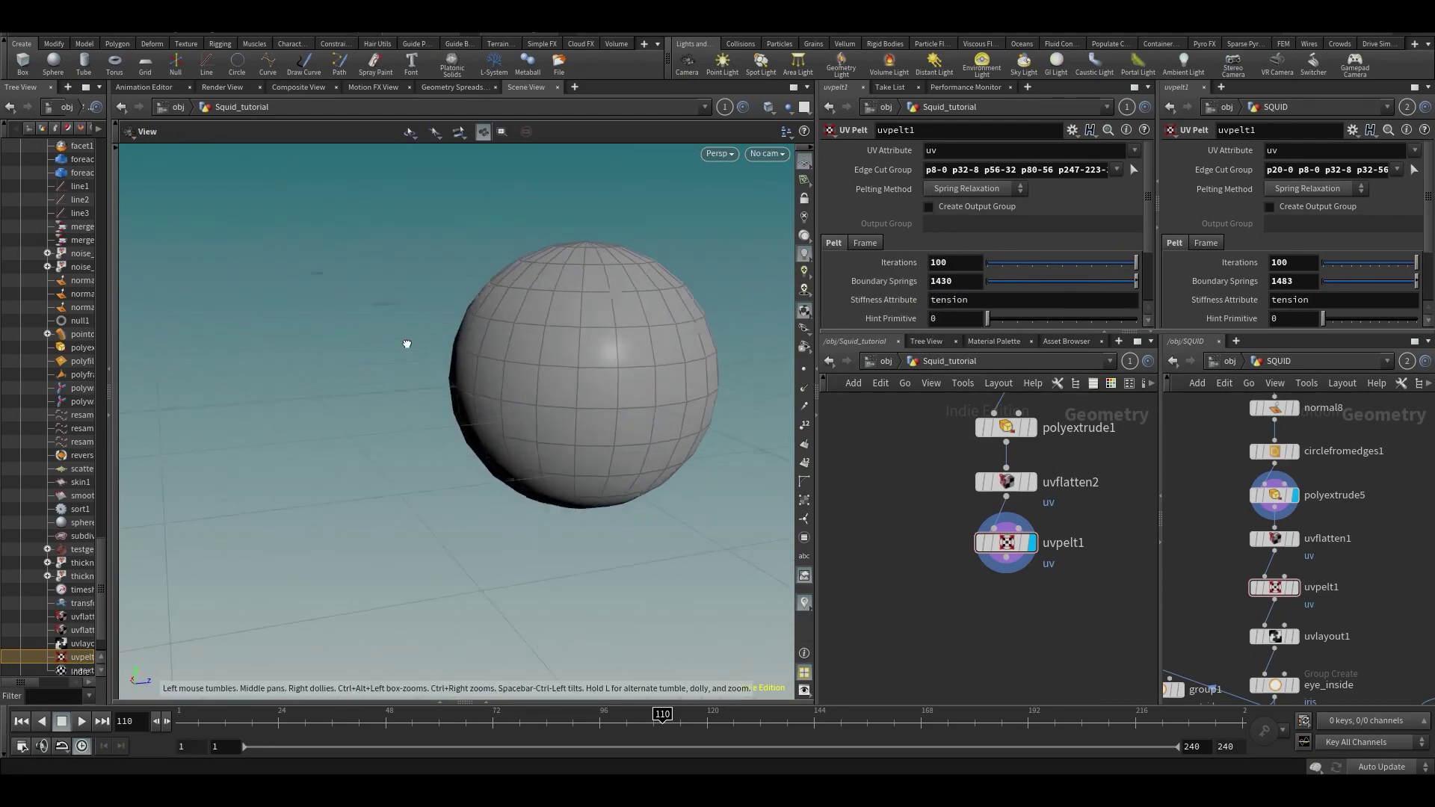
{"action": "key", "text": "Tab"}
Step: Add a UV Quick Shade checker preview below uvpelt1 and move it down-left
{"action": "key", "text": "Escape"}
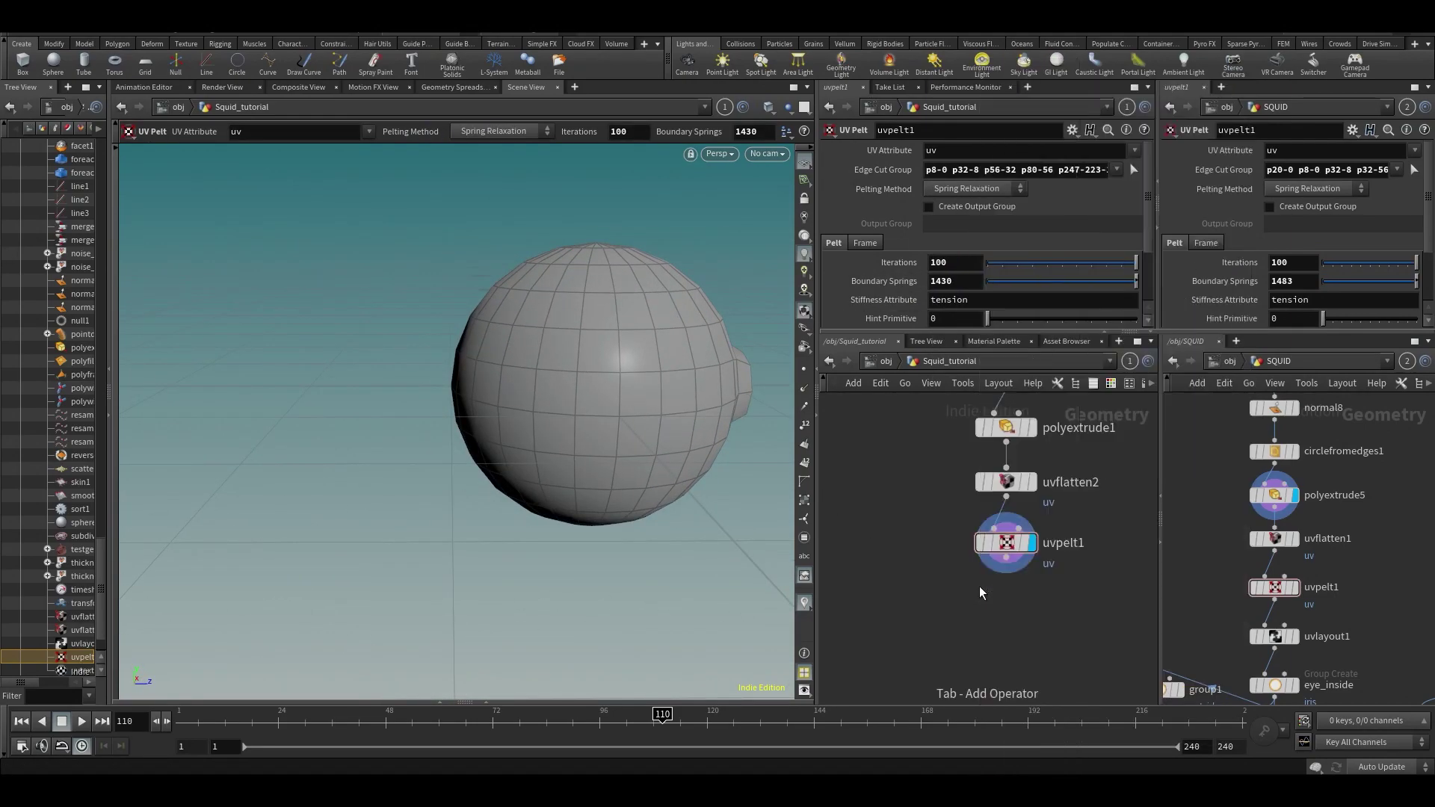
{"action": "left_click", "coordinate": [979, 593]}
{"action": "scroll", "coordinate": [513, 343], "scroll_direction": "up", "scroll_amount": 5}
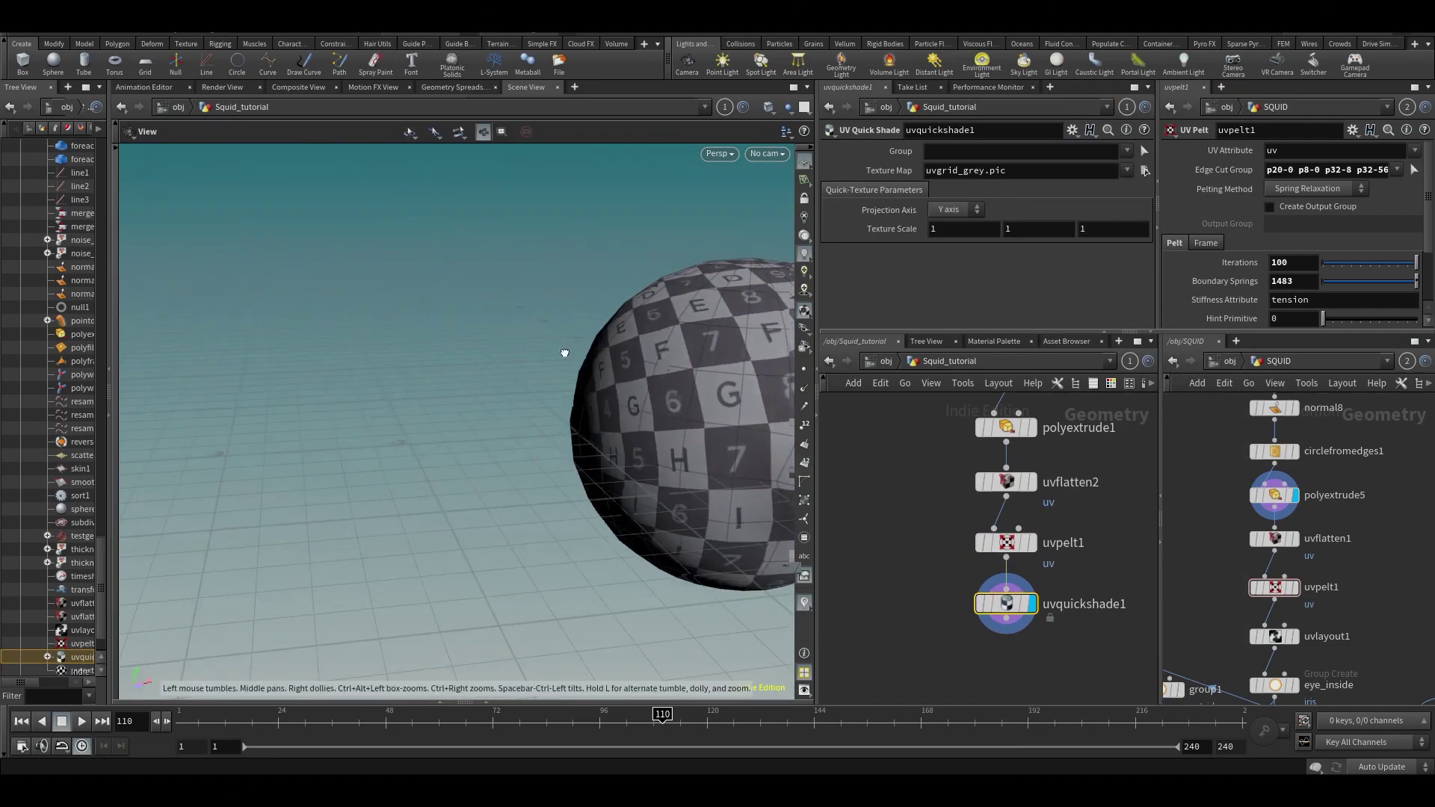
{"action": "left_click_drag", "start_coordinate": [565, 353], "coordinate": [845, 486]}
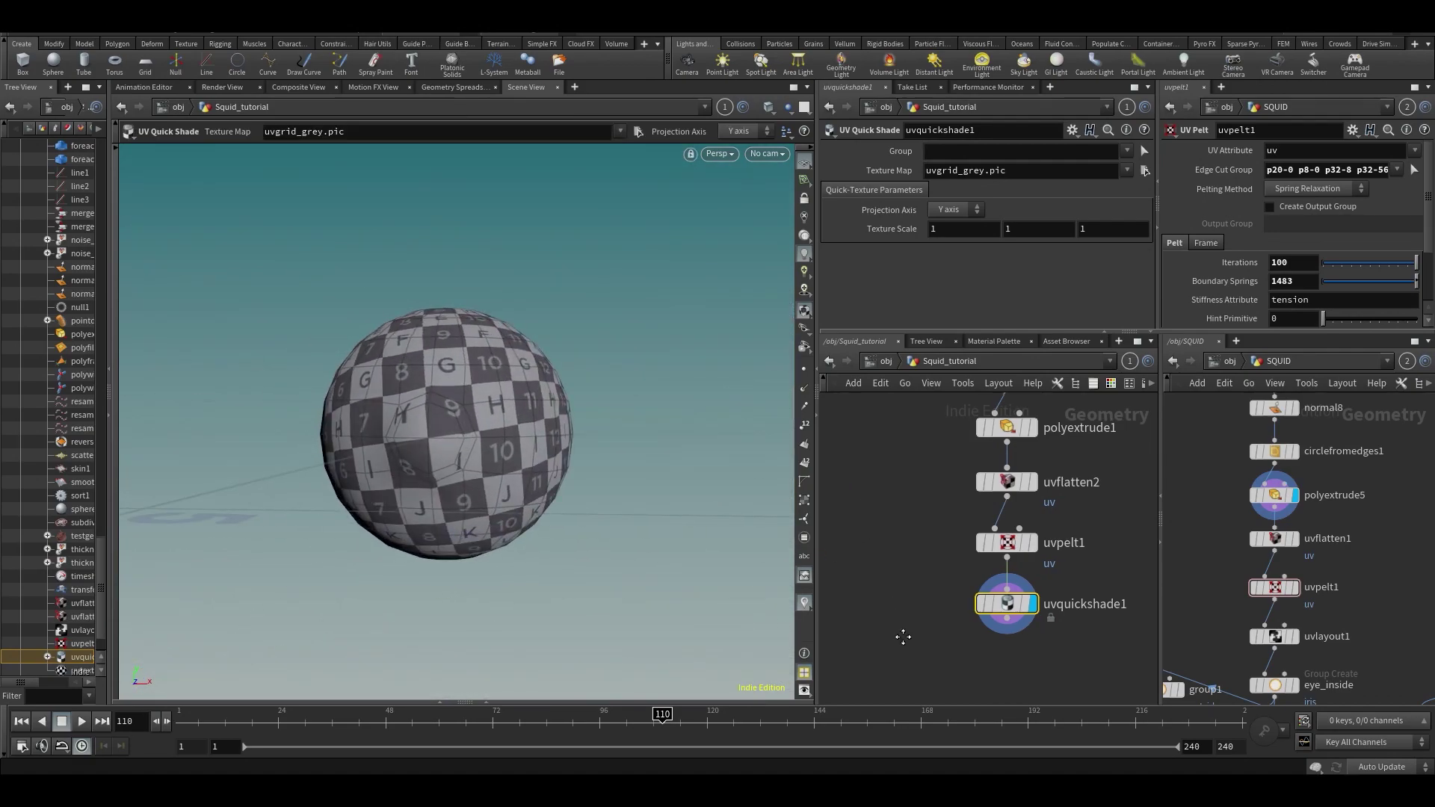
{"action": "scroll", "coordinate": [901, 628], "scroll_direction": "down", "scroll_amount": 3}
{"action": "scroll", "coordinate": [1353, 553], "scroll_direction": "down", "scroll_amount": 2}
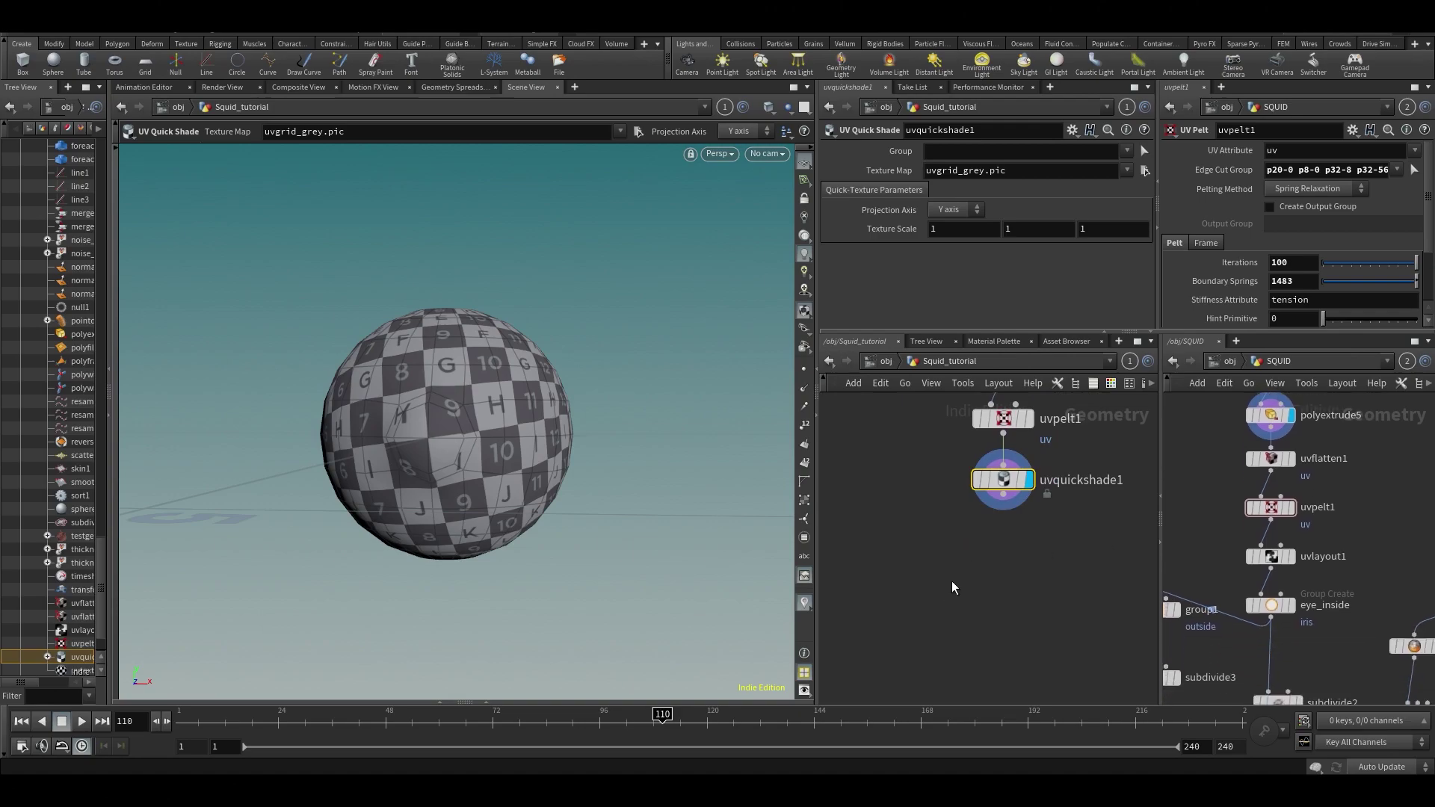
{"action": "mouse_move", "coordinate": [994, 488]}
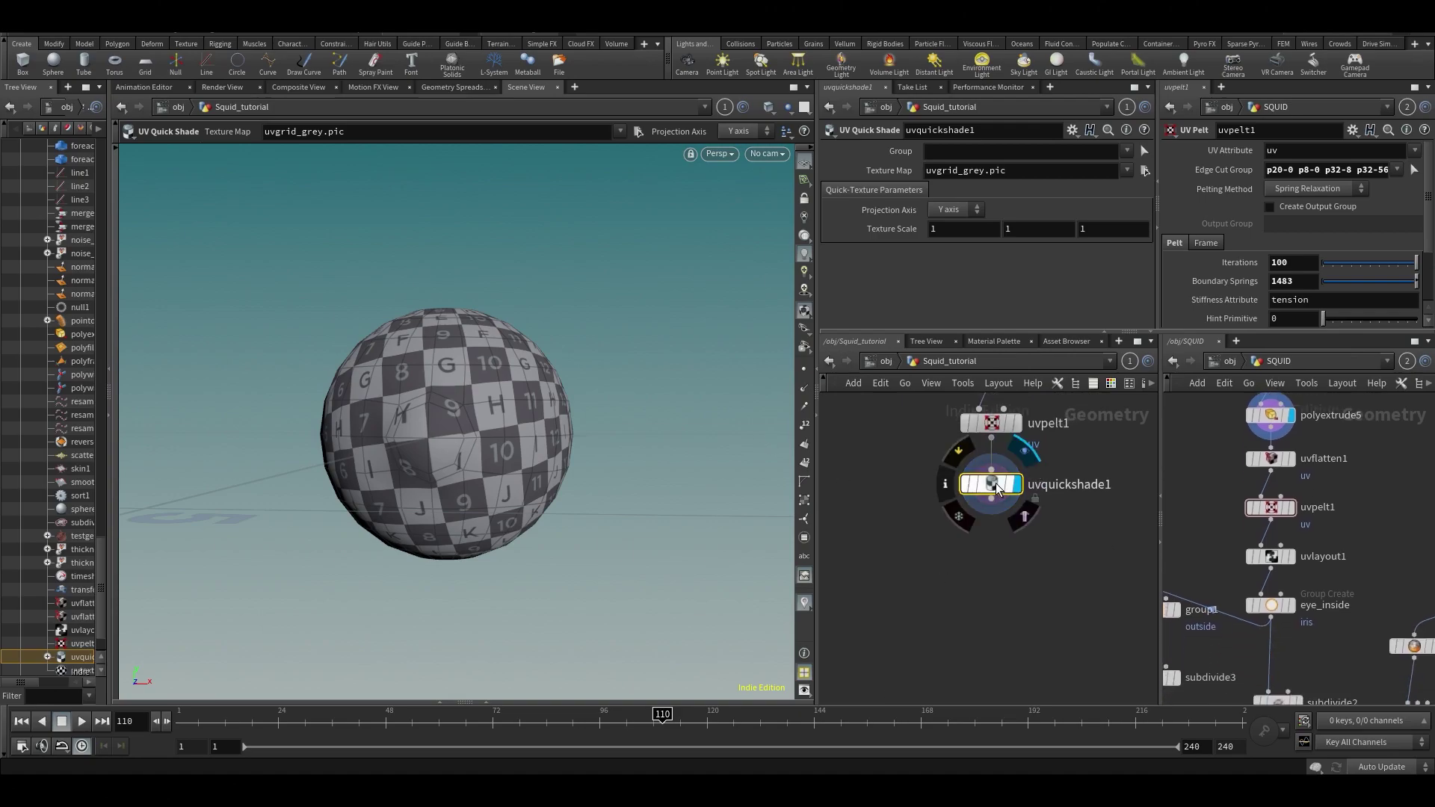
{"action": "left_click_drag", "start_coordinate": [998, 488], "coordinate": [871, 555]}
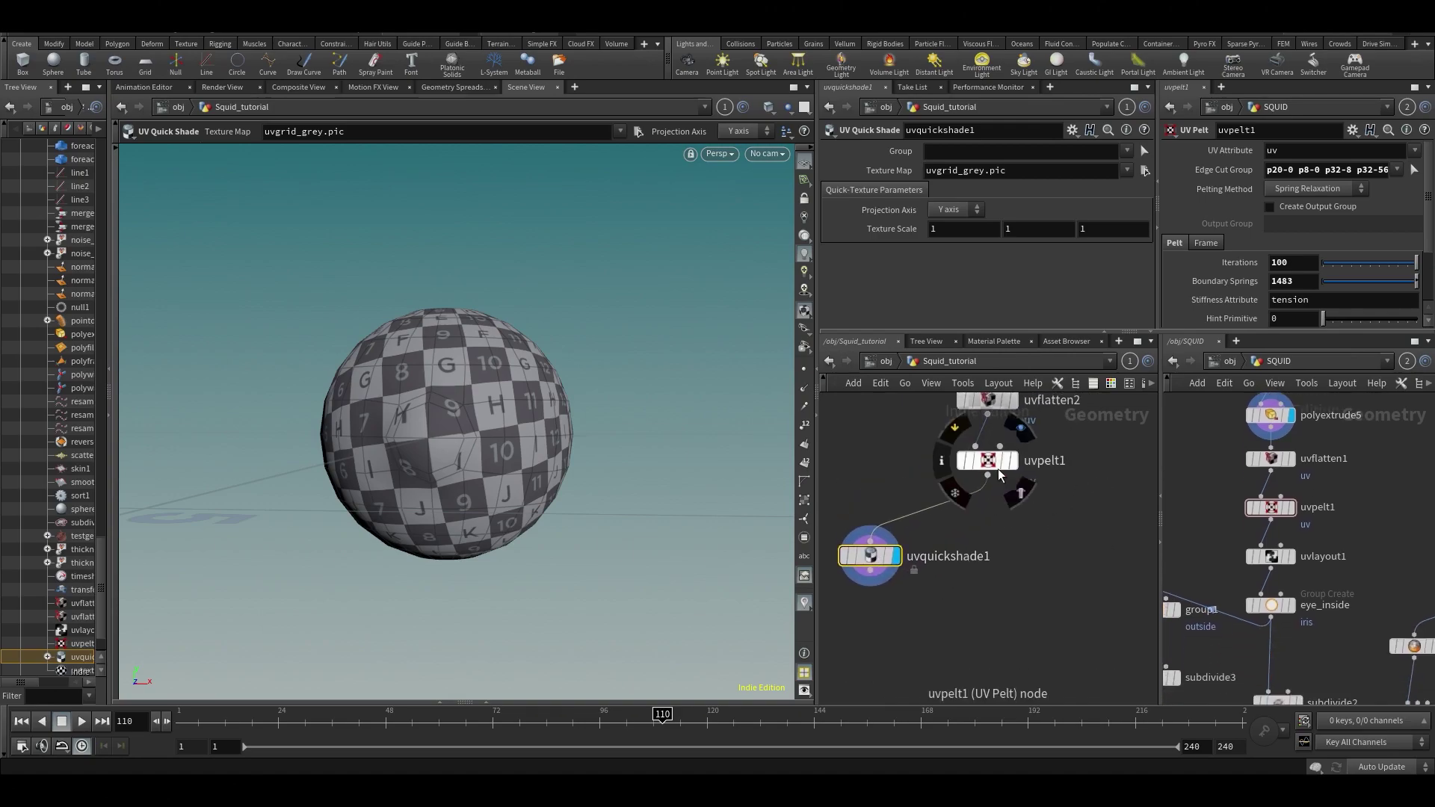
Step: Display uvpelt1, inspect its error, and compare with the flatten node's checker UVs
{"action": "left_click", "coordinate": [1021, 428]}
{"action": "left_click", "coordinate": [987, 464]}
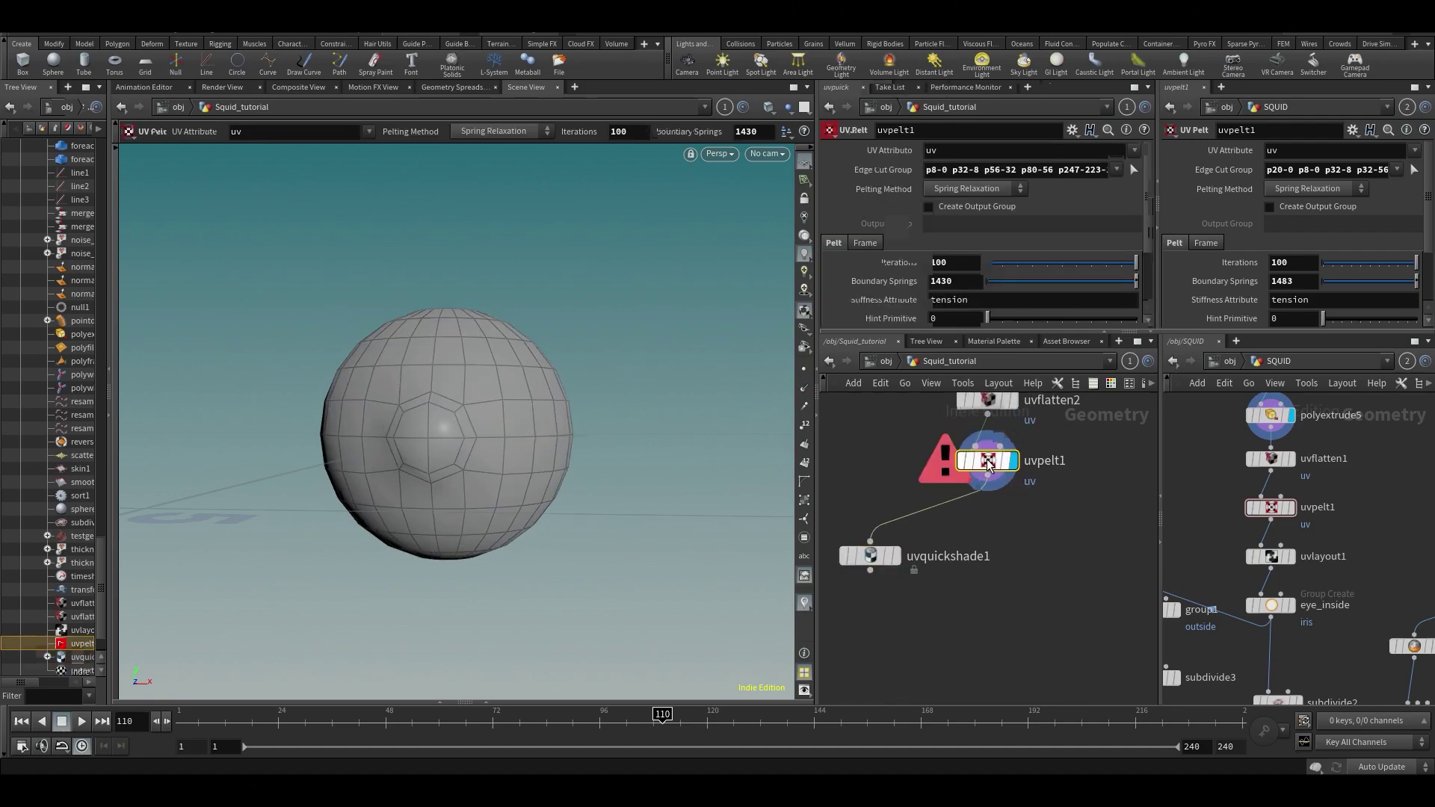
{"action": "middle_click_drag", "start_coordinate": [988, 463], "coordinate": [1002, 508]}
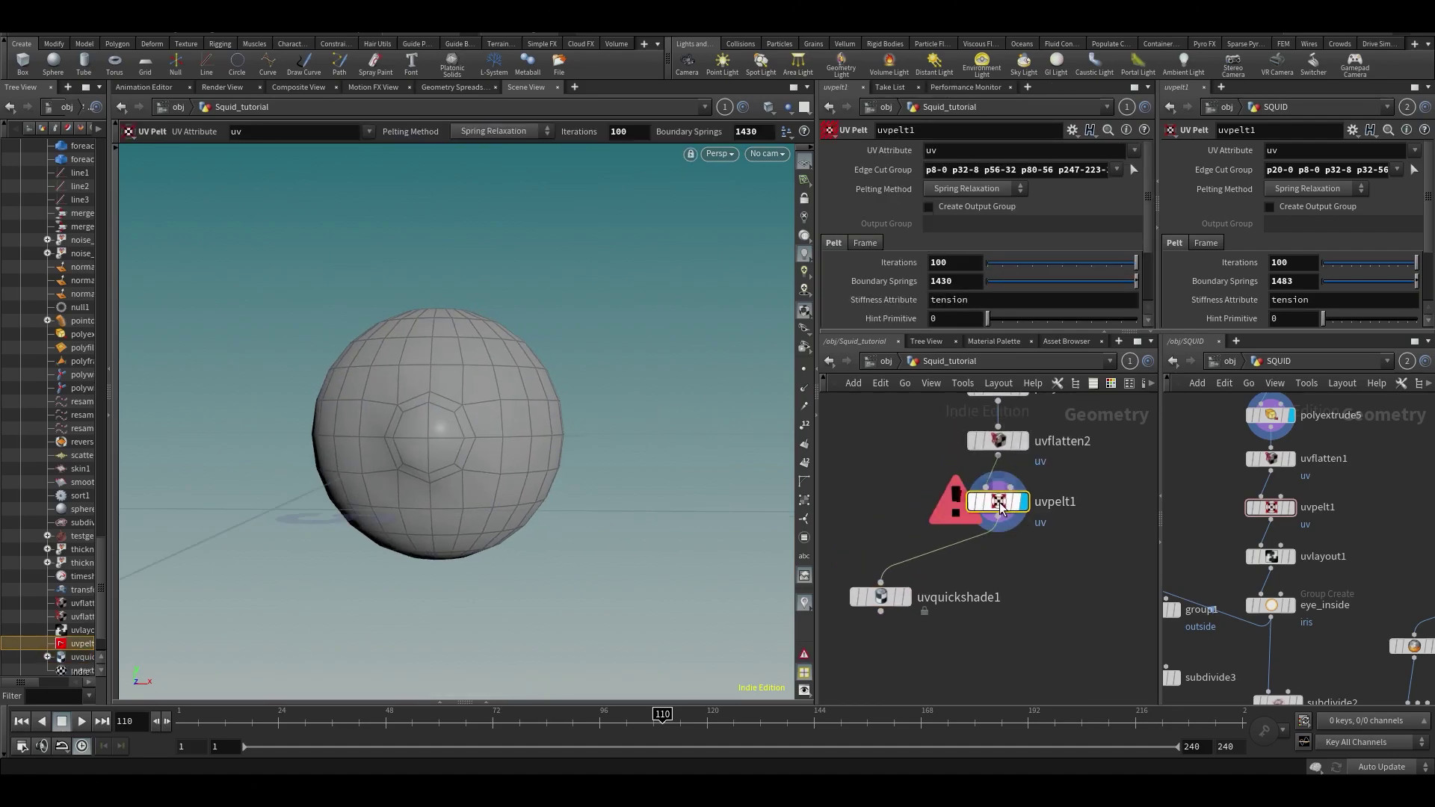
{"action": "middle_click", "coordinate": [1006, 508]}
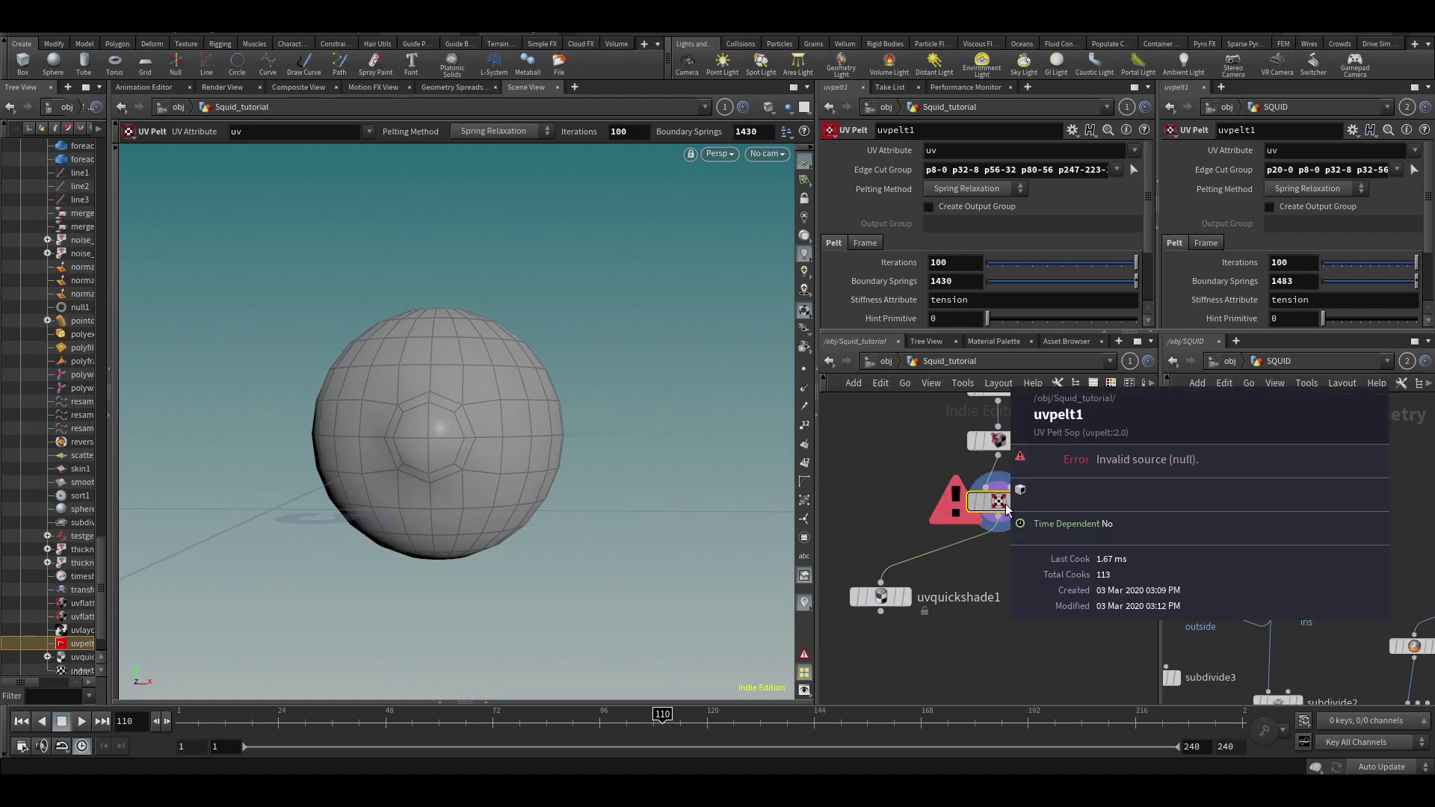
{"action": "scroll", "coordinate": [1030, 497], "scroll_direction": "down", "scroll_amount": 1}
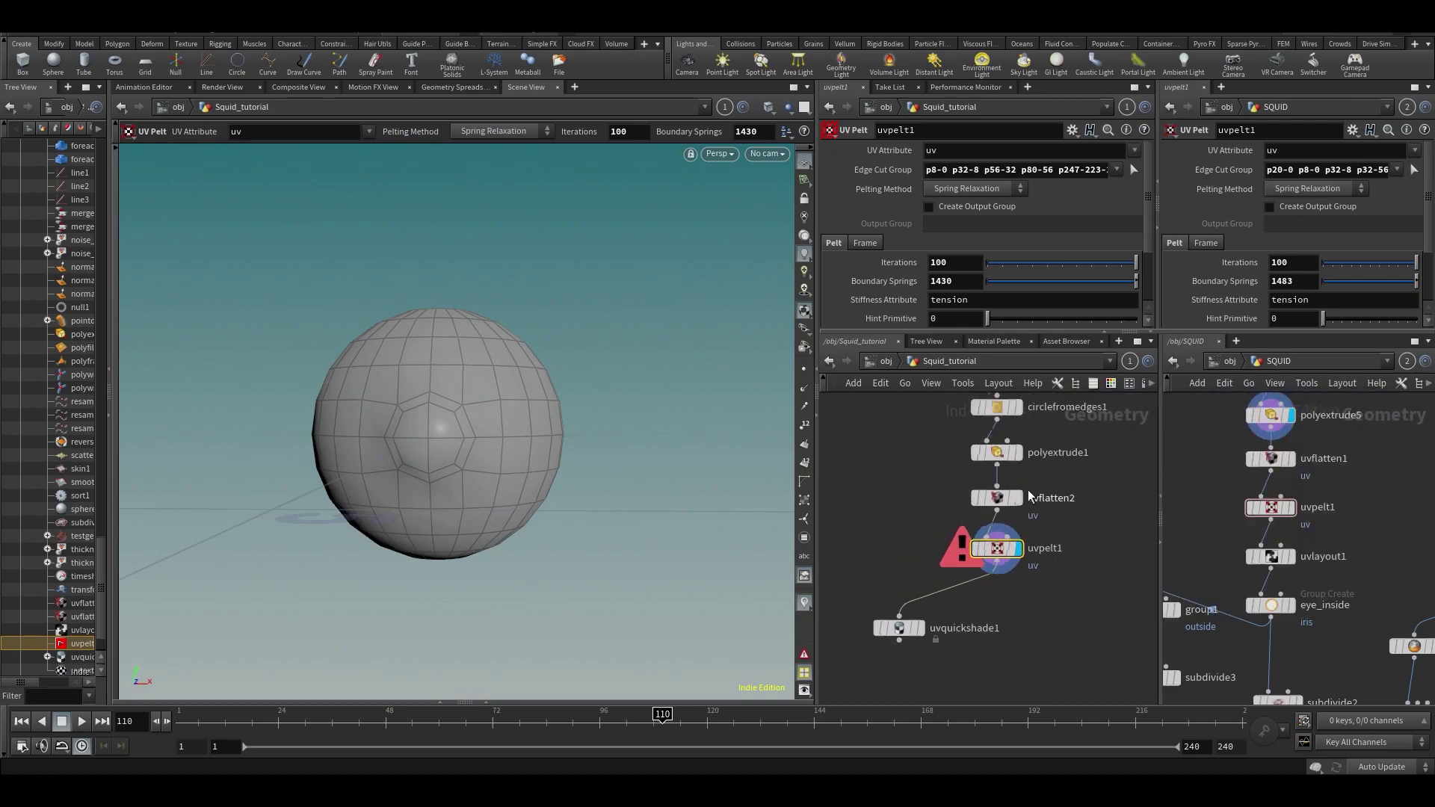
{"action": "left_click", "coordinate": [1006, 496]}
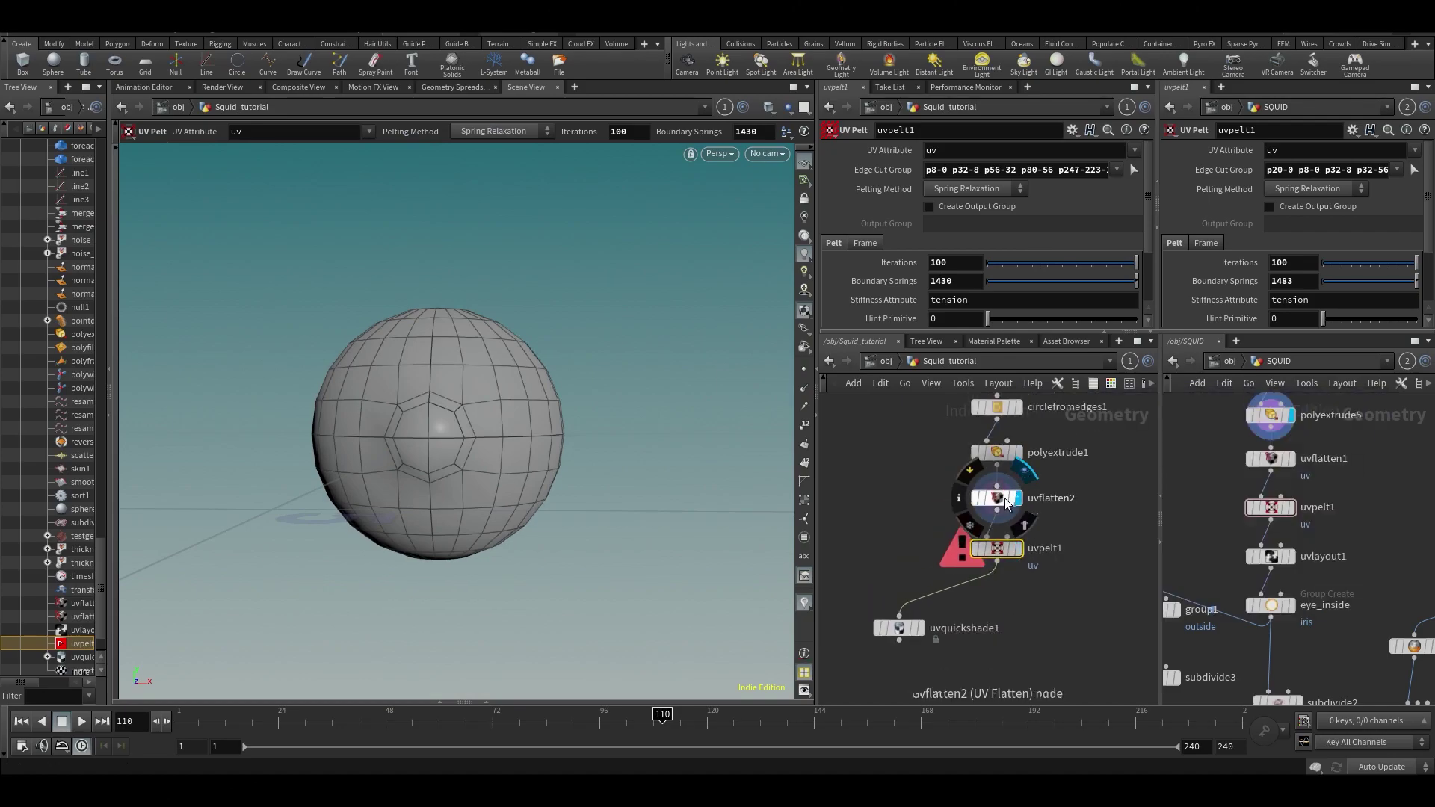
{"action": "left_click", "coordinate": [1009, 546]}
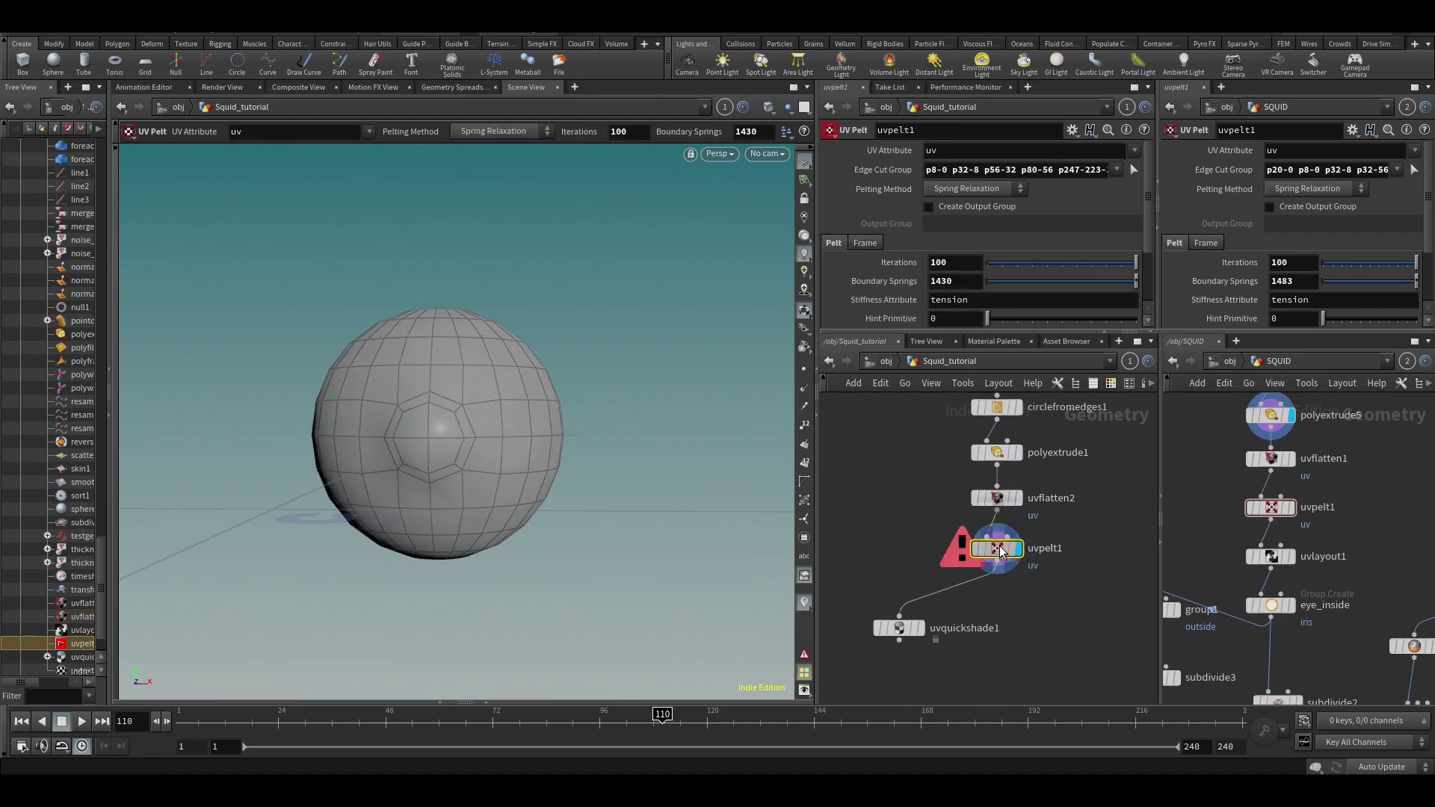
Step: Clear and re-paste the seam edges into uvpelt1's Edge Cut Group, then save Squid_v001.hiplc
{"action": "triple_click", "coordinate": [987, 170]}
{"action": "key", "text": "BackSpace"}
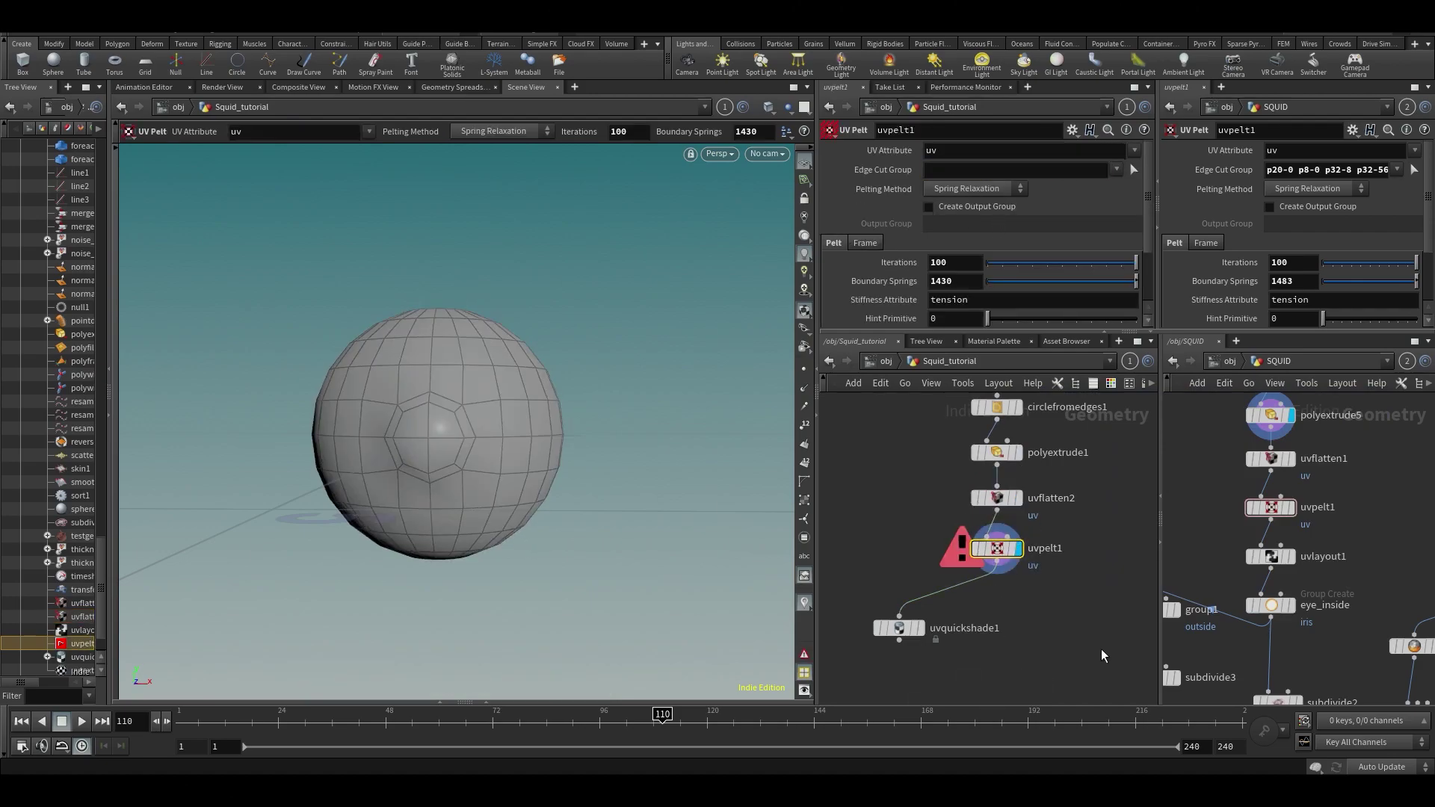
{"action": "key", "text": "Return"}
{"action": "left_click", "coordinate": [1007, 170]}
{"action": "key", "text": "ctrl+v"}
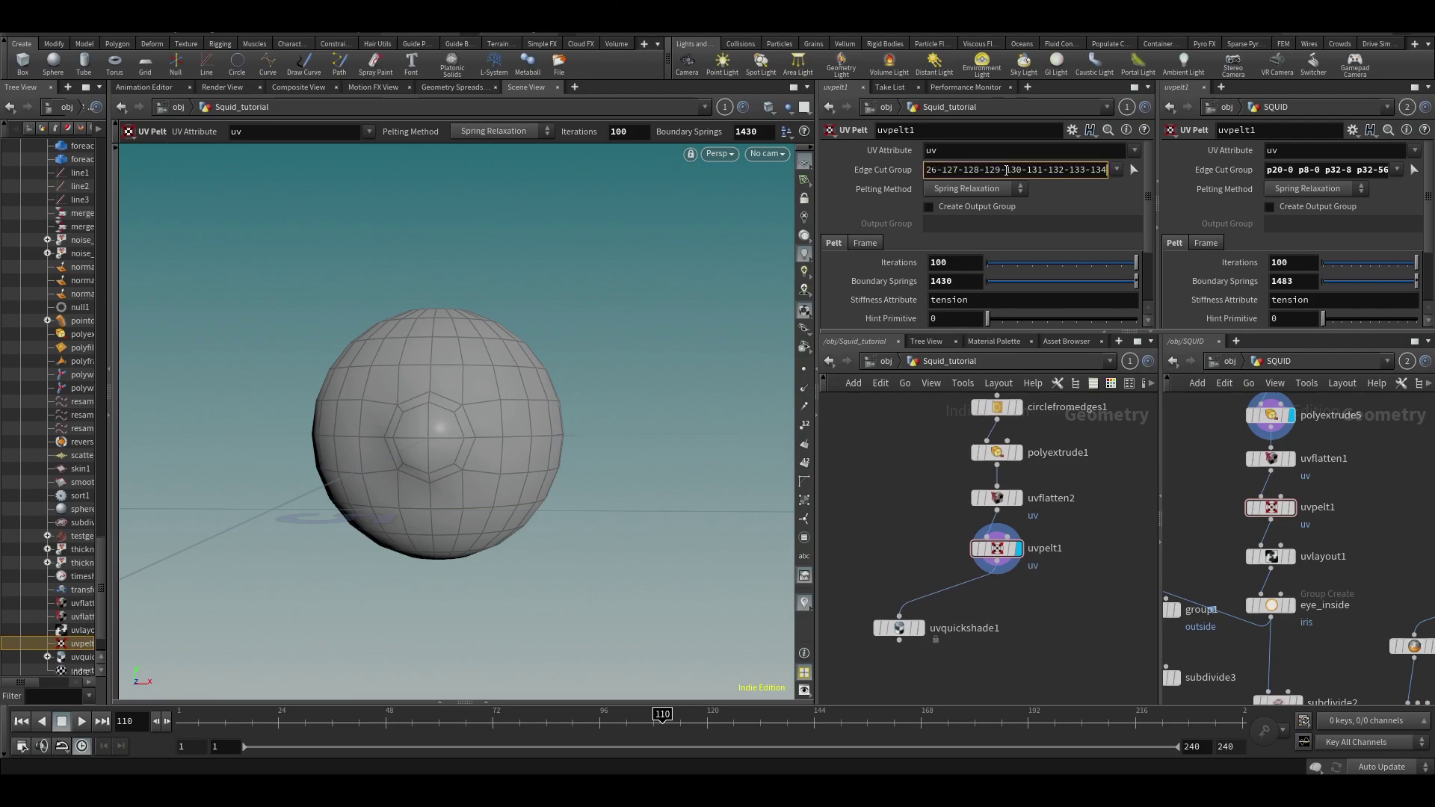
{"action": "key", "text": "Return"}
{"action": "key", "text": "ctrl+s"}
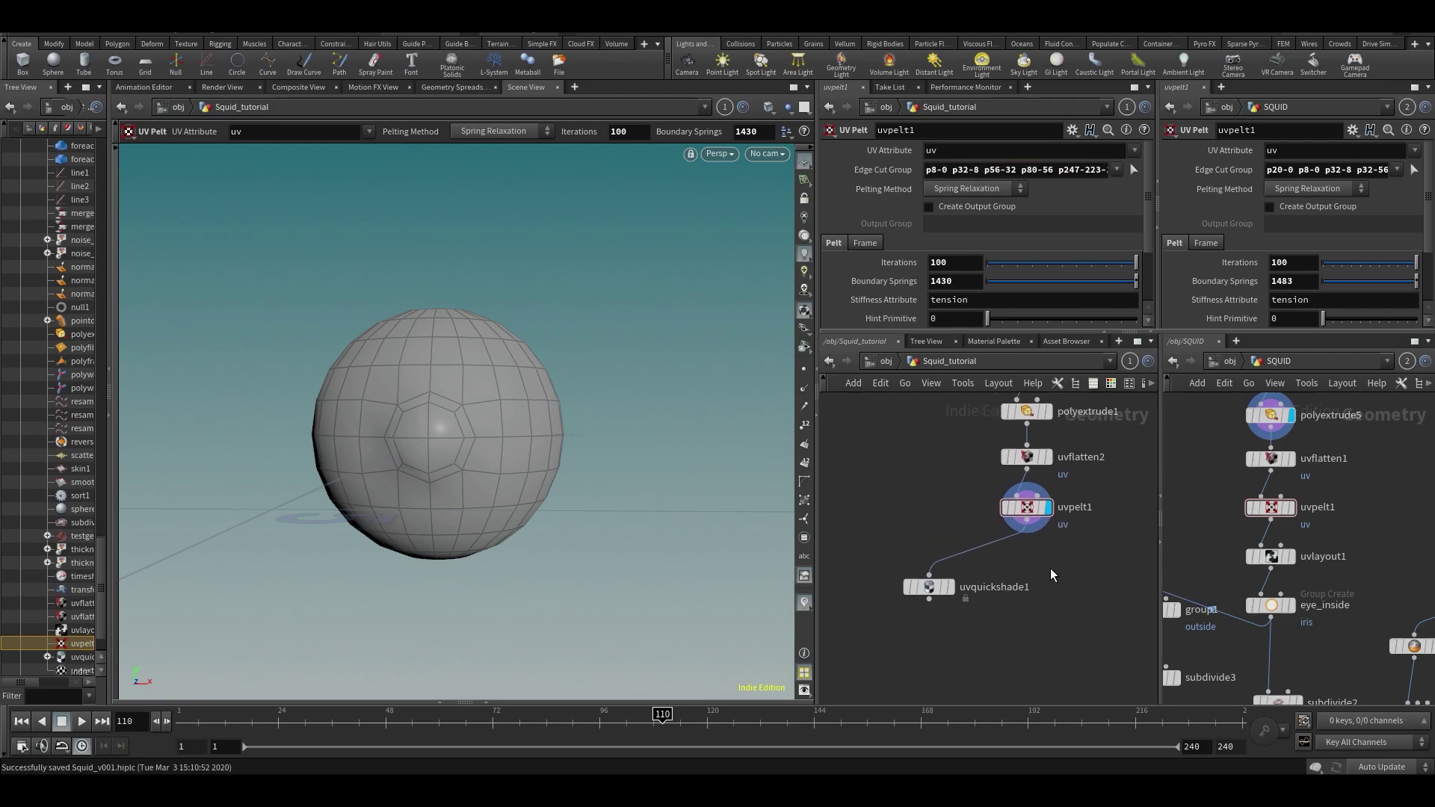
Step: Select the octagonal front faces of the eye sphere in primitive selection mode
{"action": "key", "text": "s"}
{"action": "scroll", "coordinate": [449, 445], "scroll_direction": "up", "scroll_amount": 3}
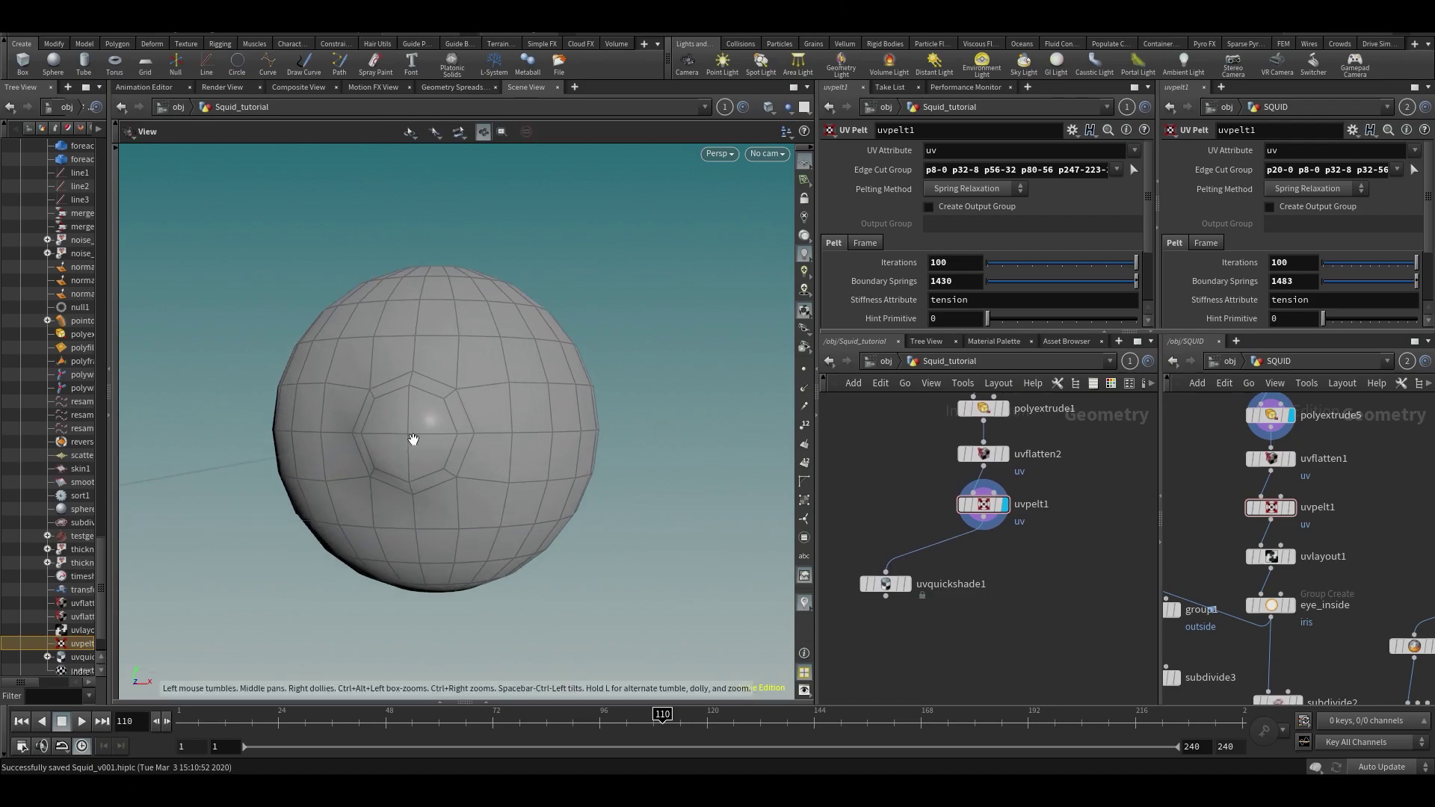
{"action": "key", "text": "4"}
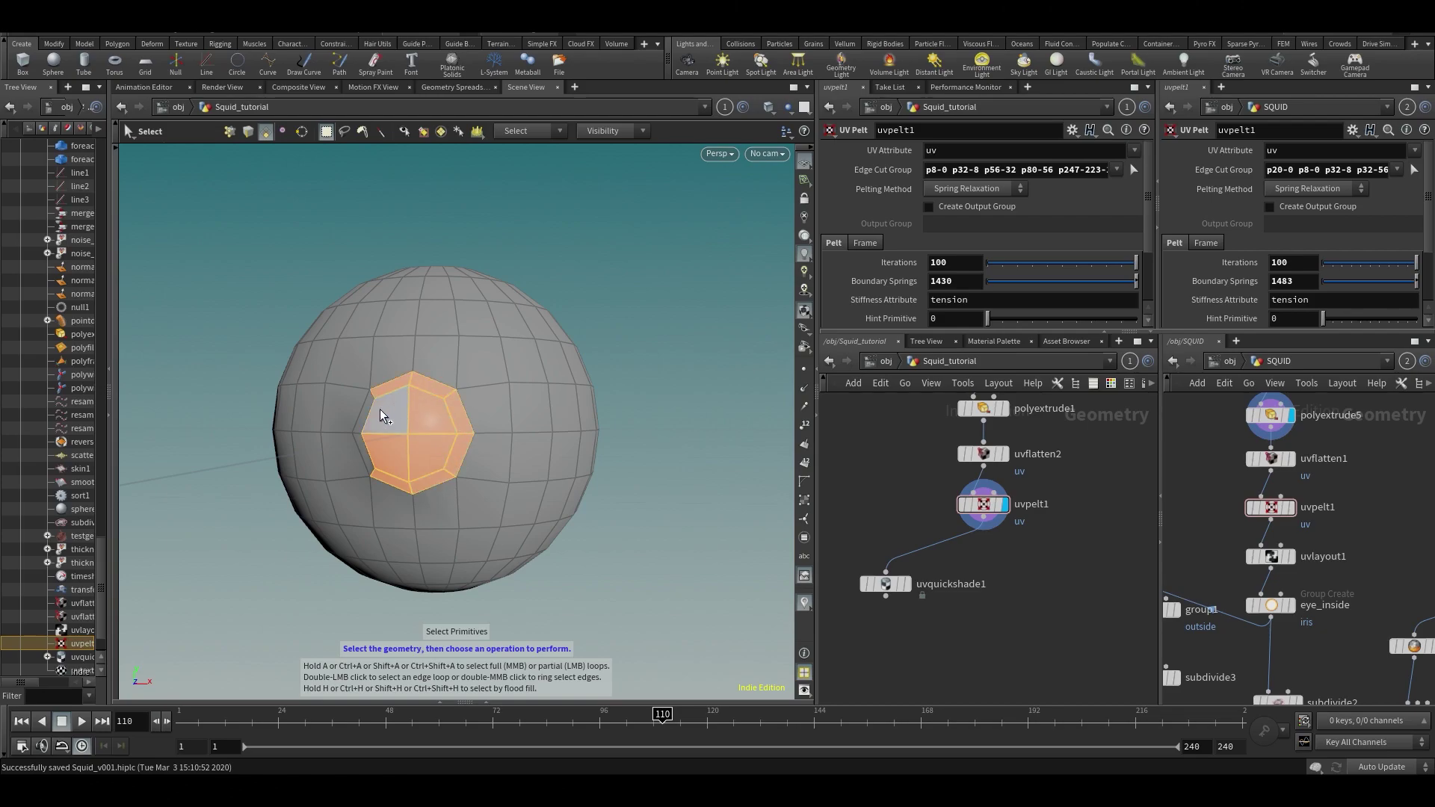
{"action": "left_click", "coordinate": [346, 411], "text": "shift"}
Step: Create a Group Create node from the selected faces, with group name iris
{"action": "key", "text": "Tab"}
{"action": "type", "text": "grou"}
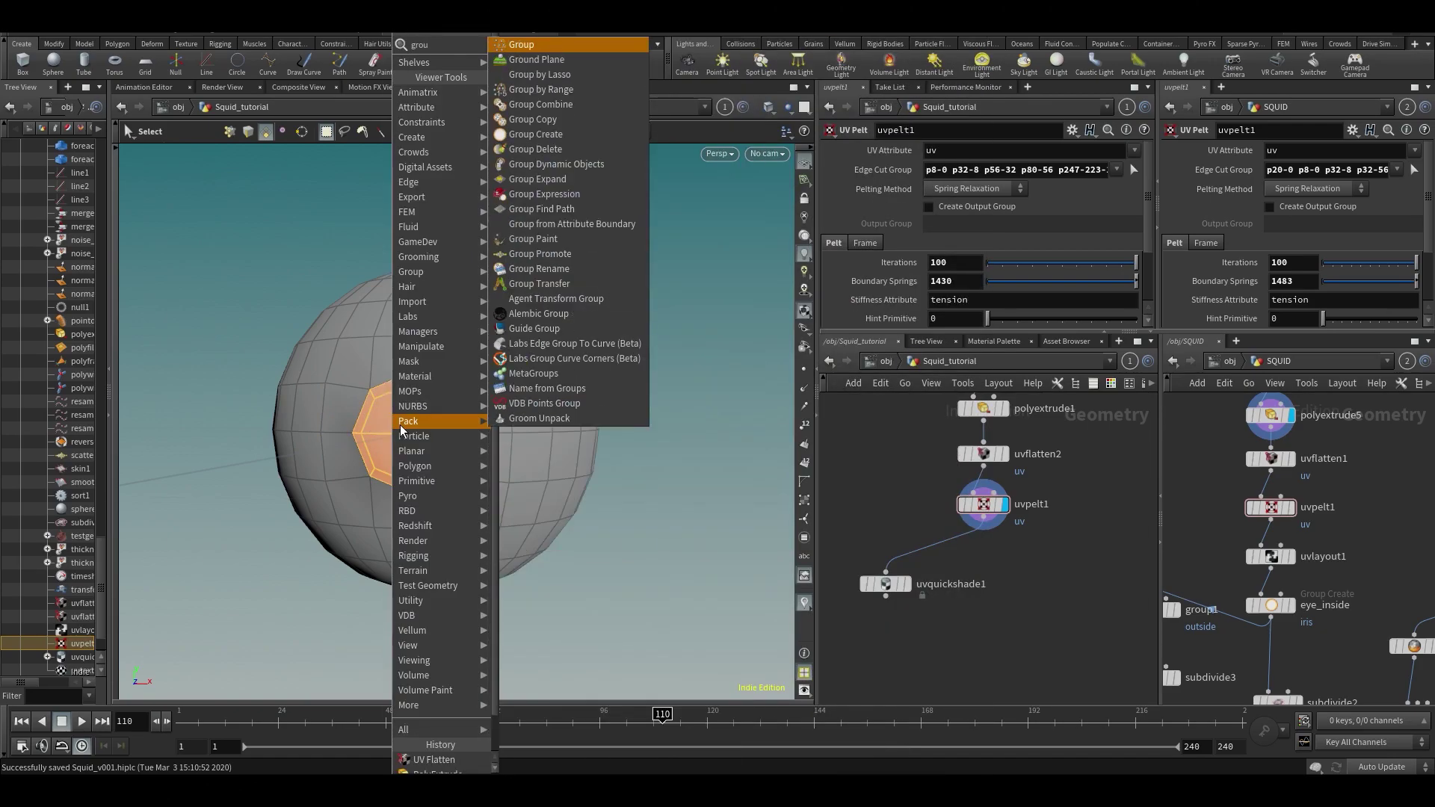
{"action": "key", "text": "Return"}
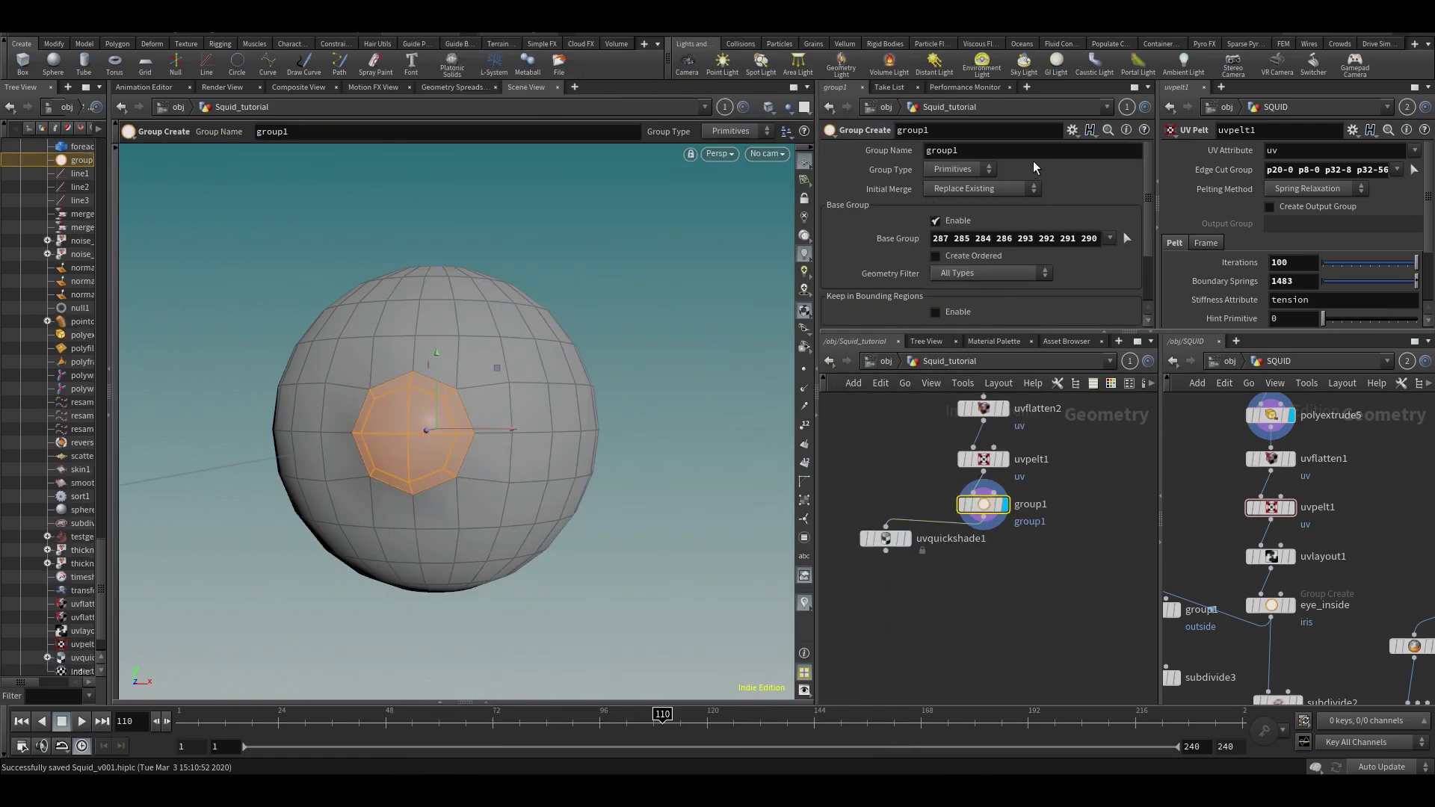
{"action": "double_click", "coordinate": [1032, 151]}
{"action": "type", "text": "iris"}
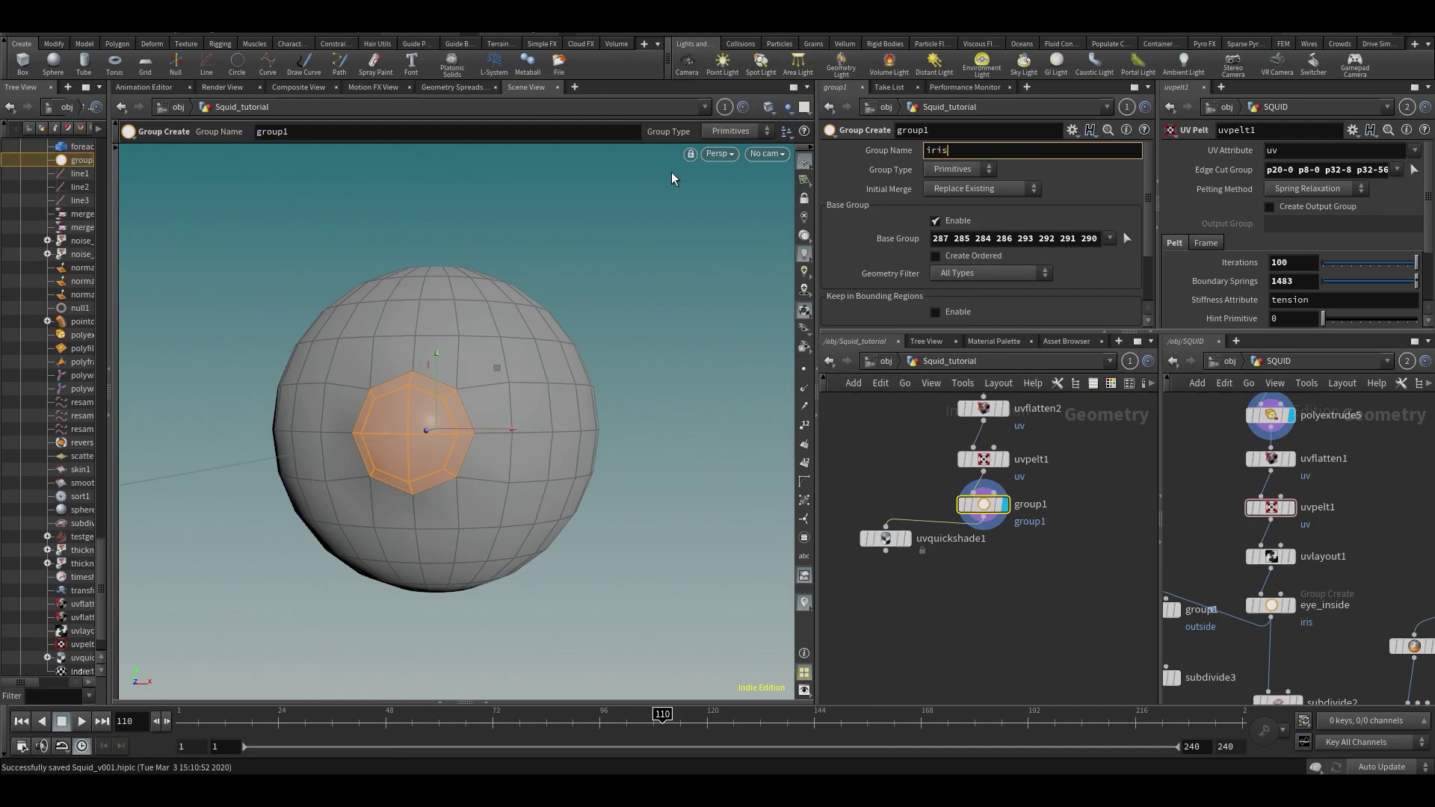
{"action": "key", "text": "Return"}
Step: Add a Subdivide node below group1 and display the smoothed sphere
{"action": "scroll", "coordinate": [1345, 553], "scroll_direction": "down", "scroll_amount": 3}
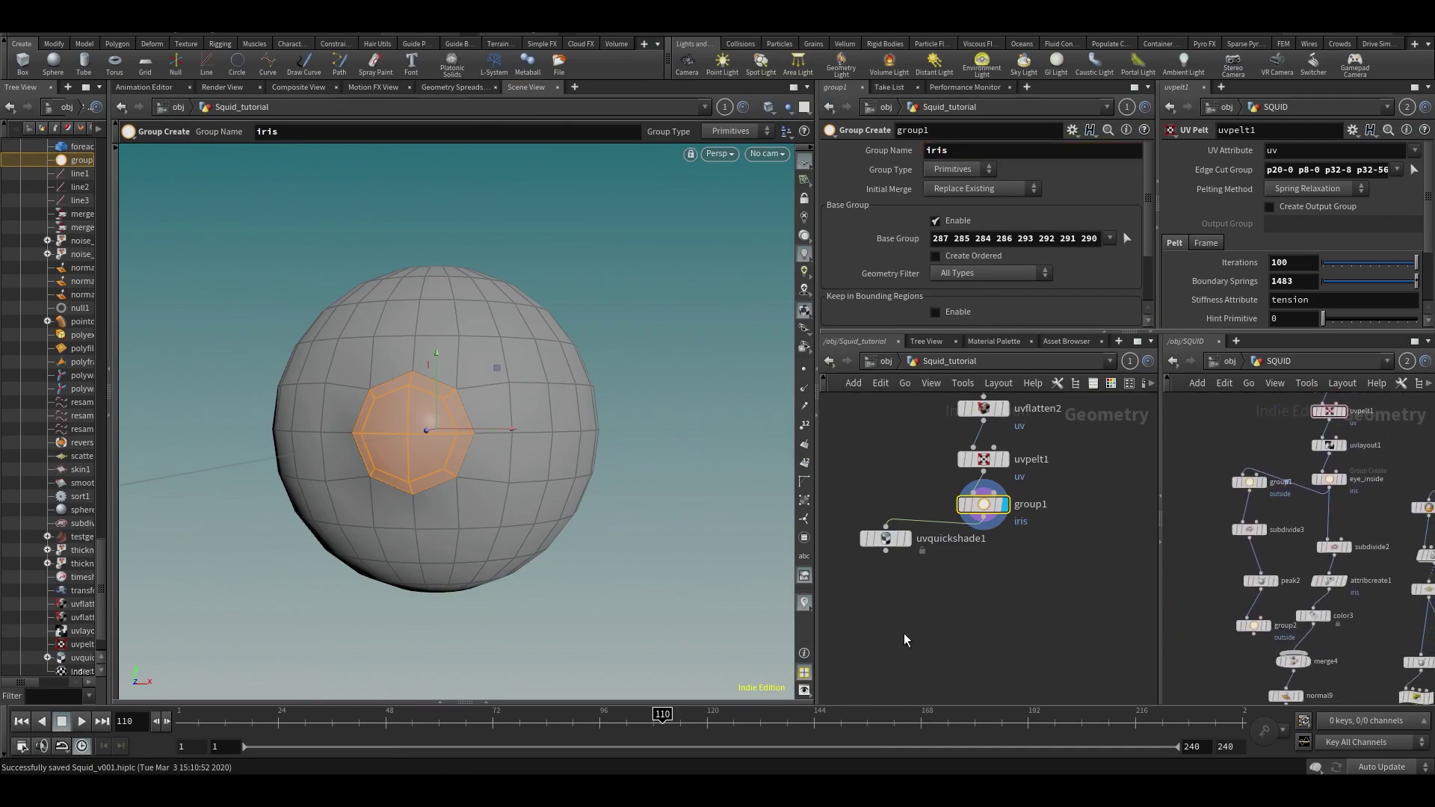
{"action": "key", "text": "Tab"}
{"action": "type", "text": "s"}
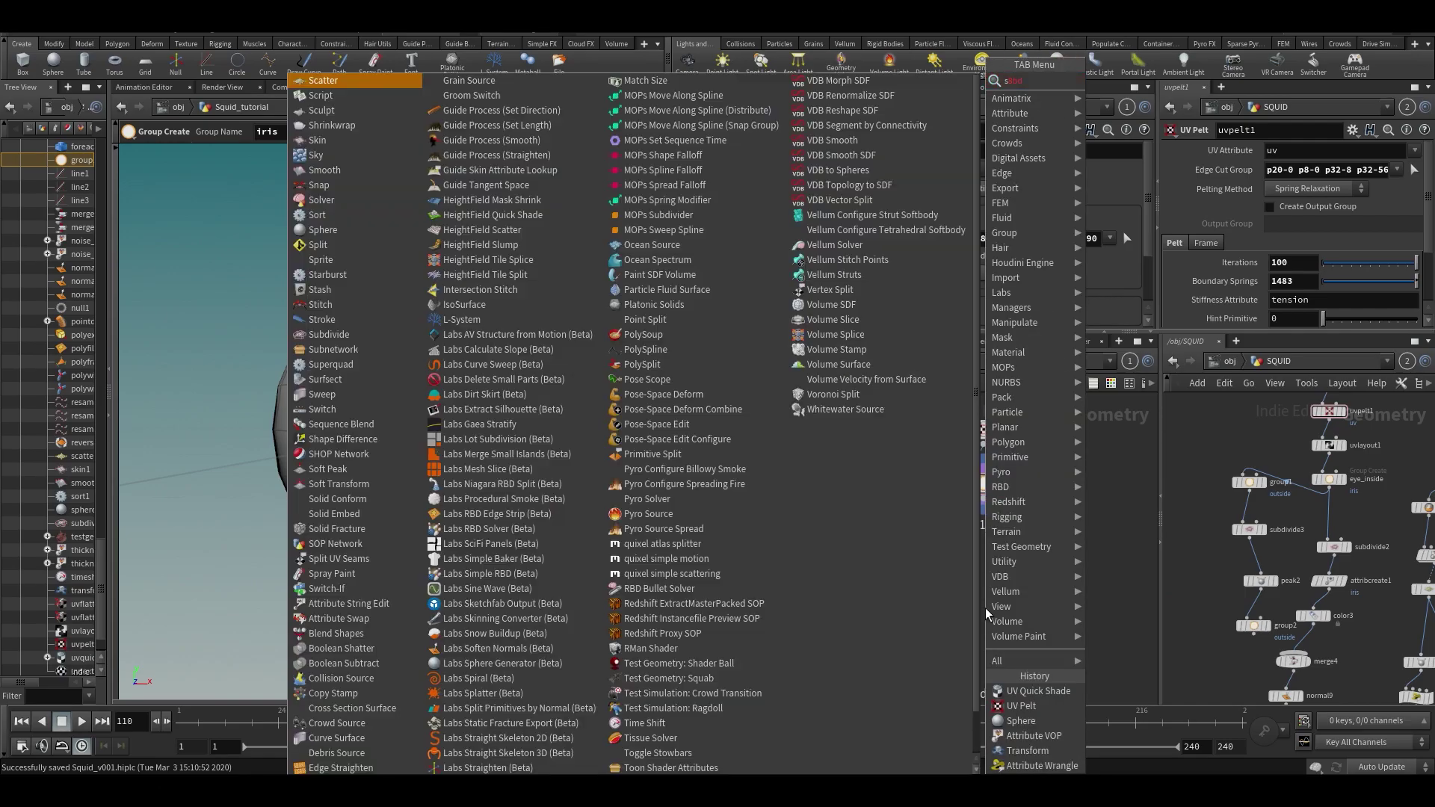
{"action": "type", "text": "ub"}
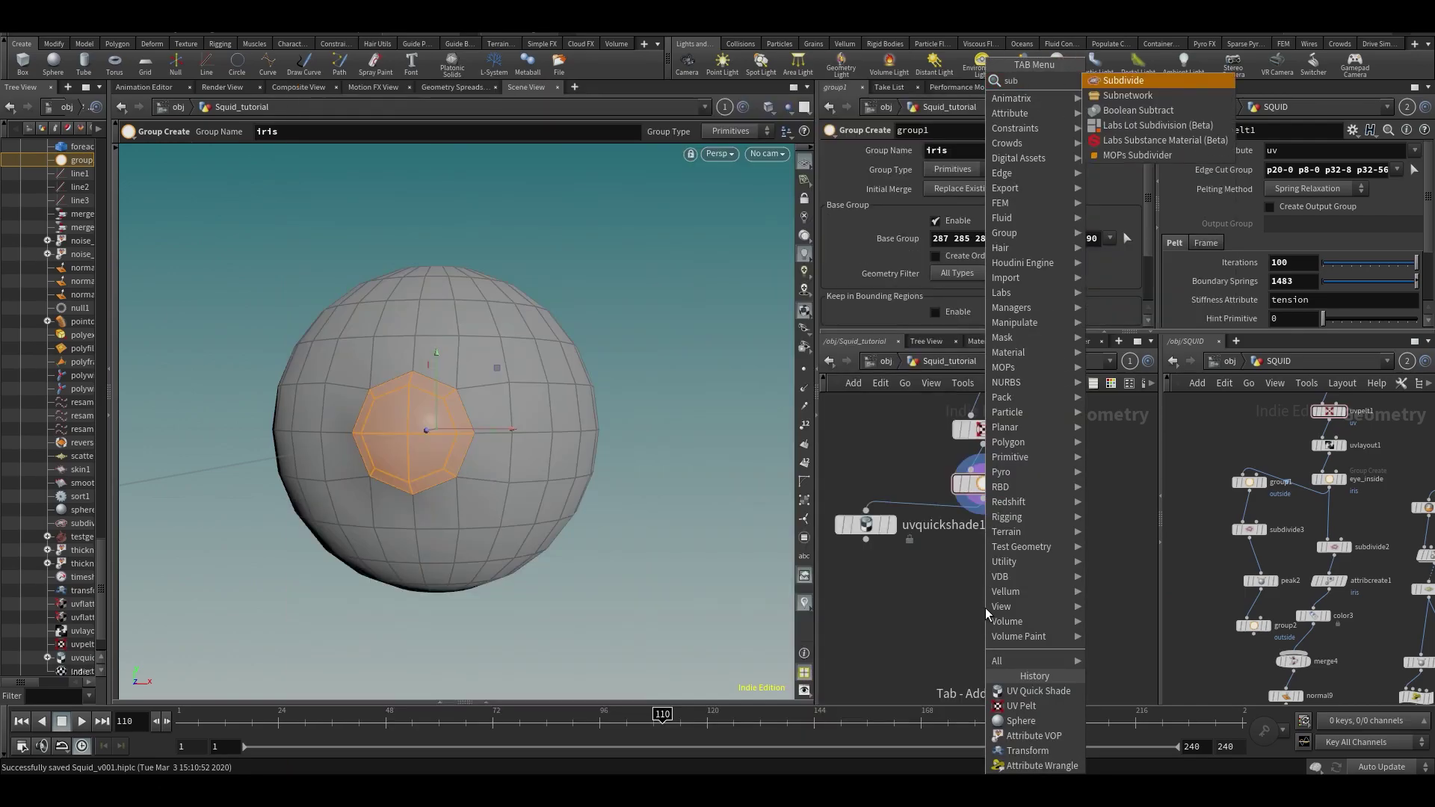
{"action": "key", "text": "Return"}
{"action": "left_click", "coordinate": [984, 612]}
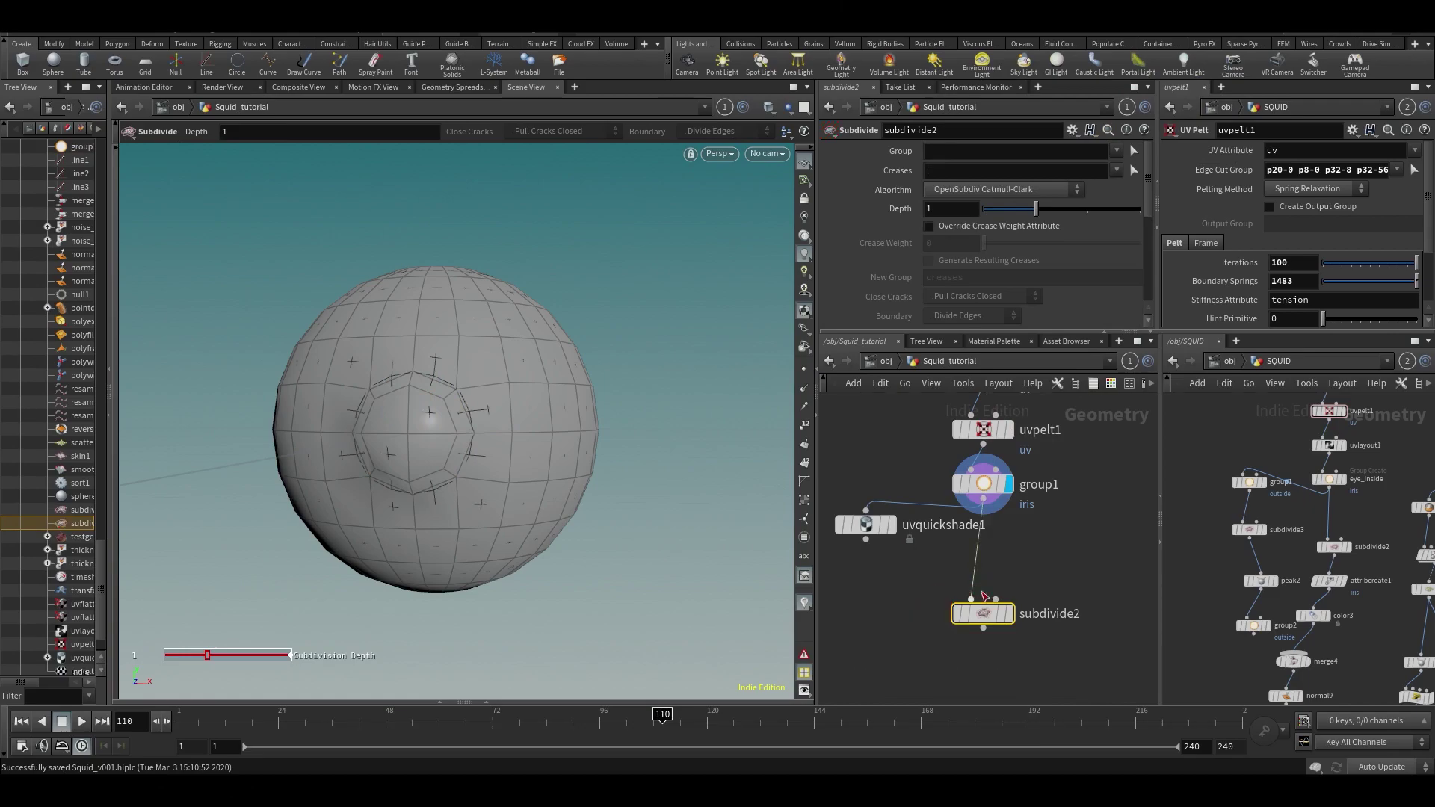
{"action": "left_click", "coordinate": [1009, 613]}
{"action": "middle_click_drag", "start_coordinate": [1029, 704], "coordinate": [1010, 623]}
Step: Add a Color node below subdivide2, restricted to the iris group
{"action": "key", "text": "Tab"}
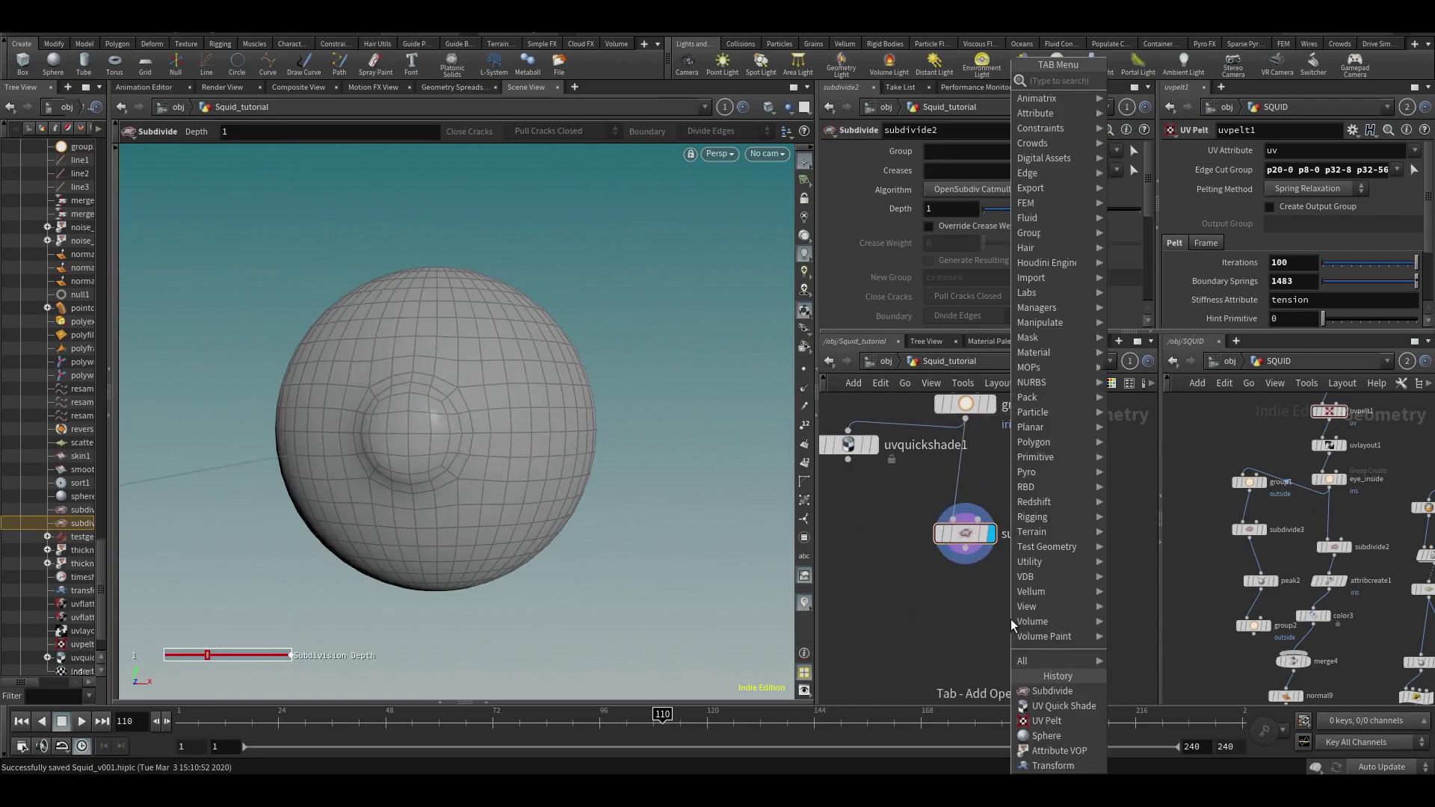
{"action": "type", "text": "color"}
{"action": "key", "text": "Return"}
{"action": "left_click", "coordinate": [1010, 619]}
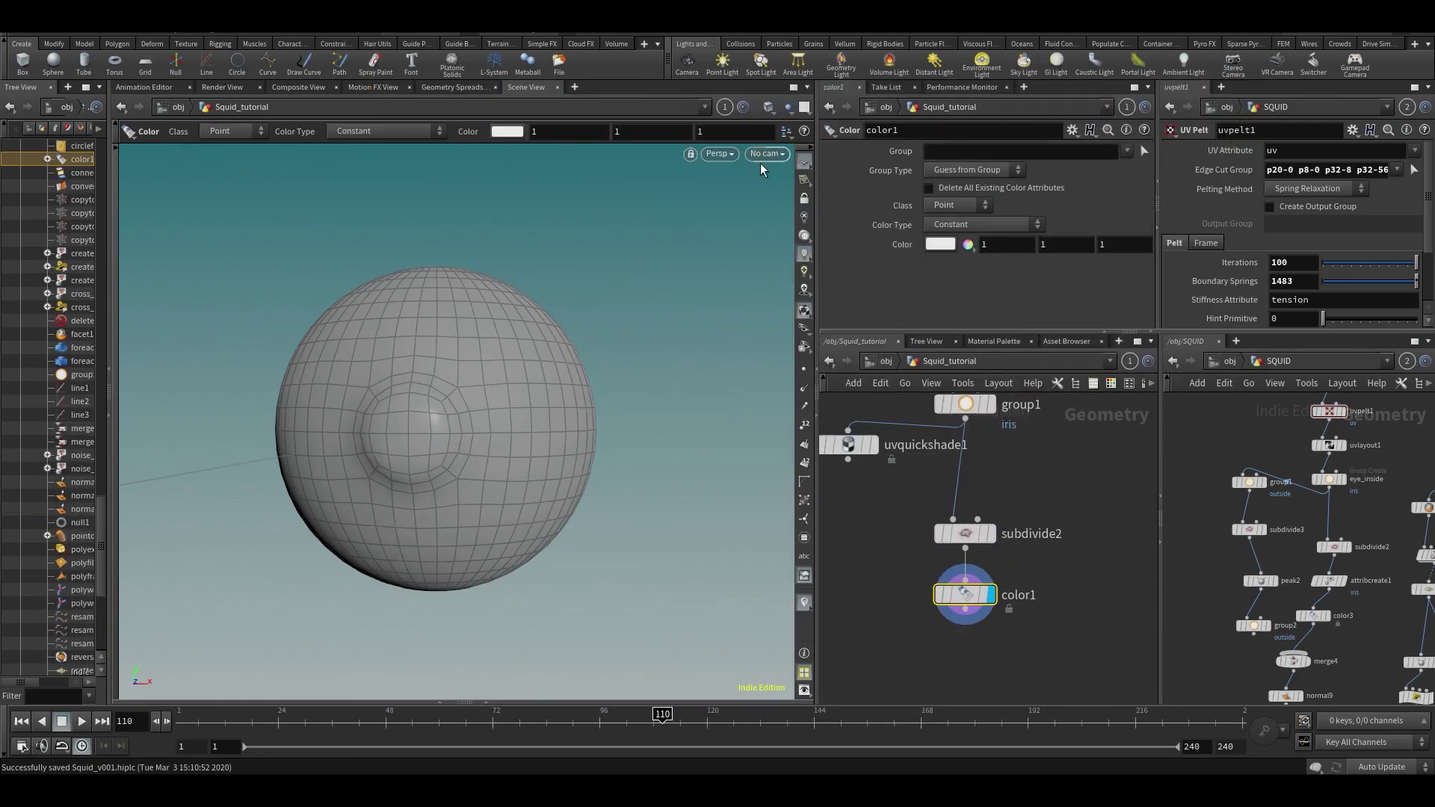
{"action": "left_click", "coordinate": [1125, 156]}
{"action": "left_click", "coordinate": [1124, 169]}
Step: Set the colour to black with Class Vertex, then save the scene
{"action": "left_click", "coordinate": [947, 244]}
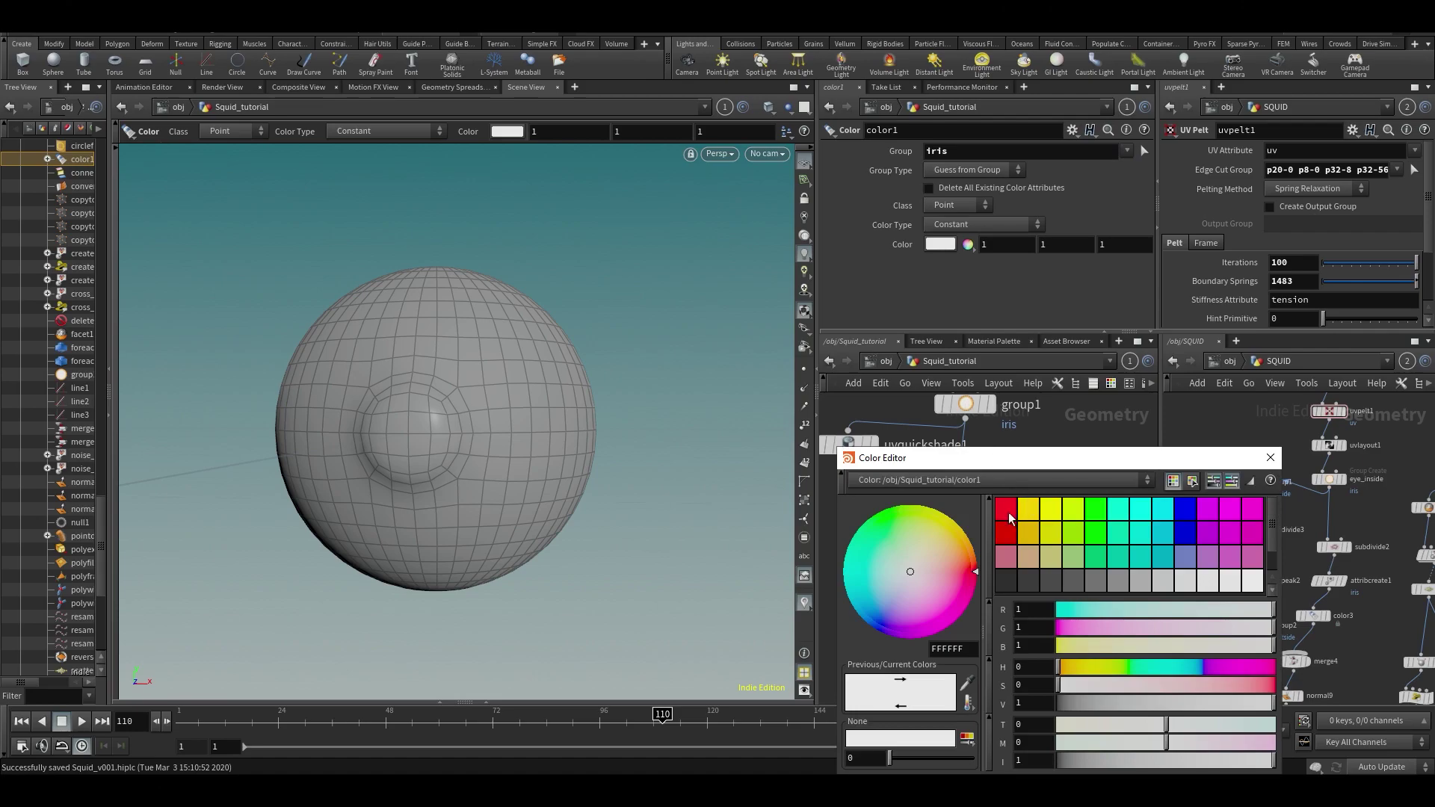
{"action": "left_click", "coordinate": [1006, 583]}
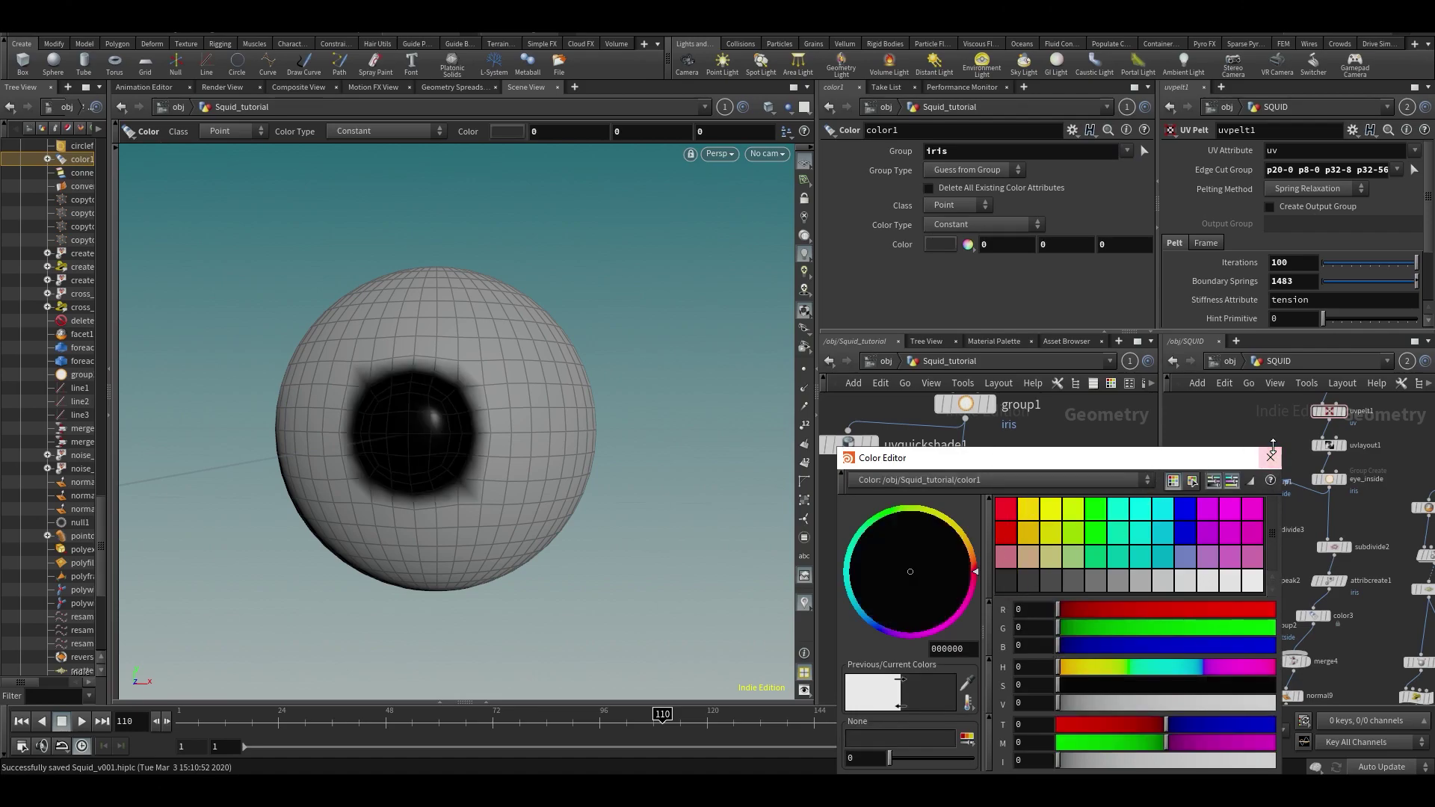
{"action": "left_click", "coordinate": [1271, 456]}
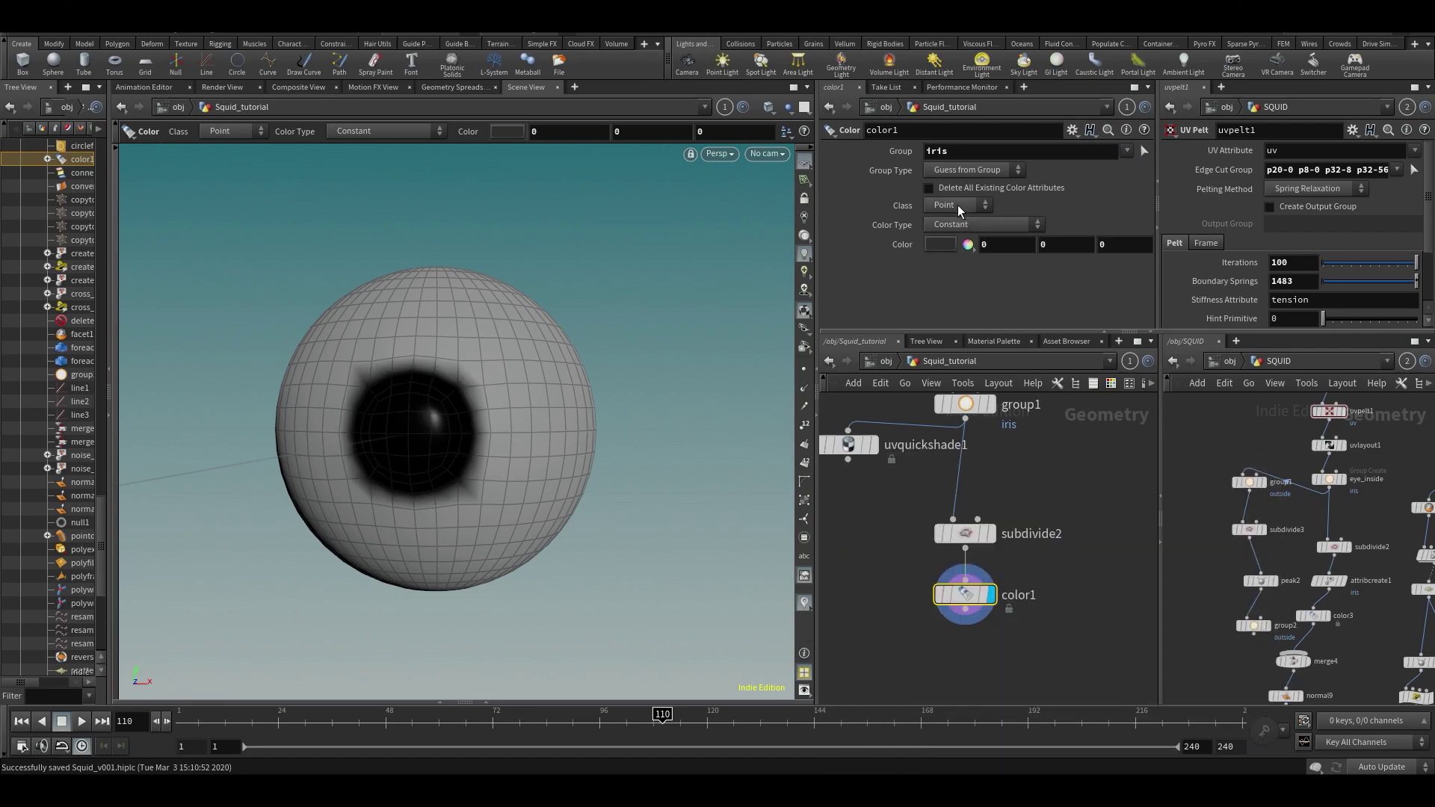
{"action": "left_click", "coordinate": [960, 206]}
{"action": "left_click", "coordinate": [940, 269]}
{"action": "left_click_drag", "start_coordinate": [522, 366], "coordinate": [481, 396]}
{"action": "key", "text": "ctrl+s"}
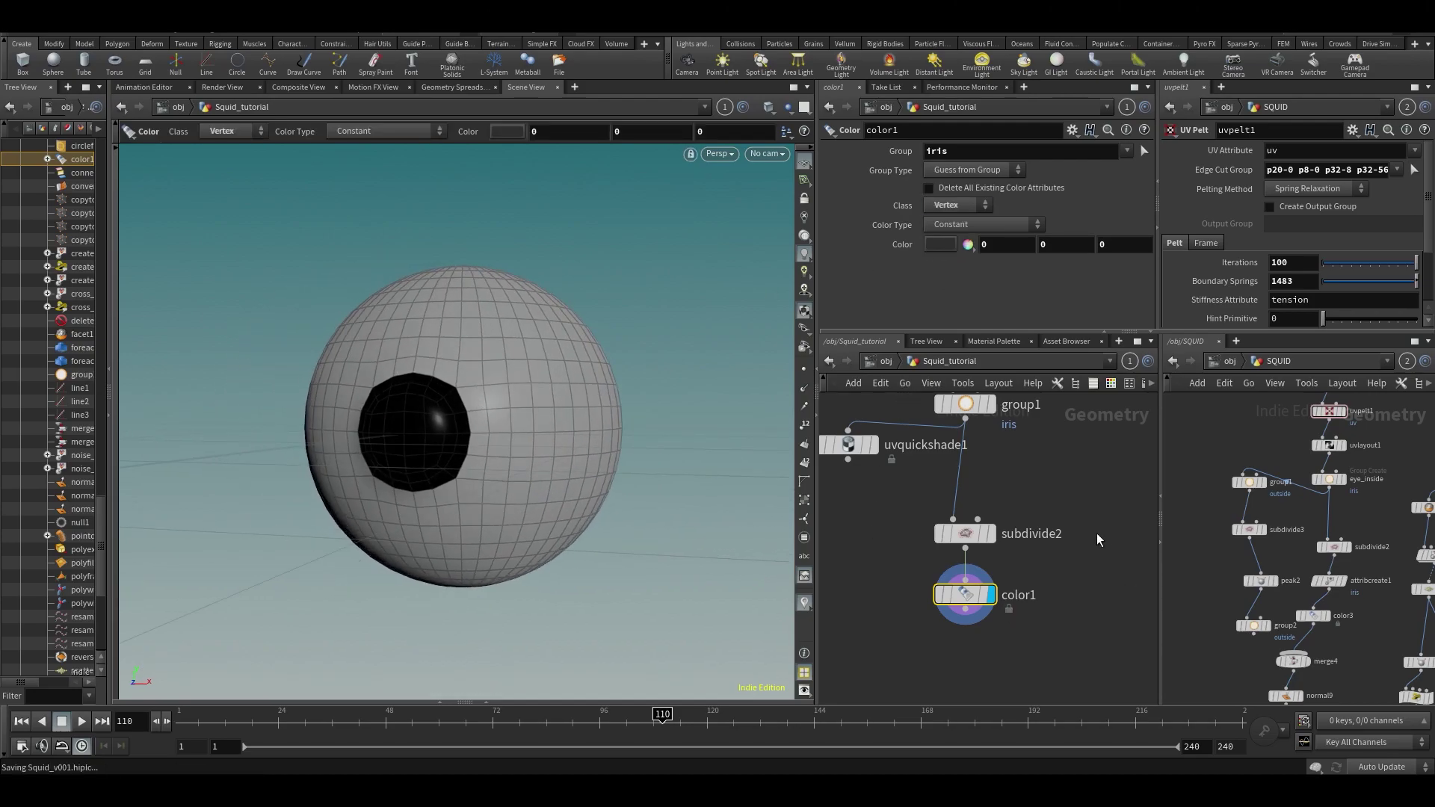
{"action": "middle_click_drag", "start_coordinate": [1062, 657], "coordinate": [1083, 599]}
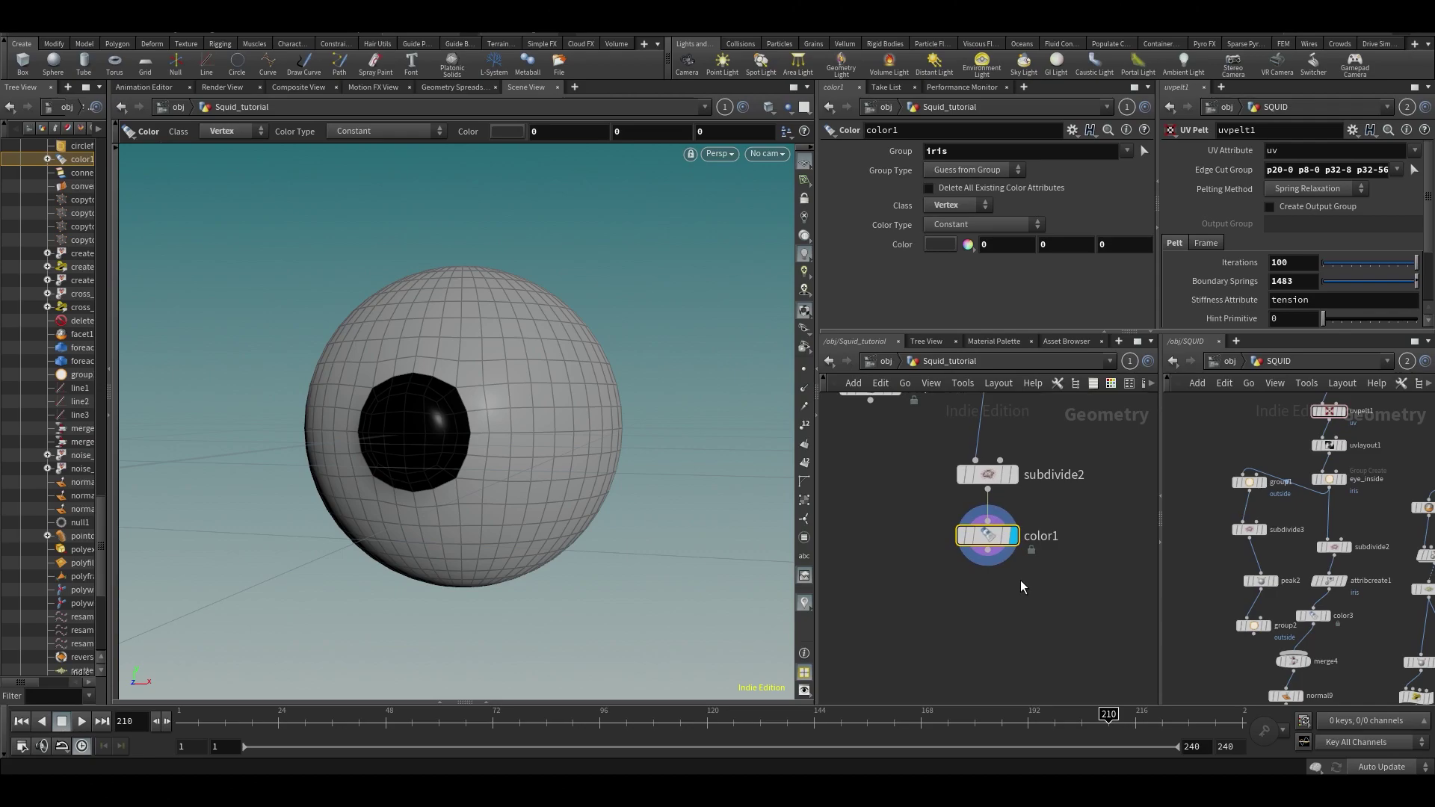
Step: Insert an Attribute Create node between subdivide2 and color1
{"action": "key", "text": "ctrl+s"}
{"action": "left_click_drag", "start_coordinate": [982, 535], "coordinate": [982, 594]}
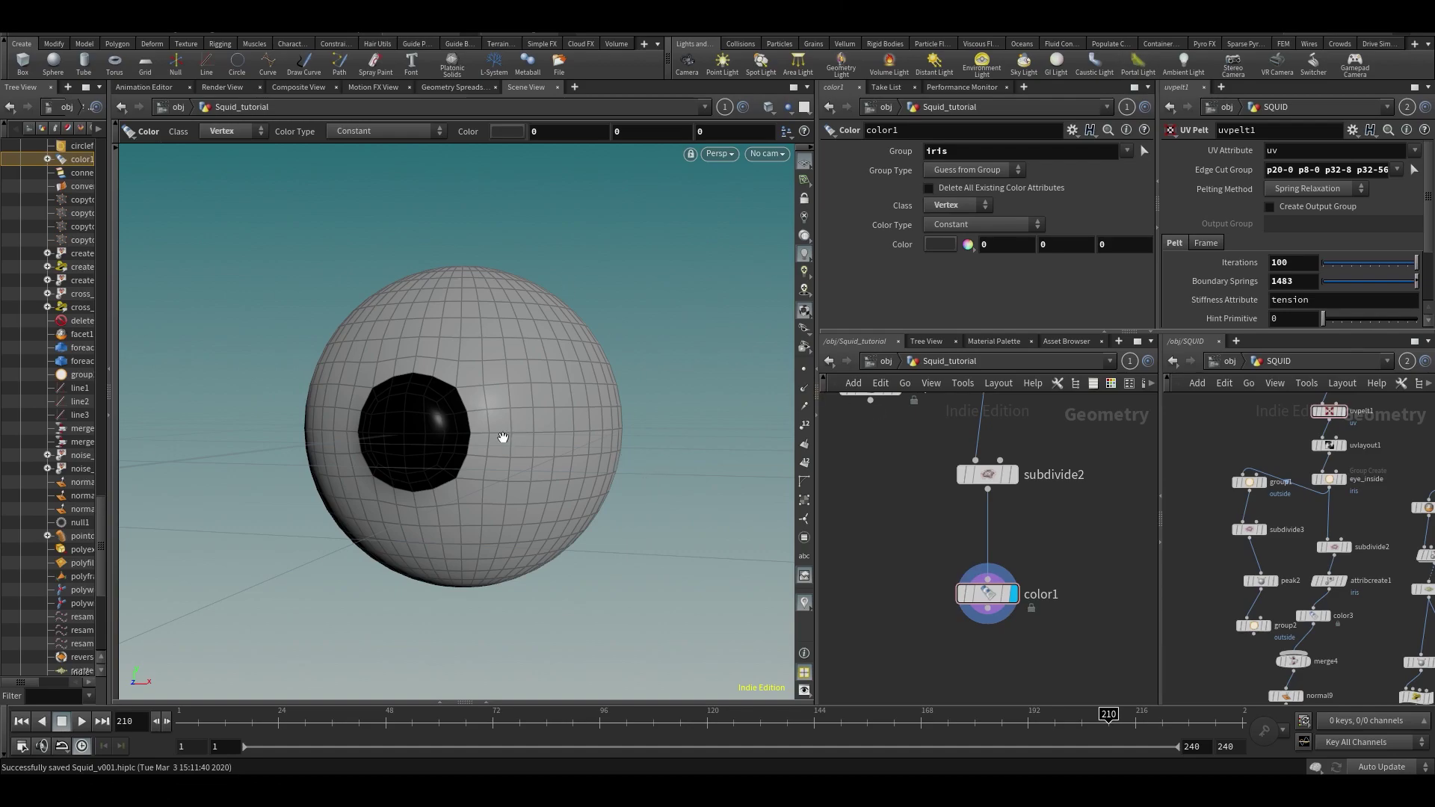
{"action": "left_click_drag", "start_coordinate": [503, 438], "coordinate": [538, 458]}
{"action": "scroll", "coordinate": [538, 458], "scroll_direction": "up", "scroll_amount": 3}
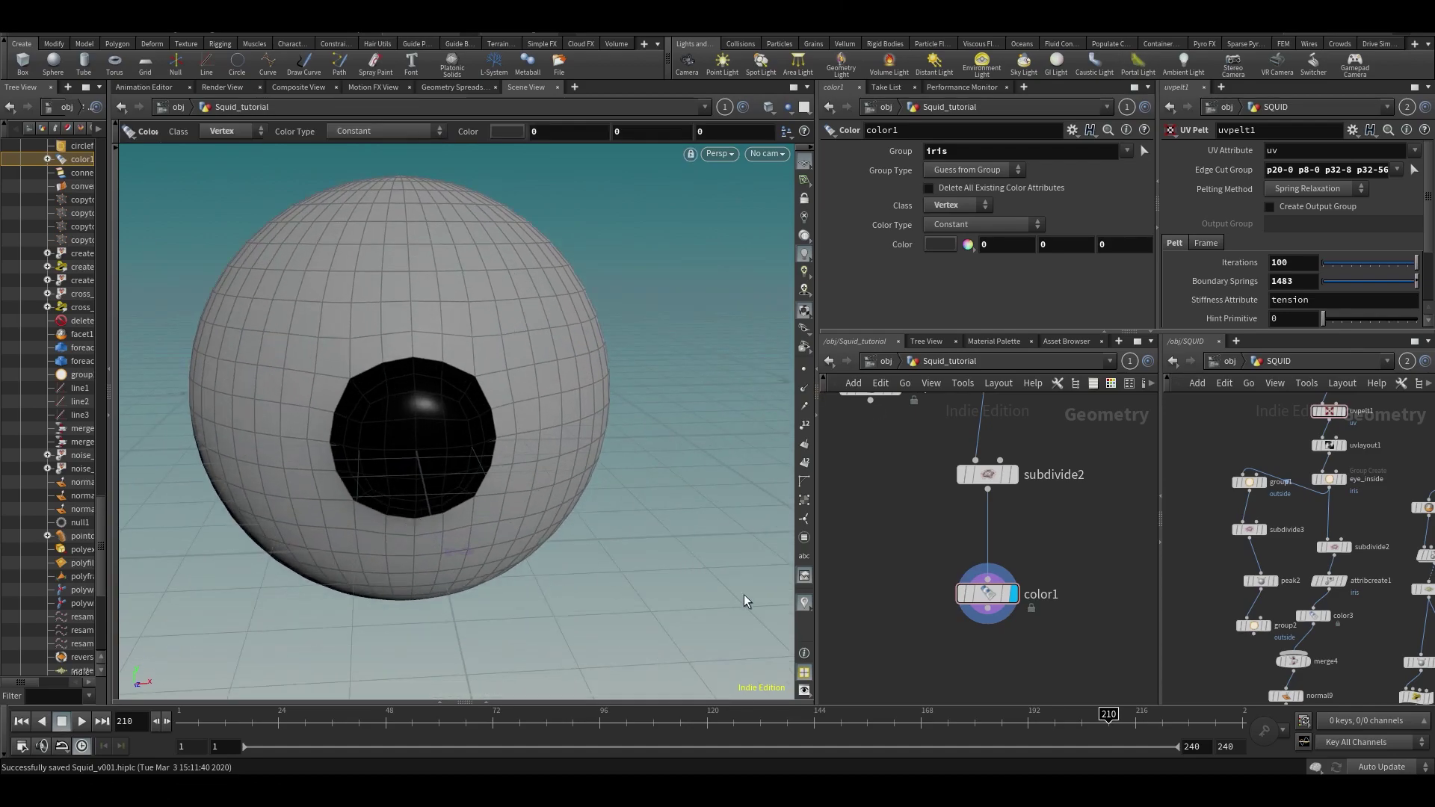
{"action": "key", "text": "Tab"}
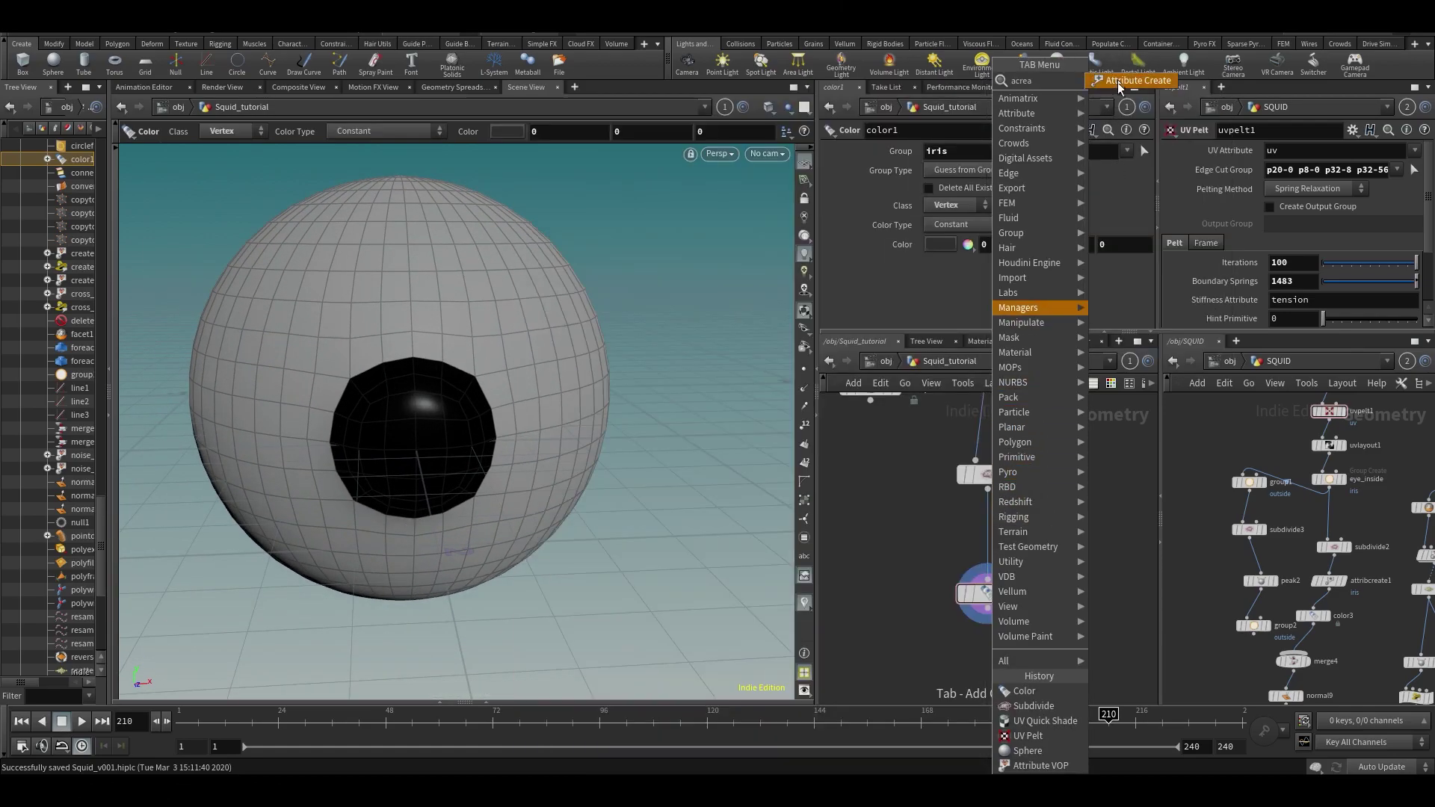
{"action": "left_click", "coordinate": [1118, 82]}
{"action": "left_click", "coordinate": [986, 561]}
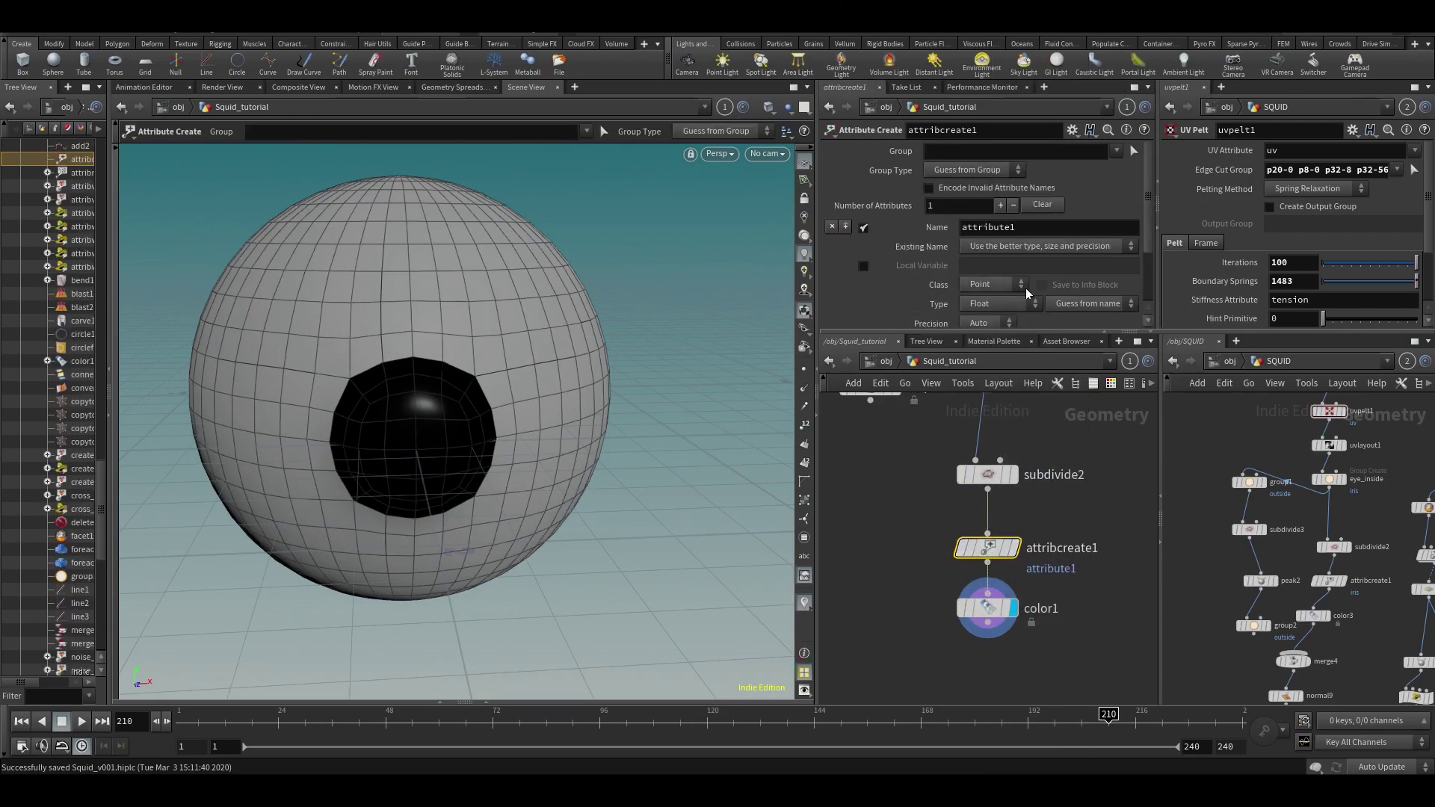
Step: Name the attribute iris with value 1 and save the scene
{"action": "double_click", "coordinate": [1048, 226]}
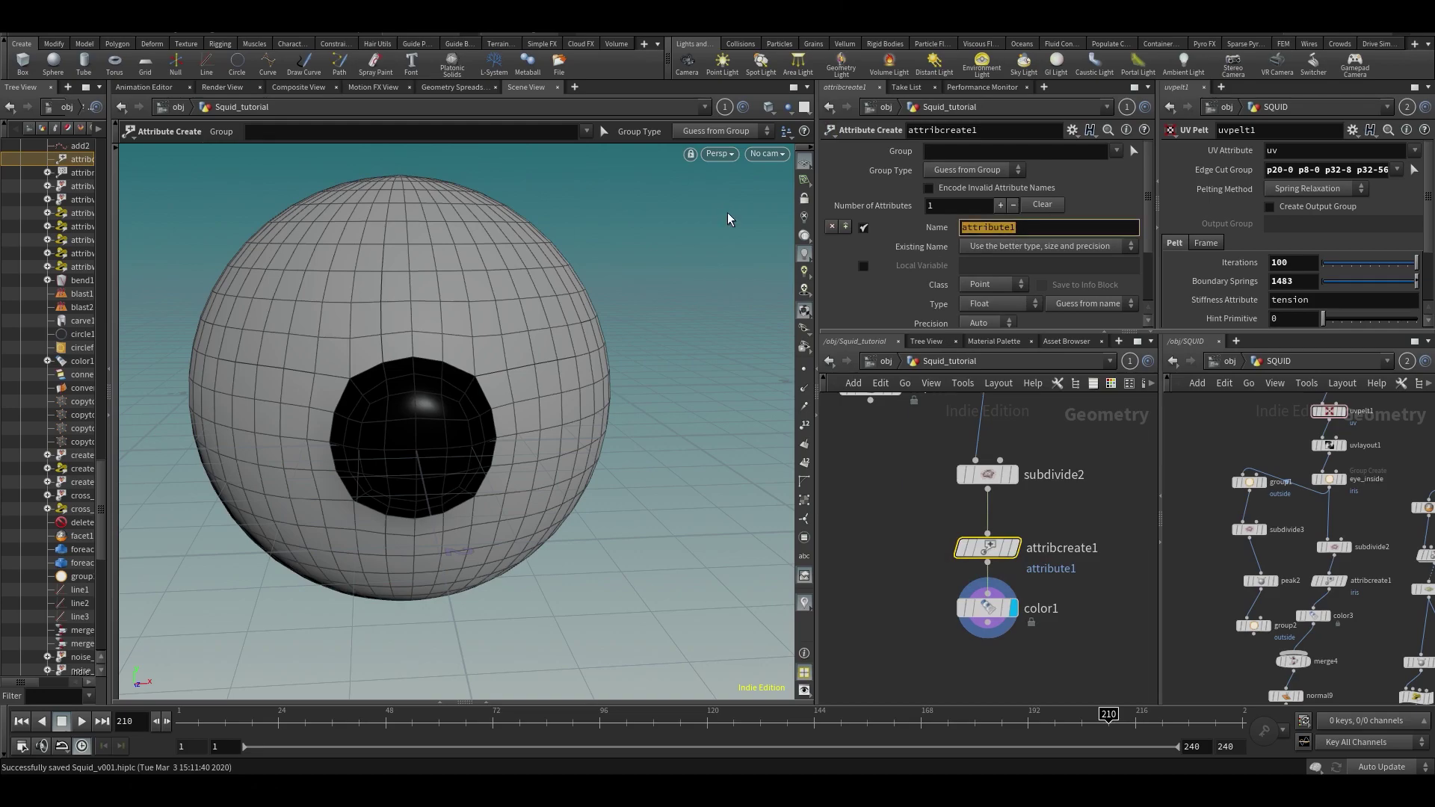
{"action": "type", "text": "iris"}
{"action": "key", "text": "Return"}
{"action": "scroll", "coordinate": [934, 187], "scroll_direction": "down", "scroll_amount": 4}
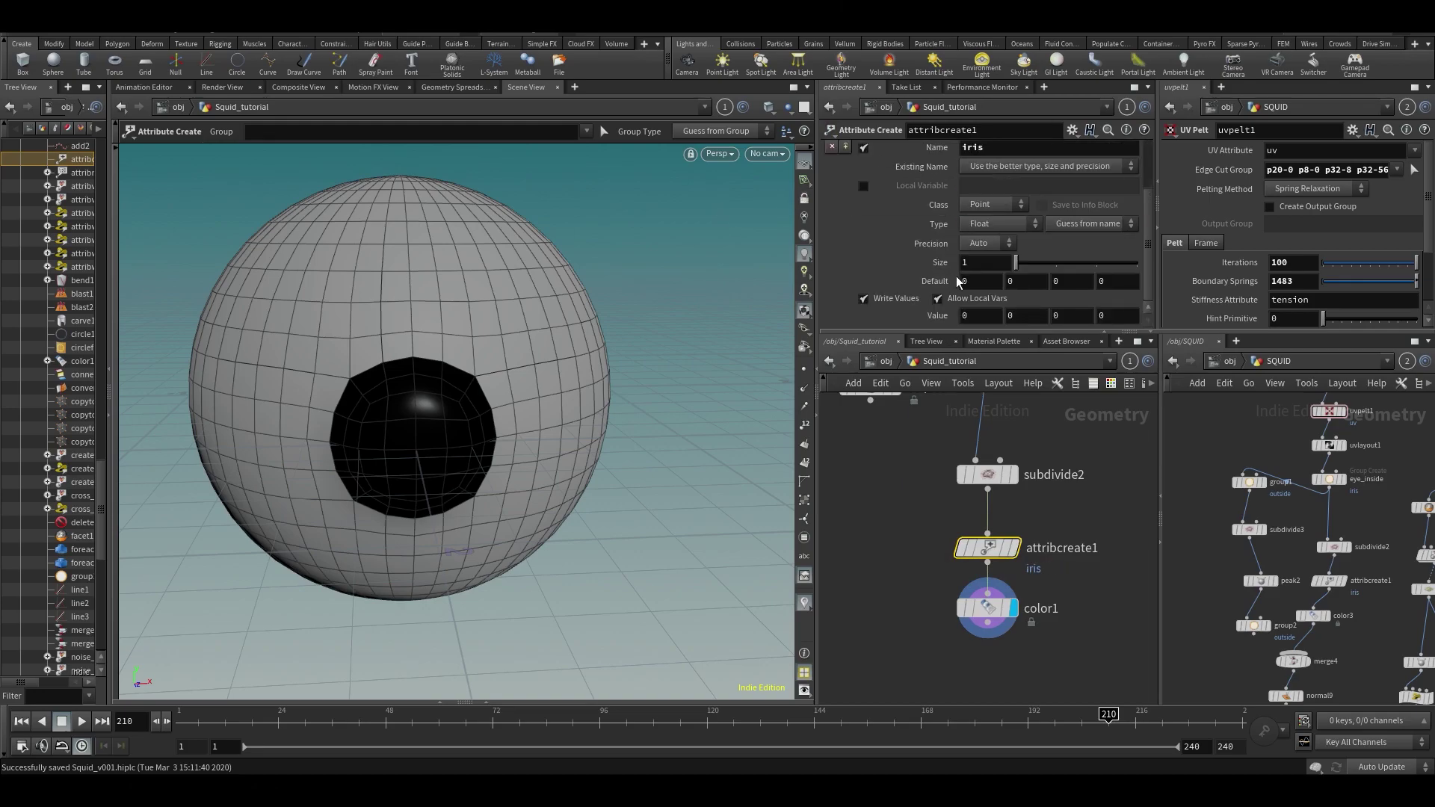
{"action": "type", "text": "1"}
{"action": "key", "text": "Return"}
{"action": "key", "text": "ctrl+s"}
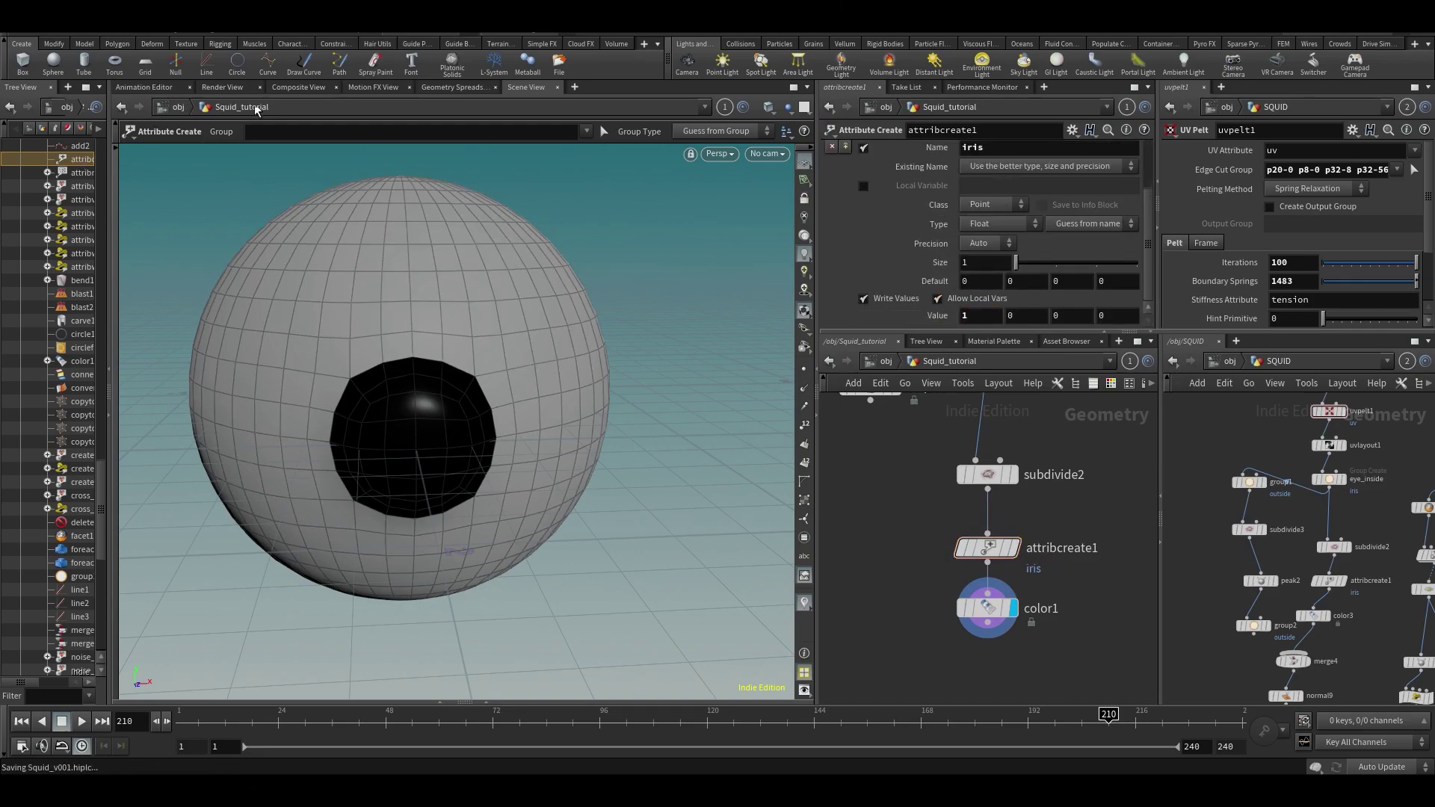
Step: Check the iris values in the Geometry Spreadsheet and restrict the attribute to the iris group
{"action": "left_click", "coordinate": [442, 88]}
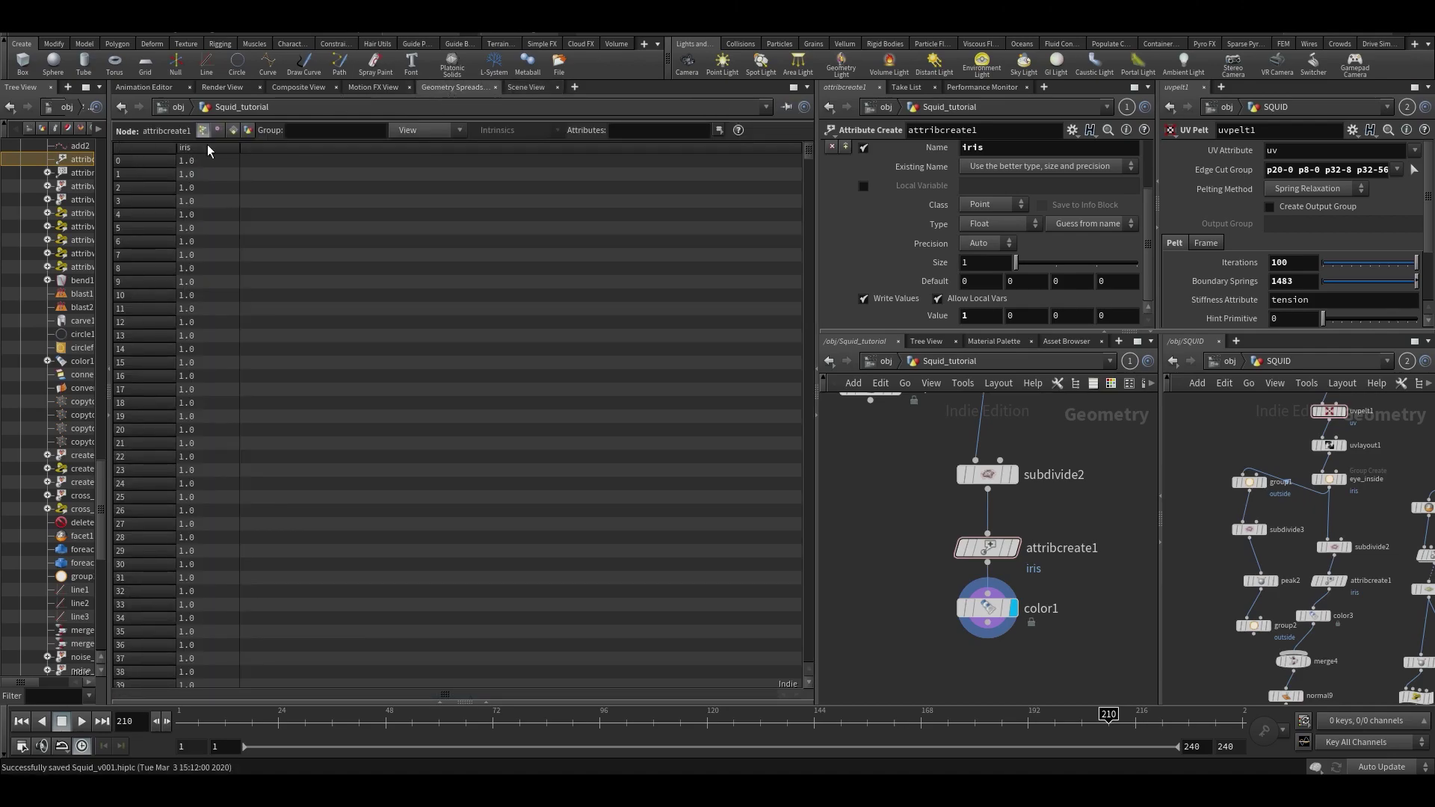
{"action": "left_click_drag", "start_coordinate": [808, 153], "coordinate": [837, 734]}
{"action": "scroll", "coordinate": [1005, 169], "scroll_direction": "up", "scroll_amount": 3}
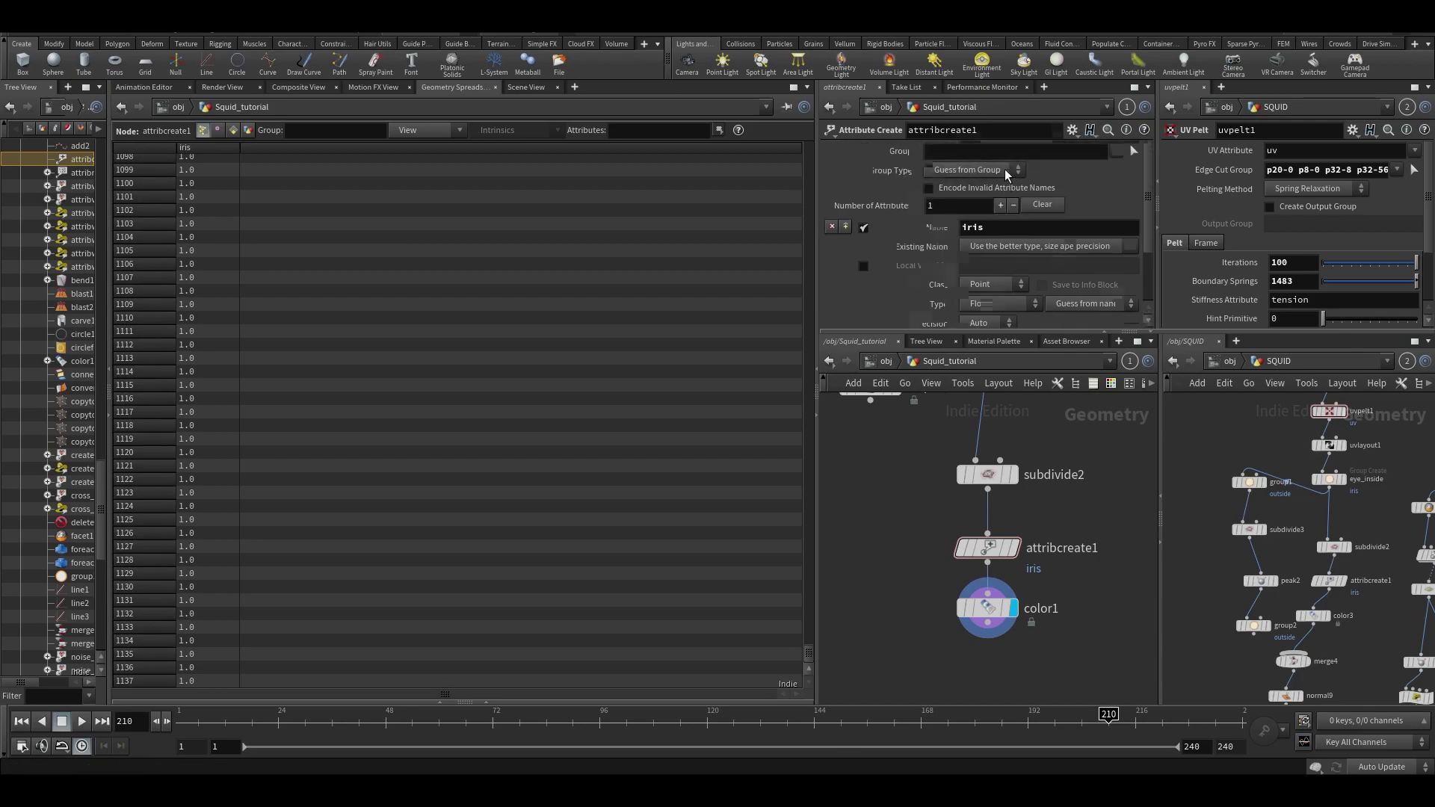
{"action": "left_click", "coordinate": [1113, 150]}
{"action": "left_click", "coordinate": [1128, 172]}
{"action": "left_click", "coordinate": [144, 88]}
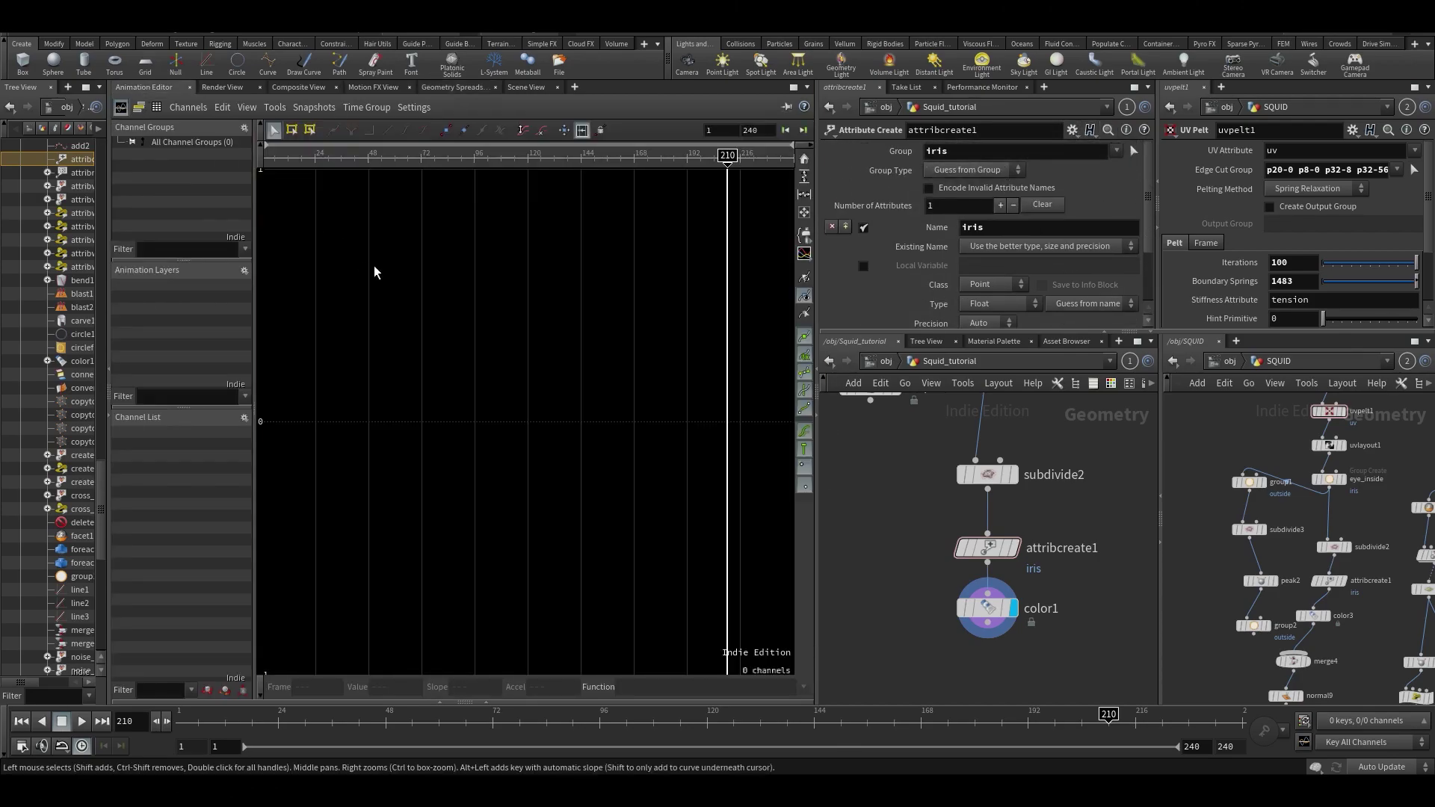
{"action": "left_click", "coordinate": [527, 87]}
{"action": "left_click_drag", "start_coordinate": [463, 323], "coordinate": [641, 362]}
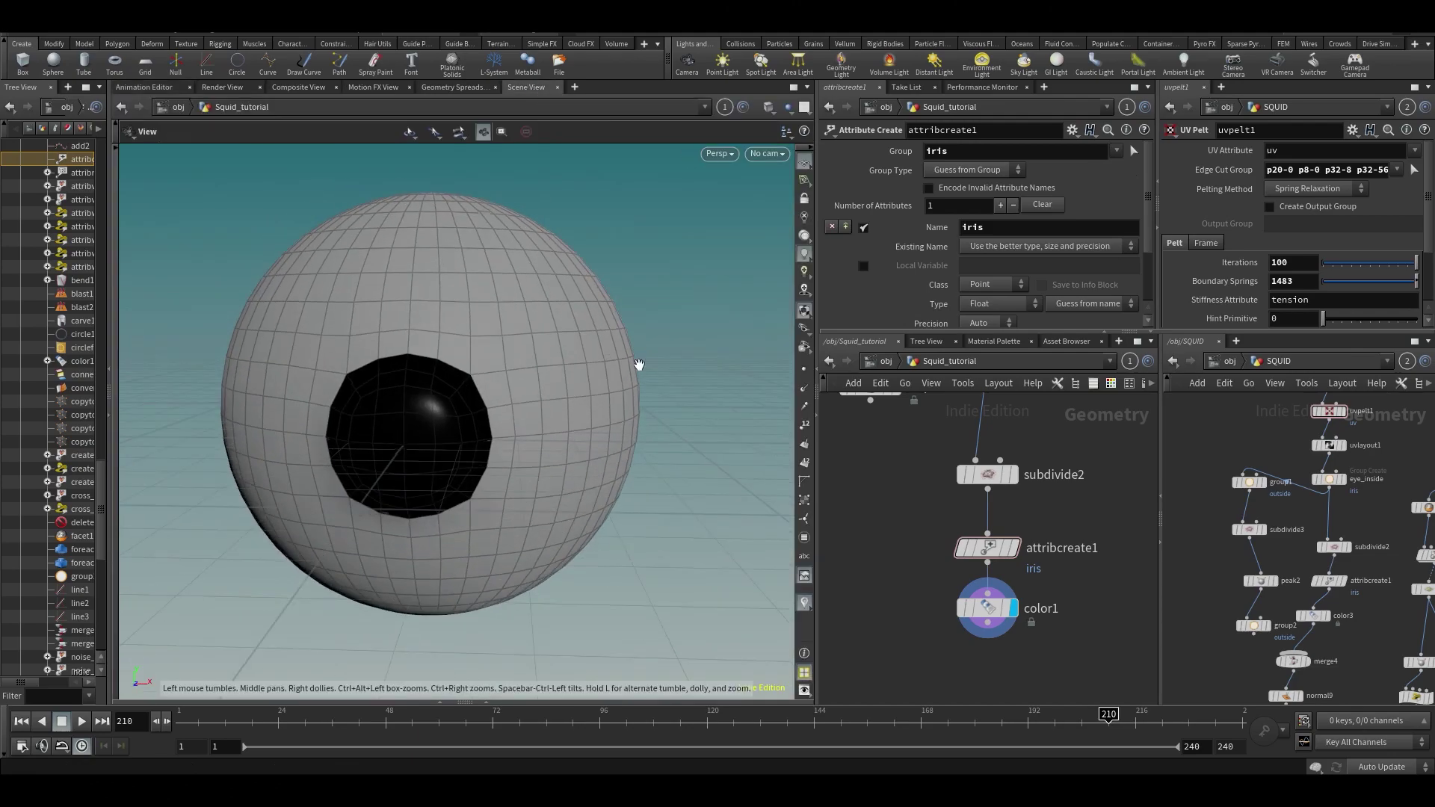
{"action": "key", "text": "Return"}
Step: Delete group1, subdivide3, peak2 and group2 from the SQUID network
{"action": "middle_click_drag", "start_coordinate": [1281, 523], "coordinate": [1288, 495]}
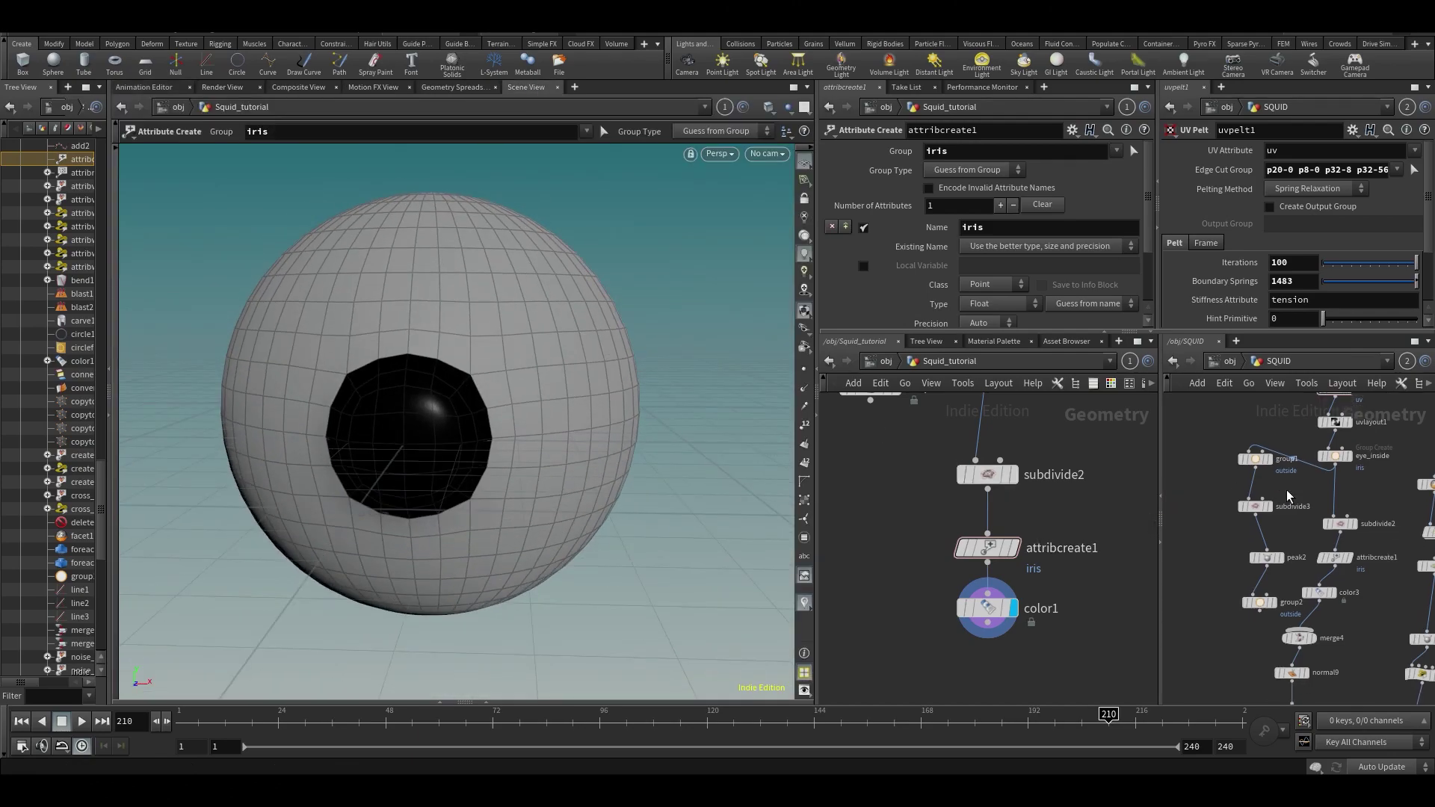
{"action": "left_click_drag", "start_coordinate": [1226, 583], "coordinate": [1276, 433]}
{"action": "key", "text": "Delete"}
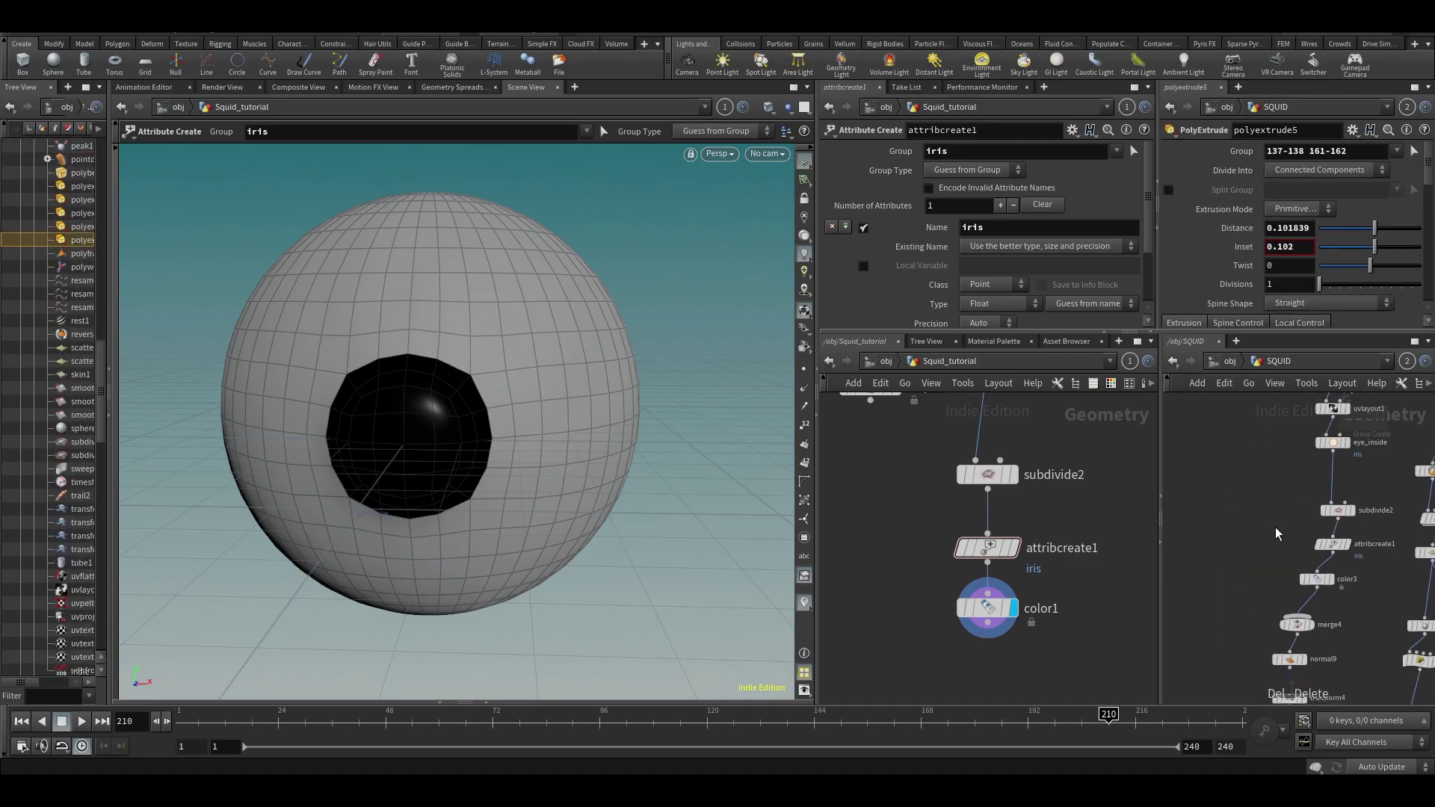
Step: Add a Normal node wired below color1 and set its display flag
{"action": "key", "text": "Tab"}
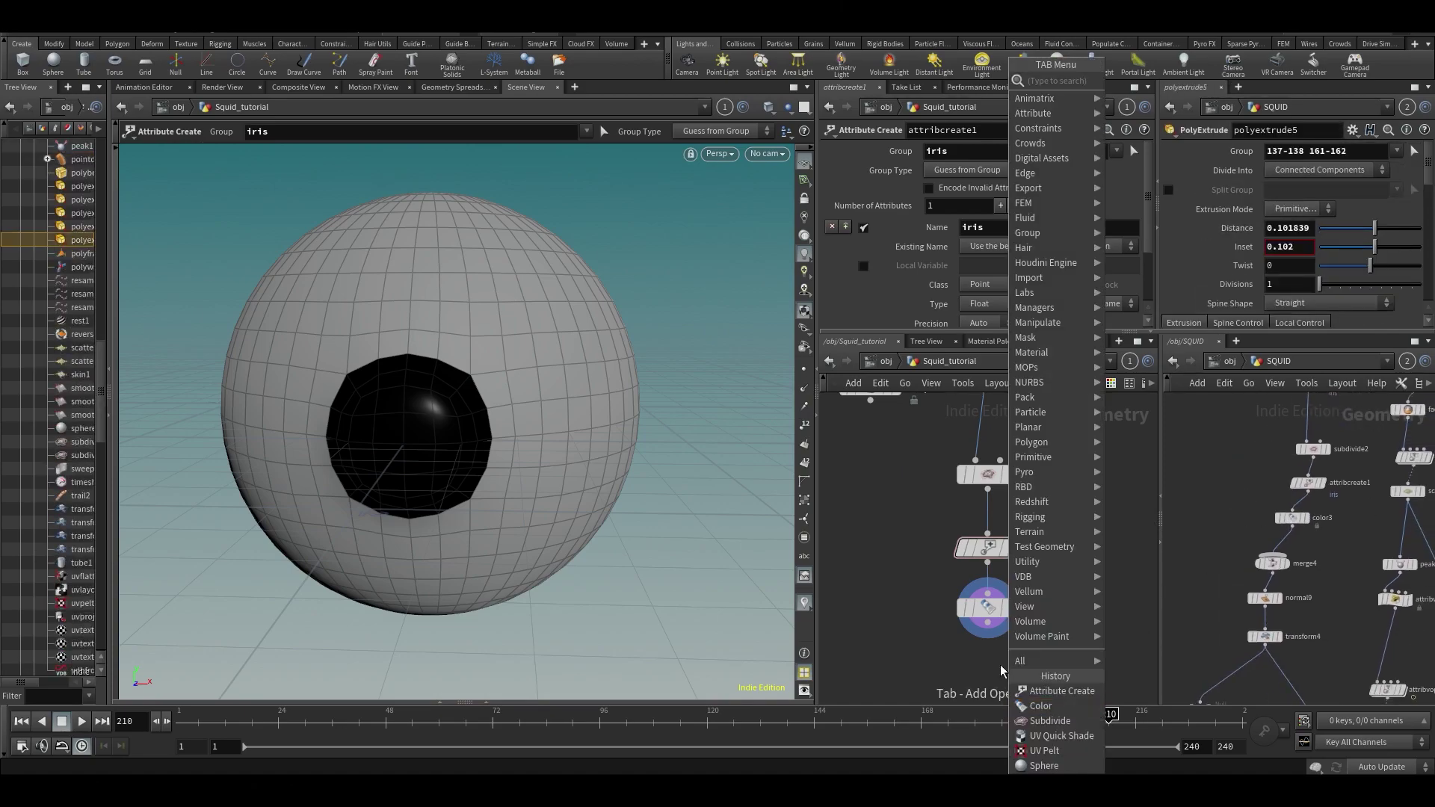
{"action": "type", "text": "npr"}
{"action": "key", "text": "BackSpace"}
{"action": "key", "text": "BackSpace"}
{"action": "type", "text": "or"}
{"action": "key", "text": "Return"}
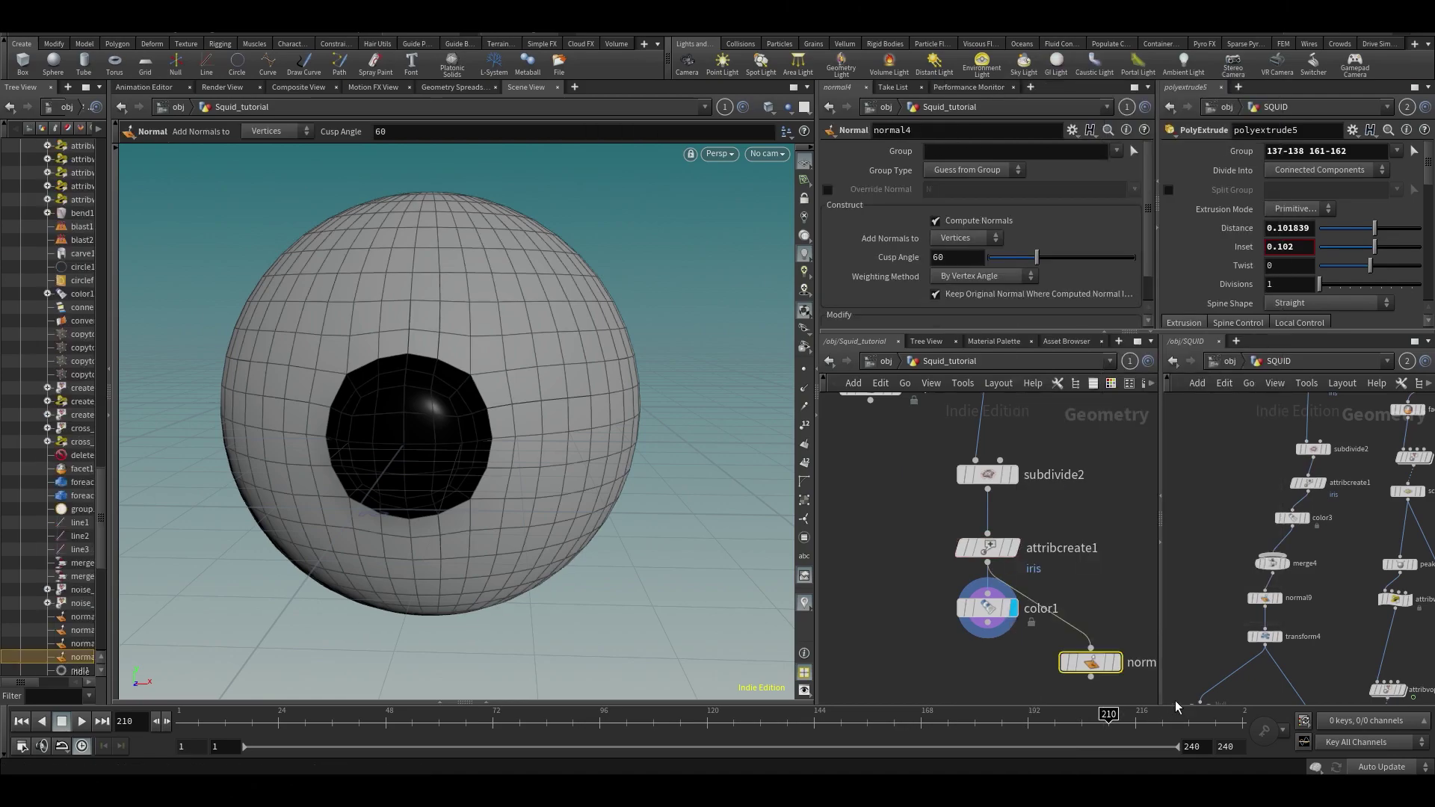
{"action": "left_click_drag", "start_coordinate": [1090, 662], "coordinate": [998, 671]}
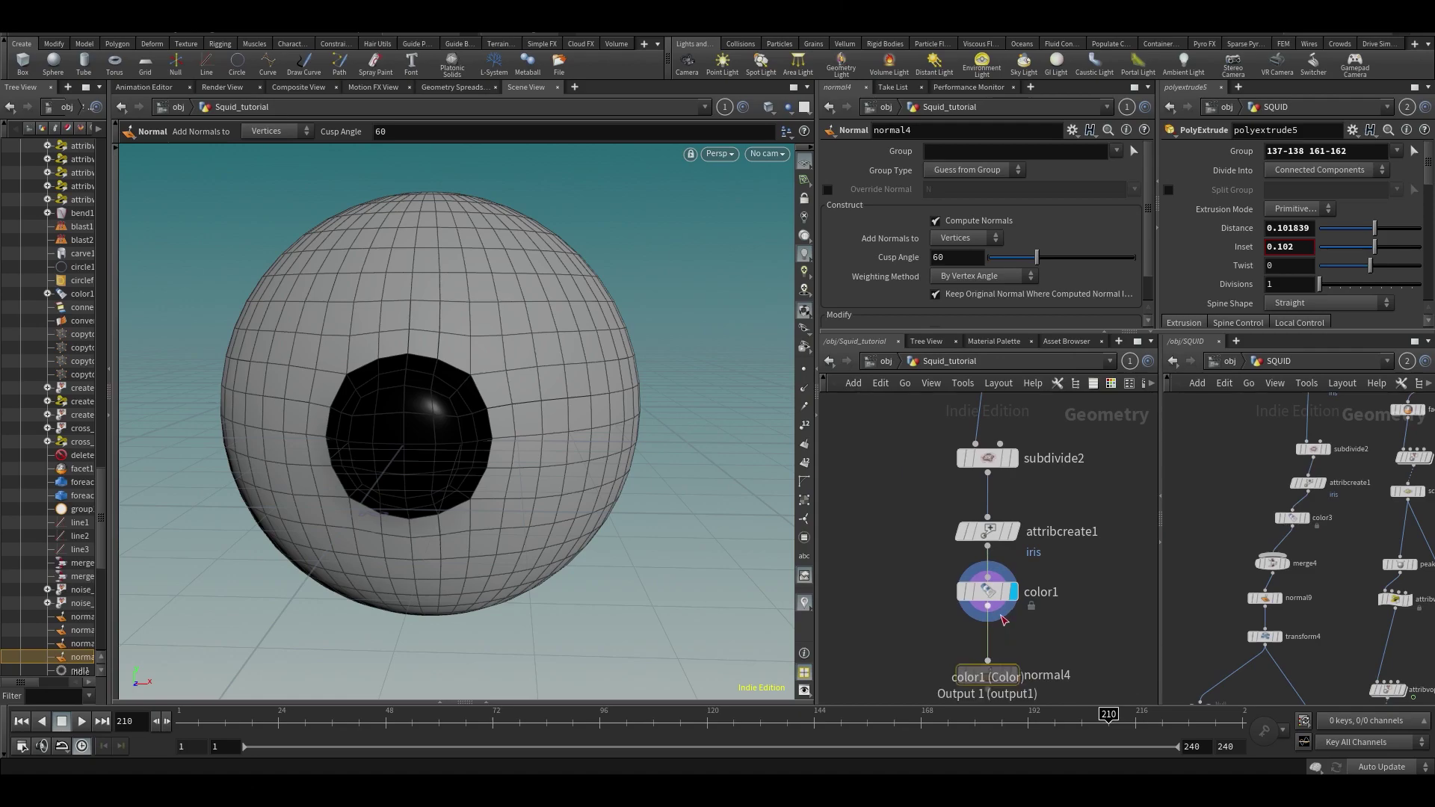
{"action": "left_click", "coordinate": [1012, 675]}
Step: Box-select the whole eye node chain and collapse it into a subnetwork
{"action": "scroll", "coordinate": [1034, 637], "scroll_direction": "down", "scroll_amount": 3}
{"action": "scroll", "coordinate": [1033, 638], "scroll_direction": "down", "scroll_amount": 3}
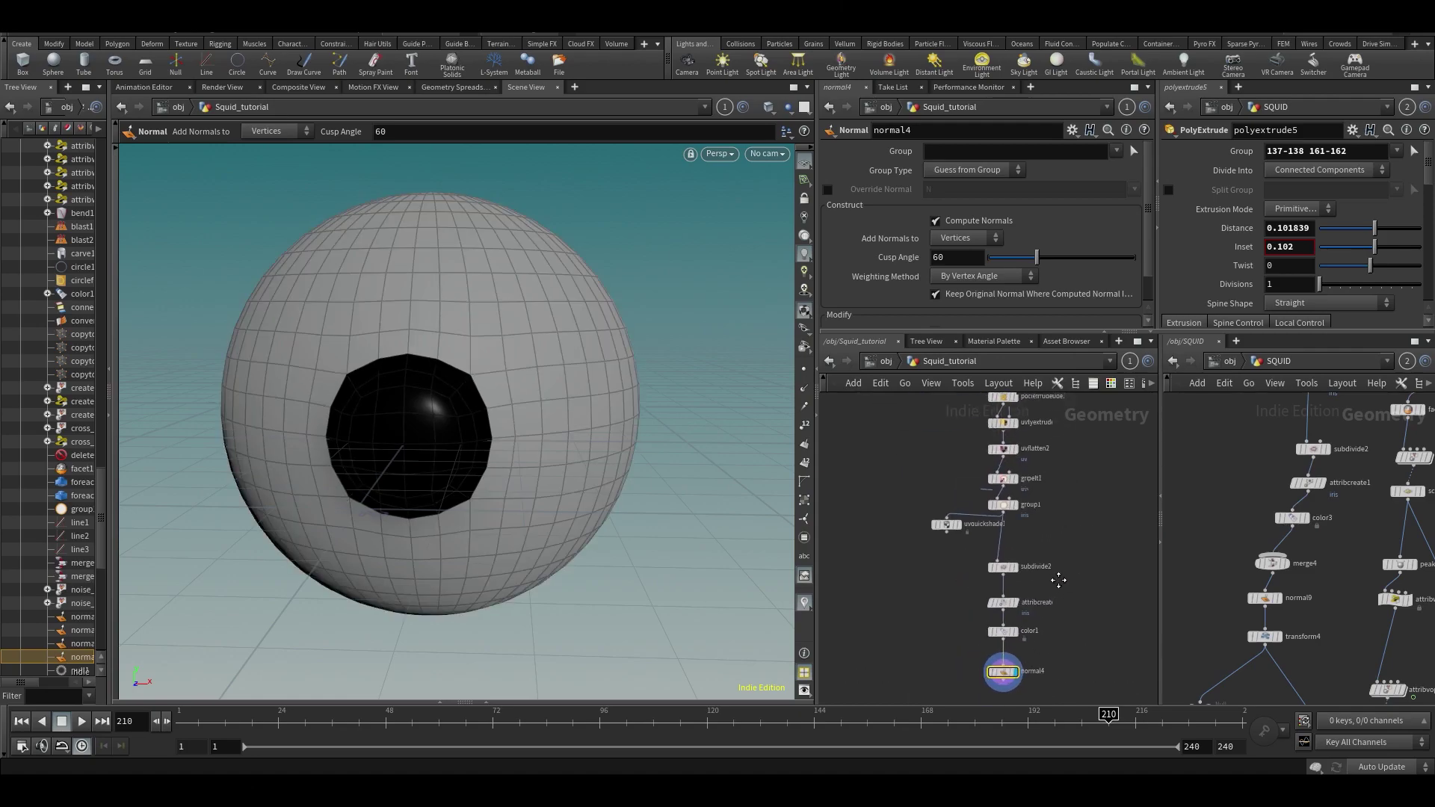
{"action": "scroll", "coordinate": [928, 544], "scroll_direction": "down", "scroll_amount": 1}
{"action": "left_click_drag", "start_coordinate": [891, 432], "coordinate": [1023, 700]}
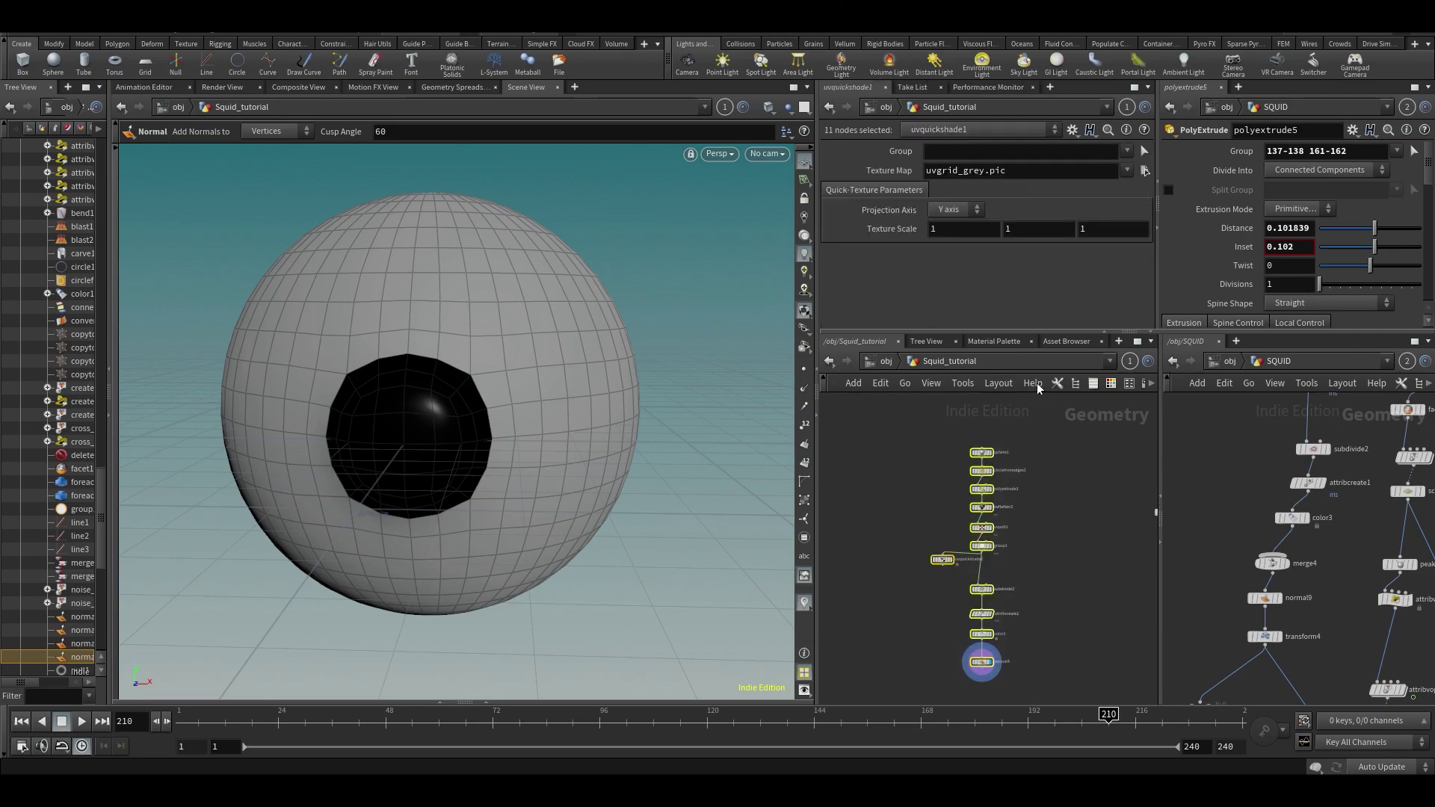
{"action": "left_click", "coordinate": [1151, 384]}
{"action": "left_click", "coordinate": [1152, 384]}
{"action": "left_click", "coordinate": [1152, 383]}
{"action": "left_click", "coordinate": [1152, 384]}
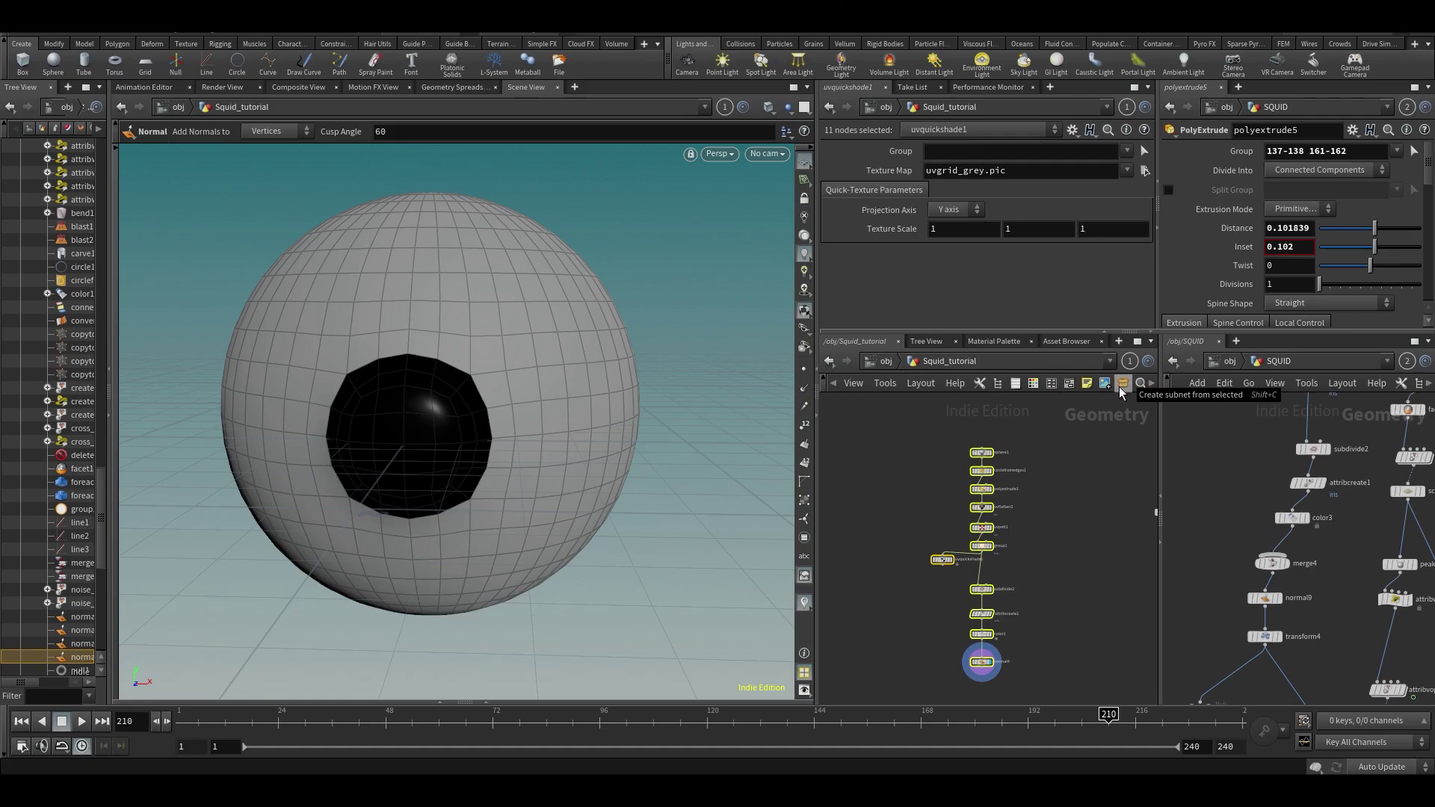
{"action": "left_click", "coordinate": [1119, 387]}
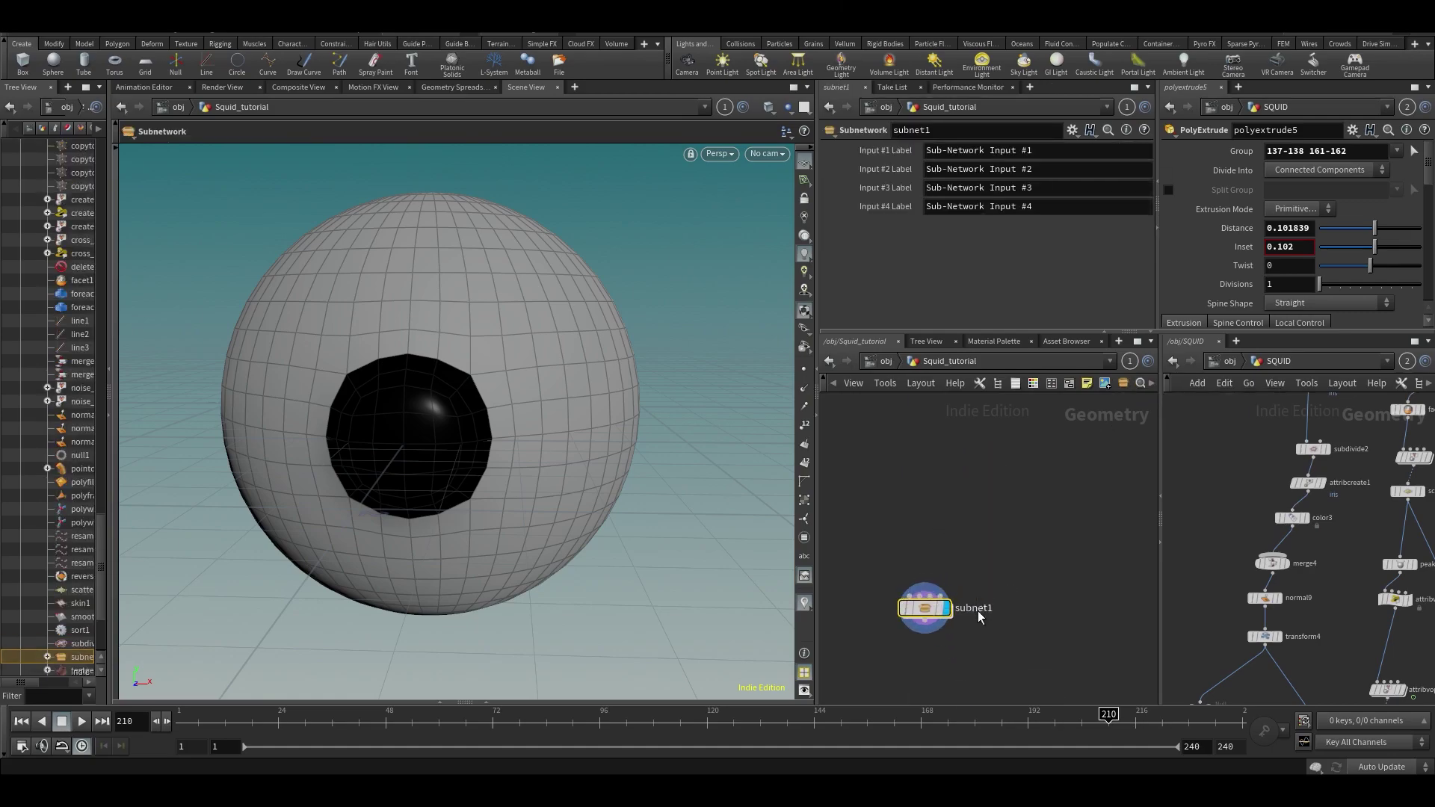
Step: Rename the new subnetwork Eye_model and save the scene
{"action": "double_click", "coordinate": [978, 612]}
{"action": "type", "text": "Eye_m"}
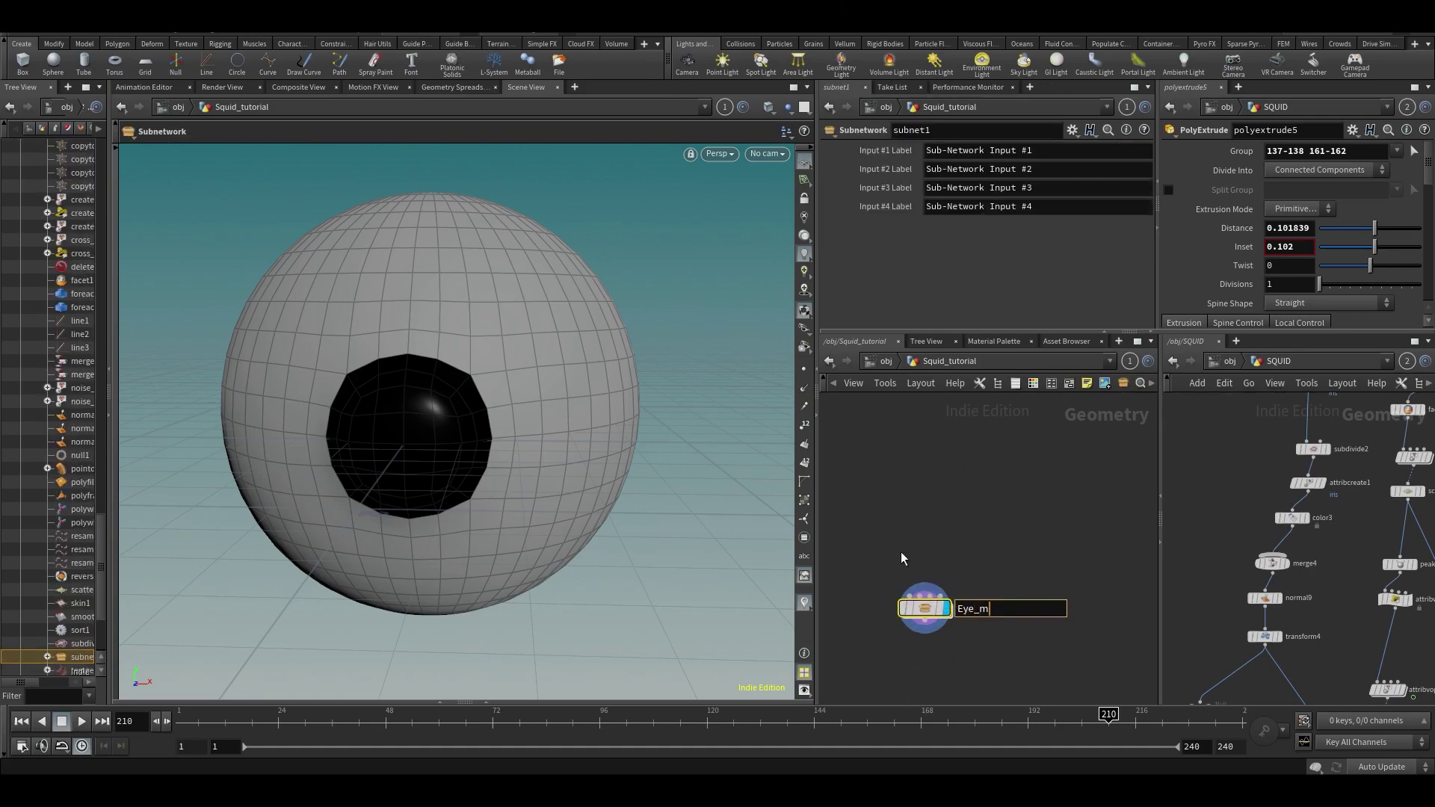
{"action": "type", "text": "odel"}
{"action": "key", "text": "Return"}
{"action": "key", "text": "ctrl+s"}
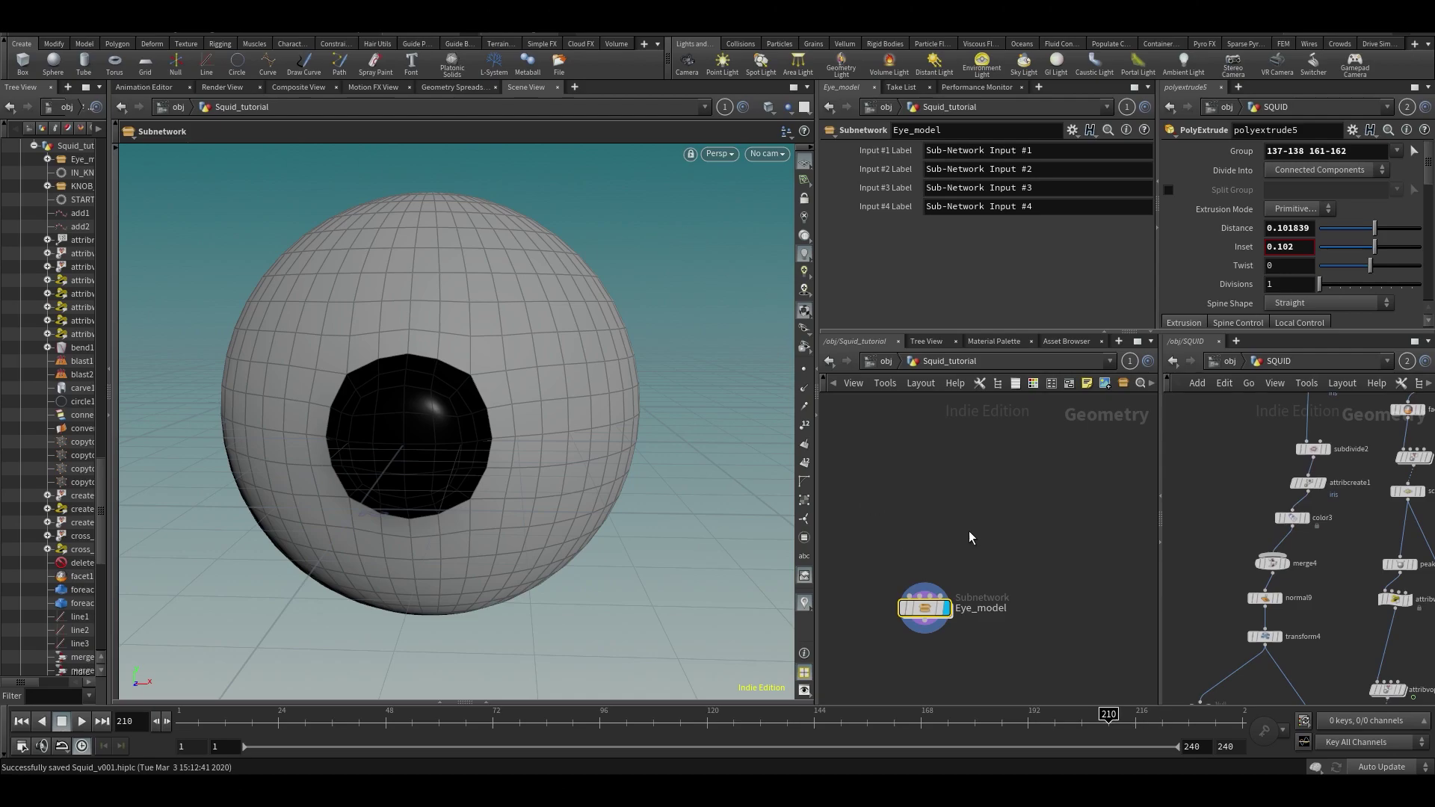
Step: Move Eye_model up beside the main node graph and save again
{"action": "scroll", "coordinate": [972, 529], "scroll_direction": "down", "scroll_amount": 5}
{"action": "middle_click_drag", "start_coordinate": [998, 526], "coordinate": [949, 601]}
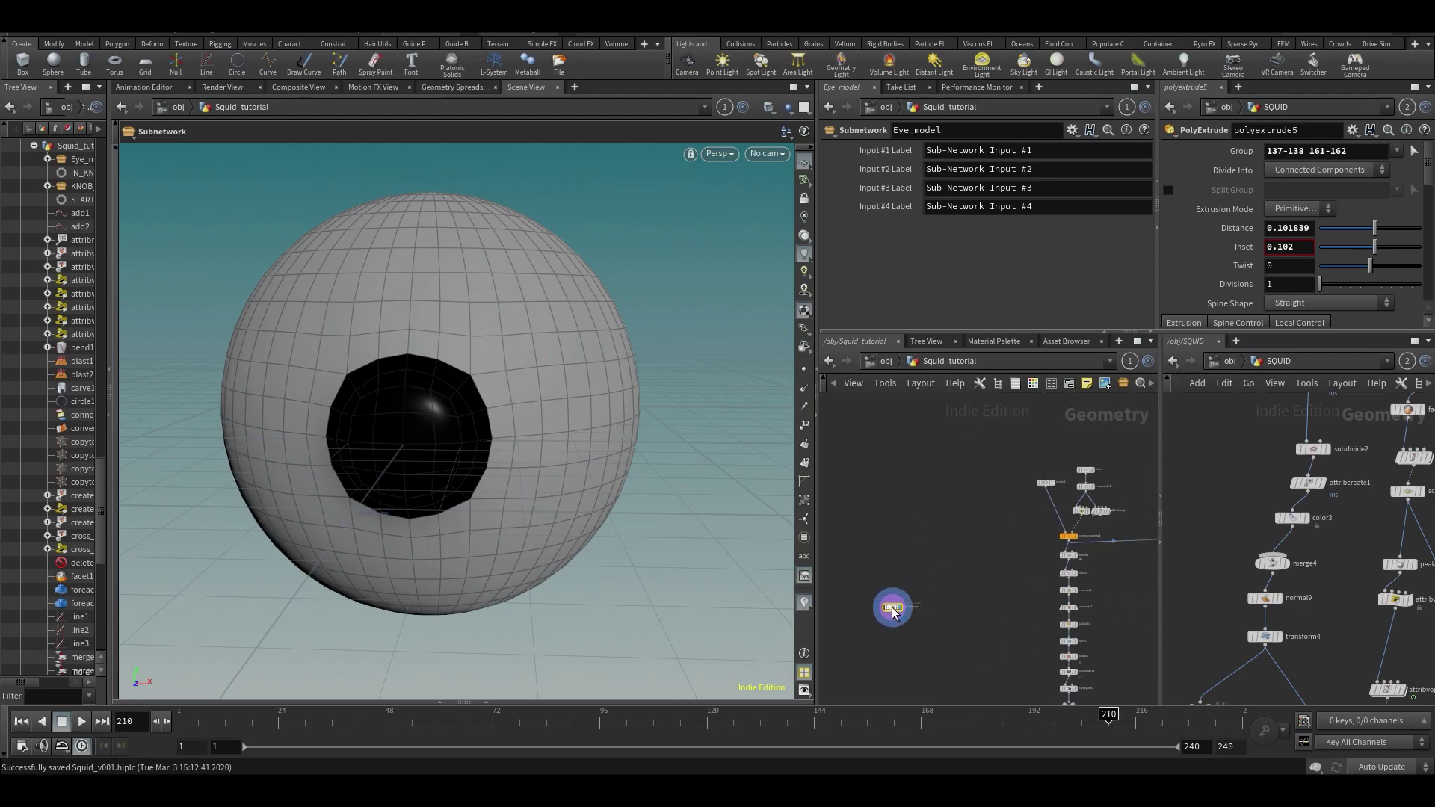
{"action": "left_click_drag", "start_coordinate": [895, 613], "coordinate": [911, 548]}
{"action": "middle_click_drag", "start_coordinate": [942, 673], "coordinate": [982, 618]}
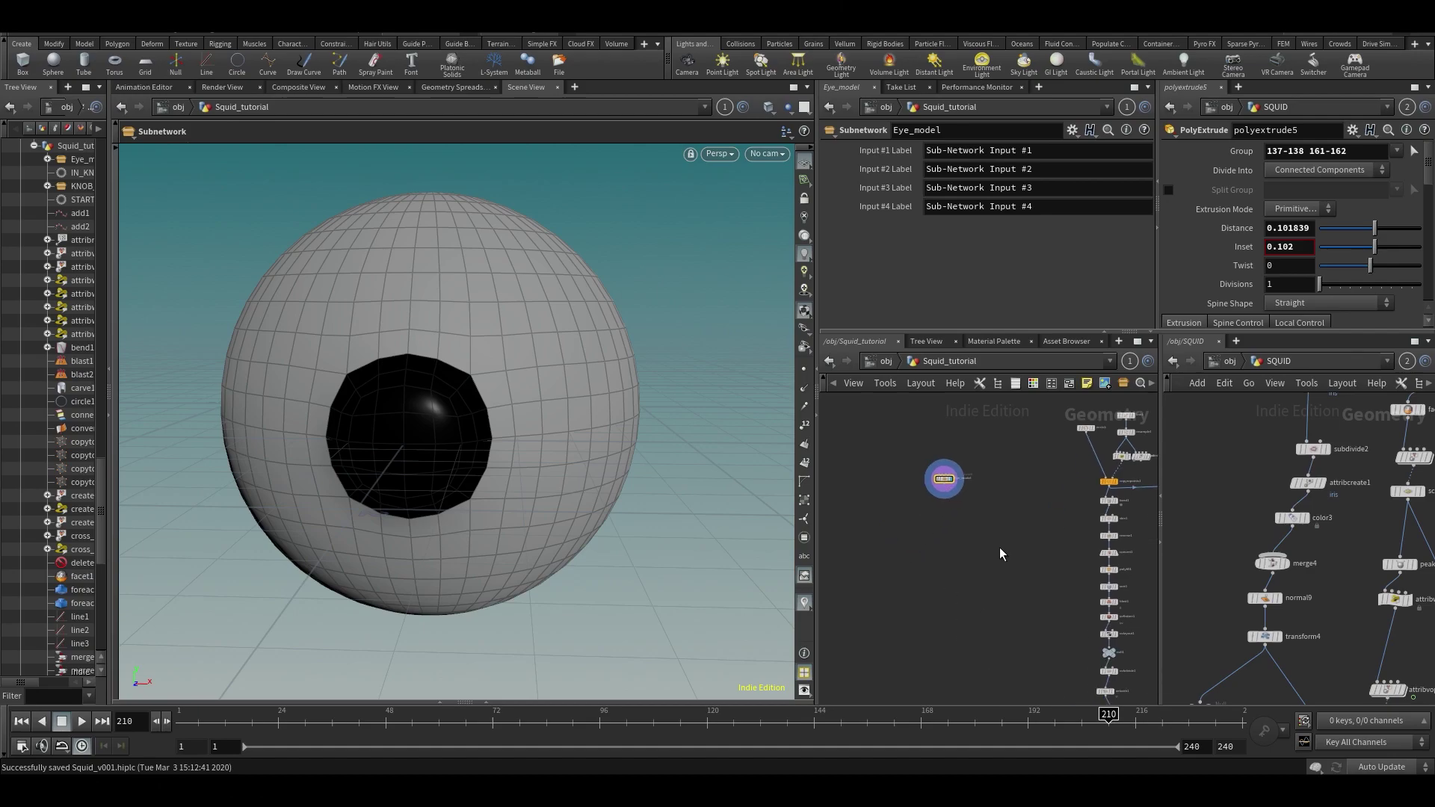
{"action": "key", "text": "ctrl+s"}
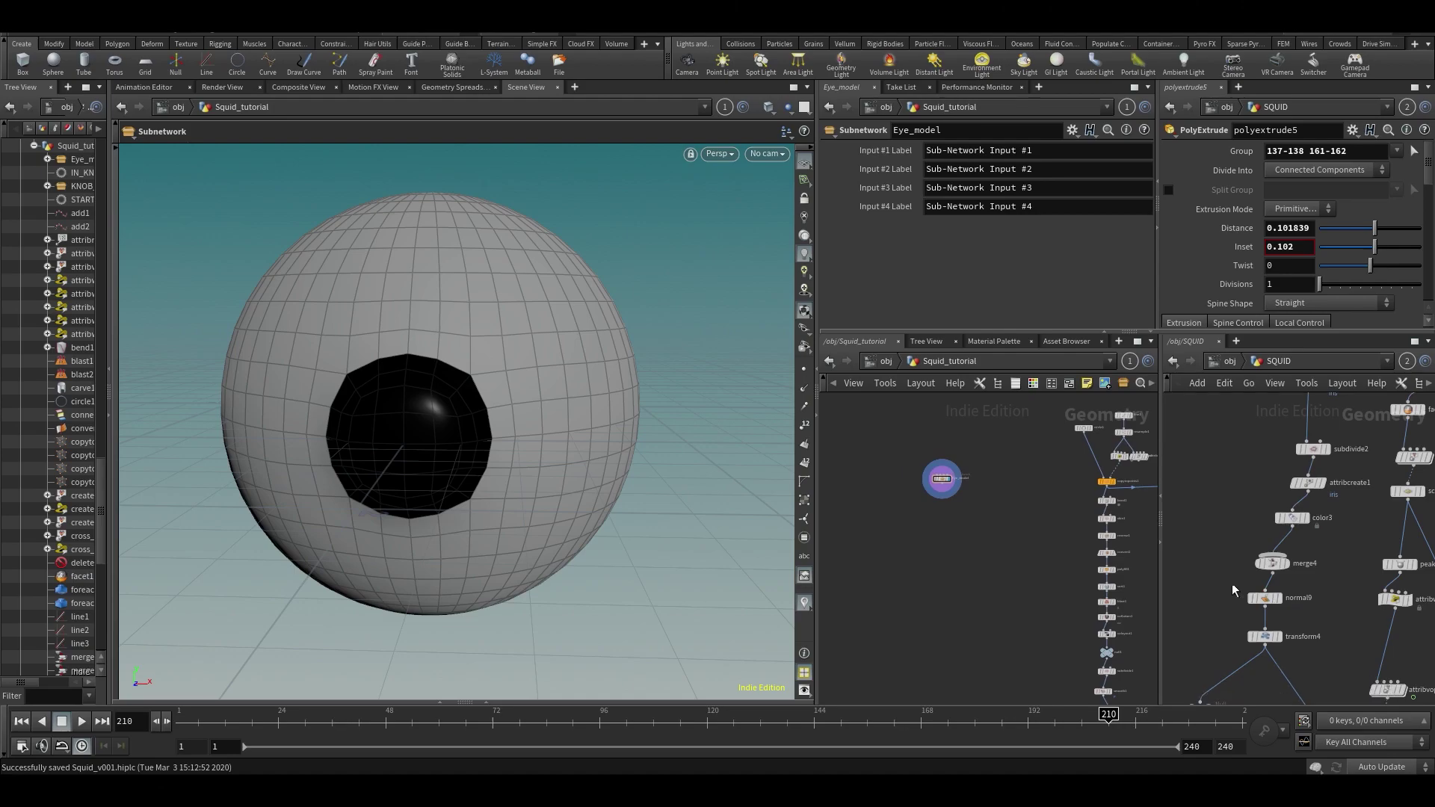
Step: Widen the side panes, frame the SQUID network with Eye_model and scatter3 visible, and save
{"action": "left_click_drag", "start_coordinate": [815, 643], "coordinate": [707, 590]}
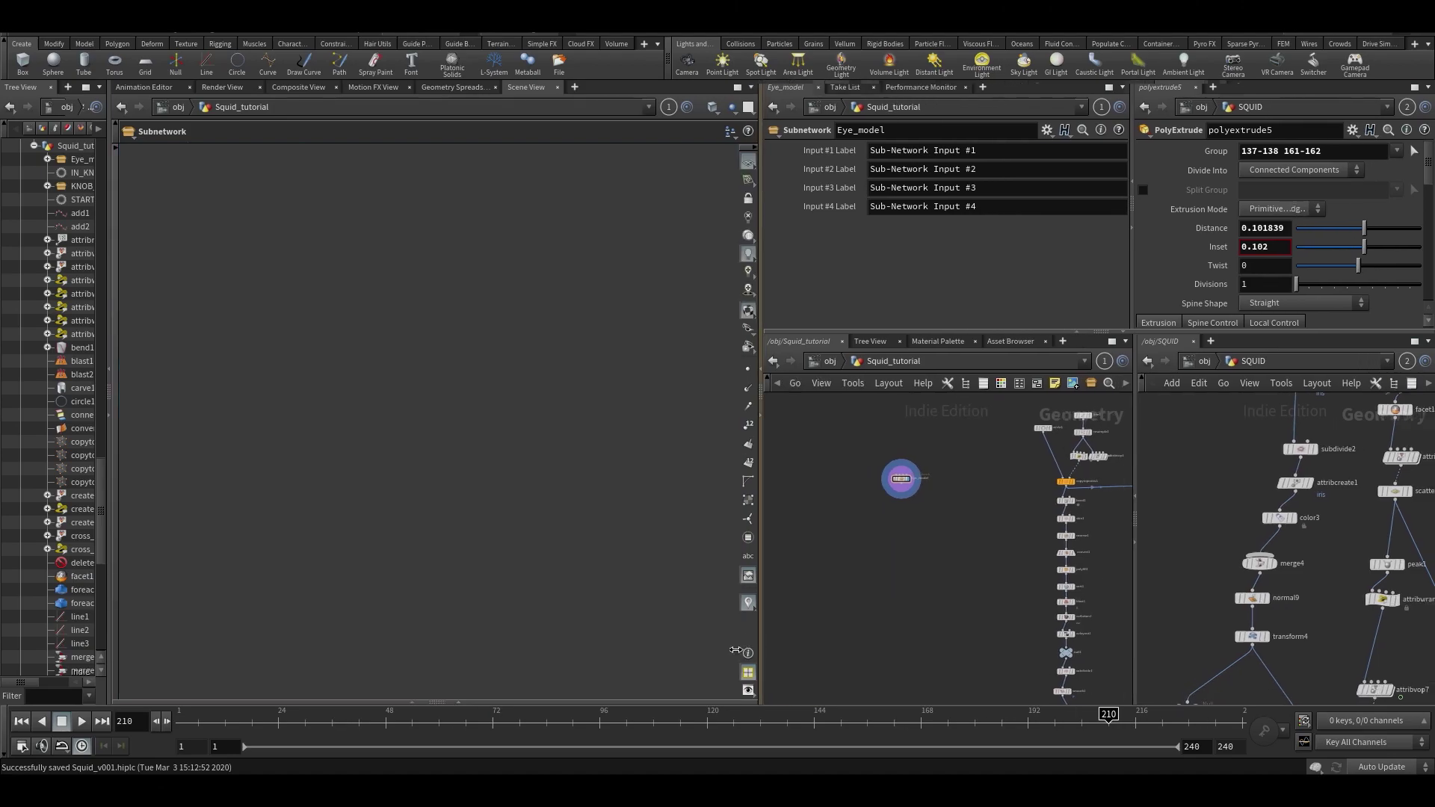
{"action": "scroll", "coordinate": [939, 545], "scroll_direction": "up", "scroll_amount": 5}
{"action": "scroll", "coordinate": [630, 699], "scroll_direction": "down", "scroll_amount": 4}
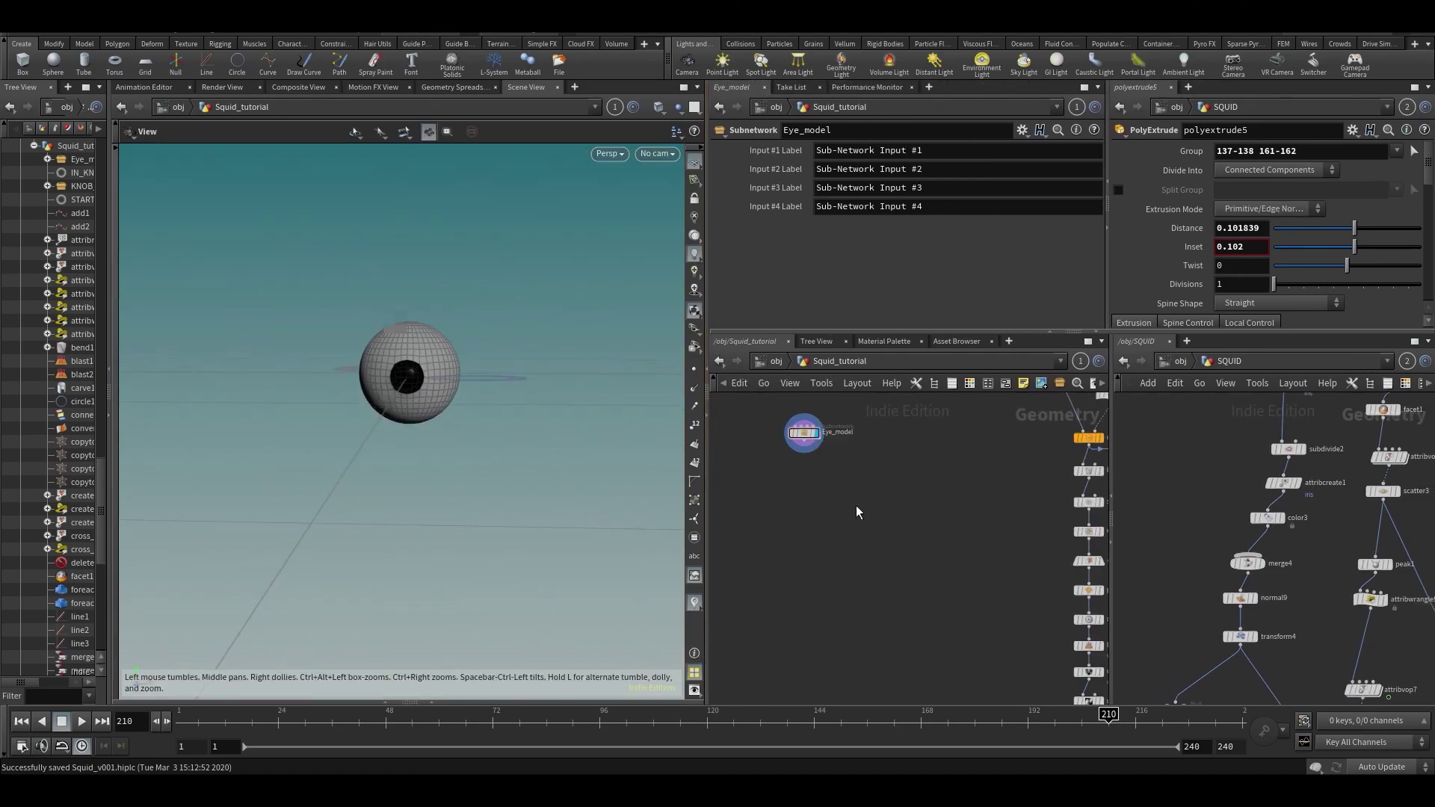
{"action": "middle_click_drag", "start_coordinate": [848, 621], "coordinate": [1107, 487]}
{"action": "scroll", "coordinate": [1205, 589], "scroll_direction": "down", "scroll_amount": 3}
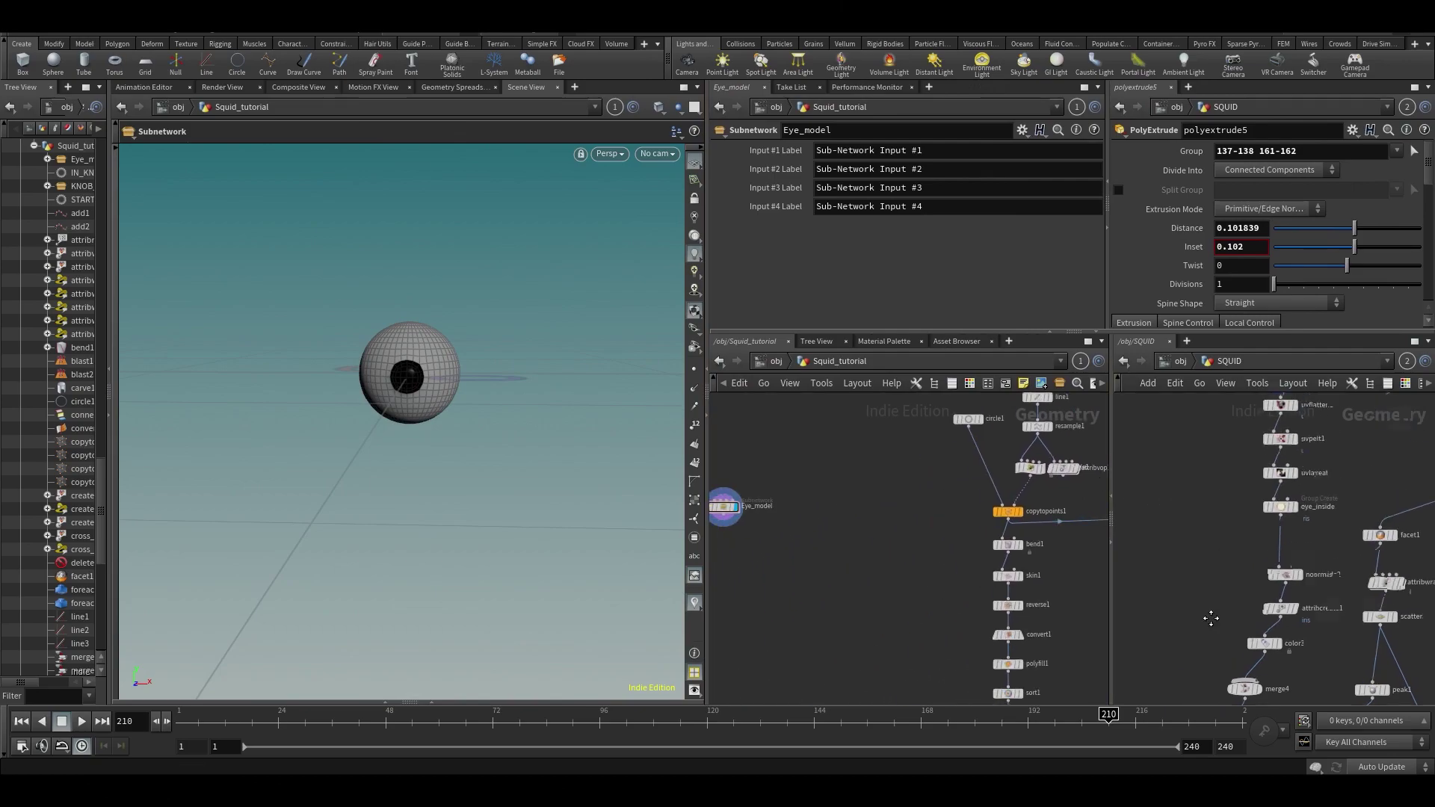
{"action": "key", "text": "h"}
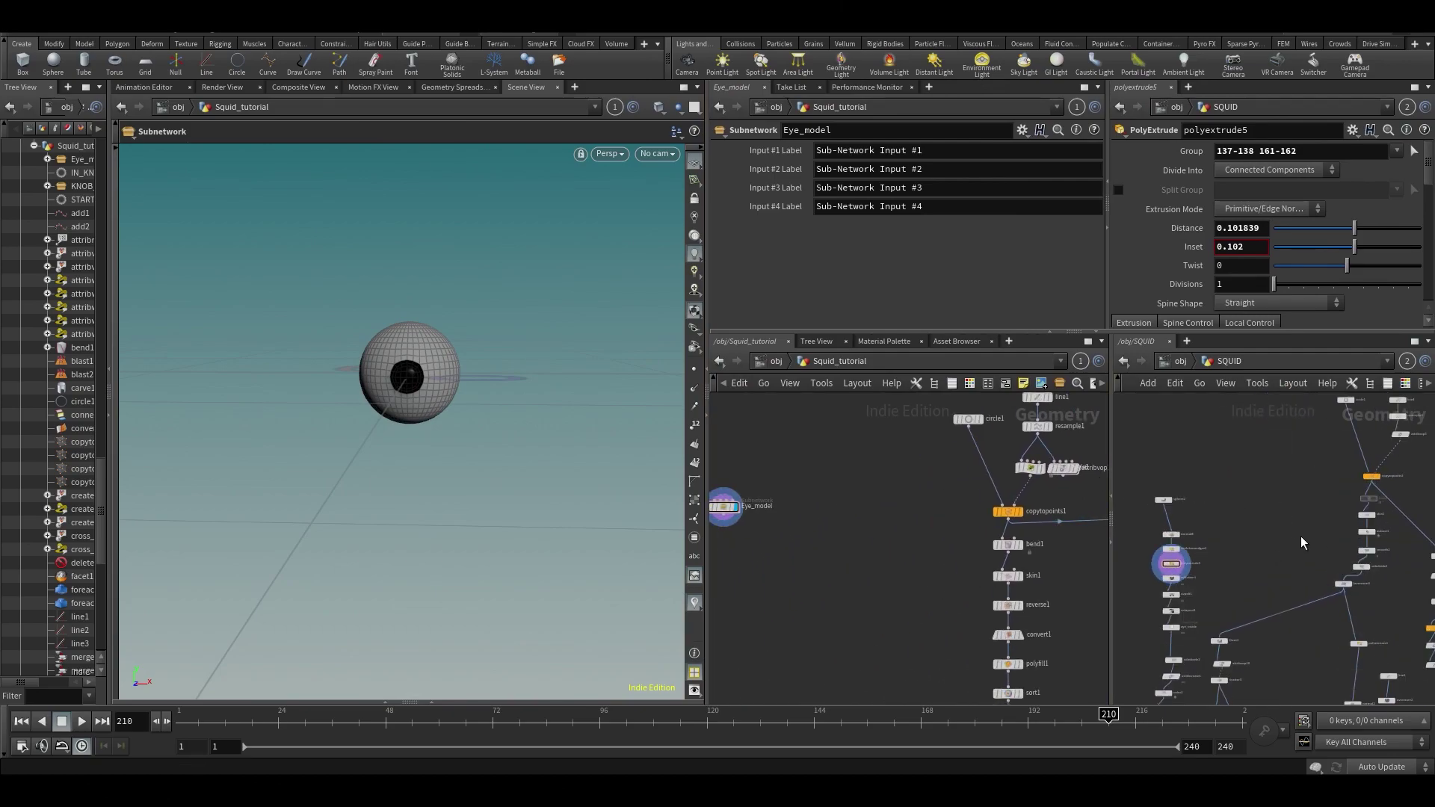
{"action": "scroll", "coordinate": [1263, 589], "scroll_direction": "up", "scroll_amount": 5}
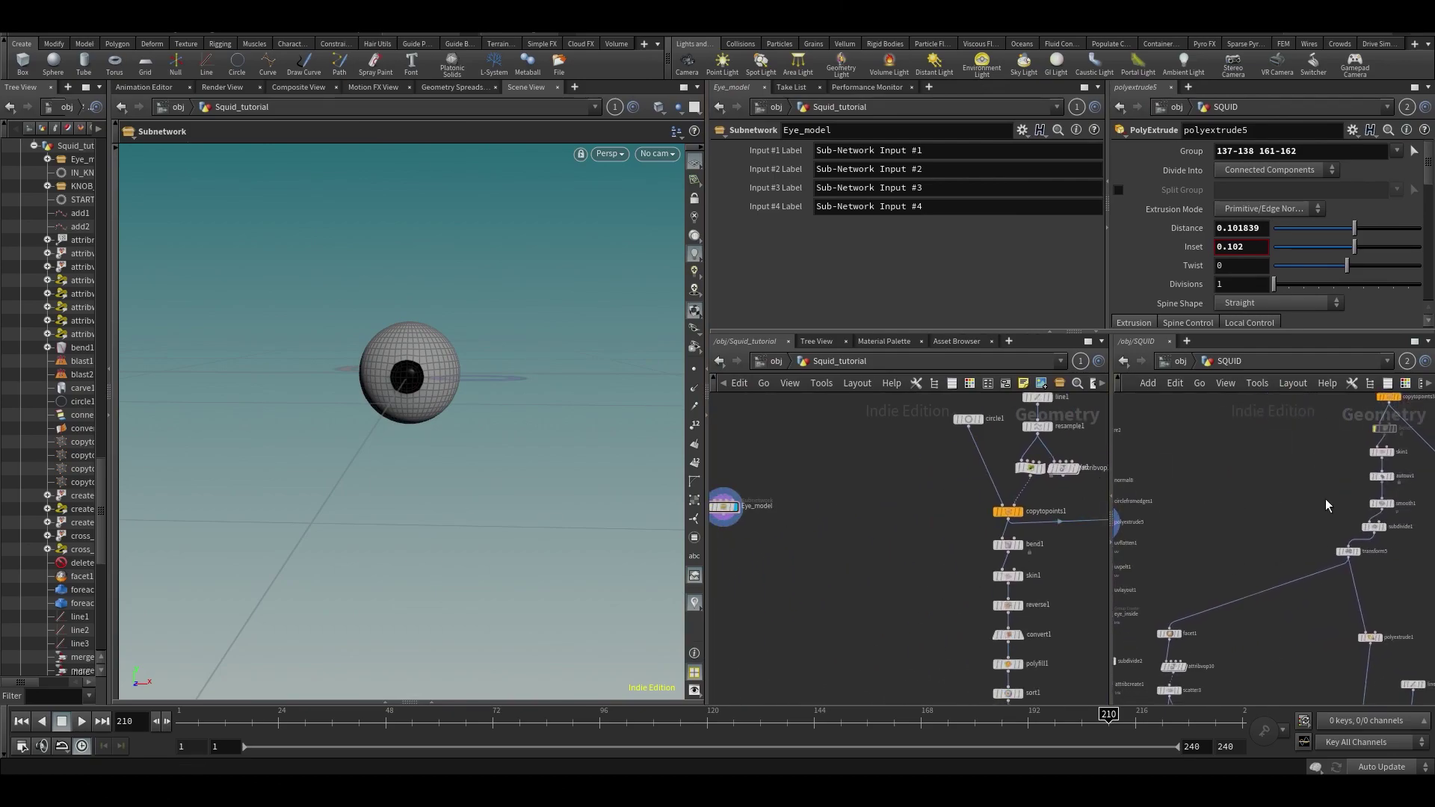
{"action": "middle_click_drag", "start_coordinate": [1298, 501], "coordinate": [1374, 441]}
{"action": "middle_click_drag", "start_coordinate": [1426, 606], "coordinate": [1387, 571]}
{"action": "key", "text": "ctrl+s"}
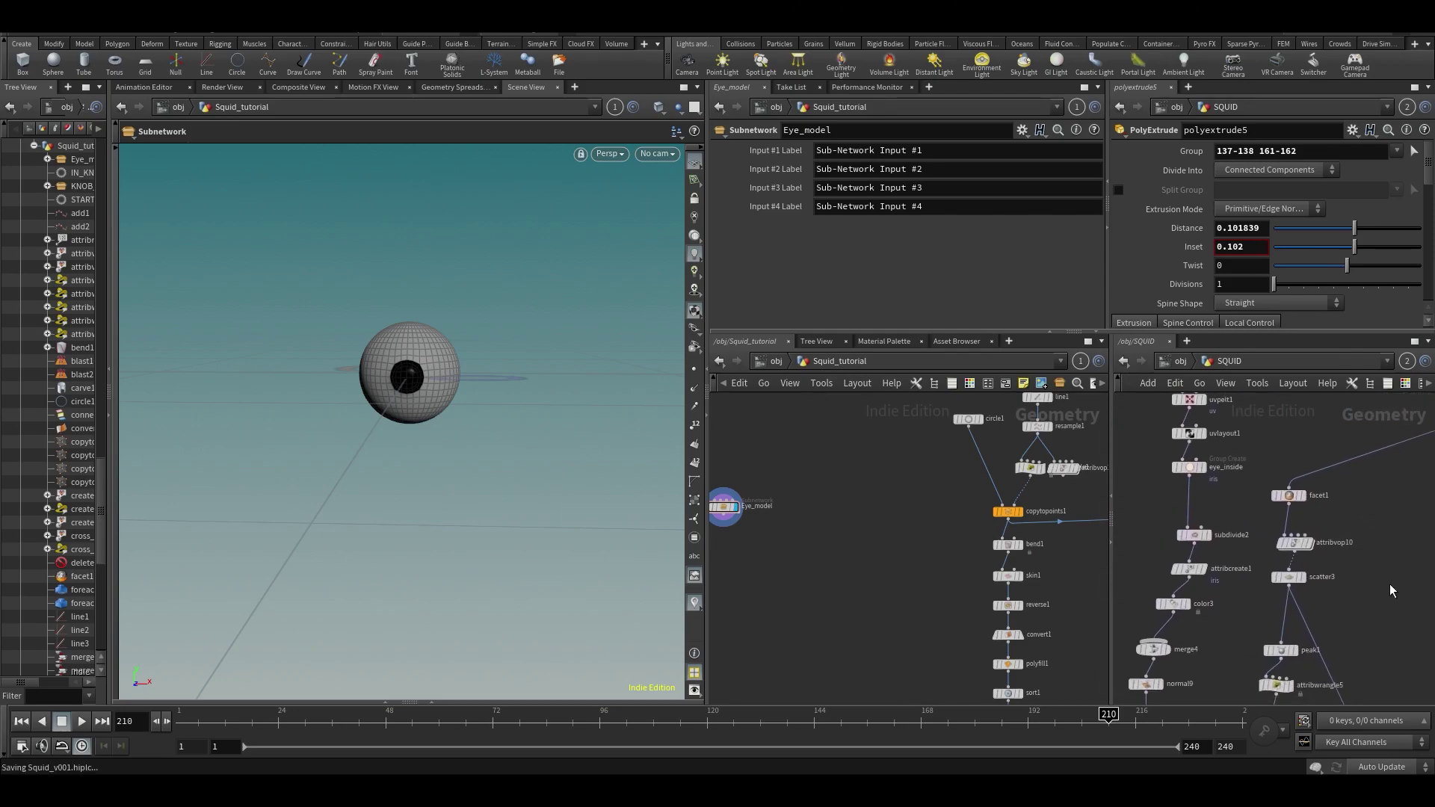
Step: Add a Facet node, facet2, to the network near reverse1
{"action": "key", "text": "Tab"}
{"action": "middle_click_drag", "start_coordinate": [810, 599], "coordinate": [877, 557]}
{"action": "type", "text": "fac"}
{"action": "left_click", "coordinate": [943, 80]}
{"action": "left_click", "coordinate": [877, 557]}
{"action": "middle_click_drag", "start_coordinate": [991, 495], "coordinate": [937, 538]}
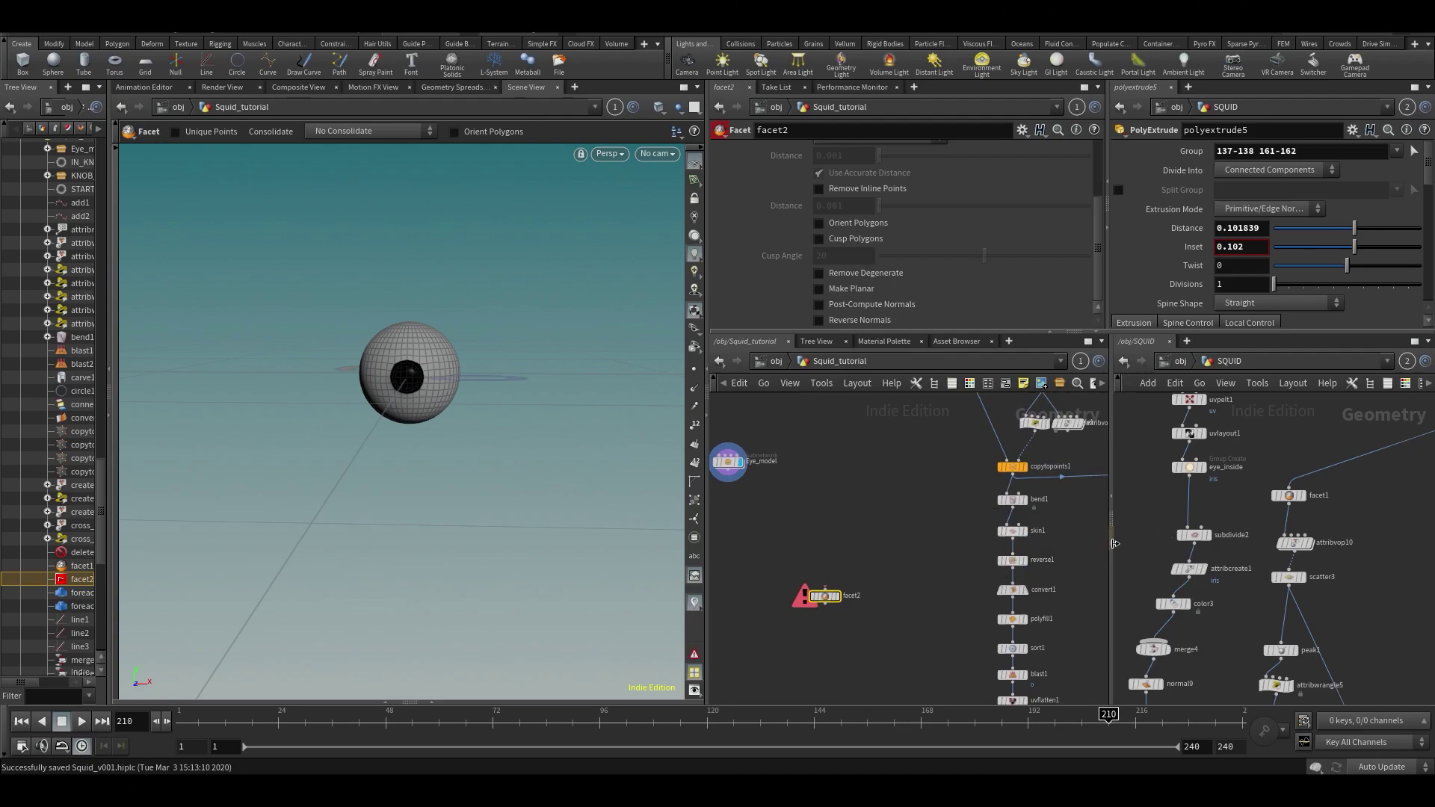
Step: Collapse the SQUID and polyextrude5 panes and view reverse1's cone in the viewport
{"action": "left_click", "coordinate": [1112, 517]}
{"action": "left_click", "coordinate": [1099, 250]}
{"action": "scroll", "coordinate": [1180, 536], "scroll_direction": "up", "scroll_amount": 3}
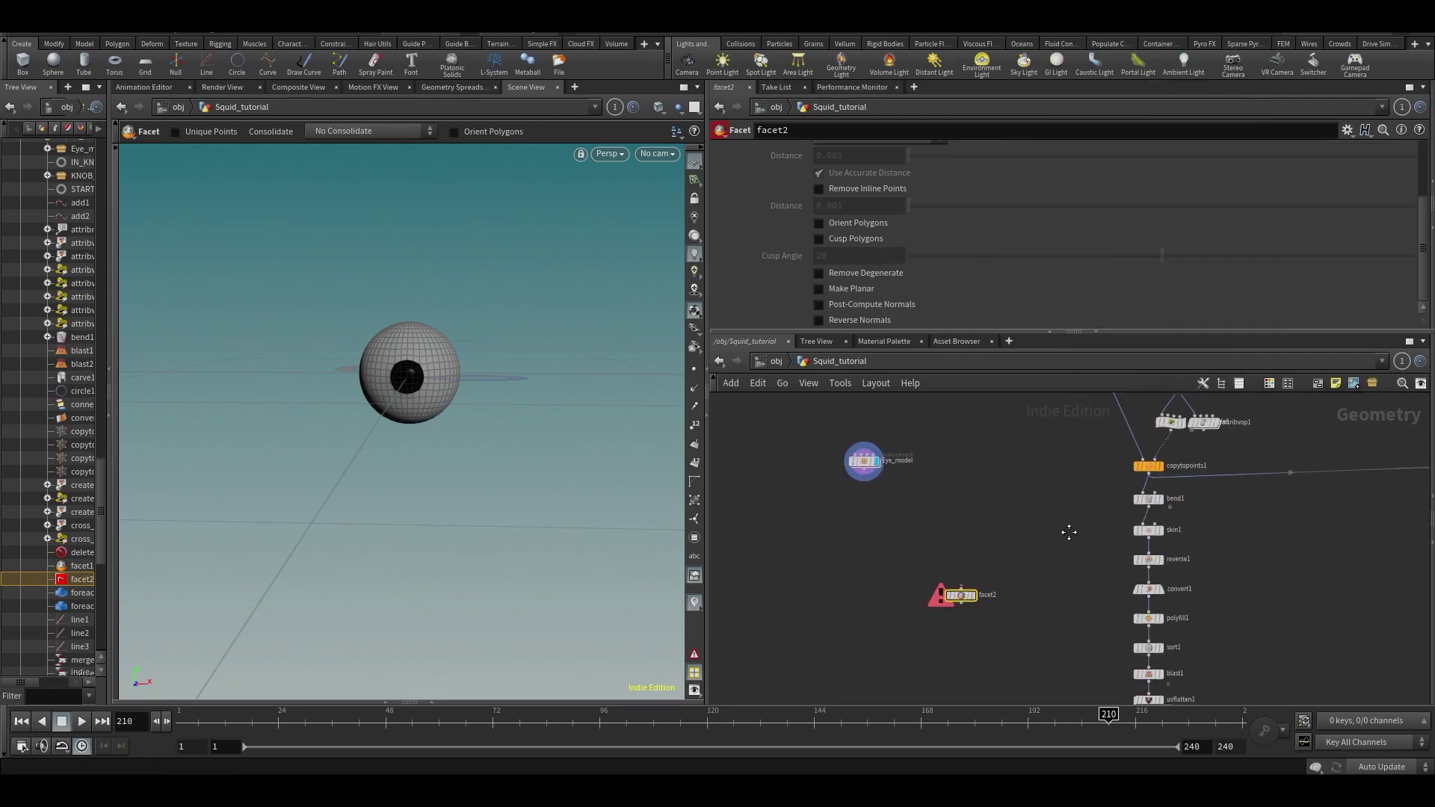
{"action": "left_click", "coordinate": [1180, 534]}
{"action": "key", "text": "Escape"}
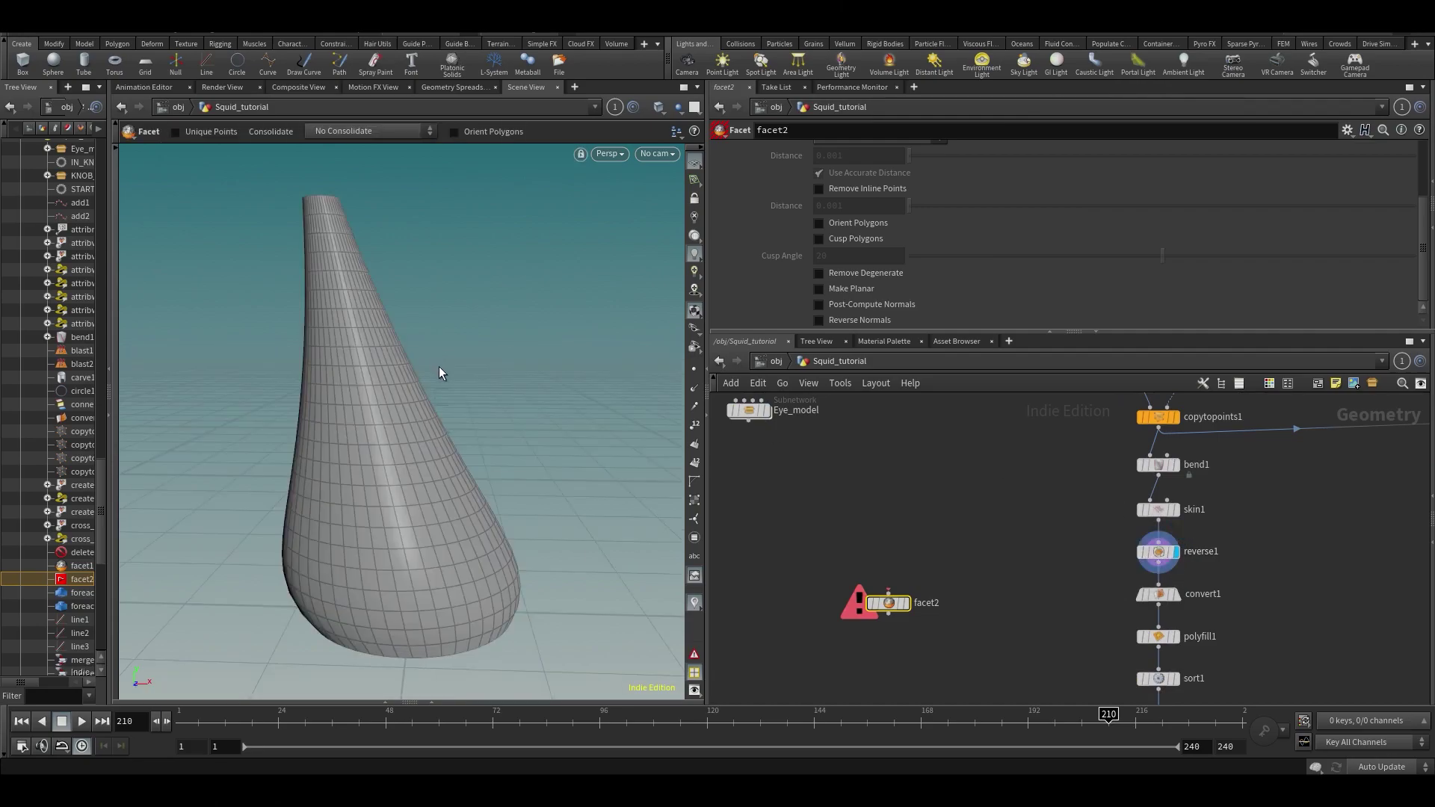
{"action": "left_click_drag", "start_coordinate": [439, 372], "coordinate": [291, 362]}
{"action": "key", "text": "Return"}
Step: Feed convert1 into facet2, display it, enable Post-Compute Normals, and show the normals
{"action": "left_click", "coordinate": [888, 592]}
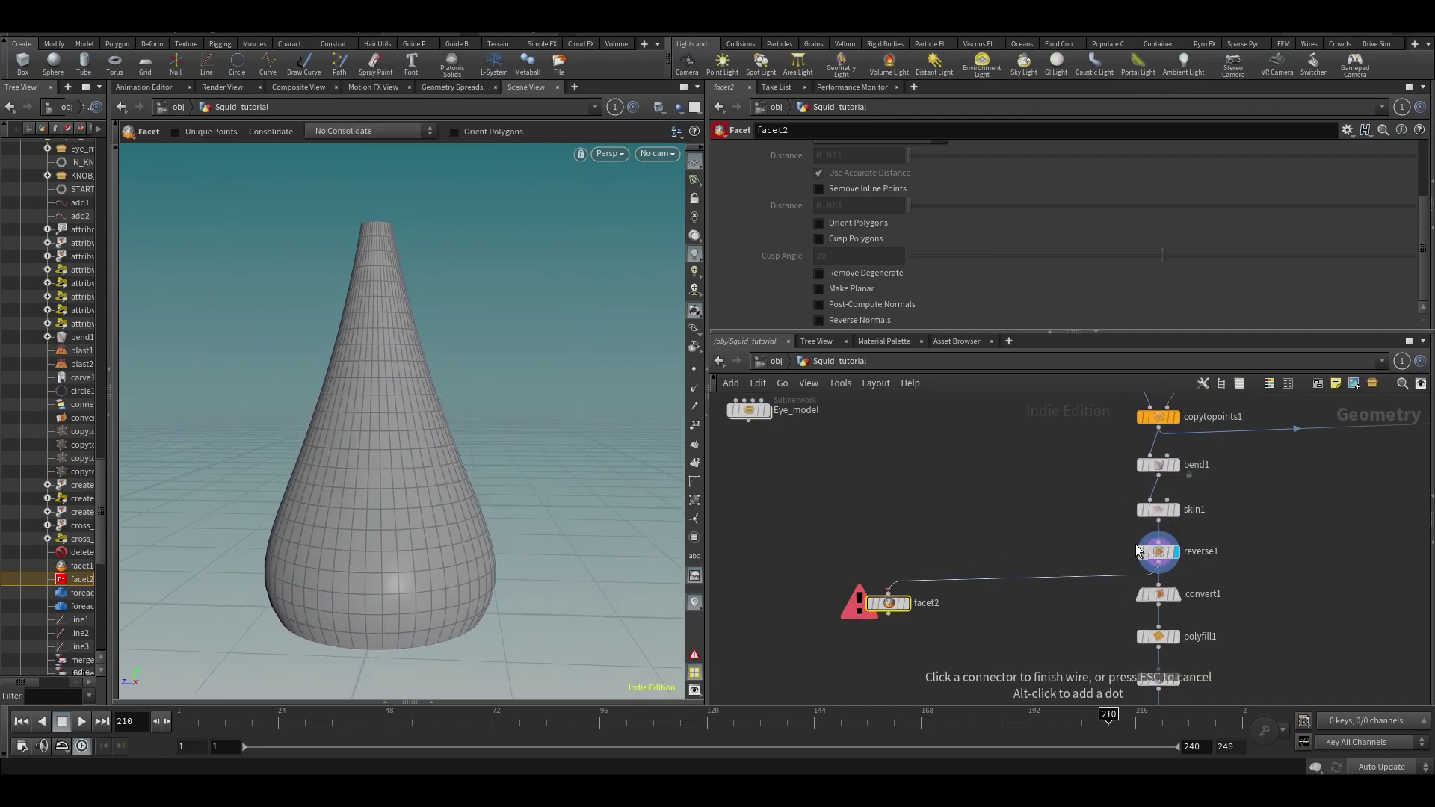
{"action": "left_click", "coordinate": [1158, 608]}
{"action": "middle_click_drag", "start_coordinate": [894, 555], "coordinate": [931, 492]}
{"action": "left_click_drag", "start_coordinate": [927, 540], "coordinate": [908, 551]}
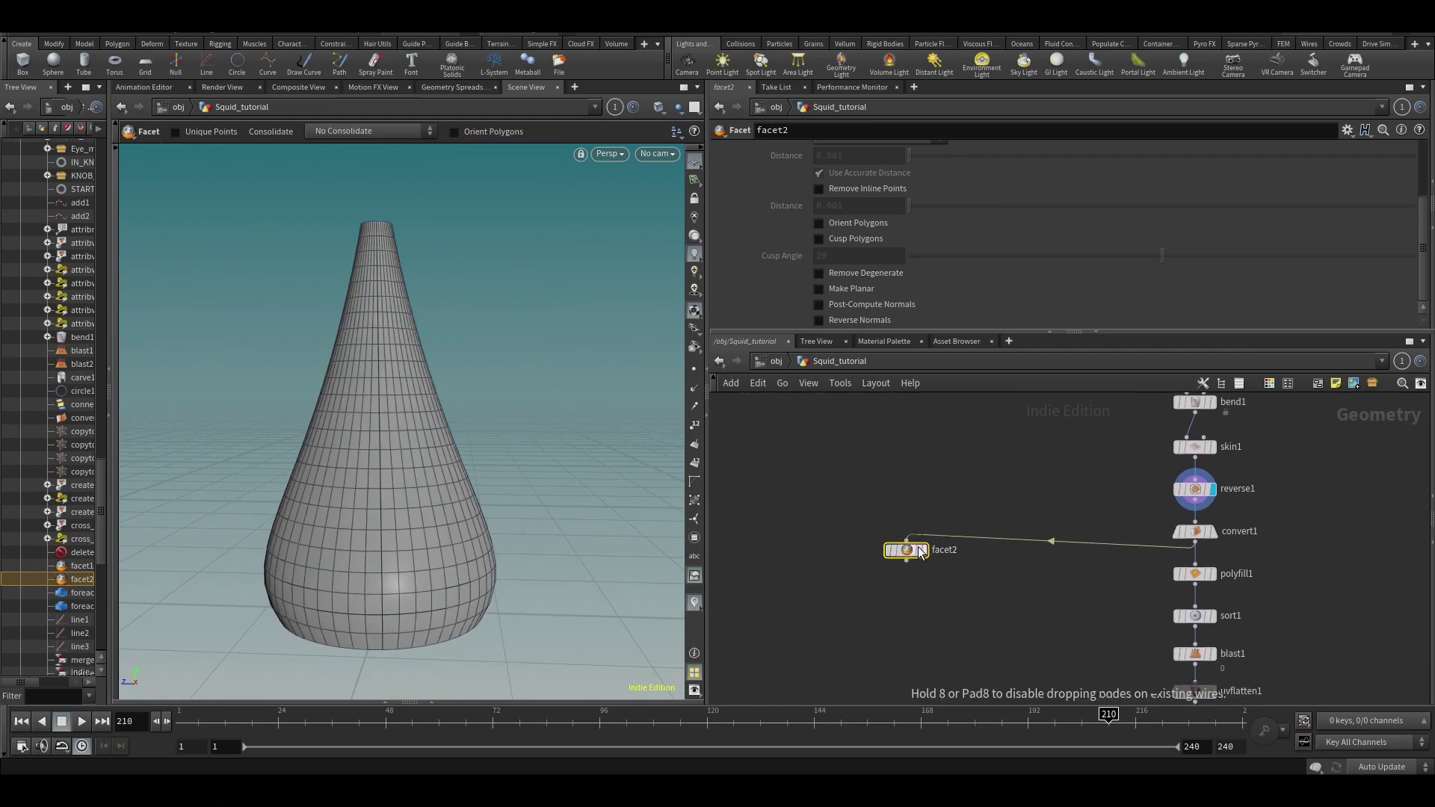
{"action": "left_click", "coordinate": [933, 532]}
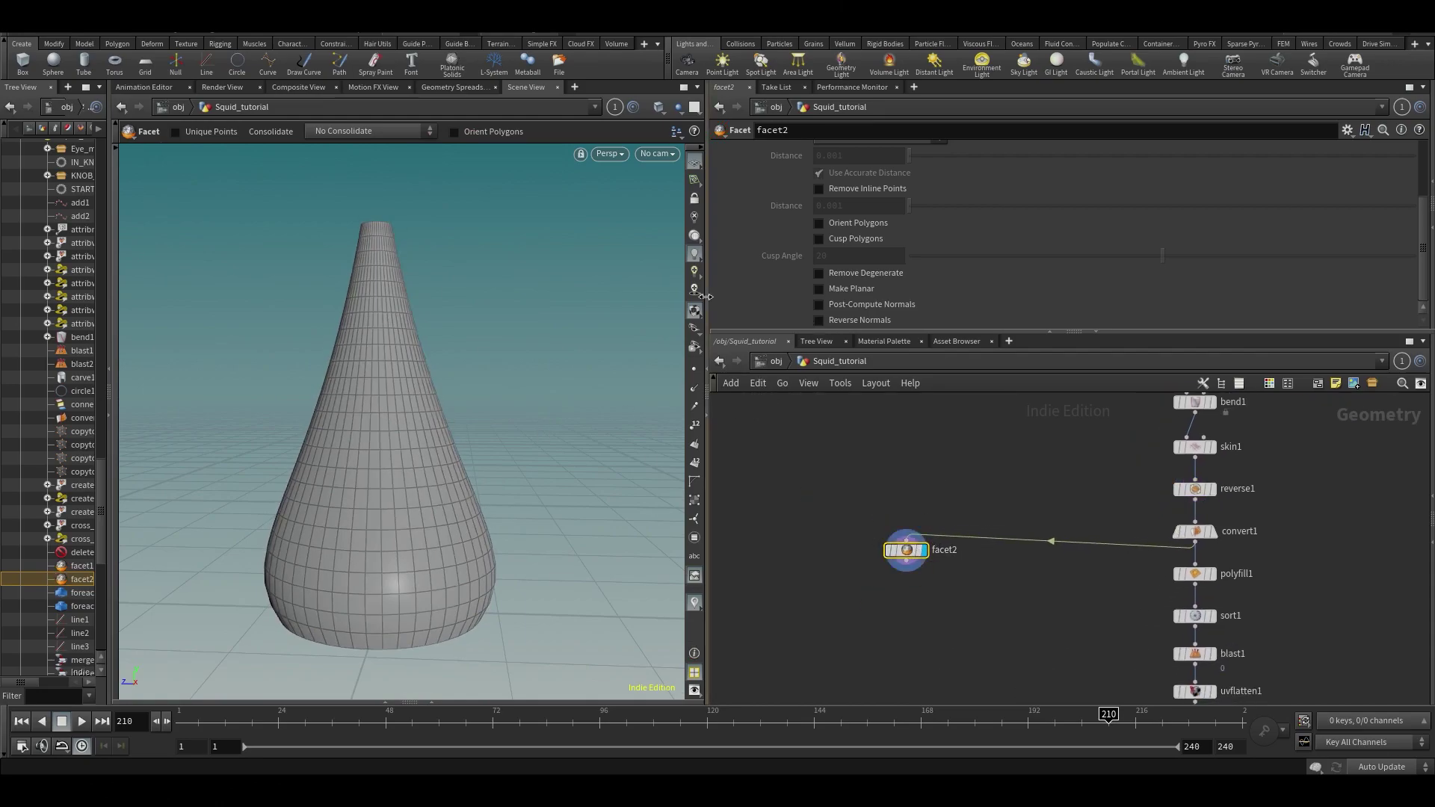
{"action": "left_click", "coordinate": [855, 306]}
{"action": "left_click", "coordinate": [695, 389]}
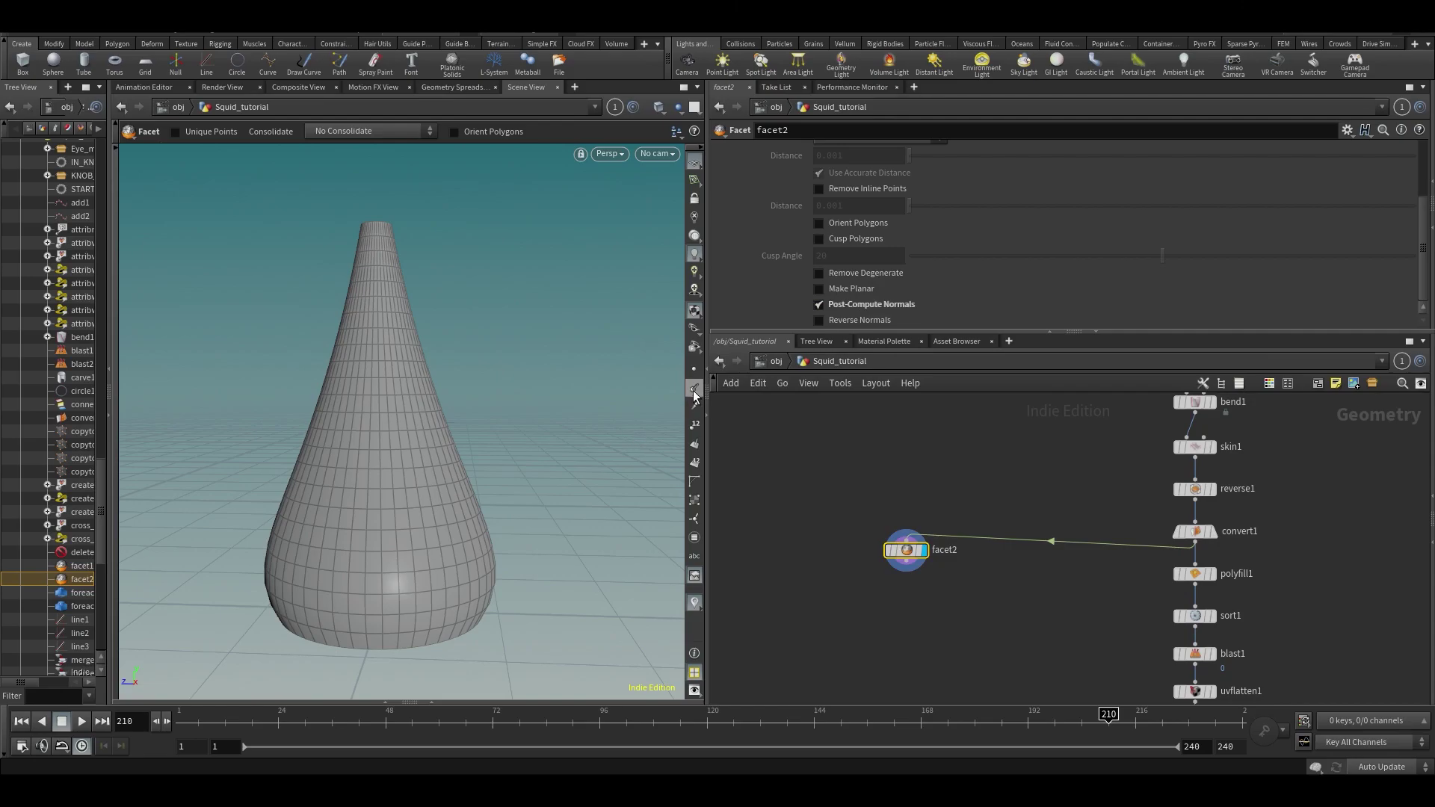
Step: Turn the cone upright and restore the split SQUID network and polyextrude5 parameter panes
{"action": "key", "text": "Escape"}
{"action": "left_click_drag", "start_coordinate": [538, 426], "coordinate": [568, 459]}
{"action": "middle_click_drag", "start_coordinate": [861, 553], "coordinate": [875, 566]}
{"action": "scroll", "coordinate": [927, 568], "scroll_direction": "down", "scroll_amount": 2}
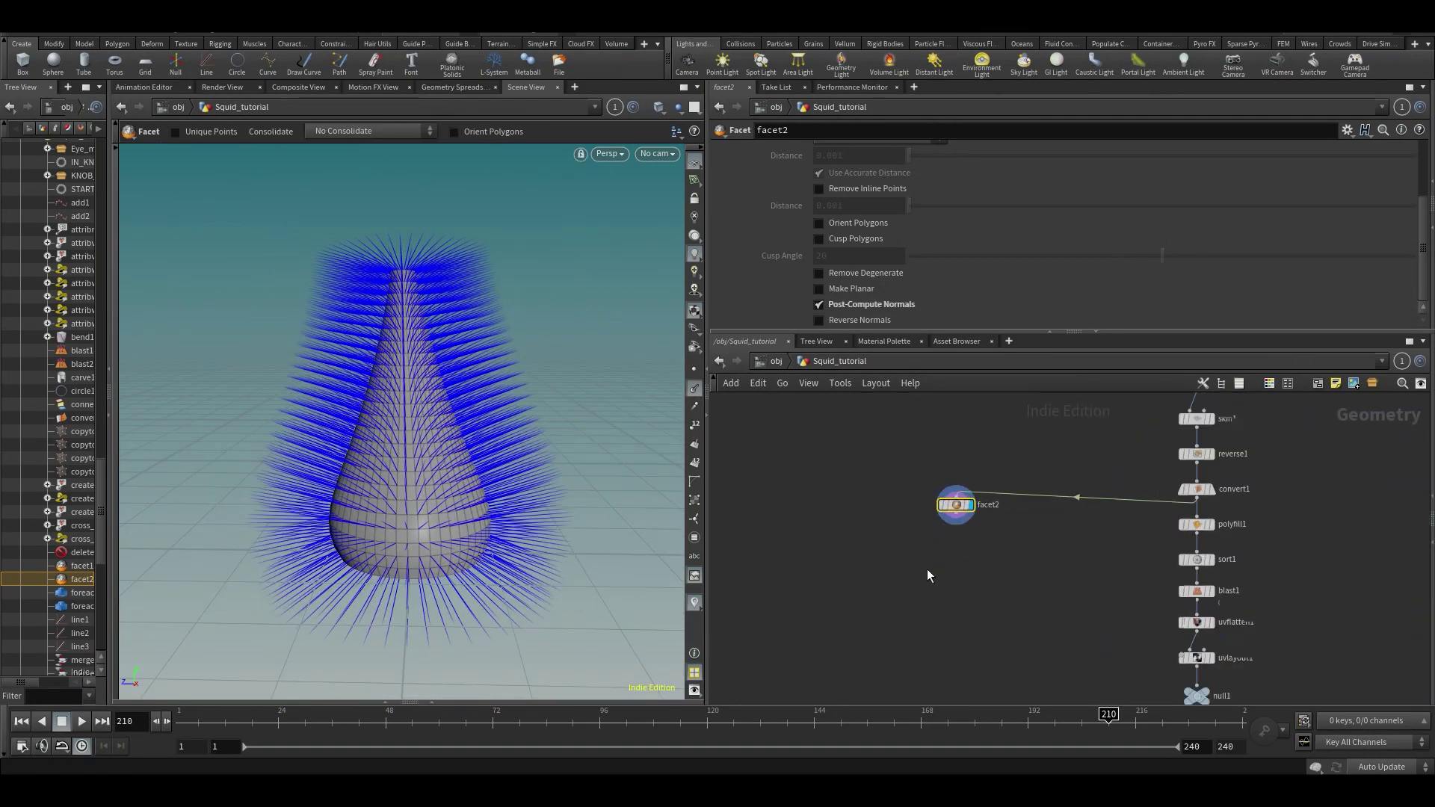
{"action": "scroll", "coordinate": [927, 572], "scroll_direction": "down", "scroll_amount": 1}
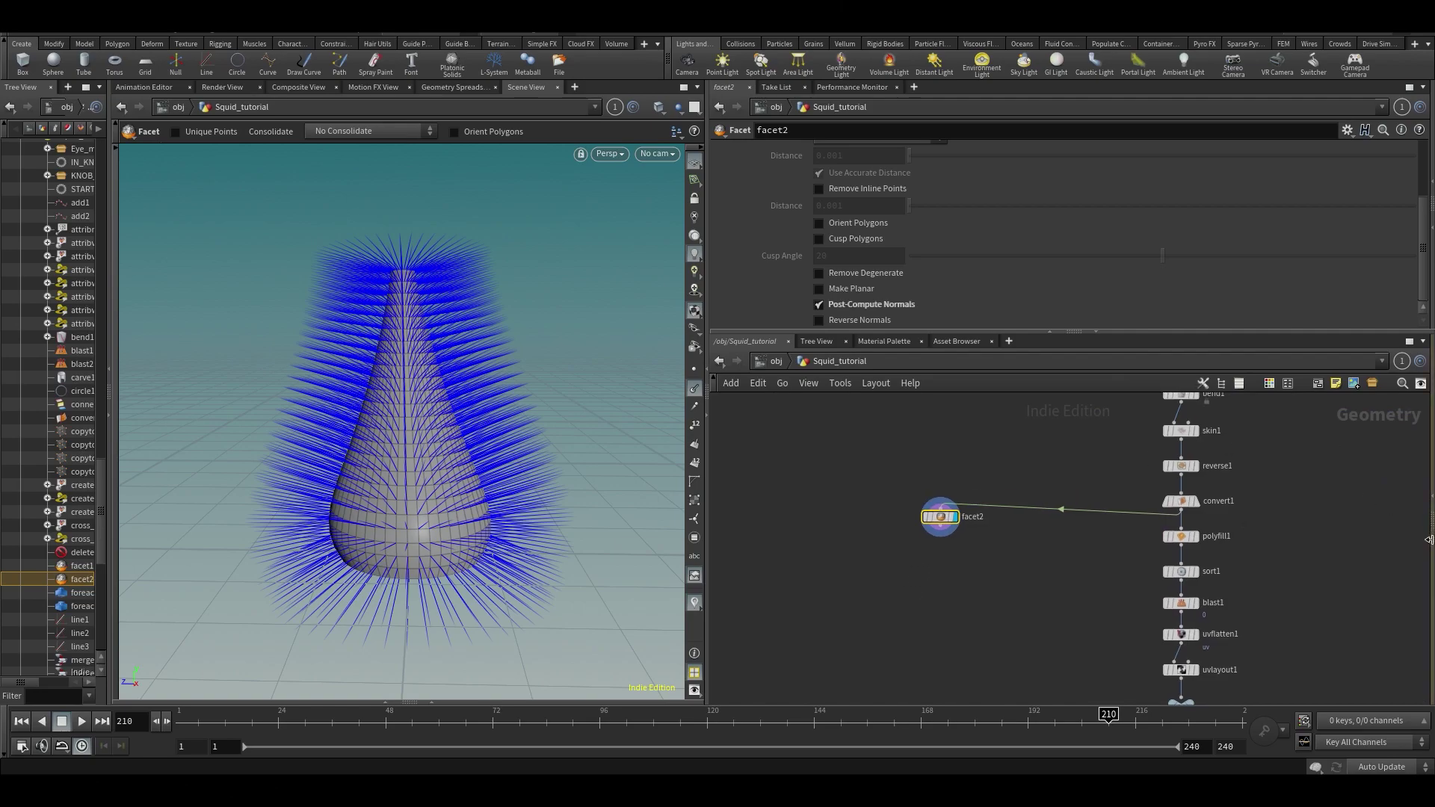
{"action": "key", "text": "alt+bracketleft"}
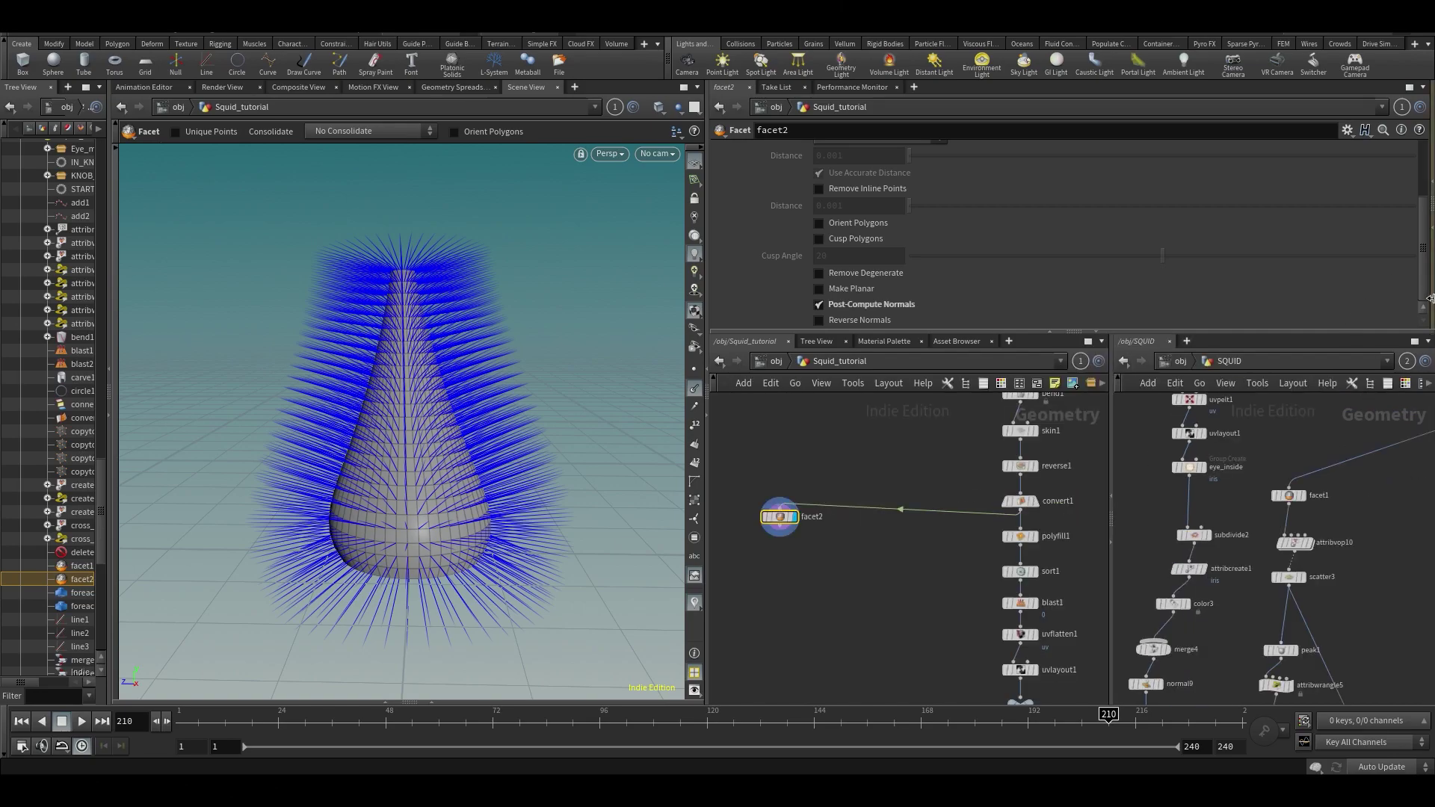
{"action": "key", "text": "alt+bracketleft"}
{"action": "middle_click_drag", "start_coordinate": [1246, 640], "coordinate": [1216, 583]}
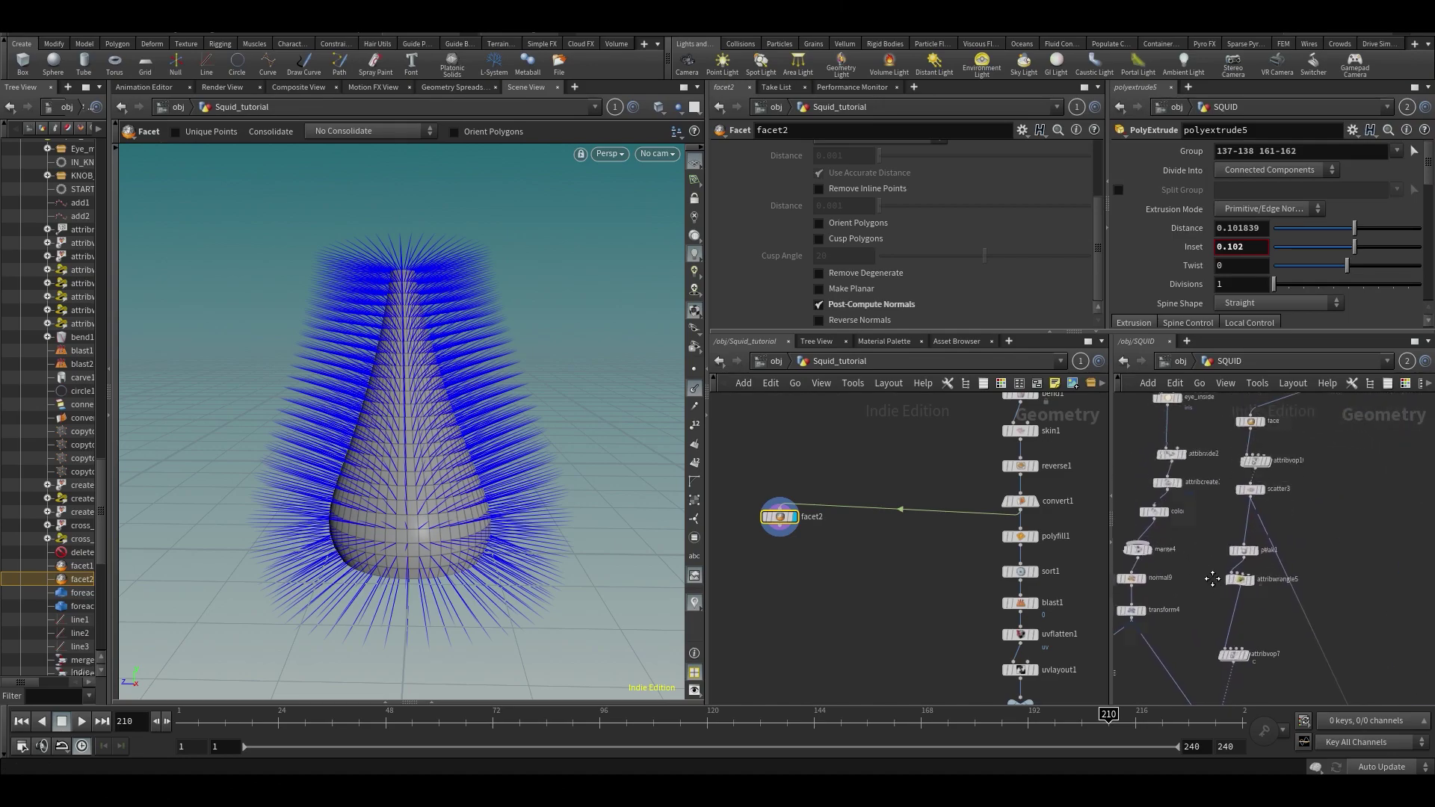
Step: Add a Scatter node below facet2, wired from its output and displayed
{"action": "key", "text": "Tab"}
{"action": "type", "text": "sca"}
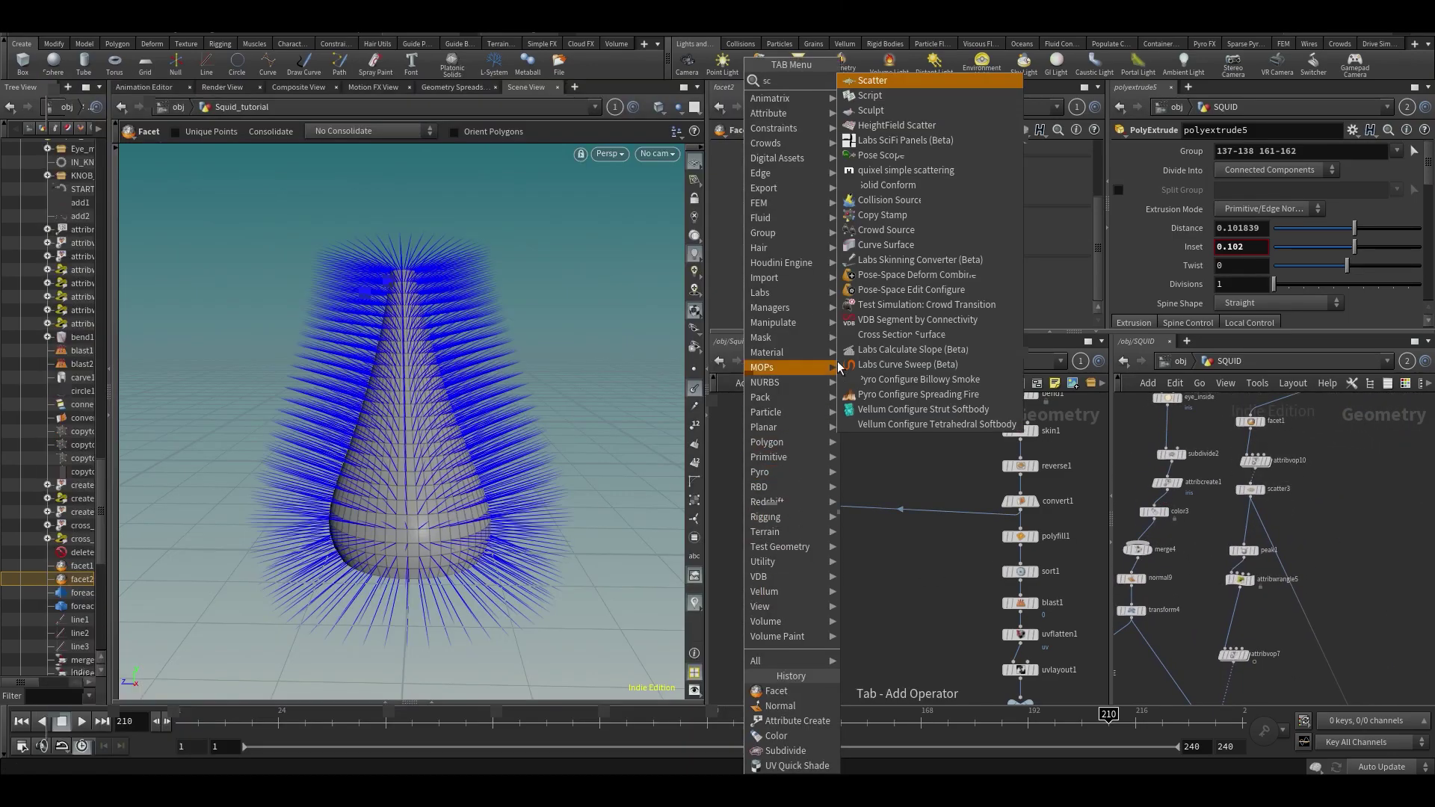
{"action": "left_click", "coordinate": [869, 81]}
{"action": "left_click", "coordinate": [774, 599]}
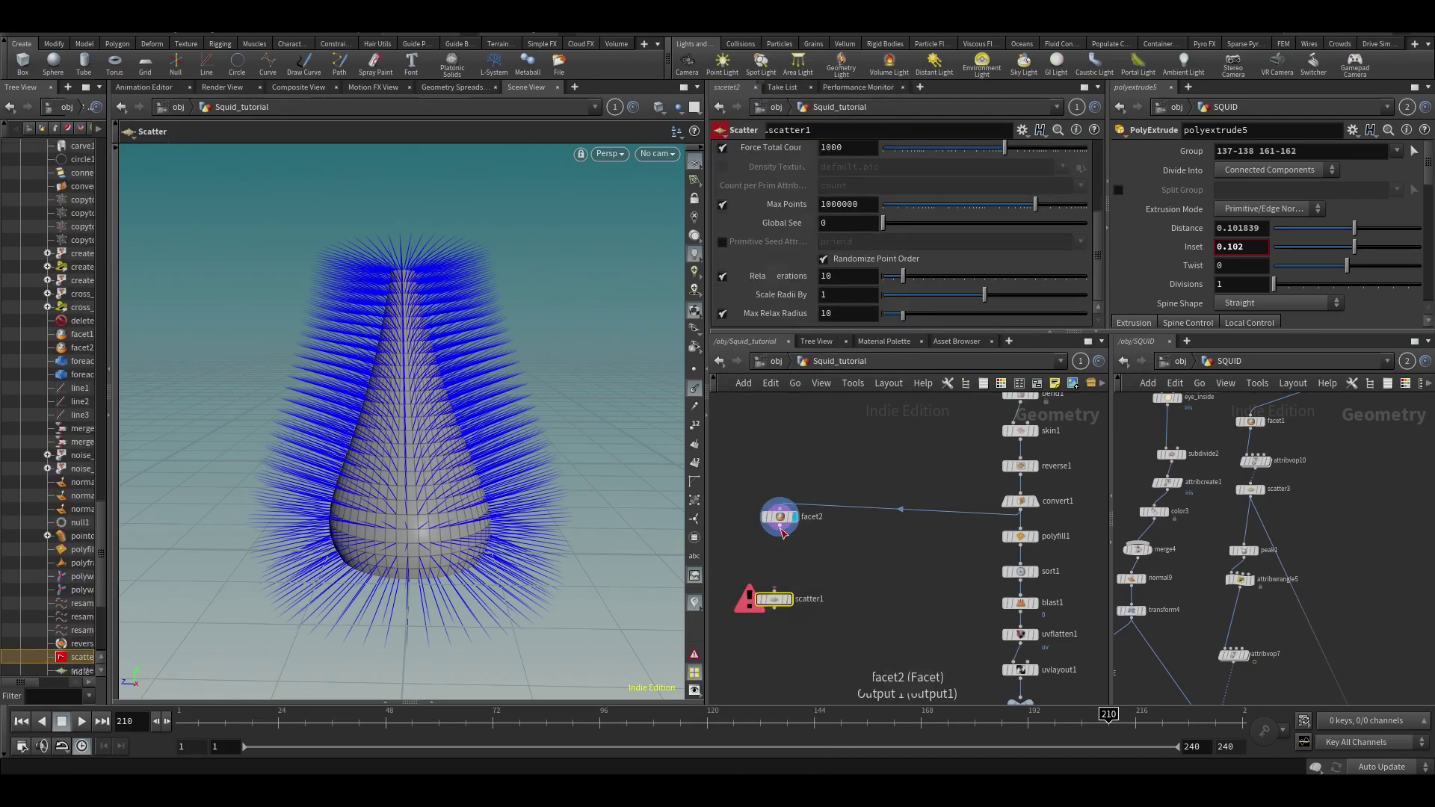
{"action": "left_click_drag", "start_coordinate": [780, 532], "coordinate": [775, 589]}
{"action": "left_click", "coordinate": [790, 591]}
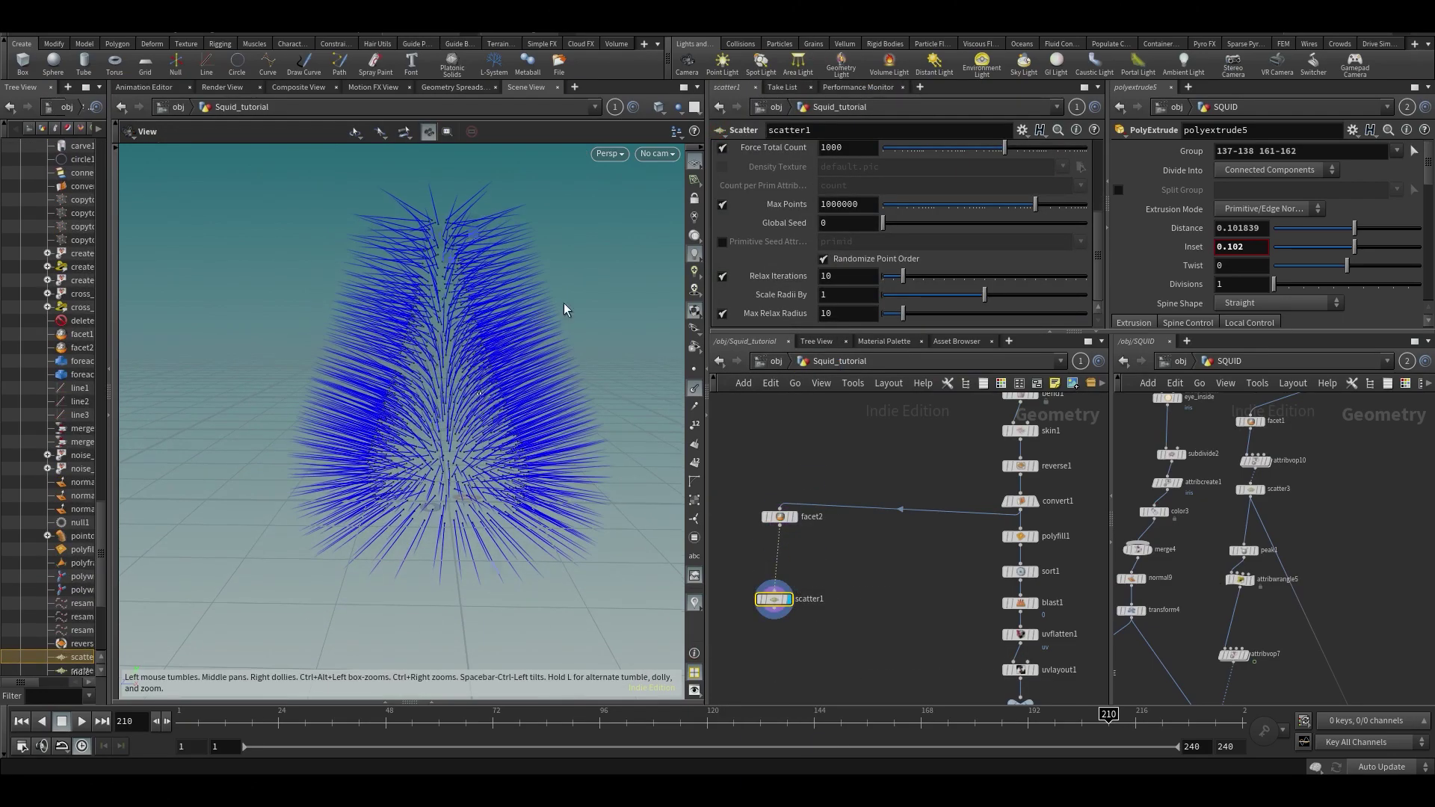
Step: Set the scatter's Force Total Count to 35, keeping max count 1000000, and hide normals
{"action": "left_click_drag", "start_coordinate": [1035, 206], "coordinate": [943, 216]}
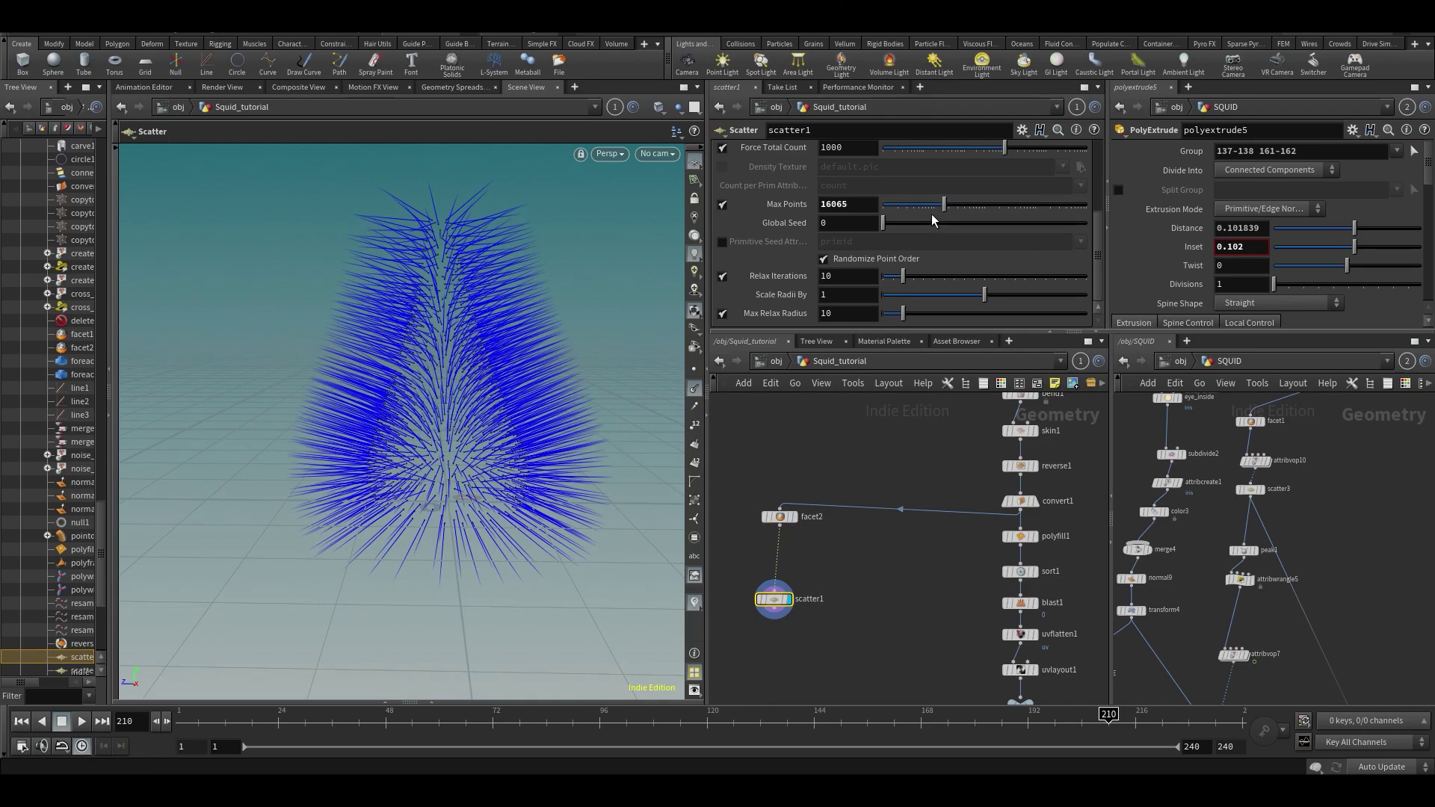
{"action": "key", "text": "ctrl+z"}
{"action": "left_click_drag", "start_coordinate": [1004, 147], "coordinate": [946, 151]}
{"action": "left_click", "coordinate": [695, 388]}
Step: Add a Copy to Points node, copytopoints5, below scatter1
{"action": "scroll", "coordinate": [476, 436], "scroll_direction": "up", "scroll_amount": 3}
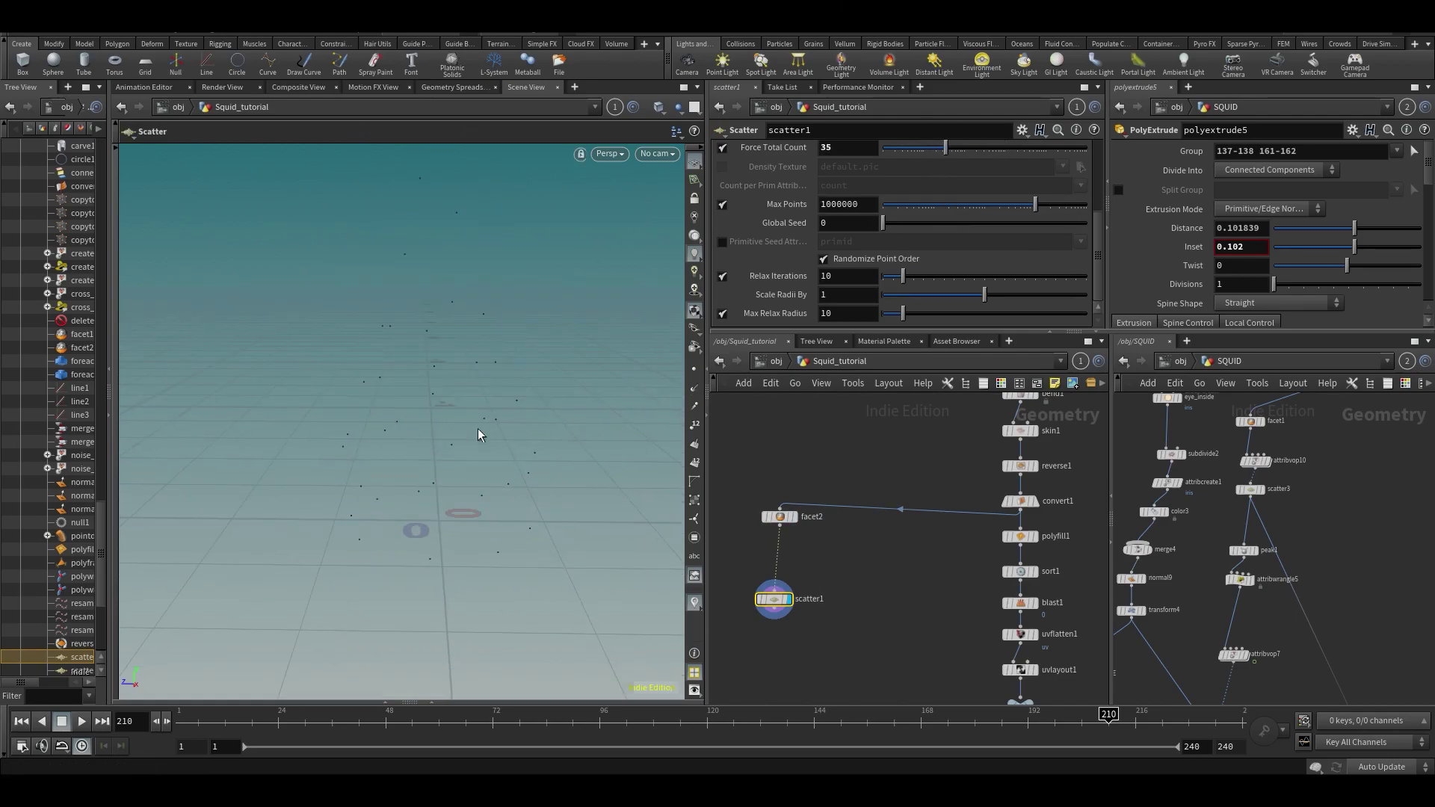
{"action": "middle_click_drag", "start_coordinate": [724, 630], "coordinate": [836, 622]}
{"action": "key", "text": "Tab"}
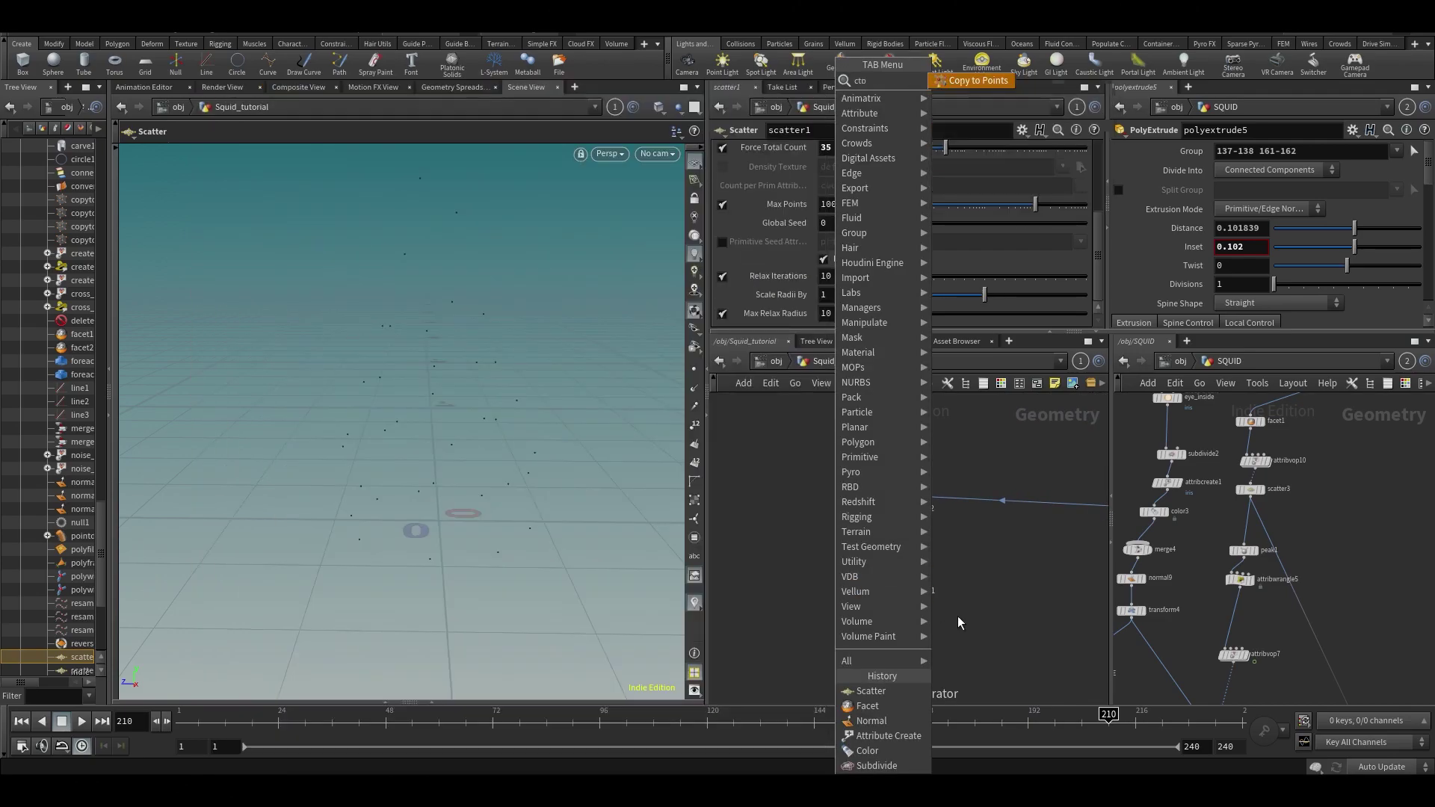
{"action": "left_click", "coordinate": [957, 616]}
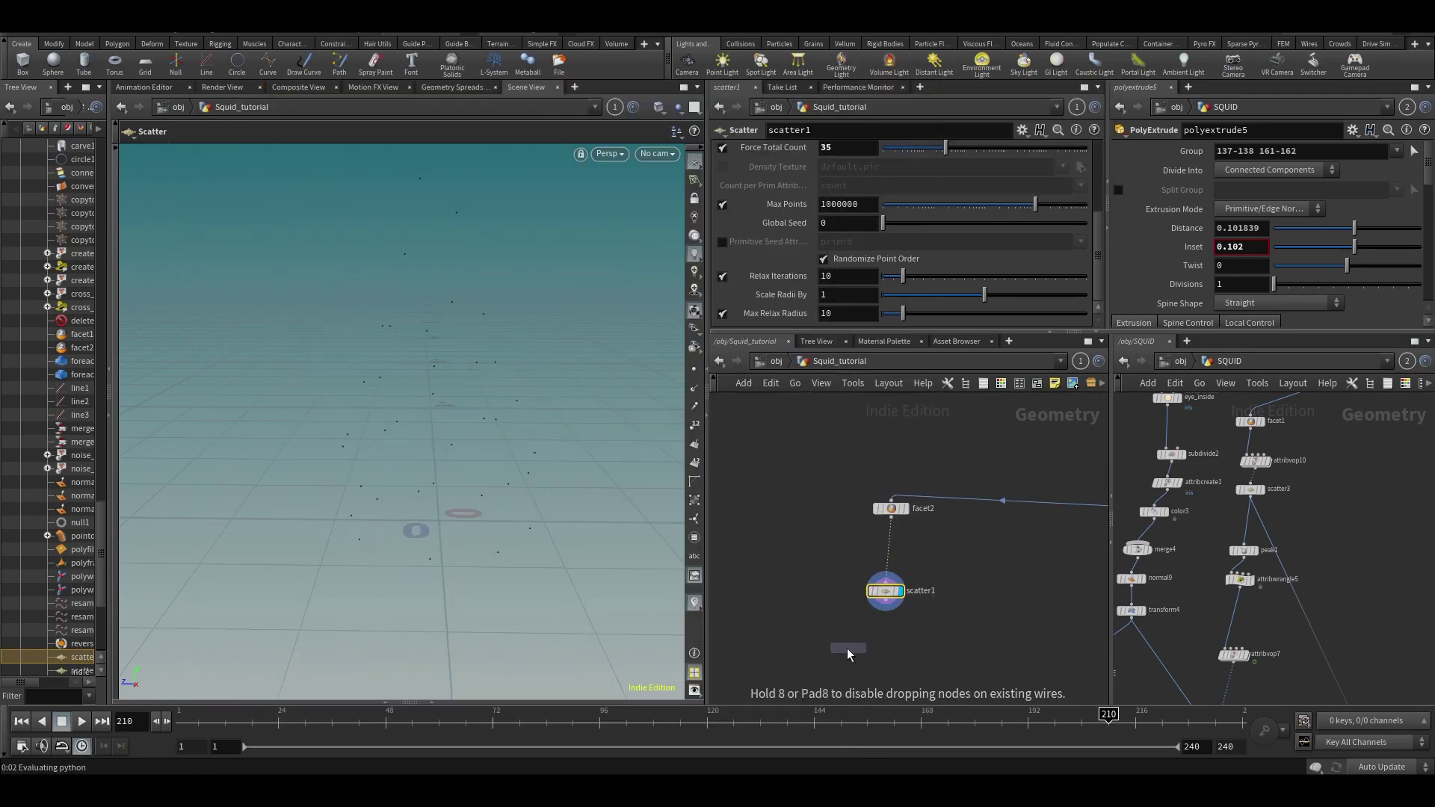
{"action": "left_click", "coordinate": [846, 648]}
Step: Paste the Eye_model node and place it beside facet2
{"action": "middle_click_drag", "start_coordinate": [828, 528], "coordinate": [828, 571]}
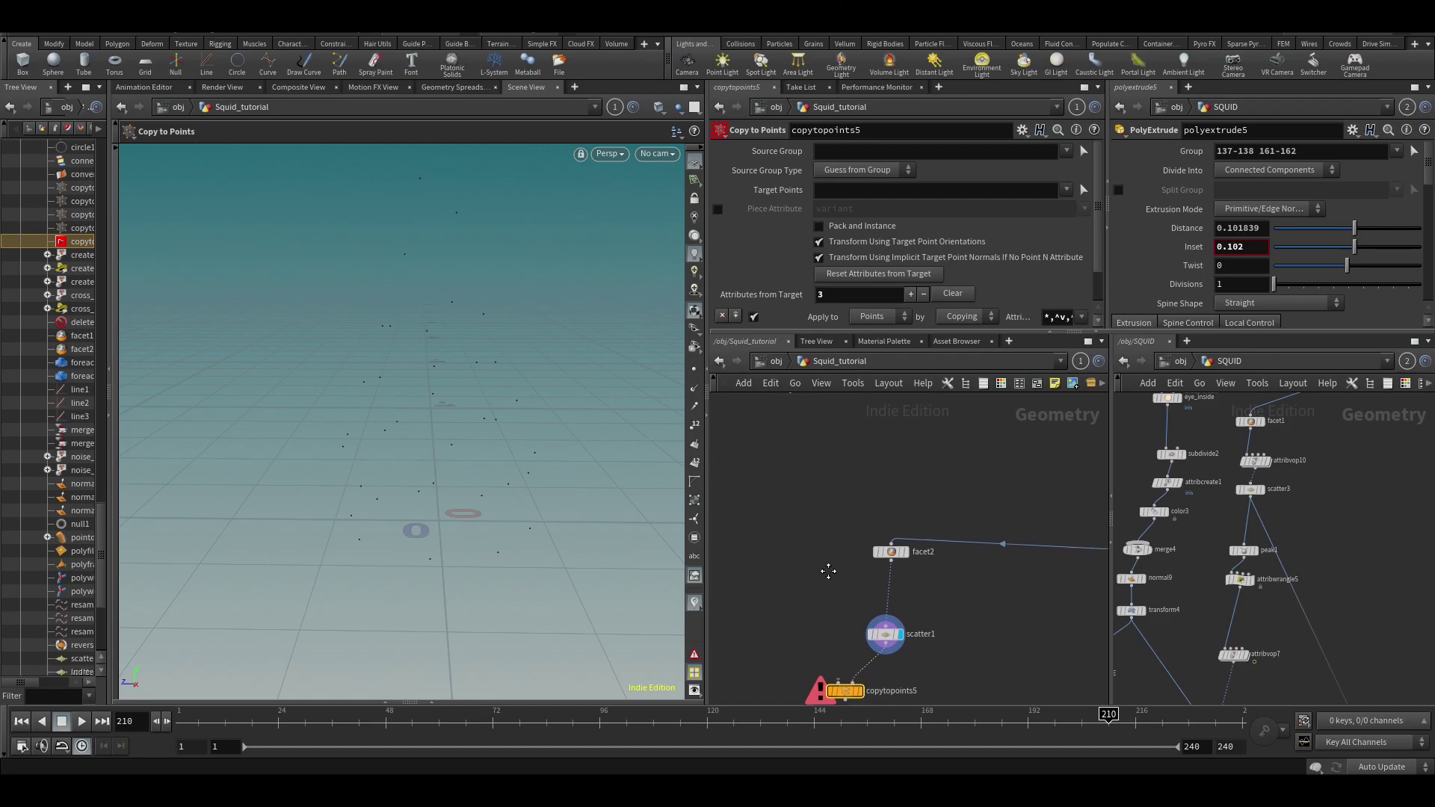
{"action": "scroll", "coordinate": [828, 571], "scroll_direction": "down", "scroll_amount": 5}
{"action": "key", "text": "ctrl+v"}
{"action": "left_click_drag", "start_coordinate": [815, 516], "coordinate": [758, 490]}
{"action": "scroll", "coordinate": [830, 634], "scroll_direction": "up", "scroll_amount": 5}
Step: Wire Eye_model into copytopoints5's first input and enable Pack and Instance
{"action": "left_click", "coordinate": [855, 653]}
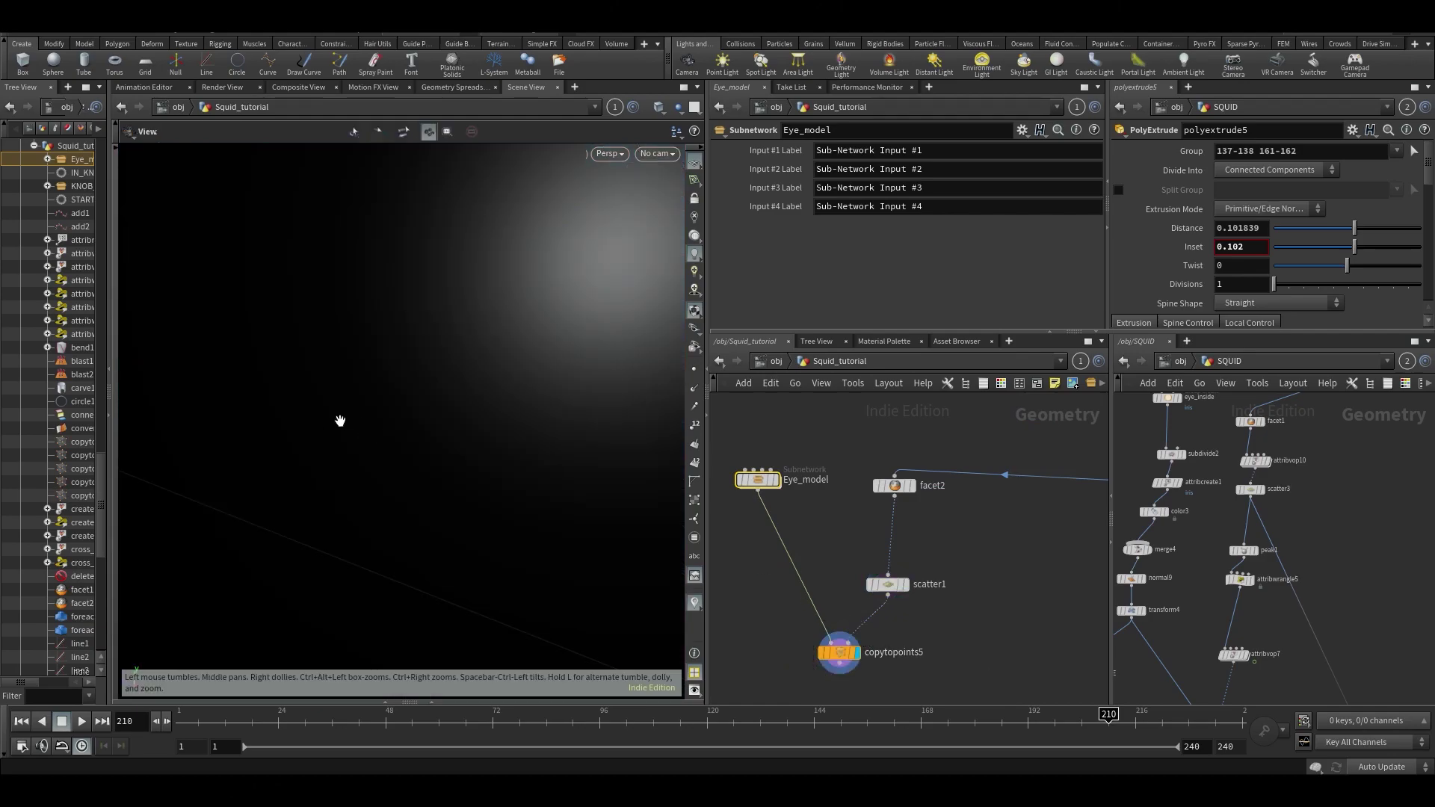
{"action": "left_click", "coordinate": [841, 653]}
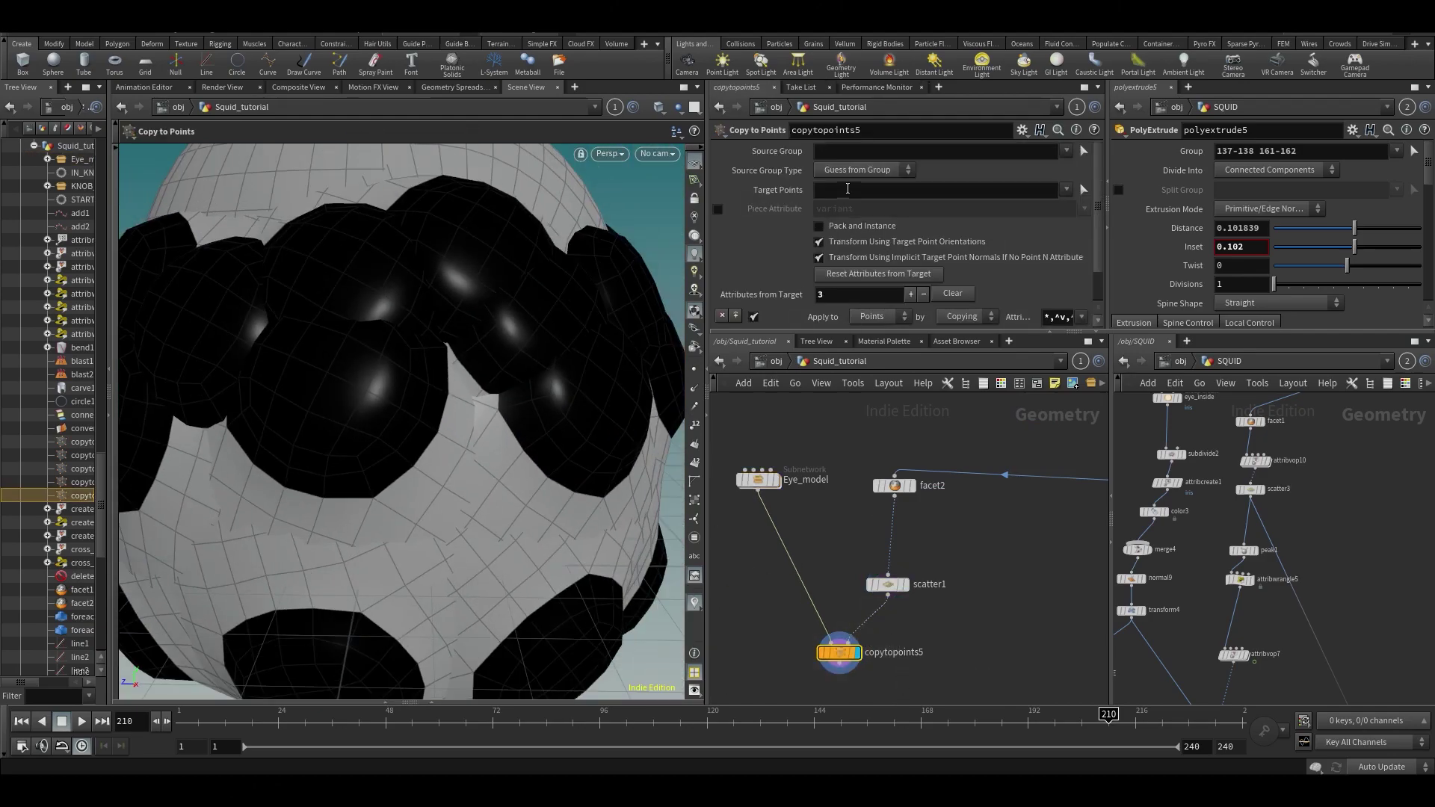
{"action": "left_click", "coordinate": [835, 229]}
{"action": "scroll", "coordinate": [932, 488], "scroll_direction": "up", "scroll_amount": 1}
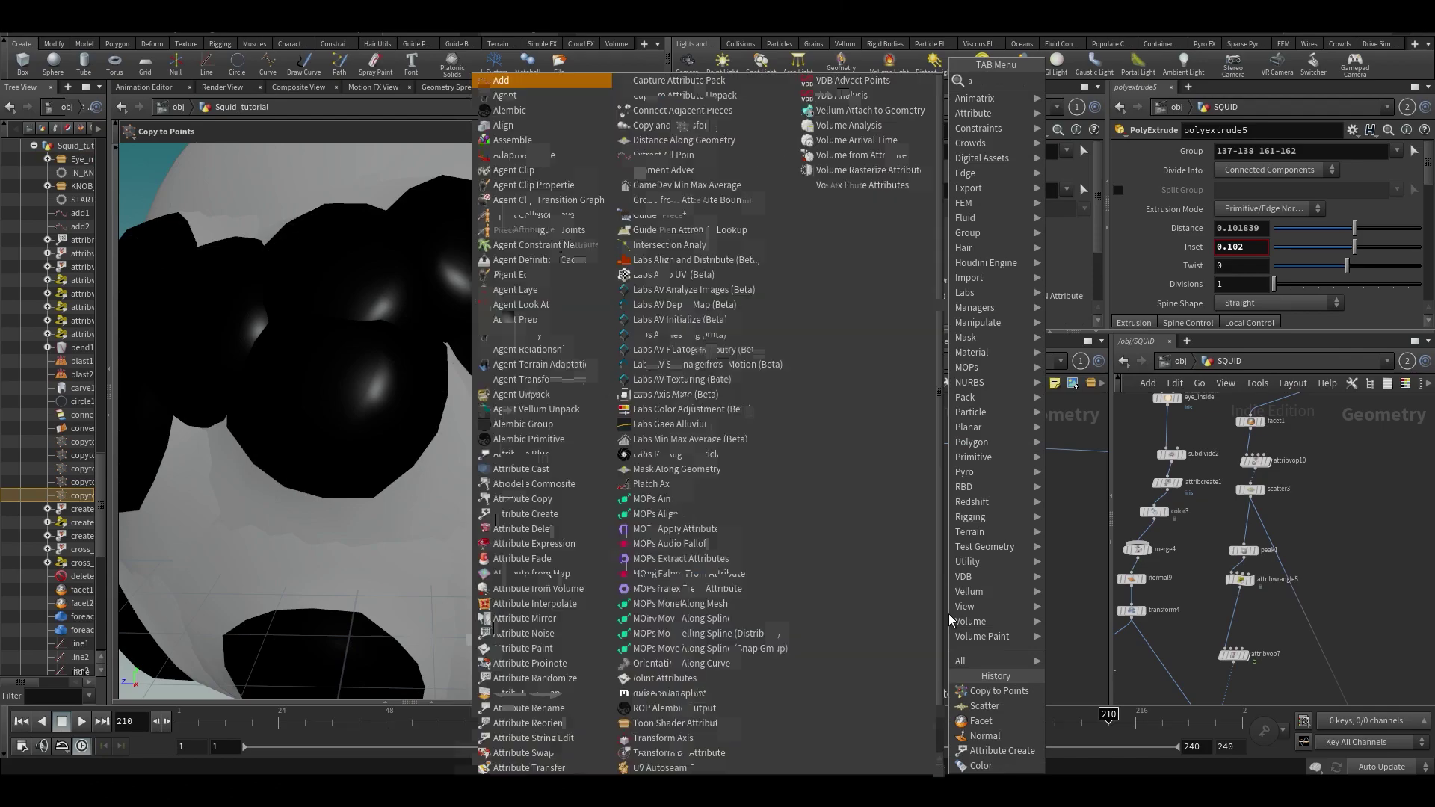
Step: Insert an Attribute Create node between scatter1 and copytopoints5
{"action": "key", "text": "Tab"}
{"action": "type", "text": "acrea"}
{"action": "left_click", "coordinate": [1077, 82]}
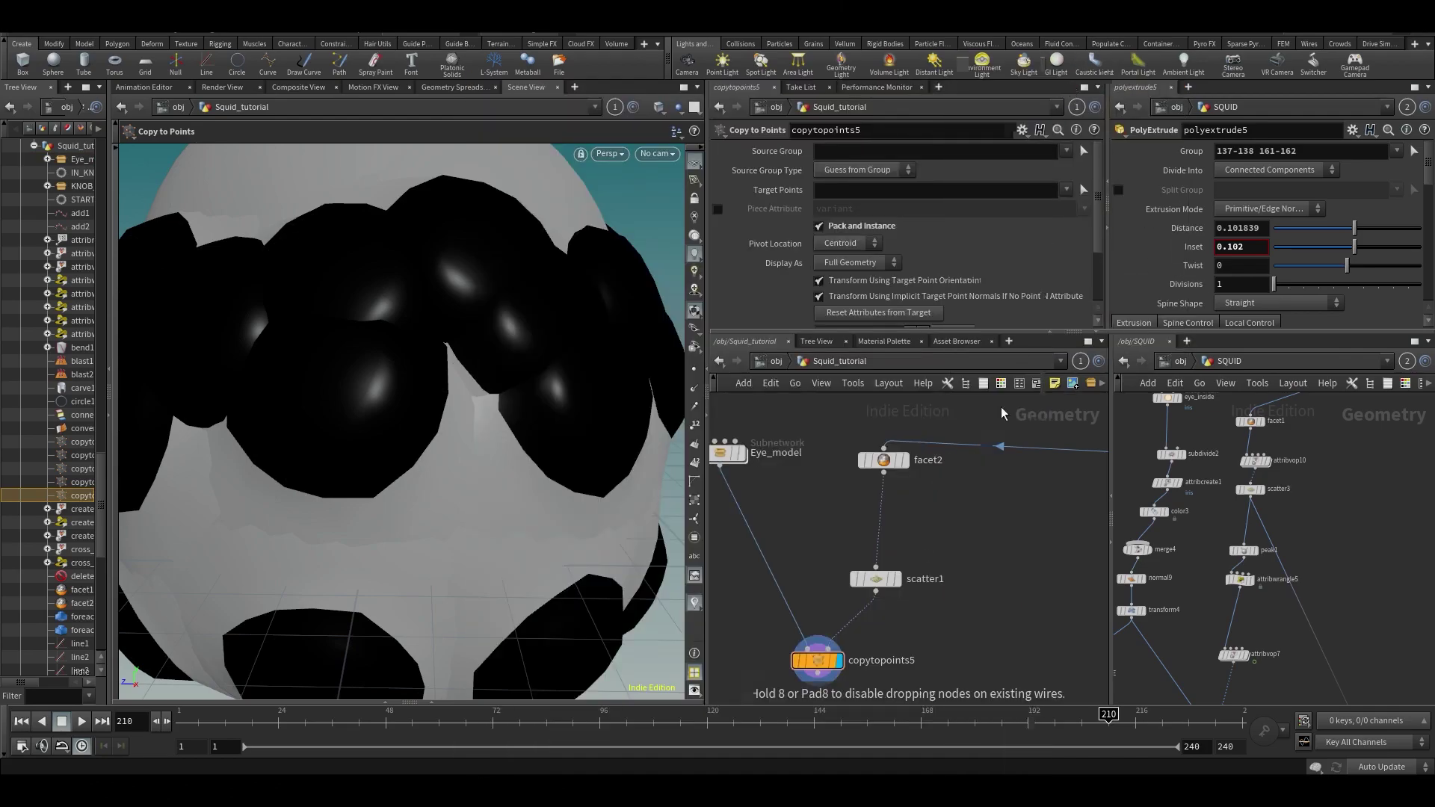
{"action": "left_click", "coordinate": [847, 607]}
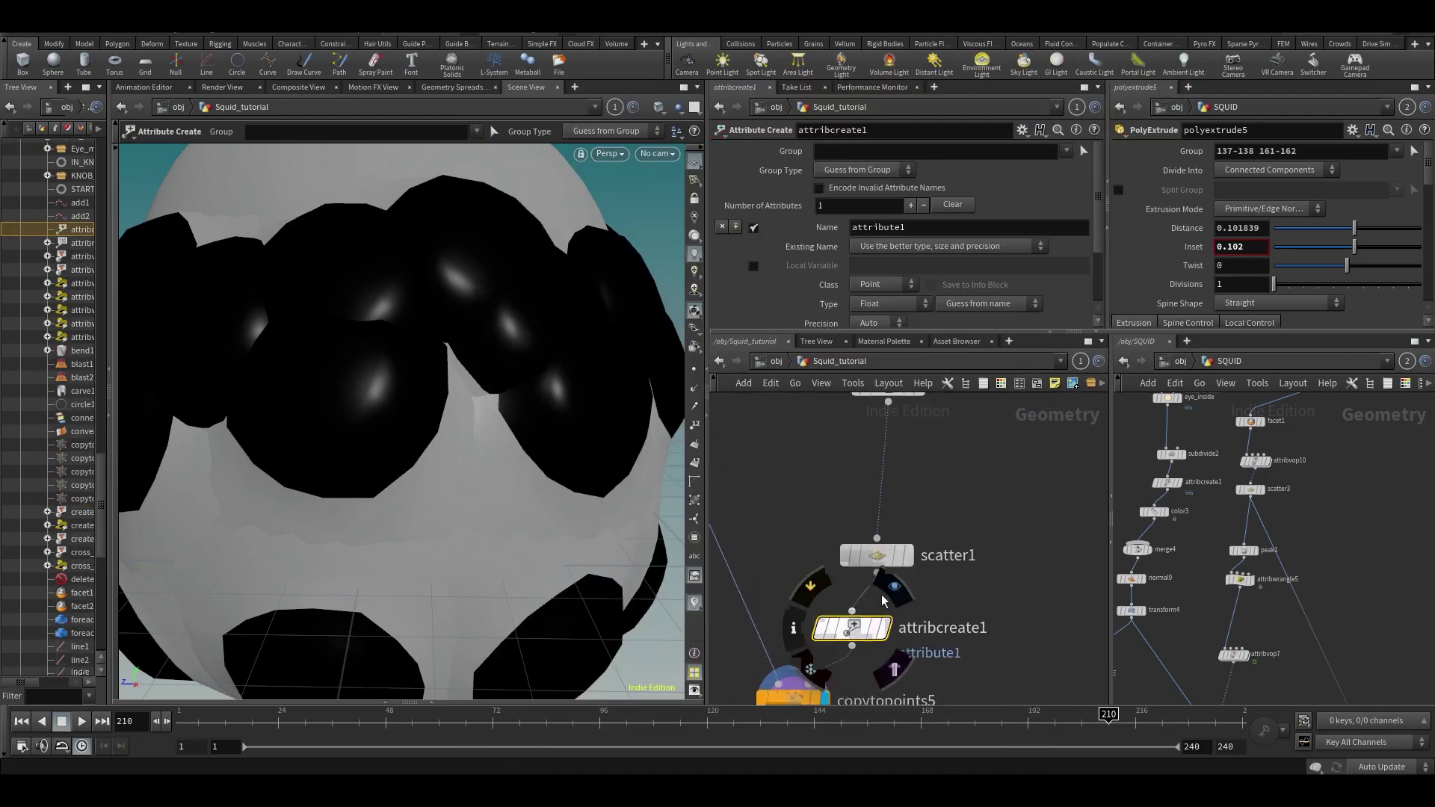
Step: Name the new attribute pscale and set its value to .1, then .03
{"action": "double_click", "coordinate": [911, 232]}
{"action": "type", "text": "pscale"}
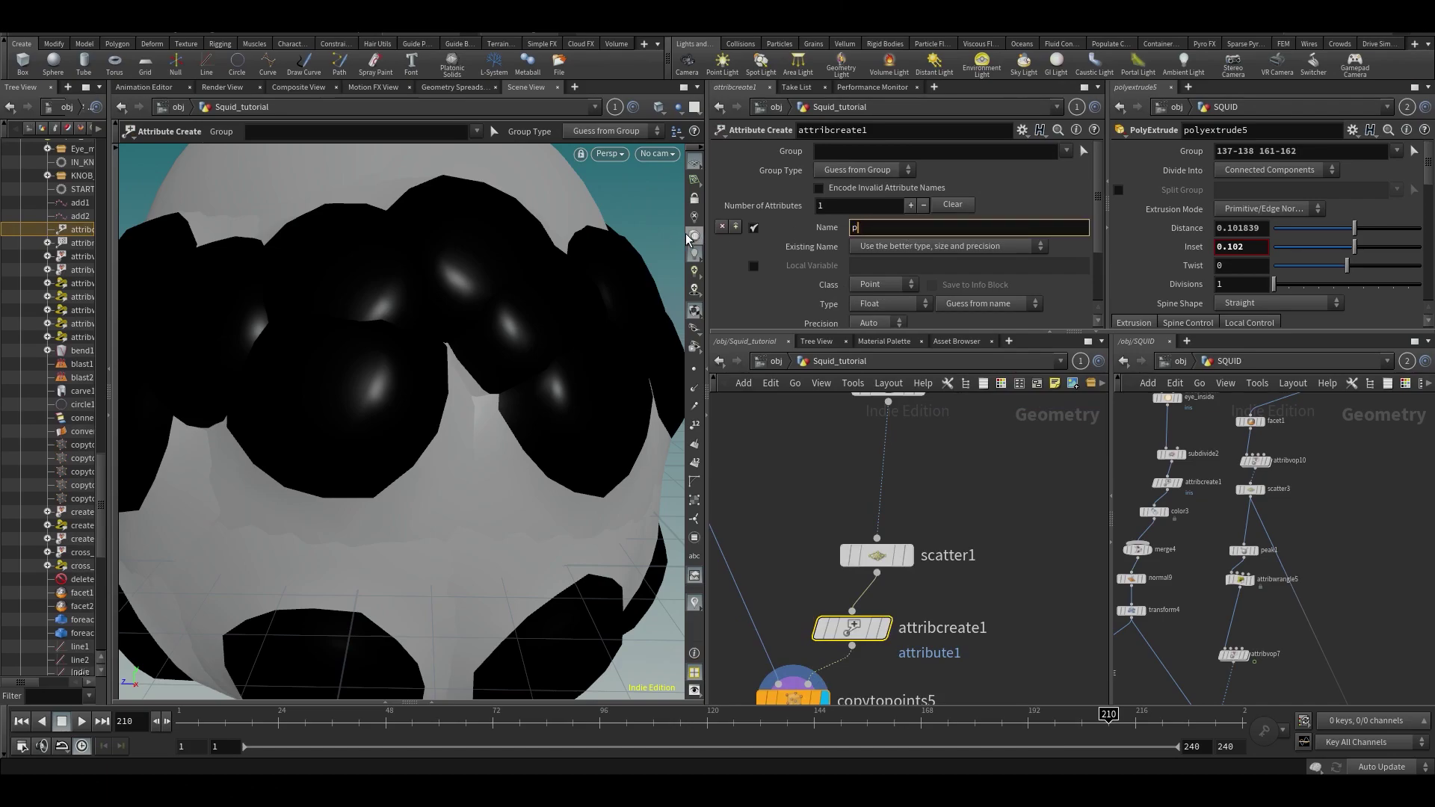
{"action": "key", "text": "Return"}
{"action": "scroll", "coordinate": [724, 253], "scroll_direction": "down", "scroll_amount": 3}
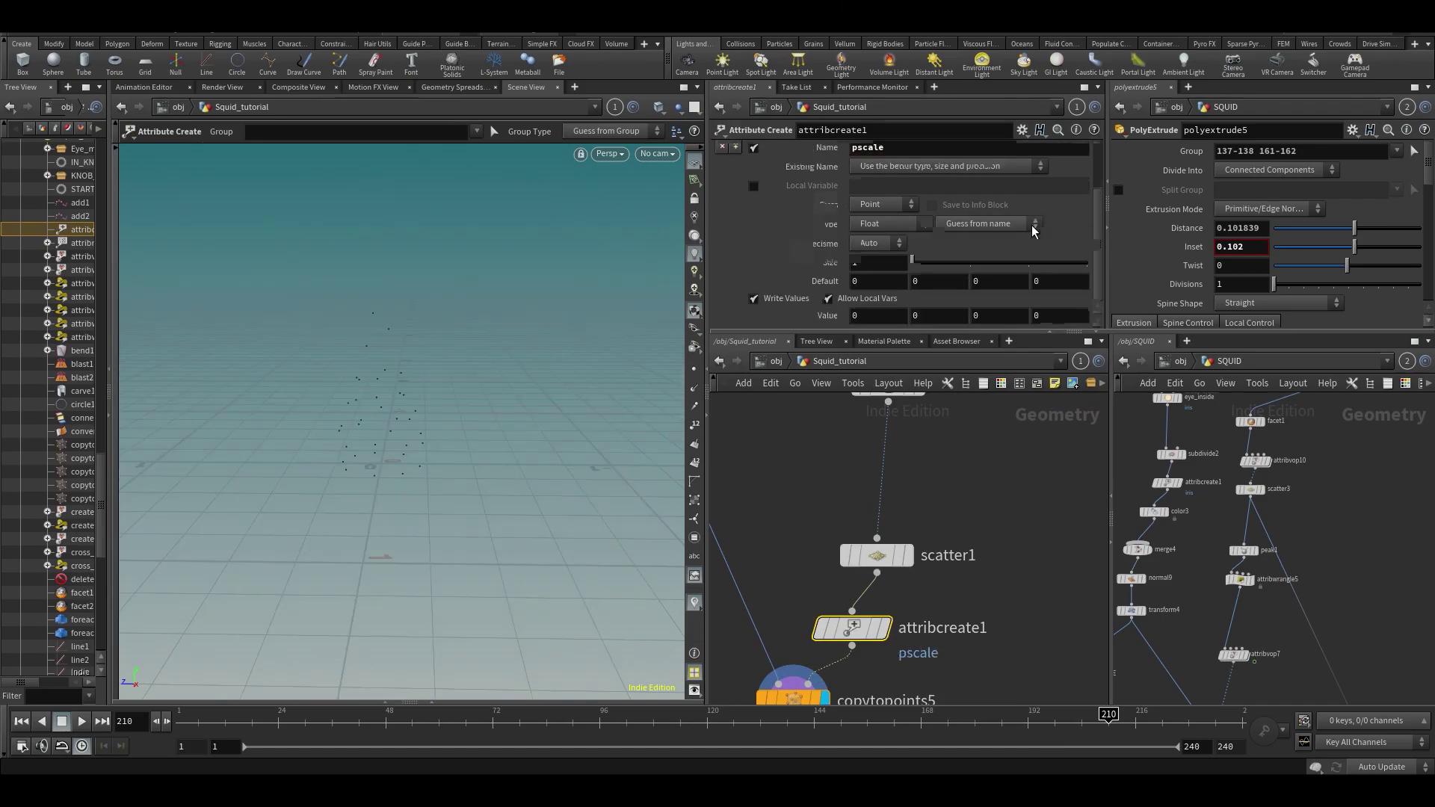
{"action": "type", "text": ".1"}
{"action": "key", "text": "Return"}
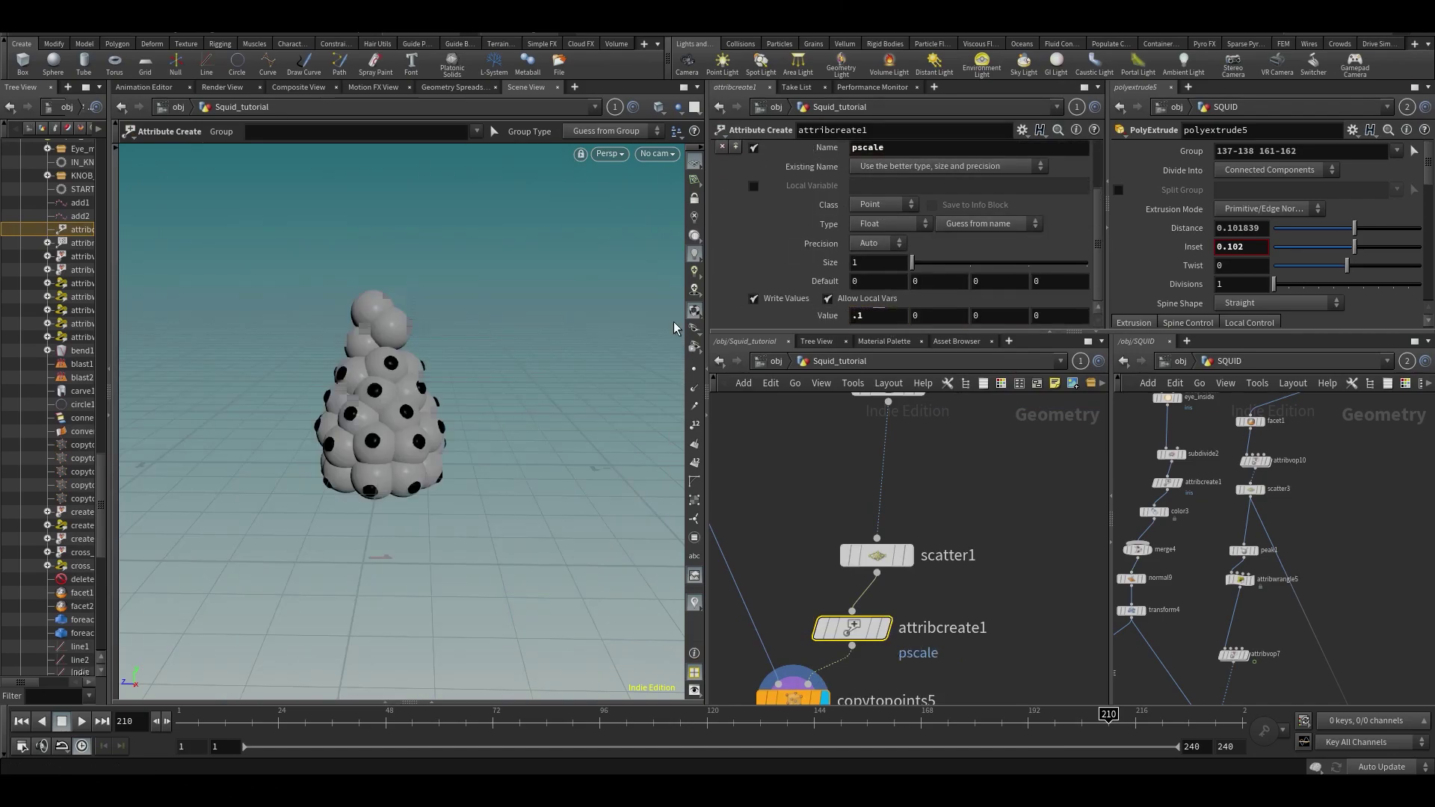
{"action": "key", "text": "Escape"}
{"action": "scroll", "coordinate": [427, 387], "scroll_direction": "up", "scroll_amount": 5}
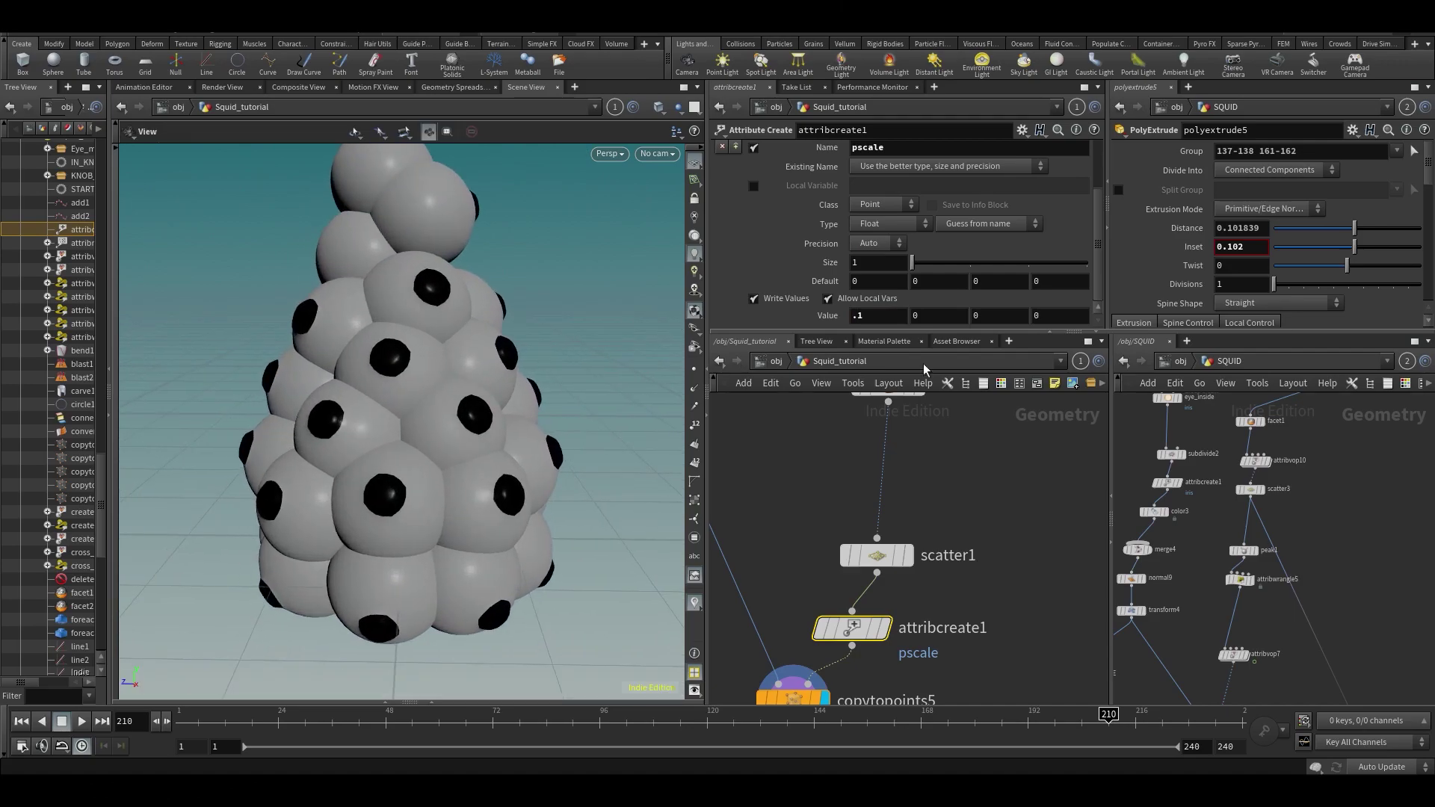
{"action": "left_click", "coordinate": [882, 314]}
{"action": "type", "text": ".03"}
{"action": "key", "text": "Return"}
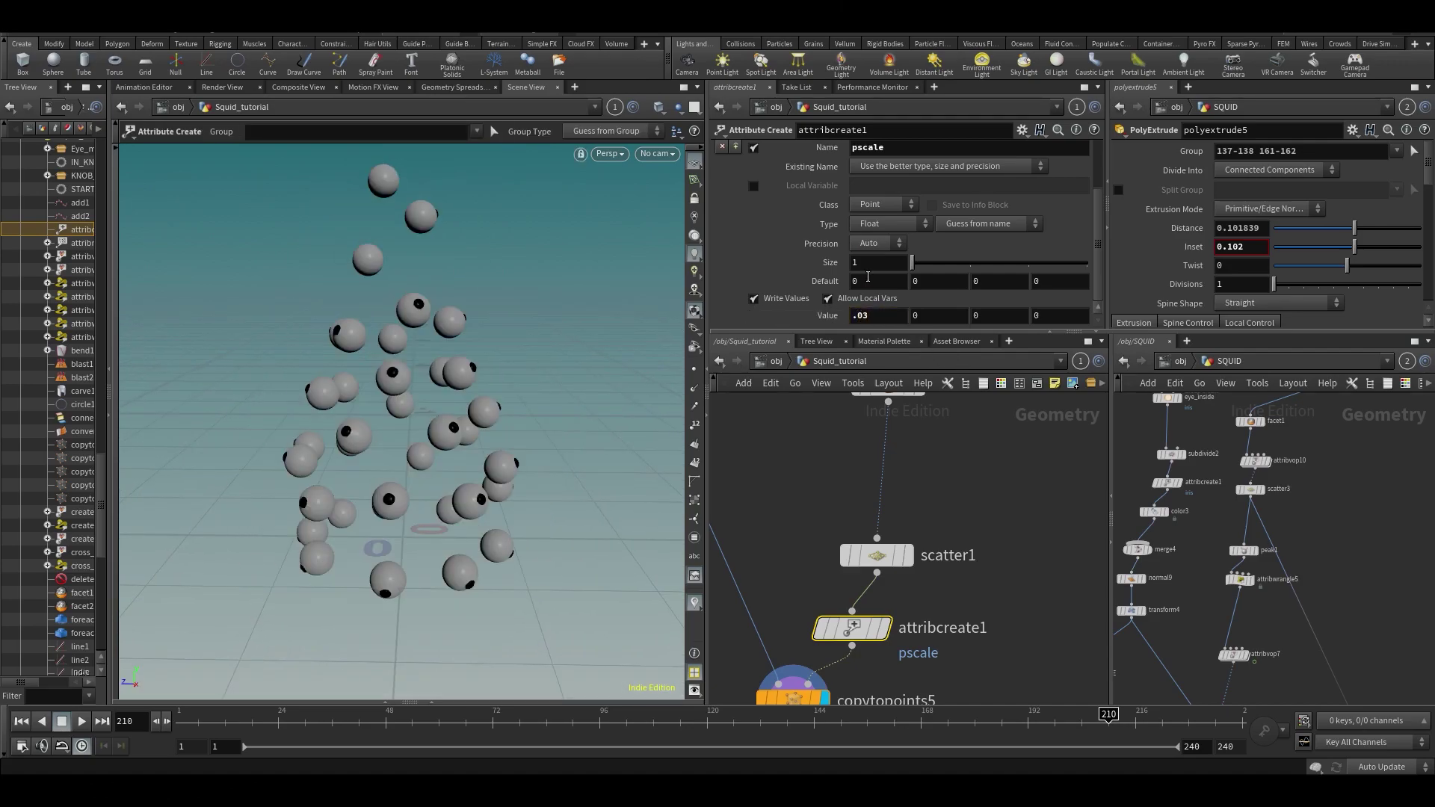
Step: Save the scene and delete the attribcreate1 node
{"action": "key", "text": "ctrl+s"}
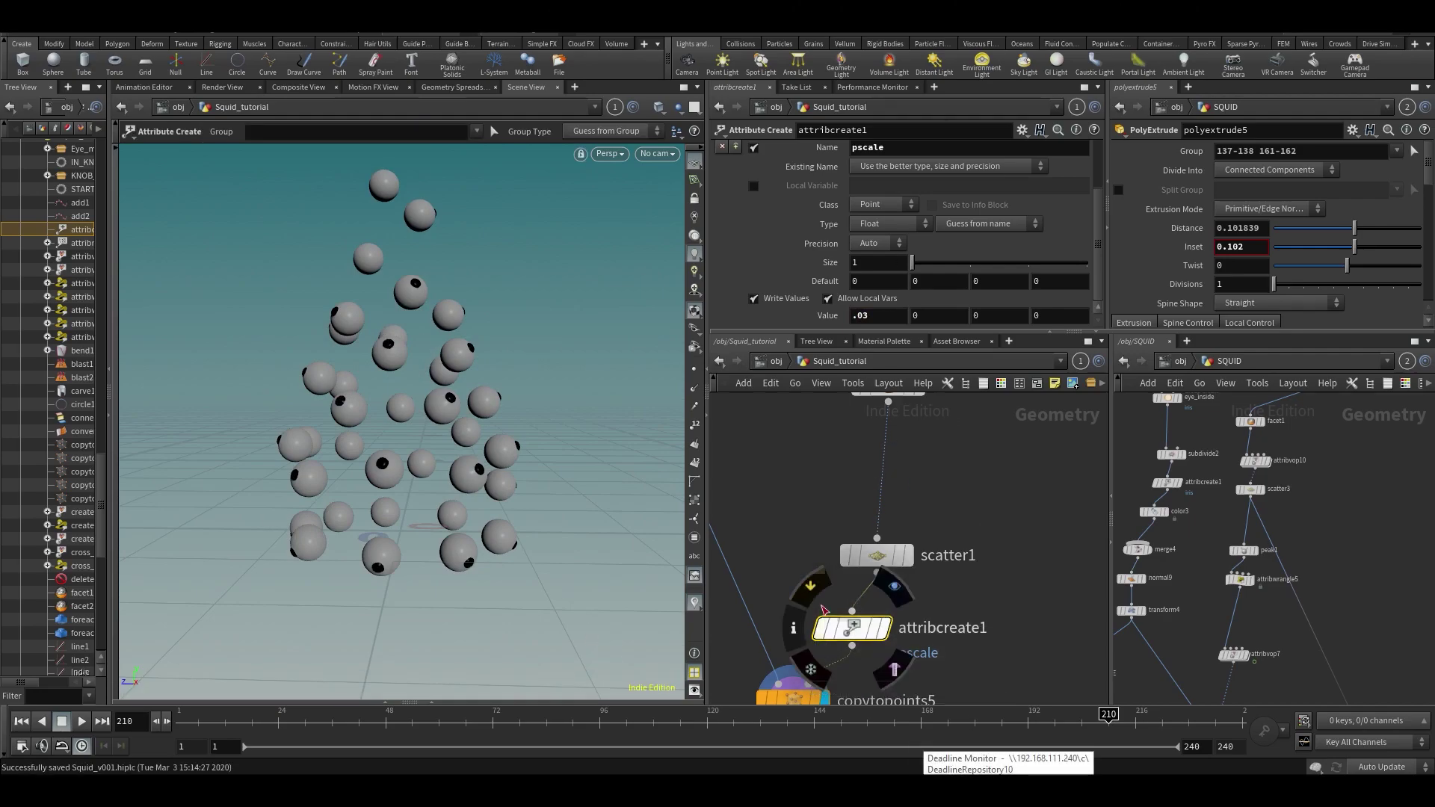
{"action": "key", "text": "Delete"}
{"action": "key", "text": "Tab"}
Step: Add an Attribute Wrangle between scatter1 and copytopoints5
{"action": "type", "text": "awr"}
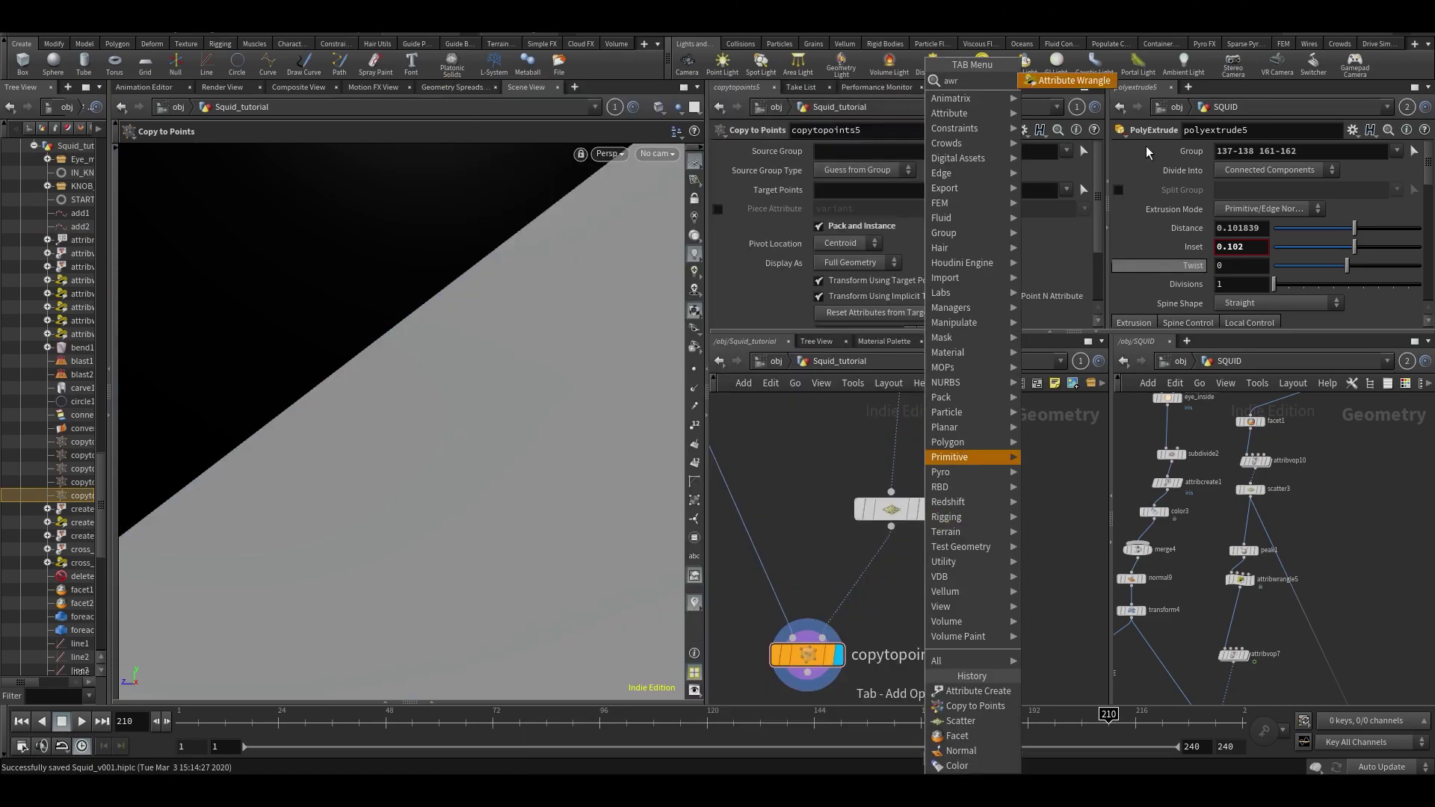
{"action": "left_click", "coordinate": [1056, 80]}
{"action": "left_click", "coordinate": [871, 574]}
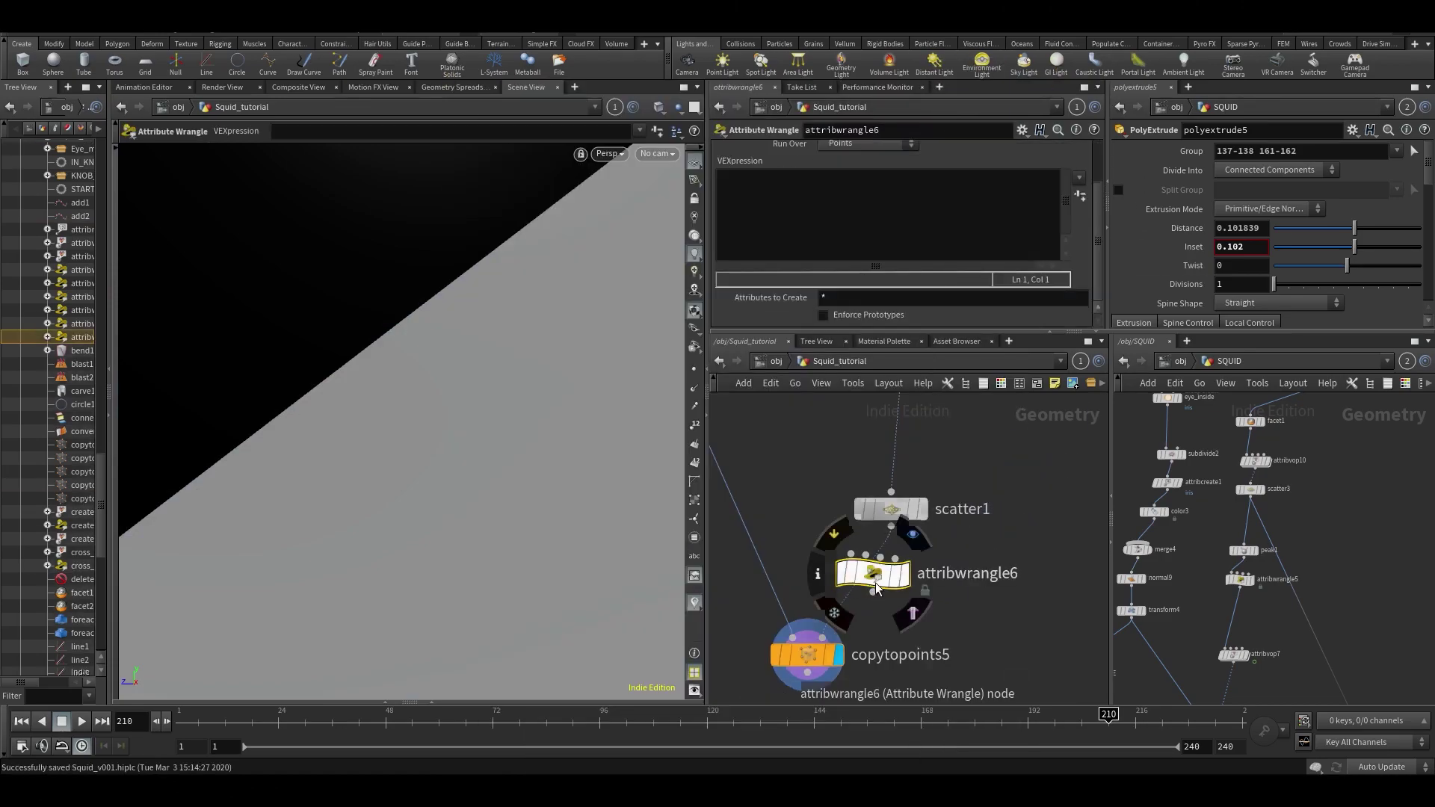
Step: Write float min/max chf lines, create their sliders, and set Max 1 and Min about 0.521
{"action": "left_click", "coordinate": [833, 211]}
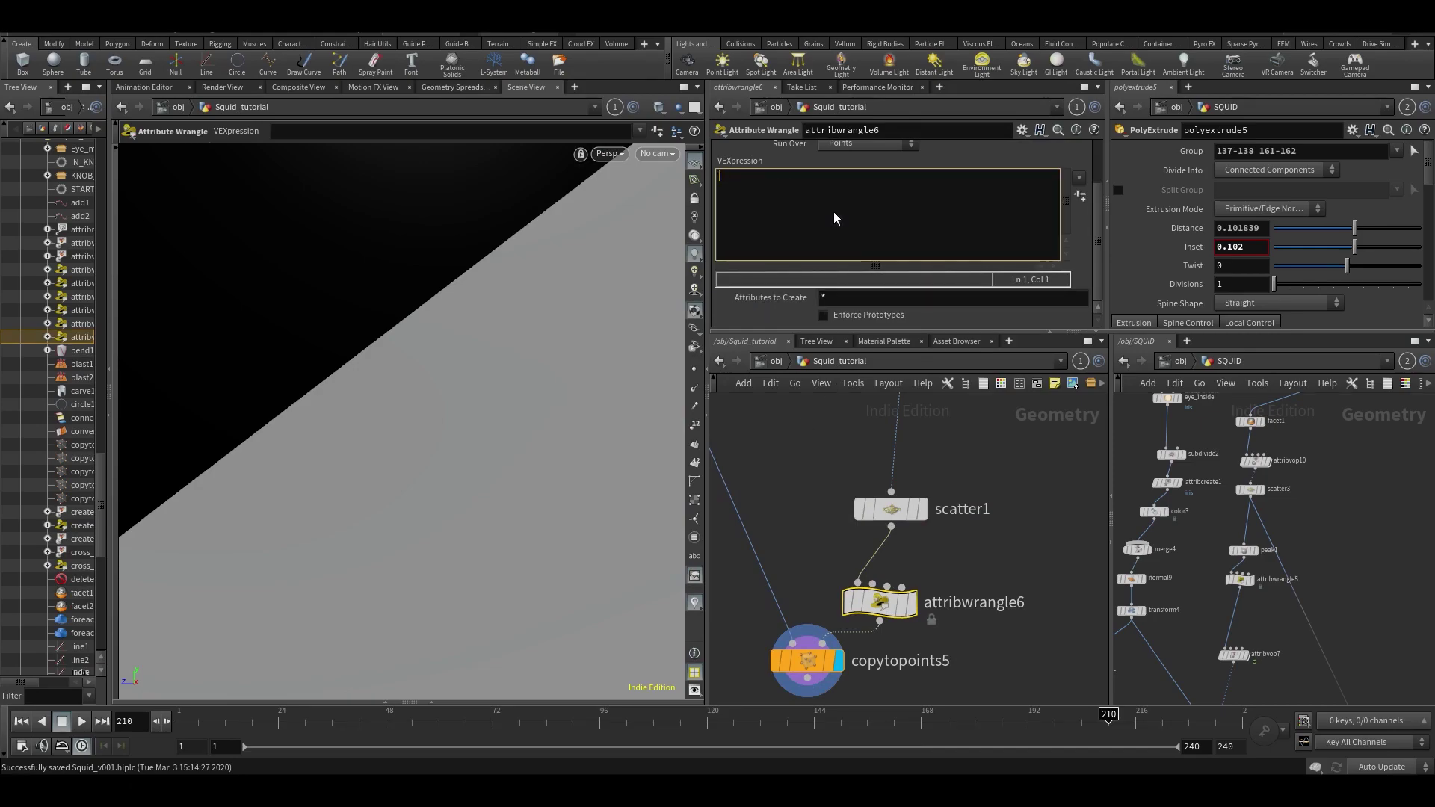
{"action": "type", "text": "float min = chf('"}
{"action": "key", "text": "BackSpace"}
{"action": "type", "text": "min');"}
{"action": "key", "text": "Return"}
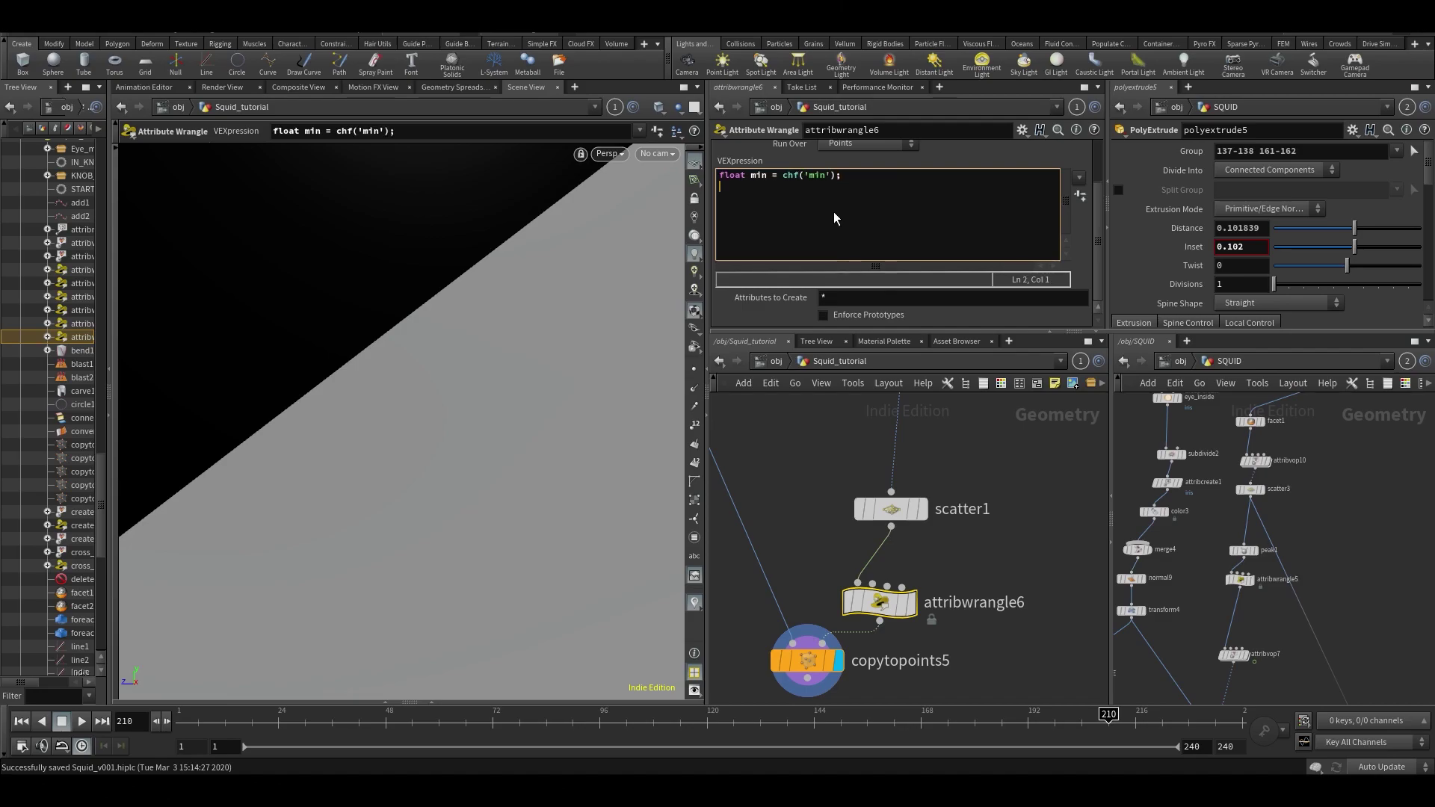
{"action": "type", "text": "float max = chf('max'"}
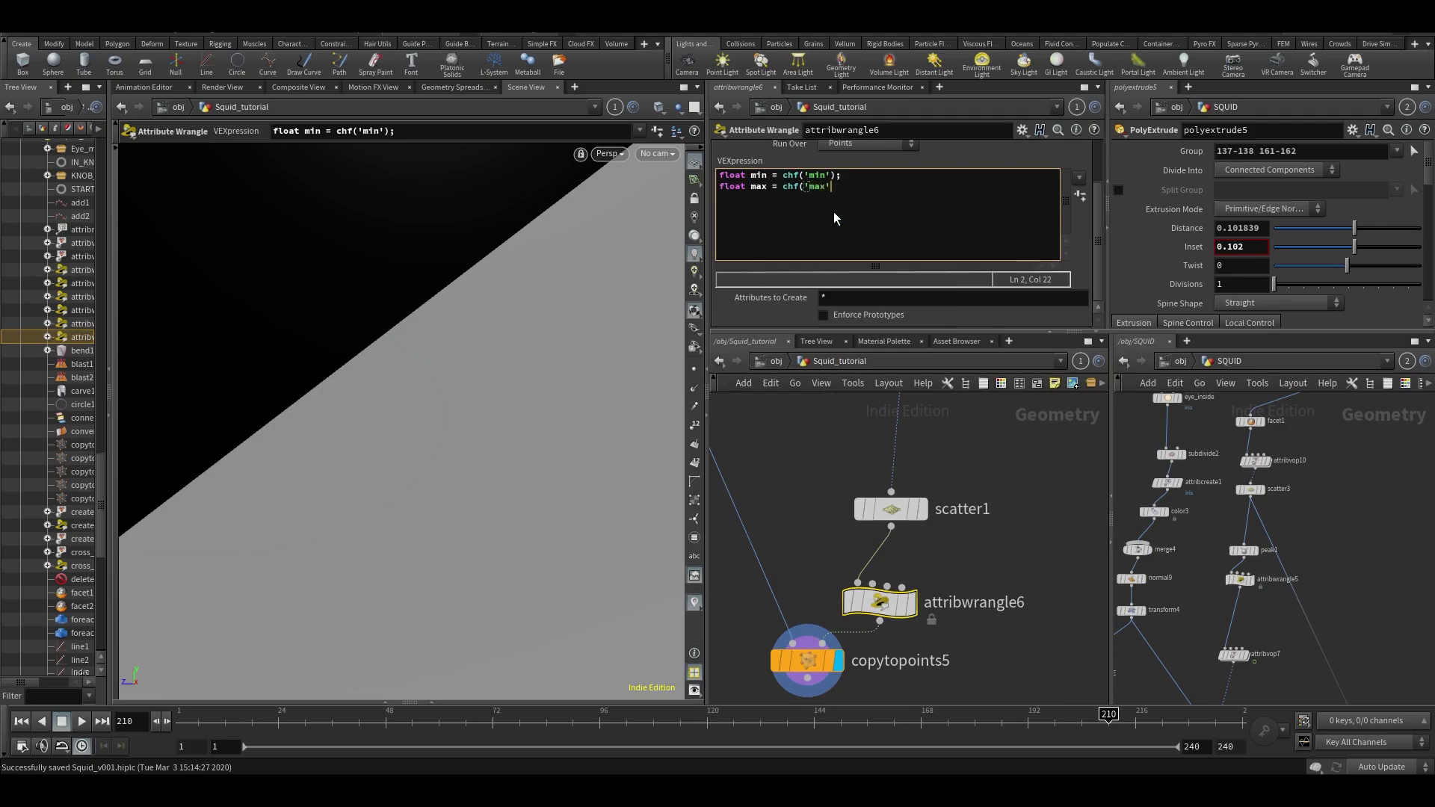
{"action": "type", "text": ");"}
{"action": "left_click", "coordinate": [1080, 196]}
{"action": "left_click_drag", "start_coordinate": [1029, 320], "coordinate": [1092, 318]}
{"action": "left_click_drag", "start_coordinate": [897, 299], "coordinate": [988, 299]}
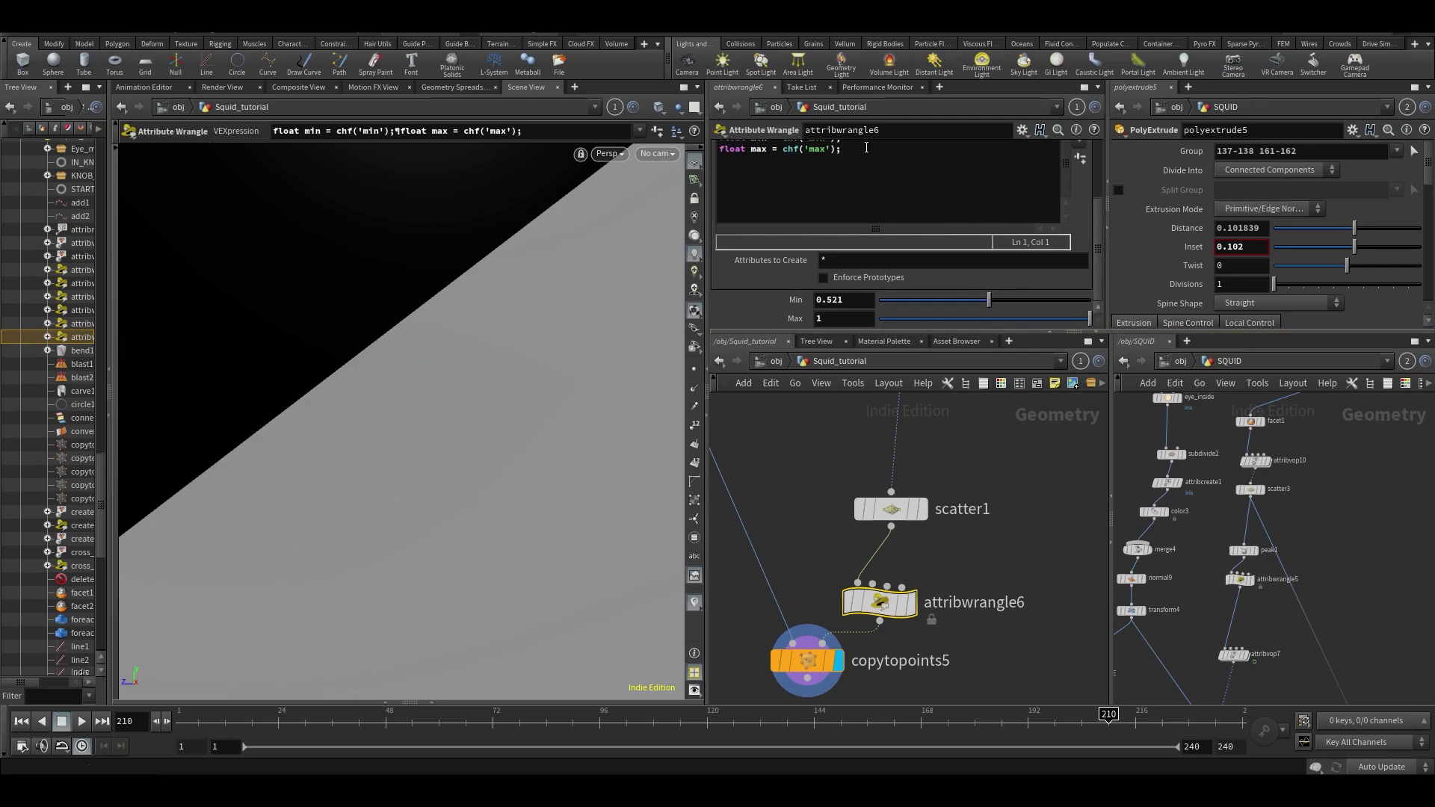
{"action": "scroll", "coordinate": [927, 260], "scroll_direction": "up", "scroll_amount": 1}
{"action": "scroll", "coordinate": [1046, 274], "scroll_direction": "down", "scroll_amount": 1}
{"action": "scroll", "coordinate": [1092, 250], "scroll_direction": "up", "scroll_amount": 2}
{"action": "left_click", "coordinate": [882, 225]}
{"action": "key", "text": "Return"}
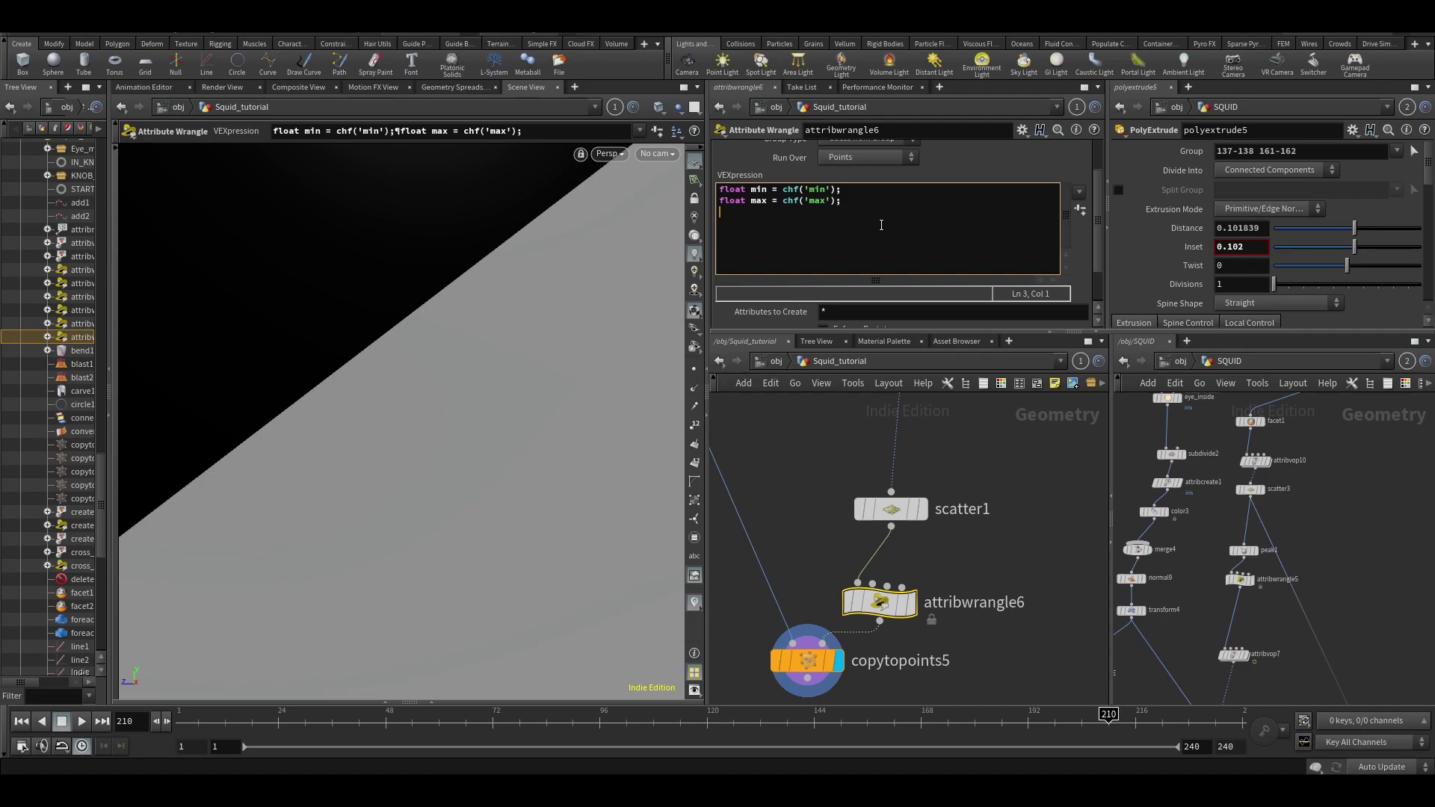
{"action": "type", "text": "float ra"}
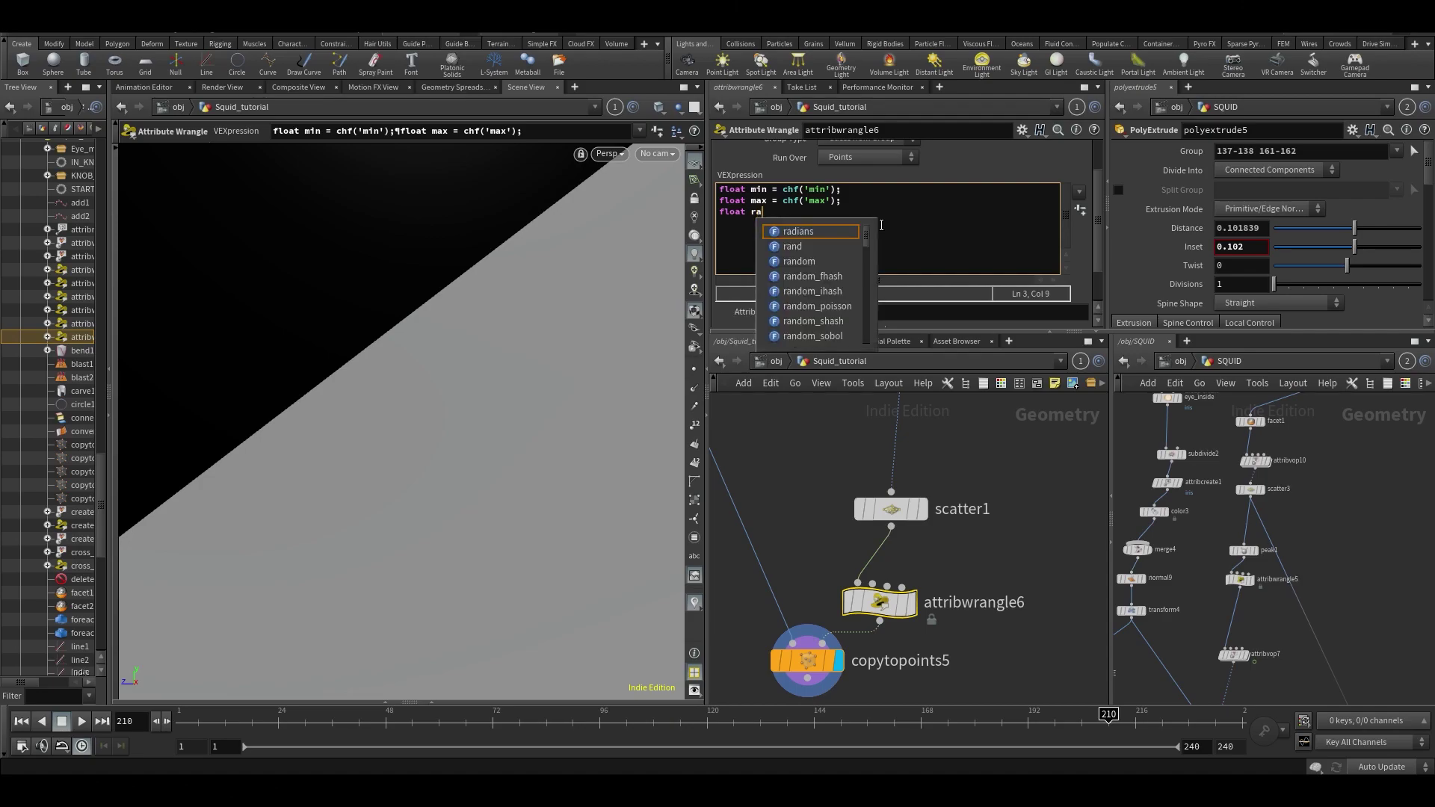
{"action": "type", "text": "nd = r"}
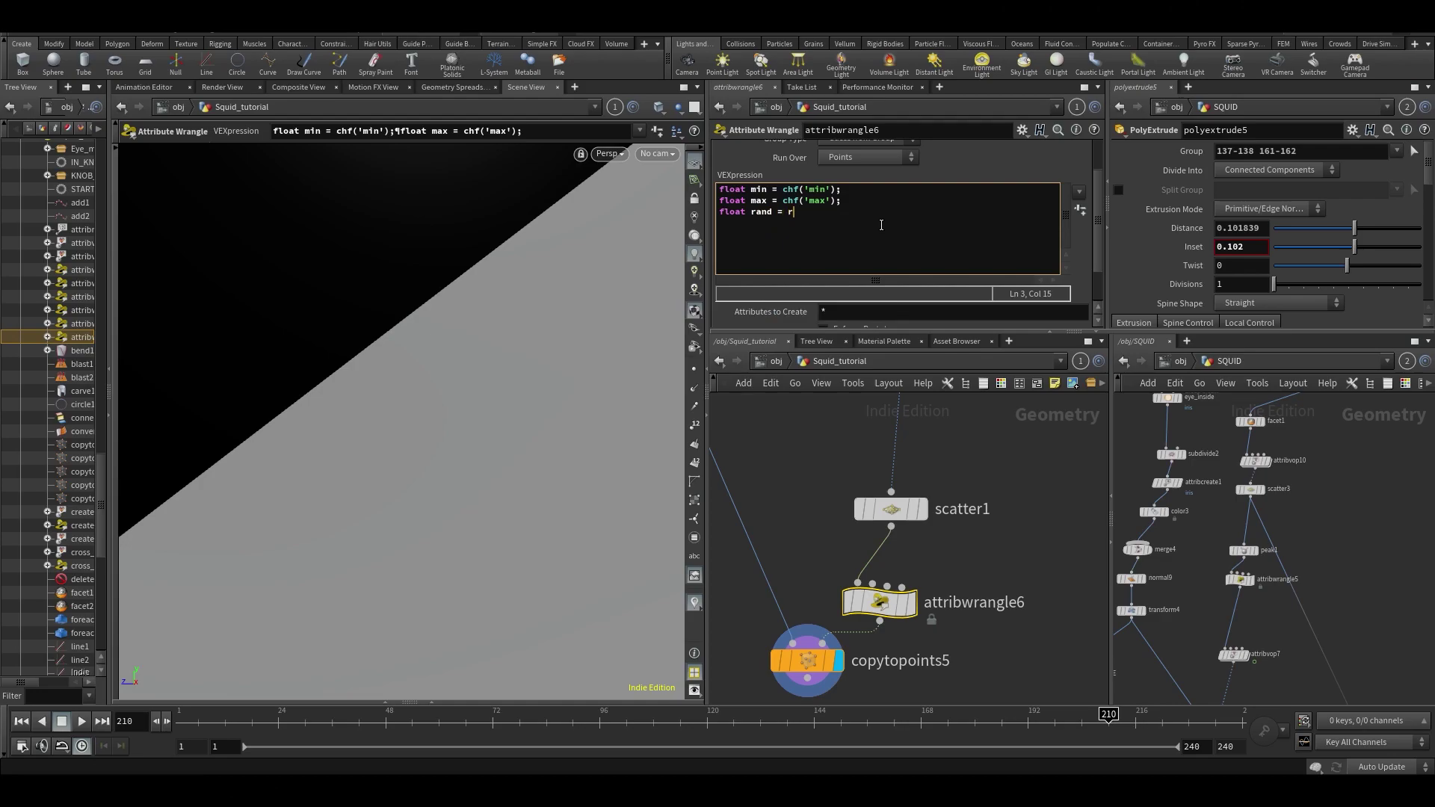
{"action": "type", "text": "and(@ptnum);"}
{"action": "key", "text": "Return"}
{"action": "type", "text": "@"}
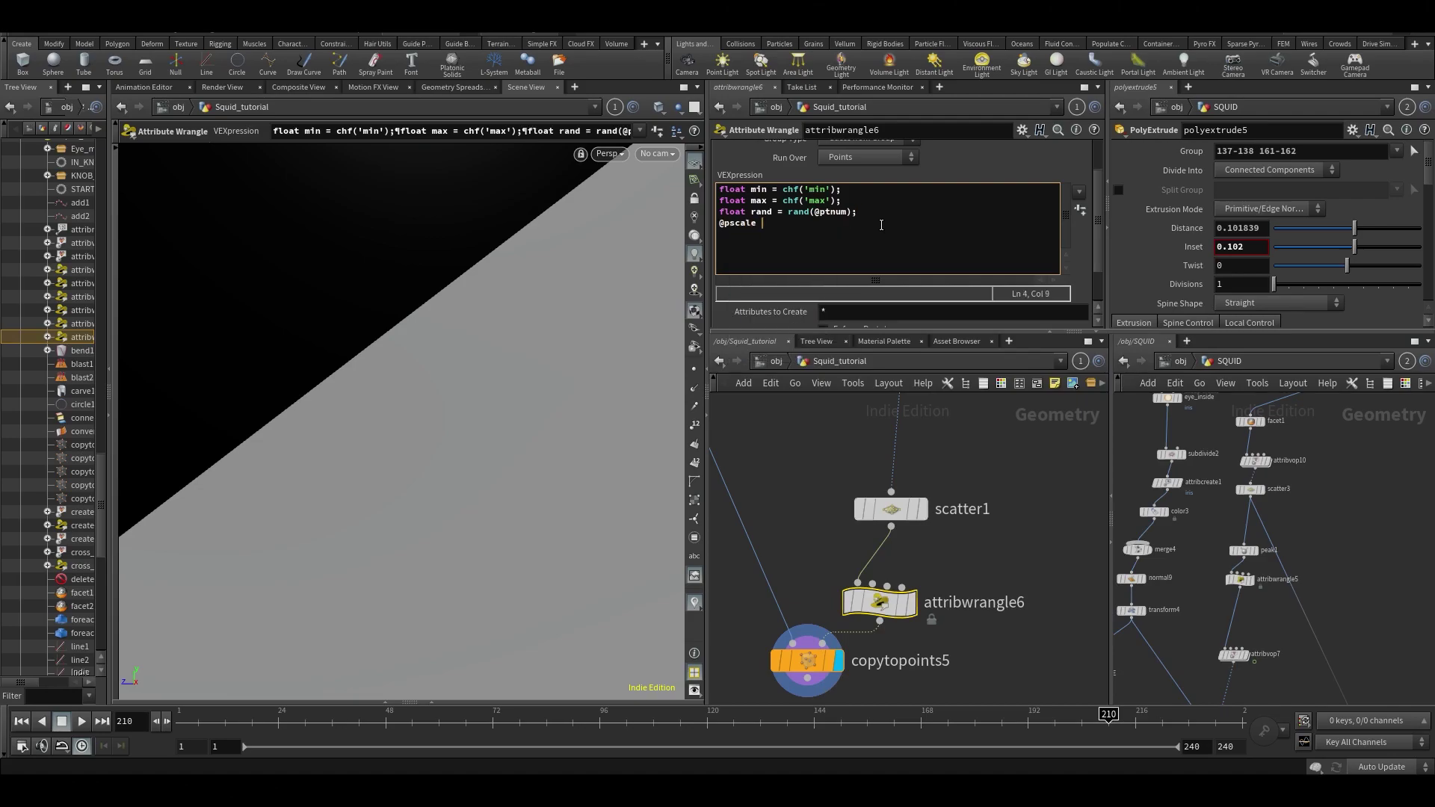
{"action": "type", "text": "pscale"}
{"action": "key", "text": "BackSpace"}
{"action": "key", "text": "BackSpace"}
{"action": "key", "text": "BackSpace"}
{"action": "type", "text": "f"}
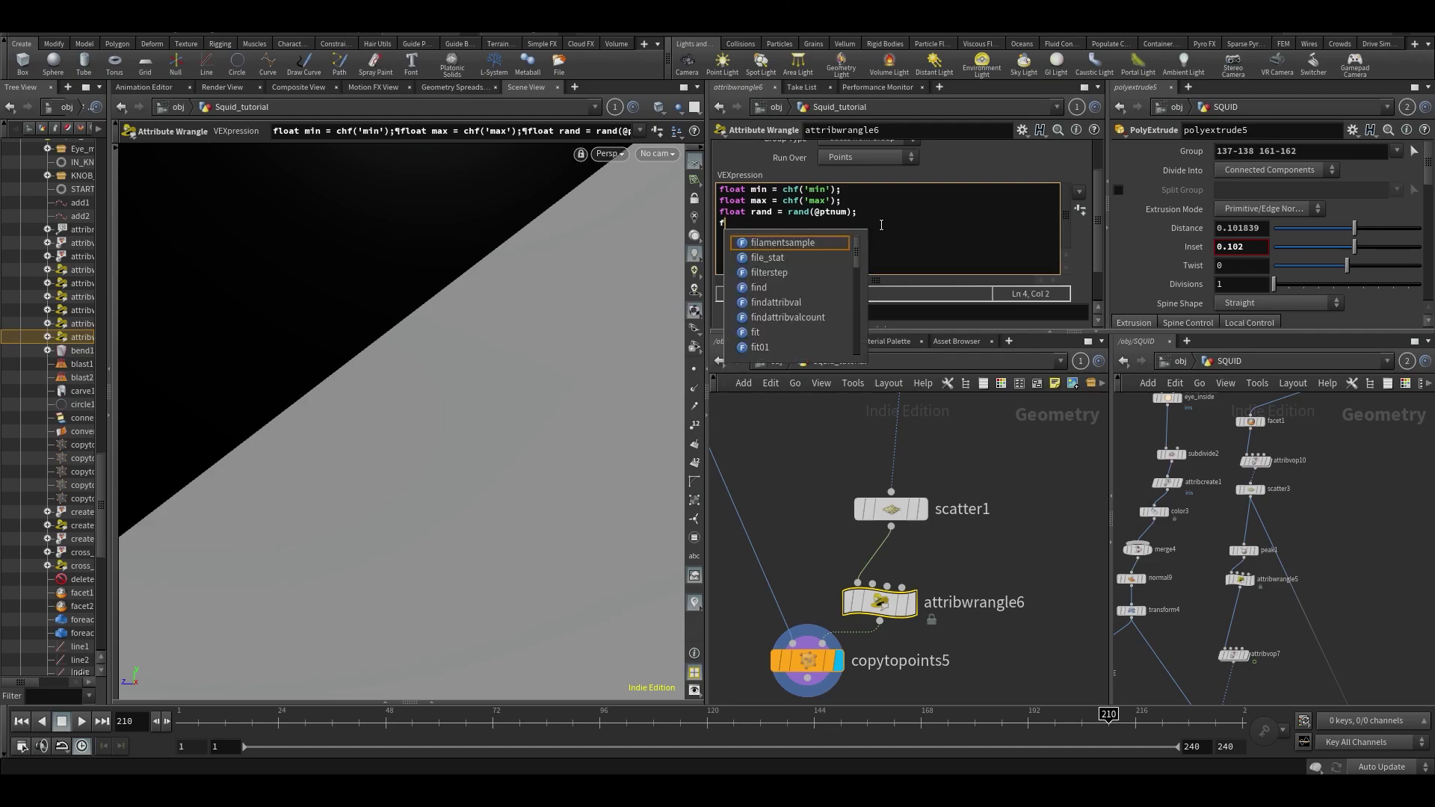
{"action": "type", "text": "@pscale = fit01("}
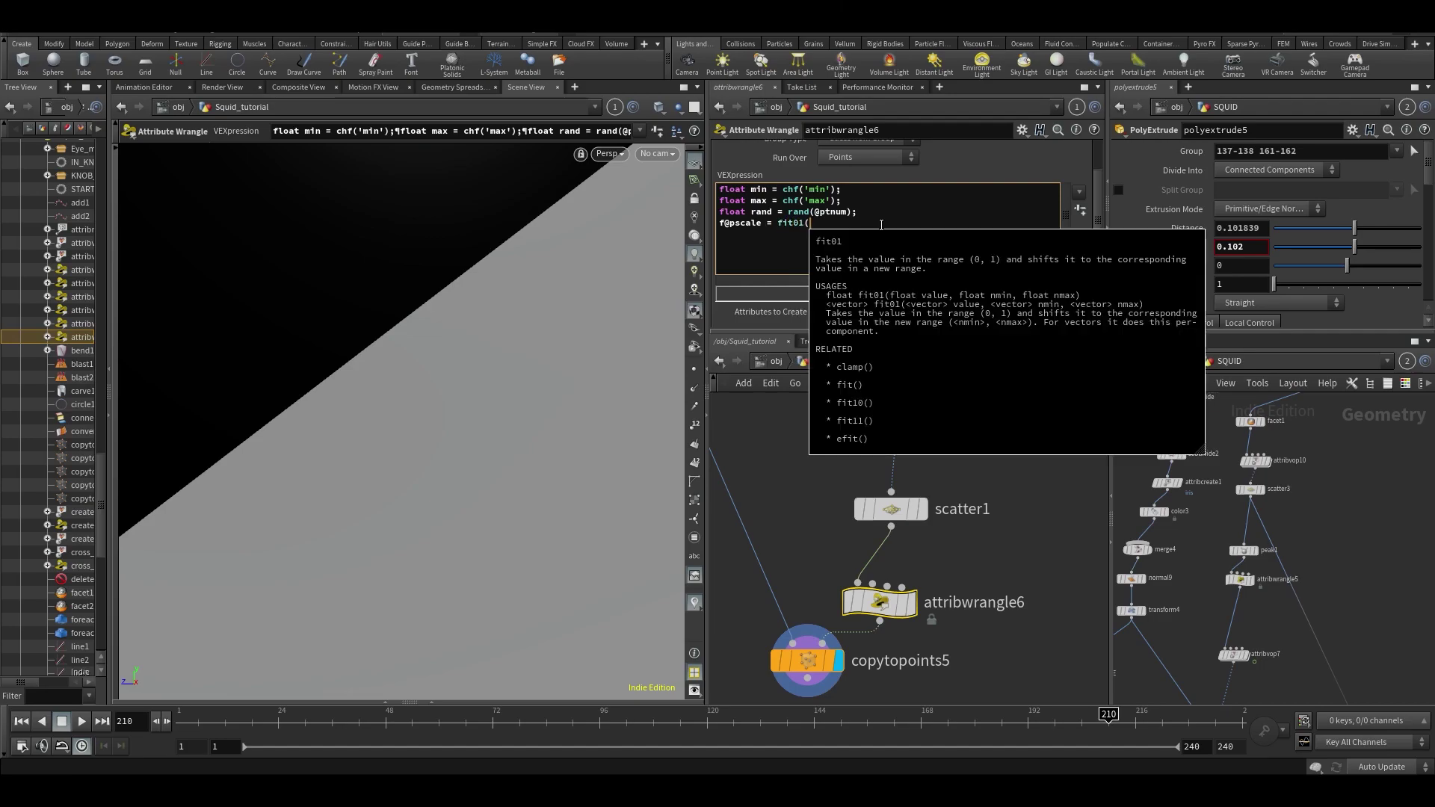
{"action": "type", "text": "rand"}
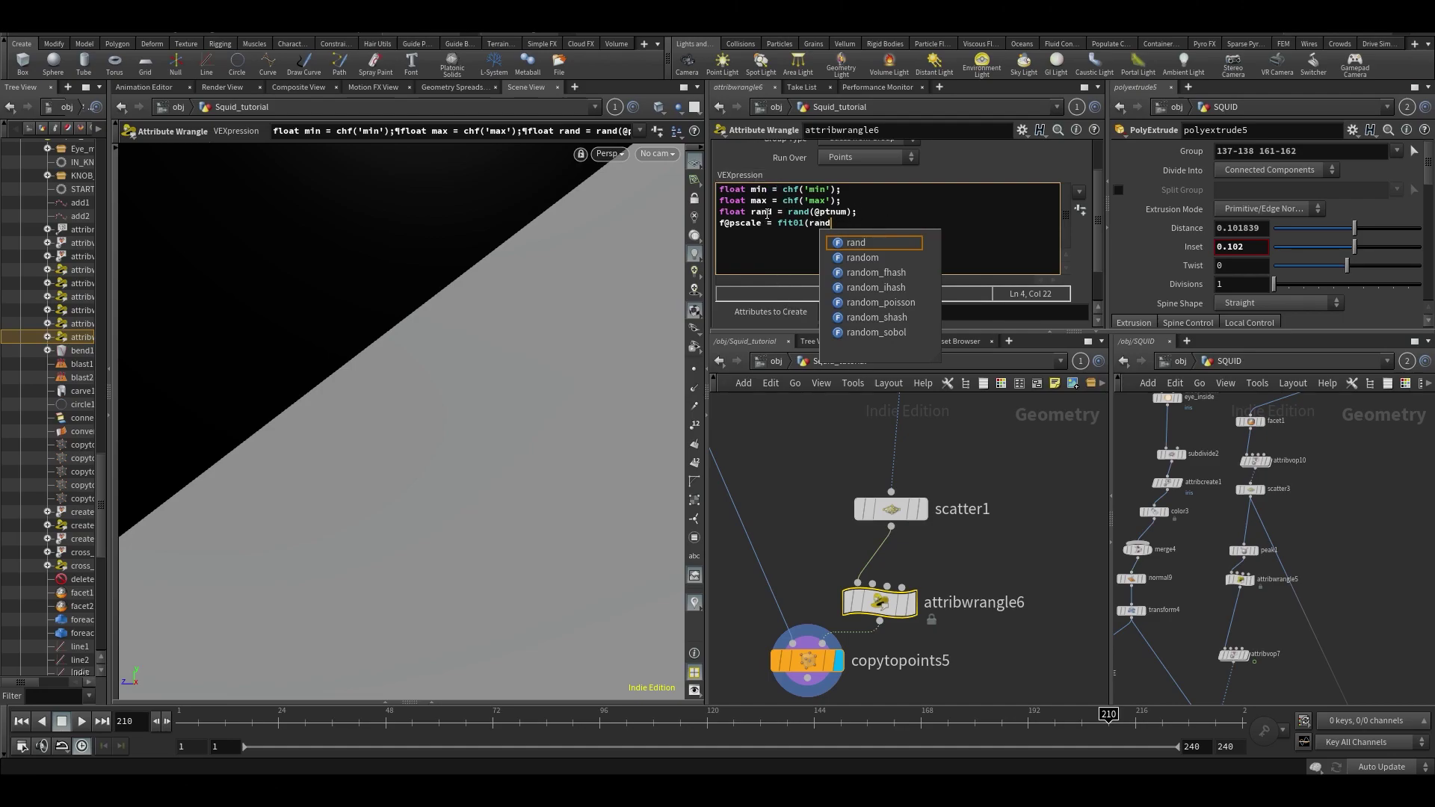
{"action": "key", "text": "Escape"}
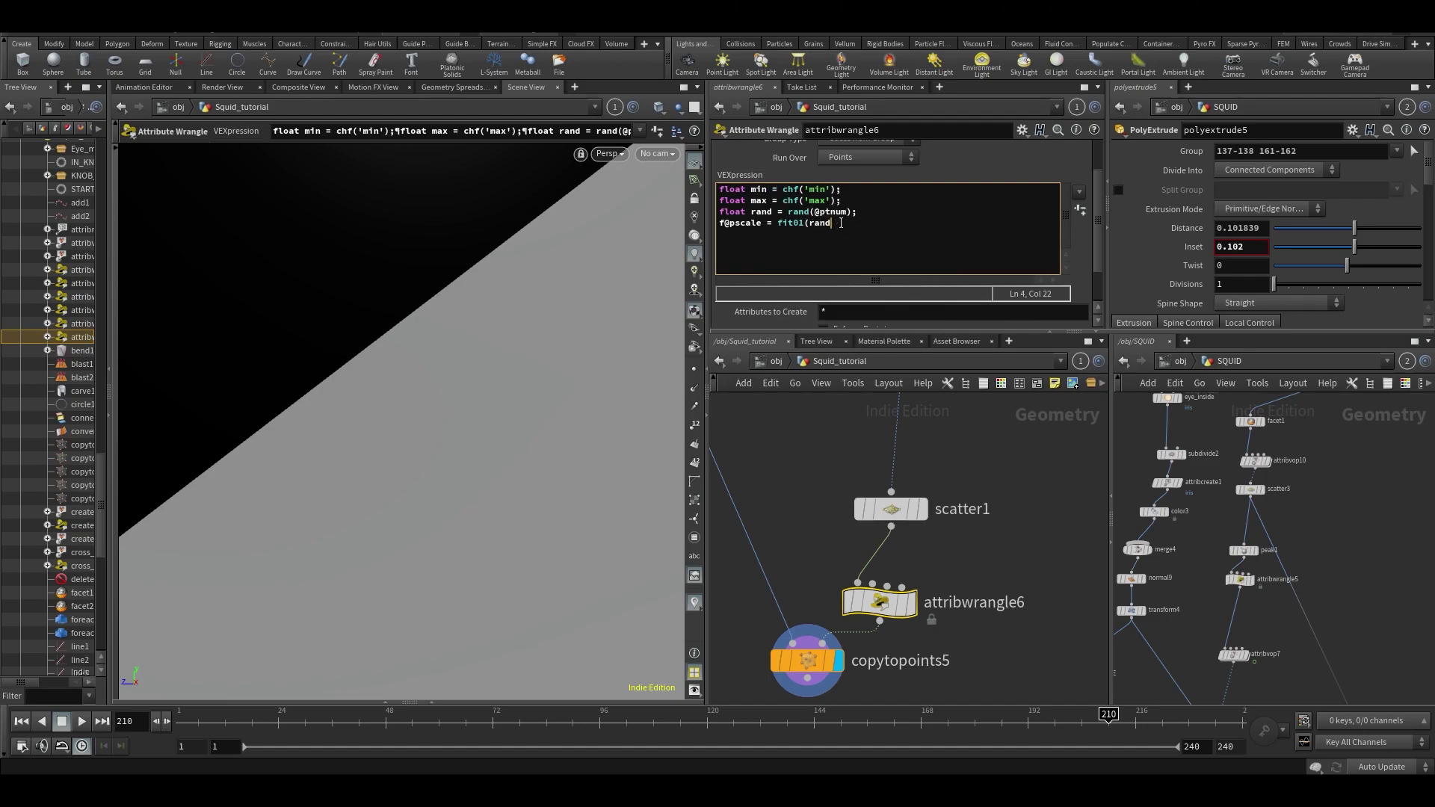
{"action": "type", "text": ","}
Step: Move the fit01 help page aside and minimize it
{"action": "left_click", "coordinate": [884, 714]}
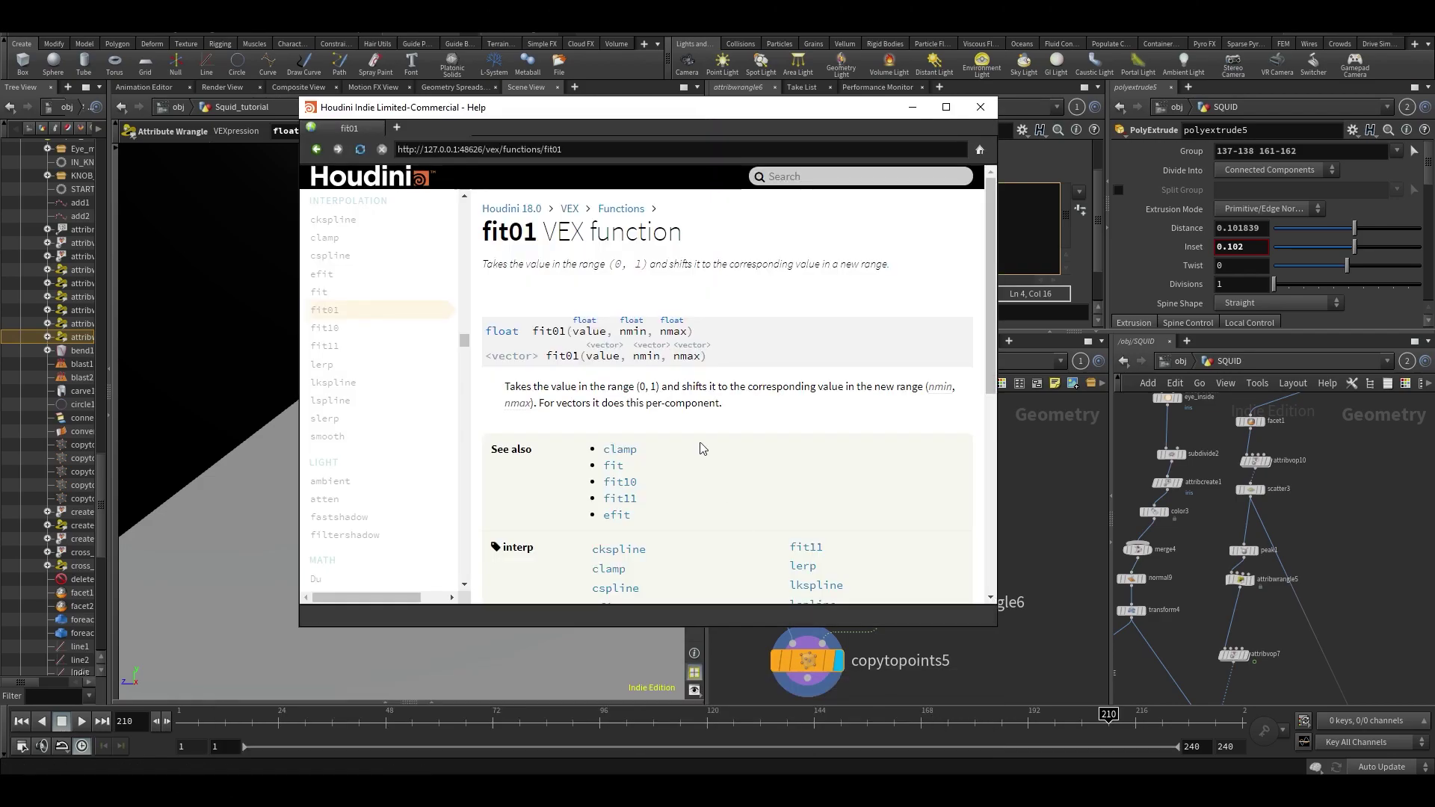
{"action": "left_click_drag", "start_coordinate": [654, 108], "coordinate": [374, 119]}
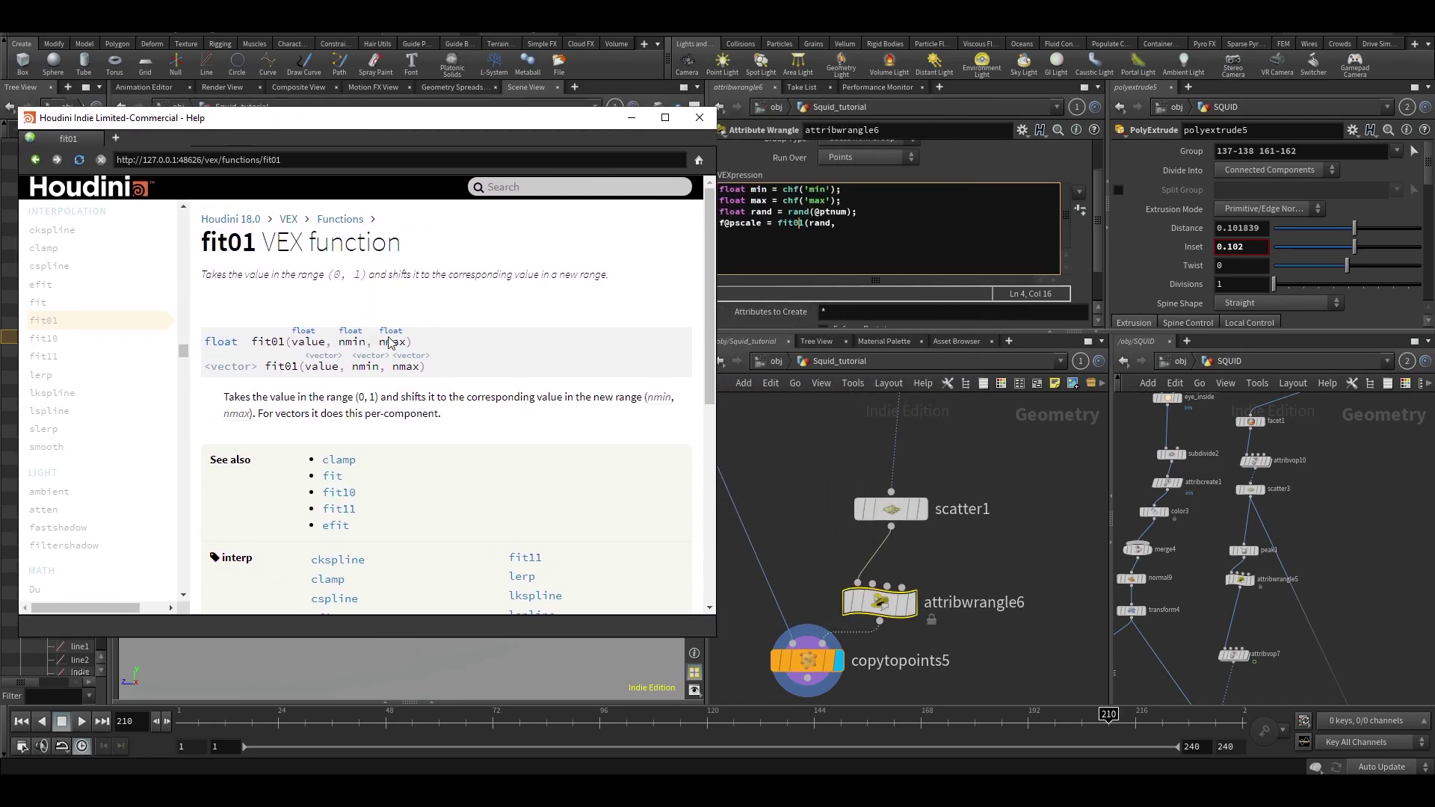
{"action": "left_click", "coordinate": [632, 118]}
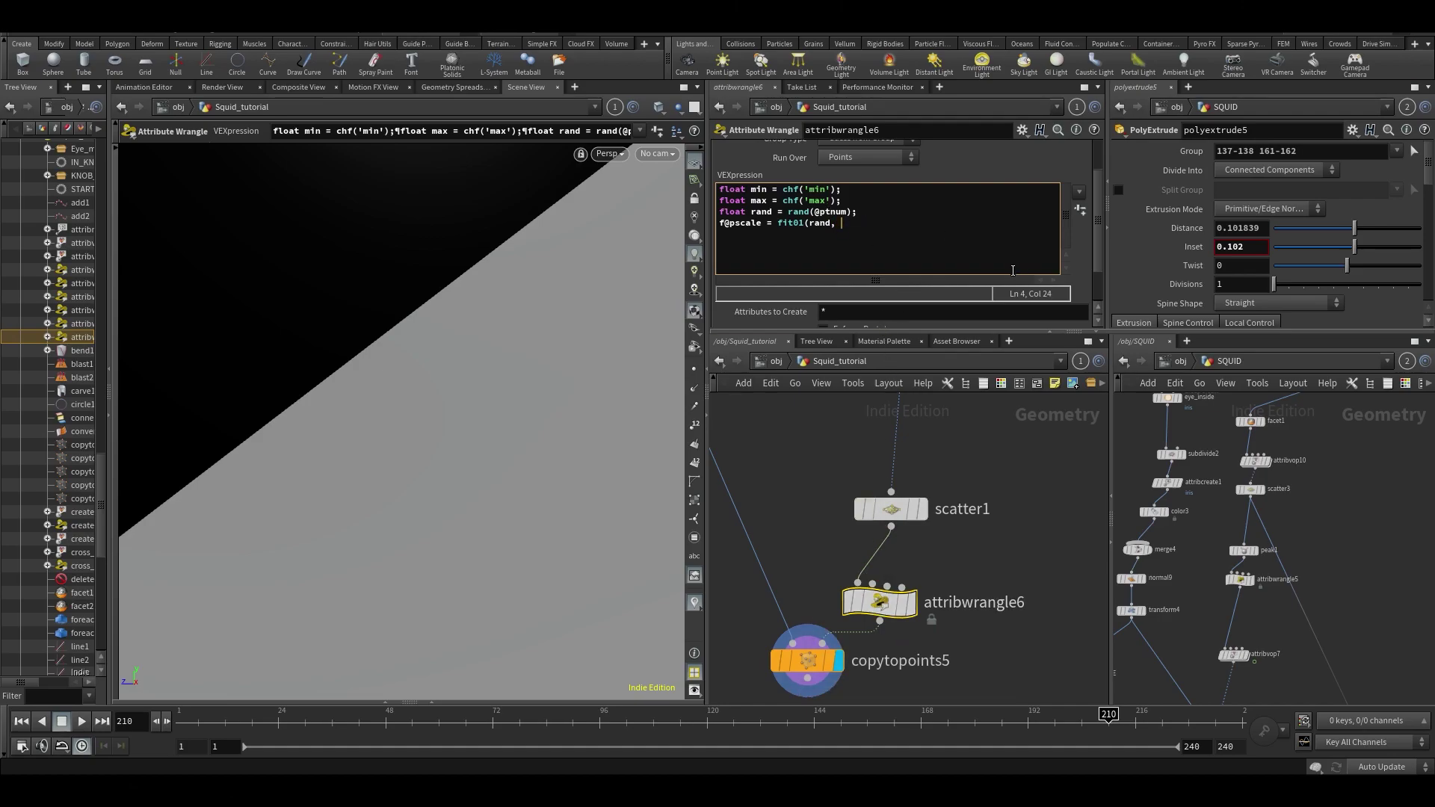
Step: Complete the line with min, max); and add float multi = chf('multi') after the max line
{"action": "type", "text": "min, max);"}
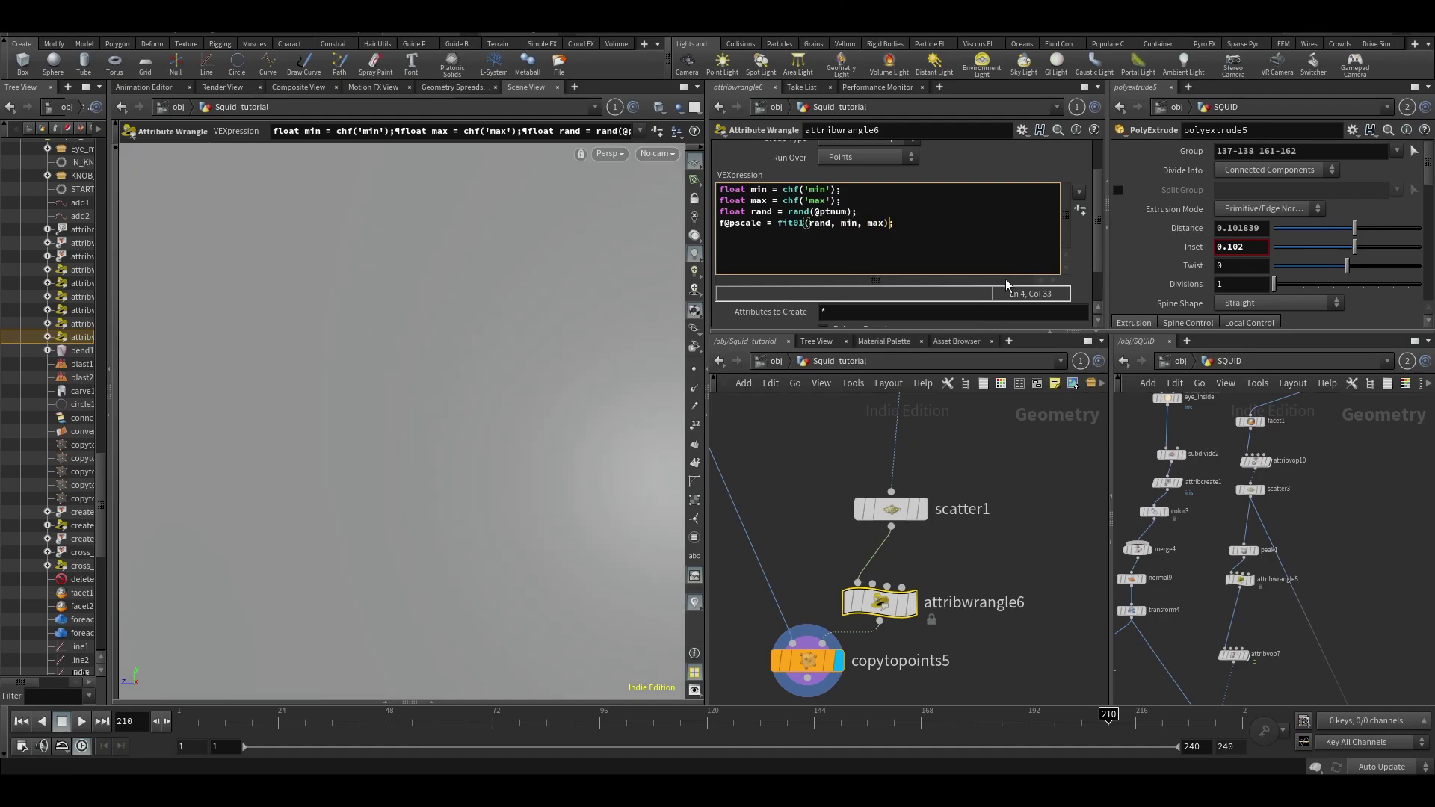
{"action": "key", "text": "BackSpace"}
{"action": "key", "text": "BackSpace"}
{"action": "key", "text": "BackSpace"}
{"action": "key", "text": "BackSpace"}
{"action": "key", "text": "BackSpace"}
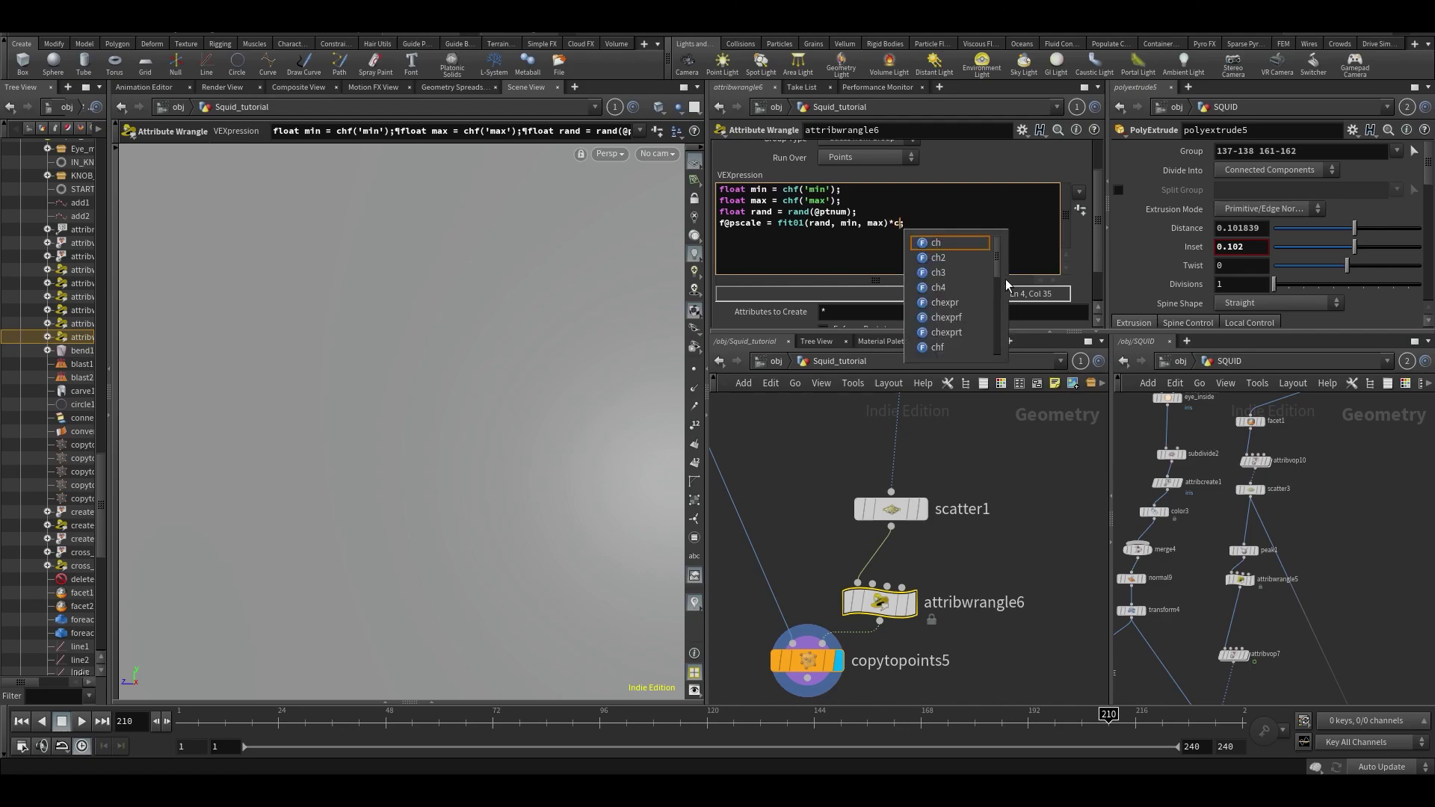
{"action": "key", "text": "Return"}
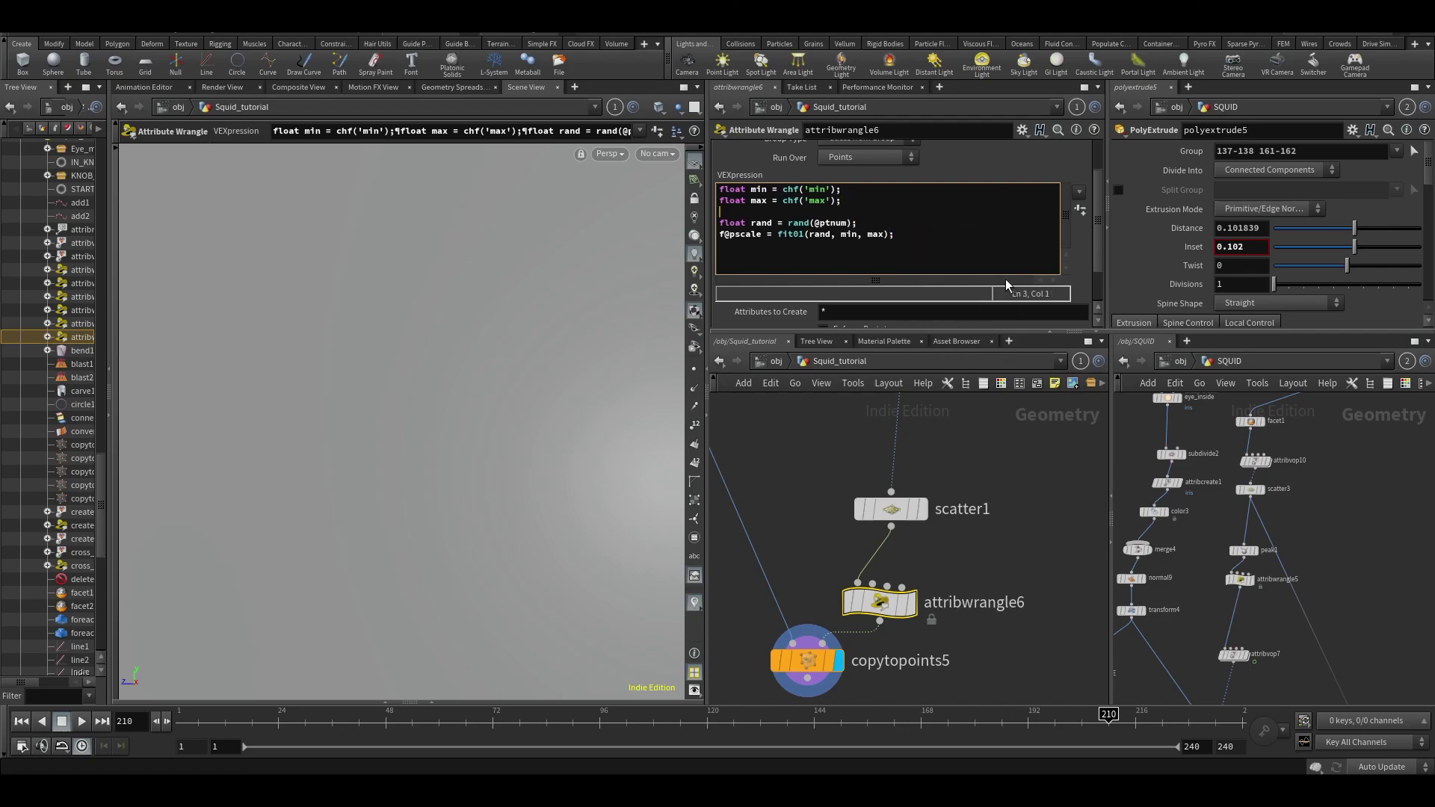
{"action": "type", "text": "floa"}
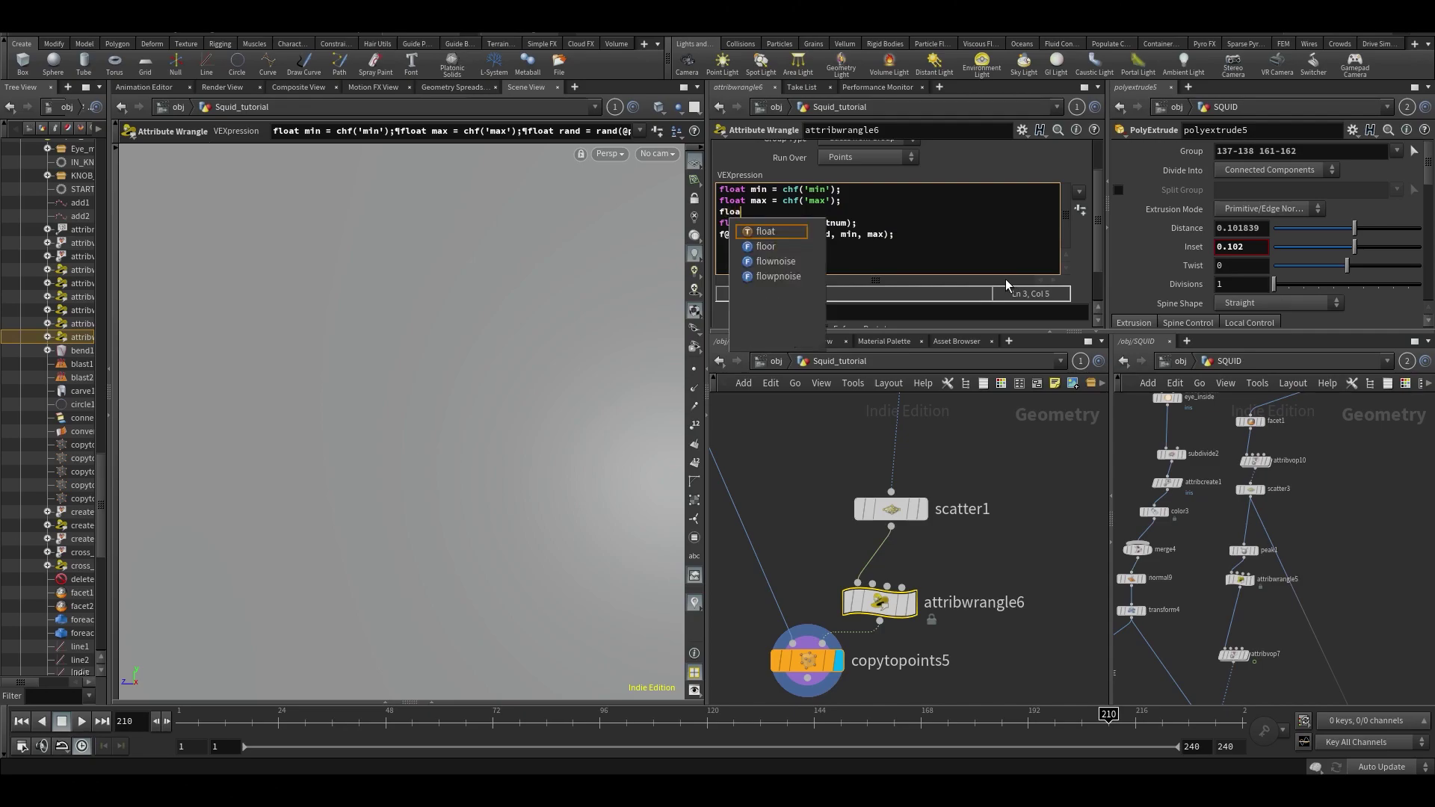
{"action": "type", "text": "t multi = chf("}
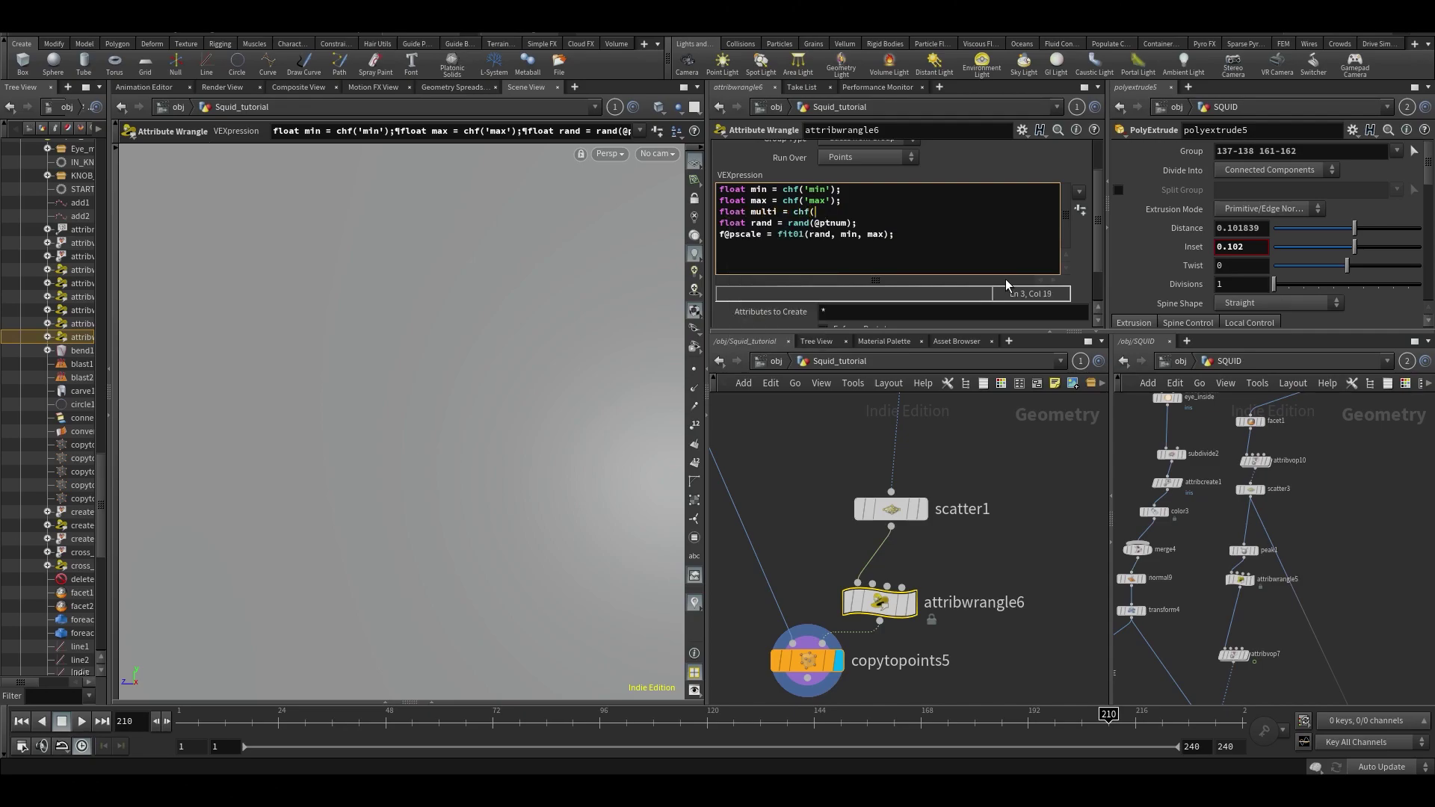
{"action": "type", "text": "'multi"}
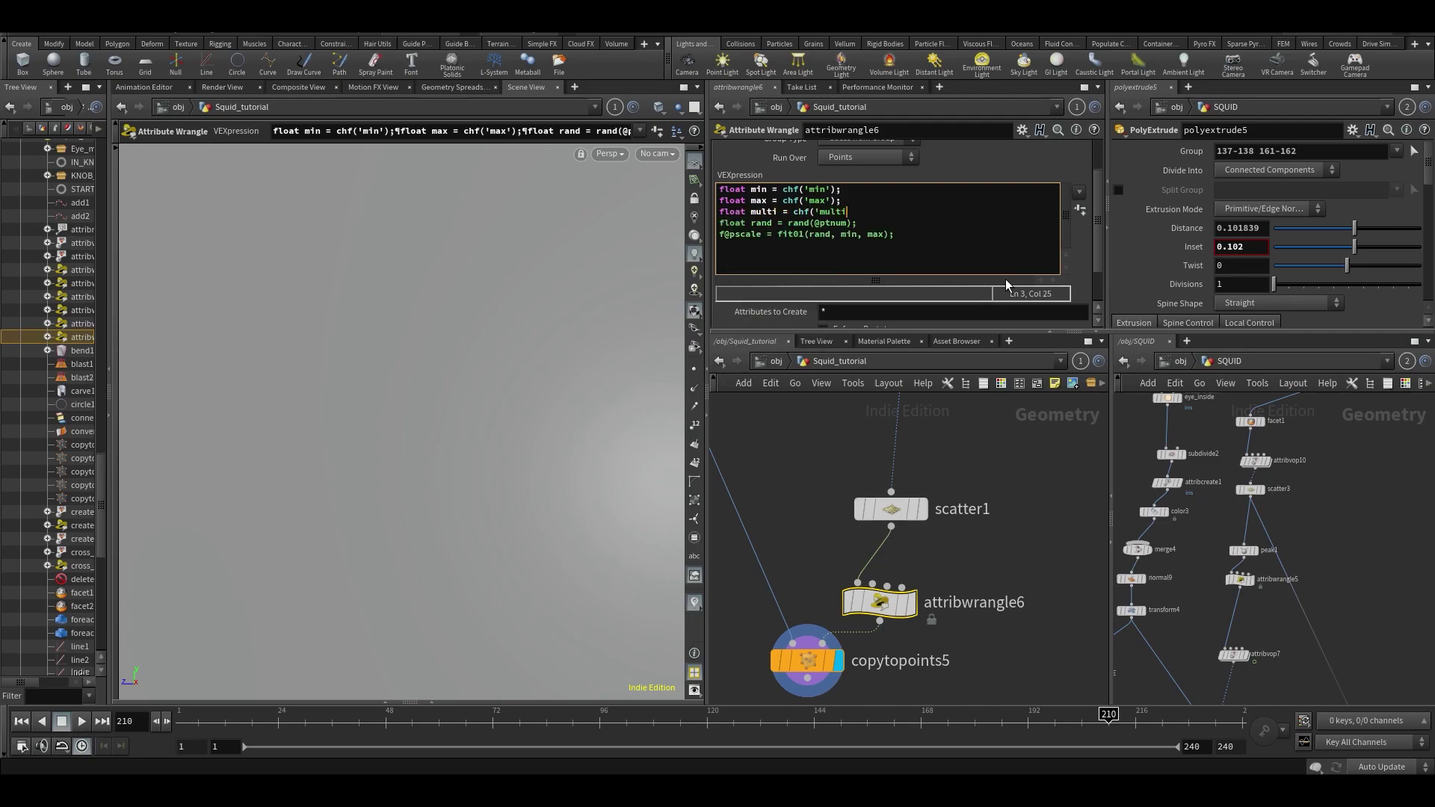
{"action": "type", "text": "');"}
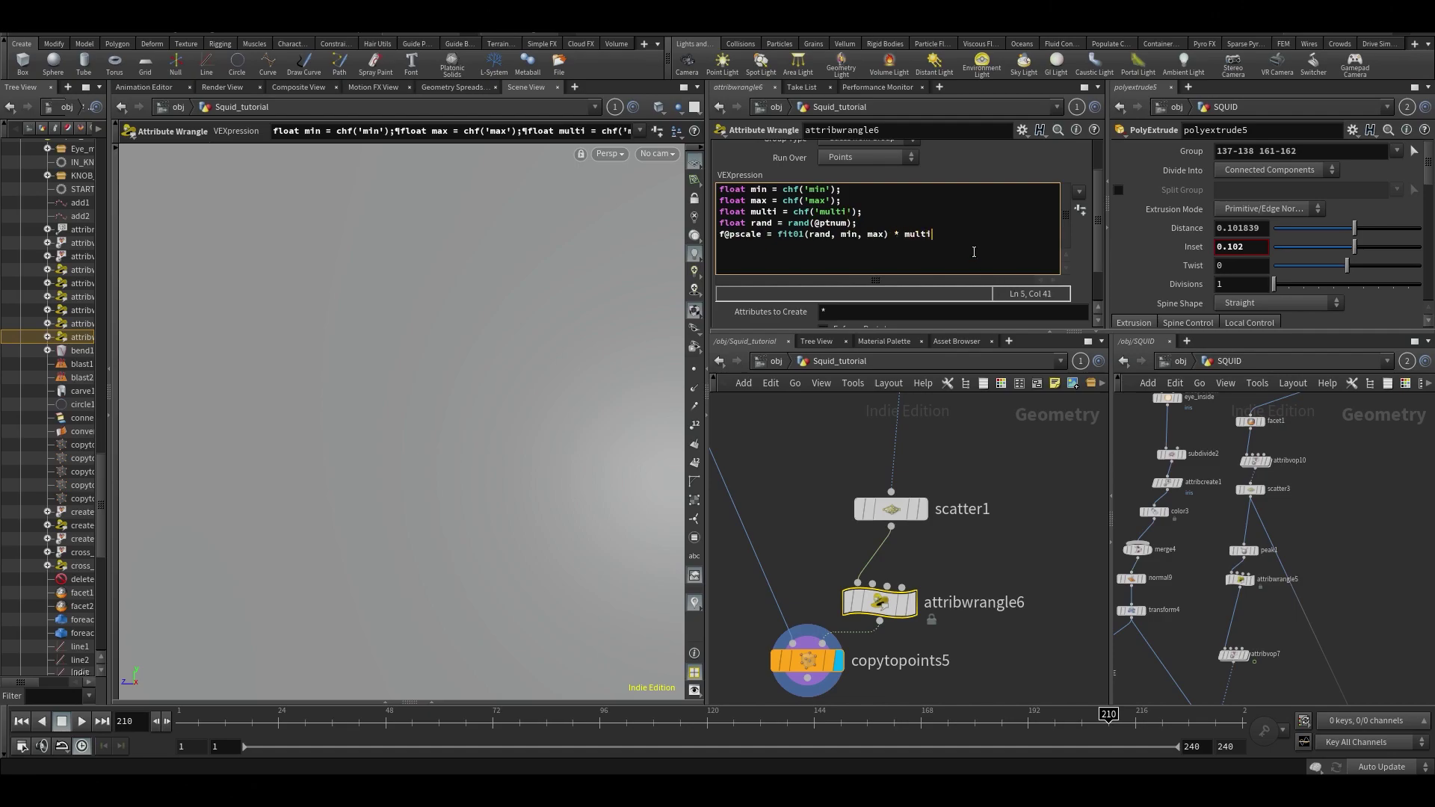
Step: Create the Multi slider and set it to 0.025 so small eye spheres appear
{"action": "left_click", "coordinate": [1087, 208]}
{"action": "scroll", "coordinate": [1101, 213], "scroll_direction": "down", "scroll_amount": 3}
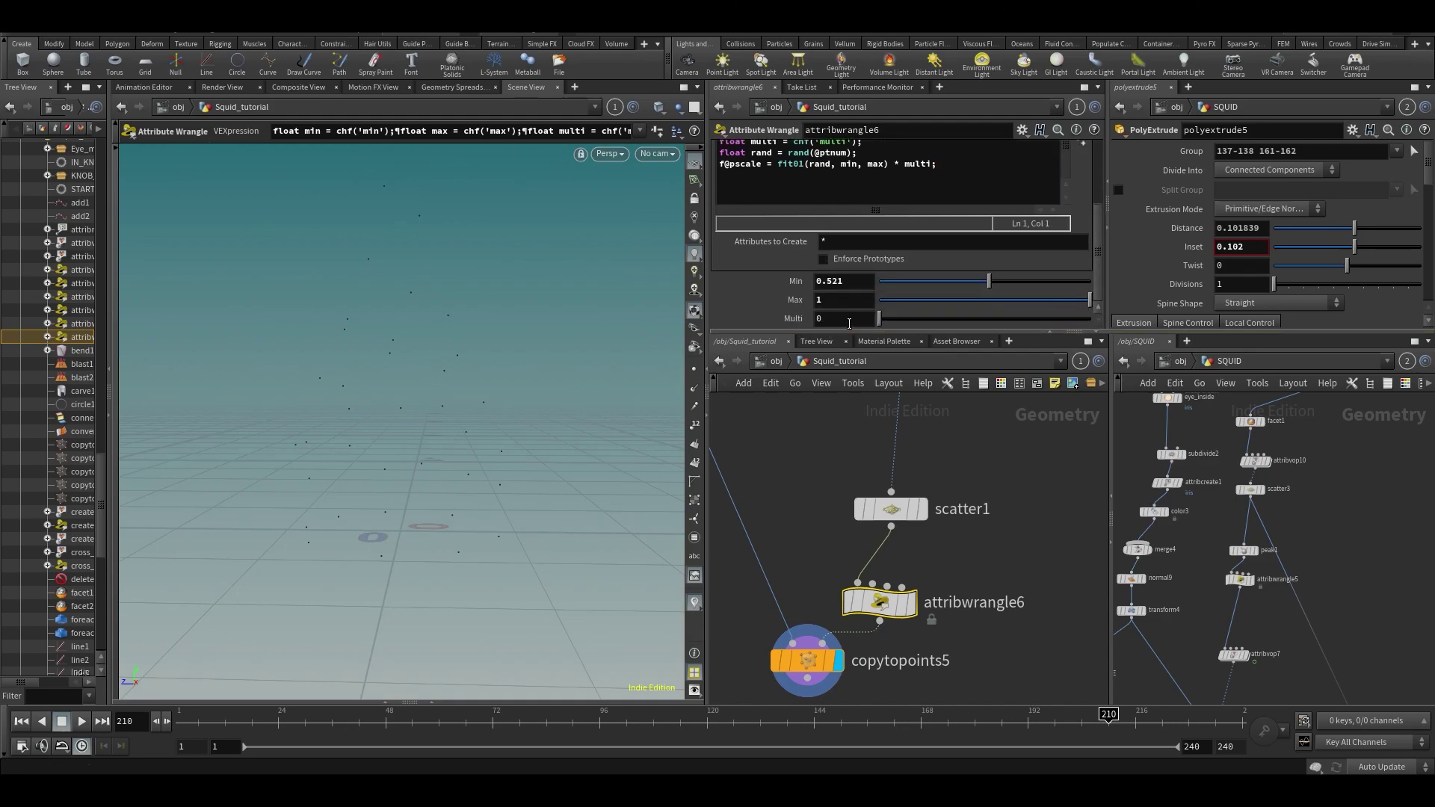
{"action": "mouse_move", "coordinate": [884, 323]}
{"action": "left_mouse_down"}
{"action": "mouse_move", "coordinate": [901, 325]}
{"action": "mouse_move", "coordinate": [884, 321]}
{"action": "left_mouse_up"}
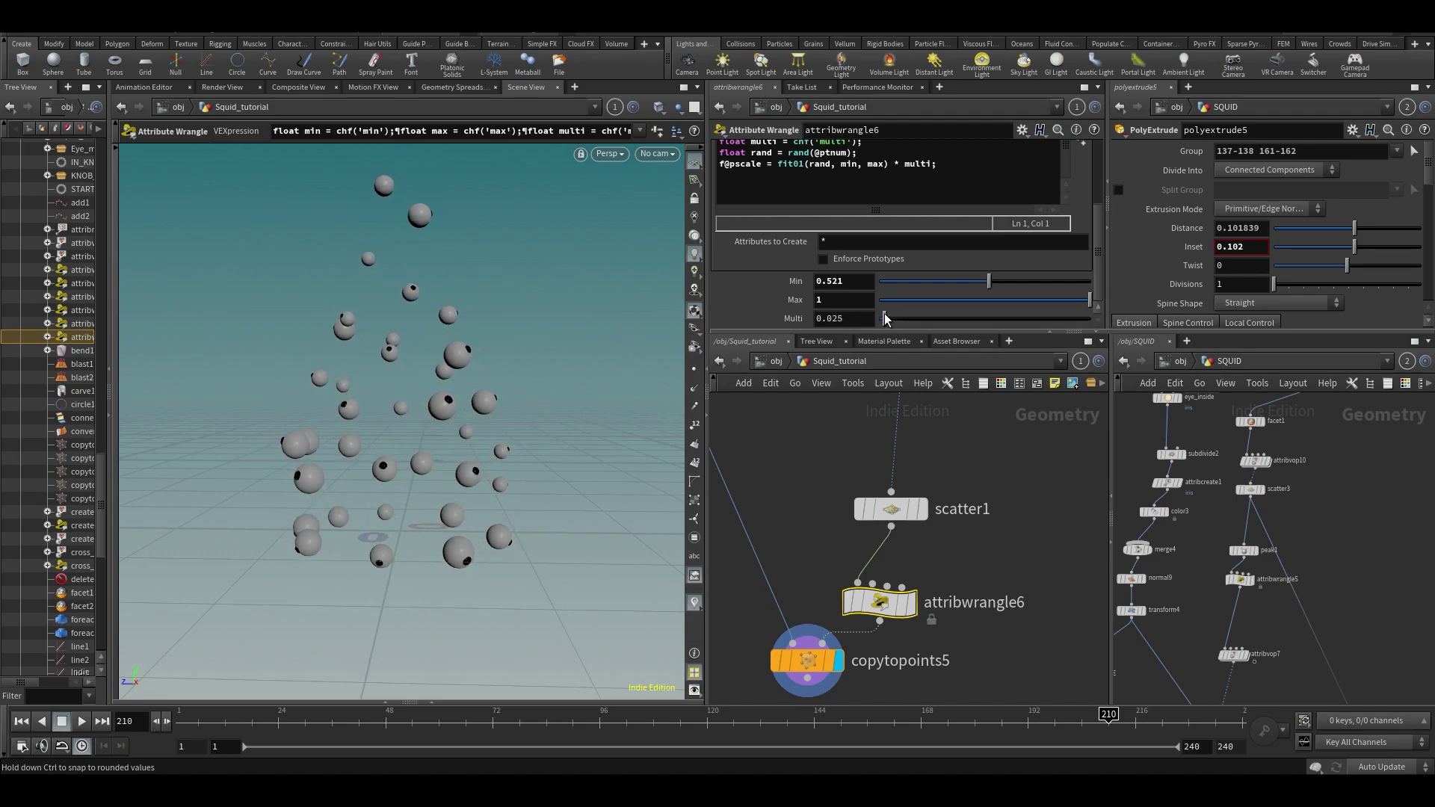
{"action": "key", "text": "Escape"}
{"action": "left_click_drag", "start_coordinate": [497, 458], "coordinate": [477, 391]}
{"action": "key", "text": "Return"}
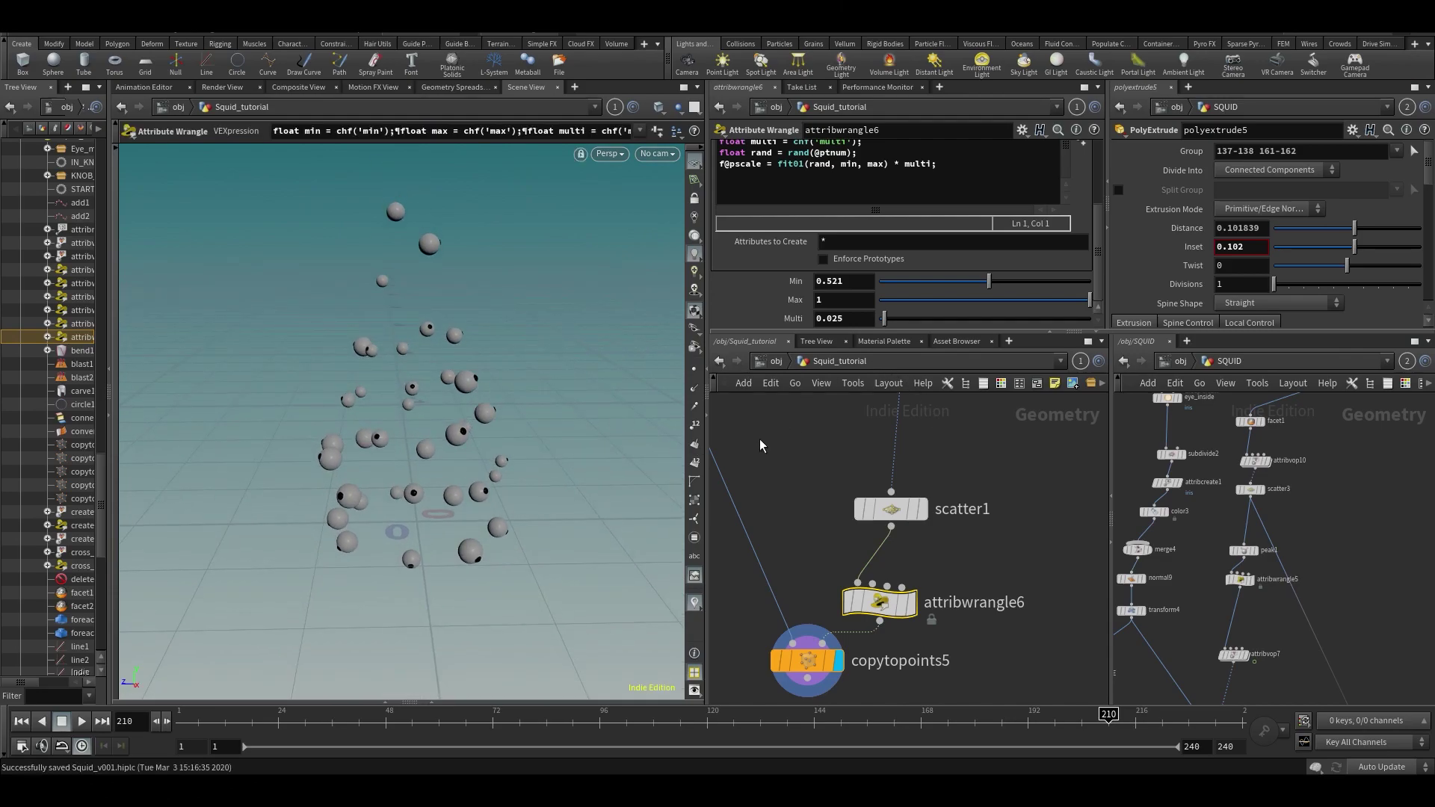
Step: Save the scene while orbiting around the randomly sized eye spheres
{"action": "key", "text": "Escape"}
{"action": "left_click_drag", "start_coordinate": [483, 411], "coordinate": [539, 409]}
{"action": "key", "text": "Return"}
{"action": "key", "text": "ctrl+s"}
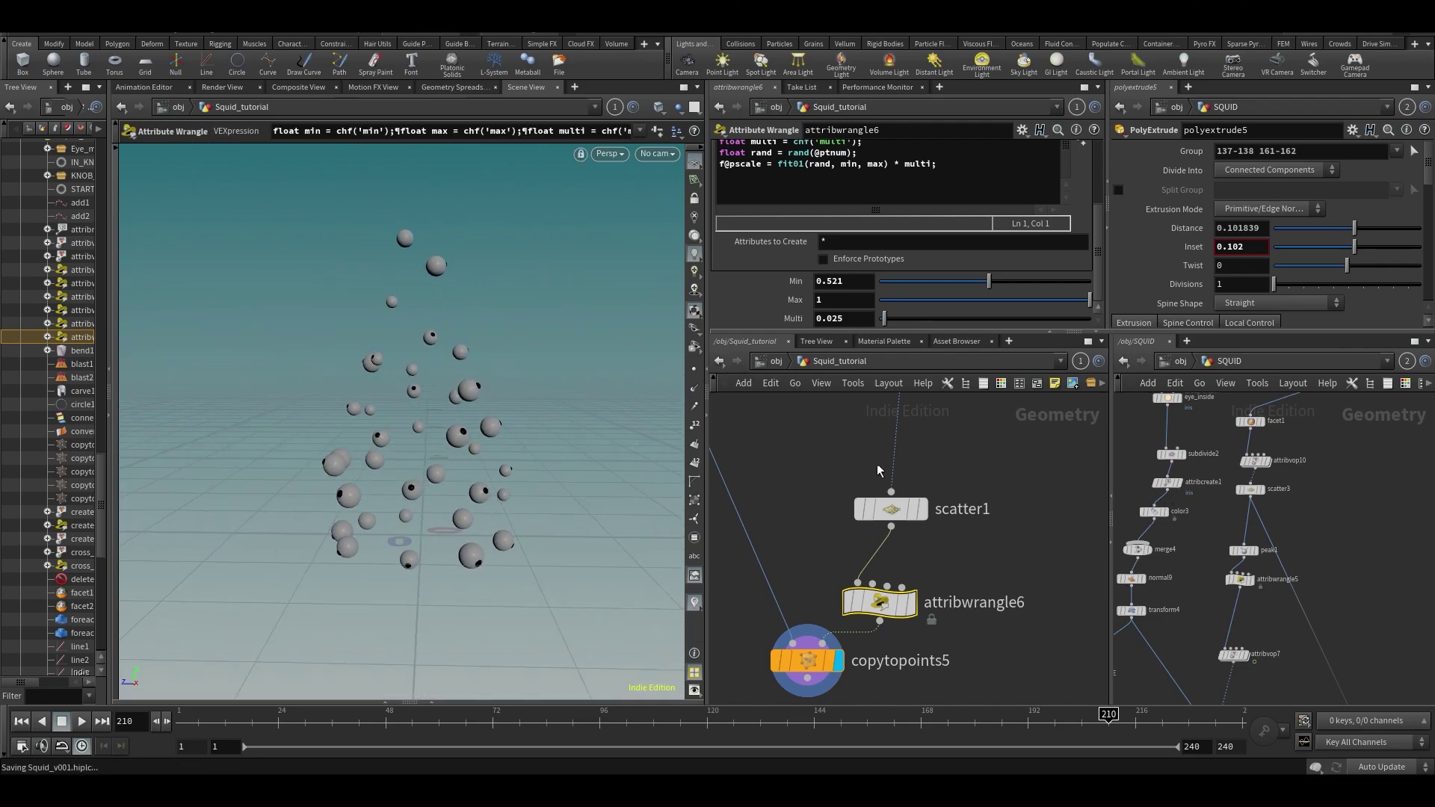
{"action": "key", "text": "Escape"}
{"action": "left_click_drag", "start_coordinate": [581, 460], "coordinate": [512, 533]}
{"action": "key", "text": "Return"}
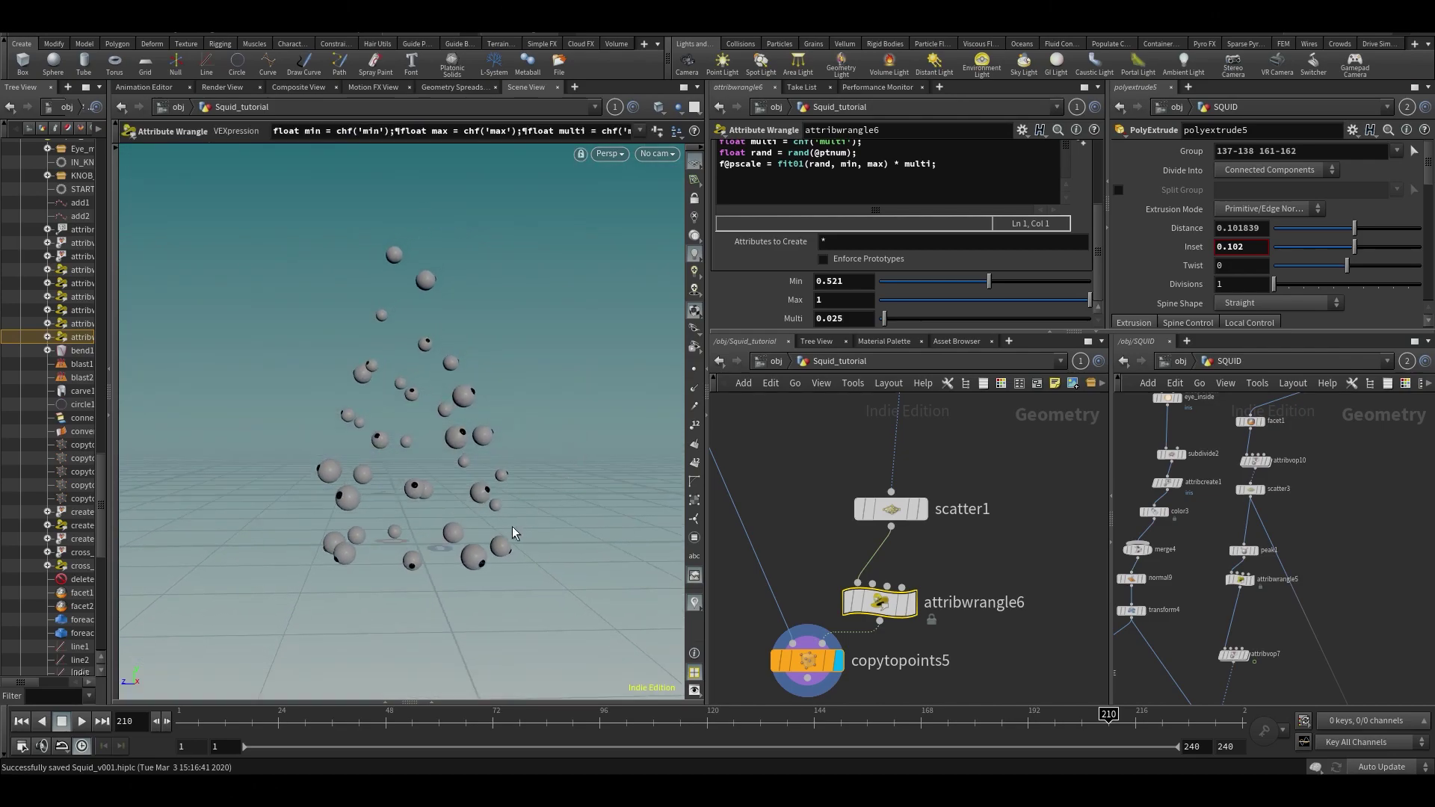
{"action": "key", "text": "Escape"}
{"action": "left_click_drag", "start_coordinate": [403, 575], "coordinate": [453, 427]}
{"action": "key", "text": "Return"}
Step: Place a new Attribute VOP between facet2 and scatter1, then save the scene
{"action": "middle_click_drag", "start_coordinate": [822, 532], "coordinate": [820, 563]}
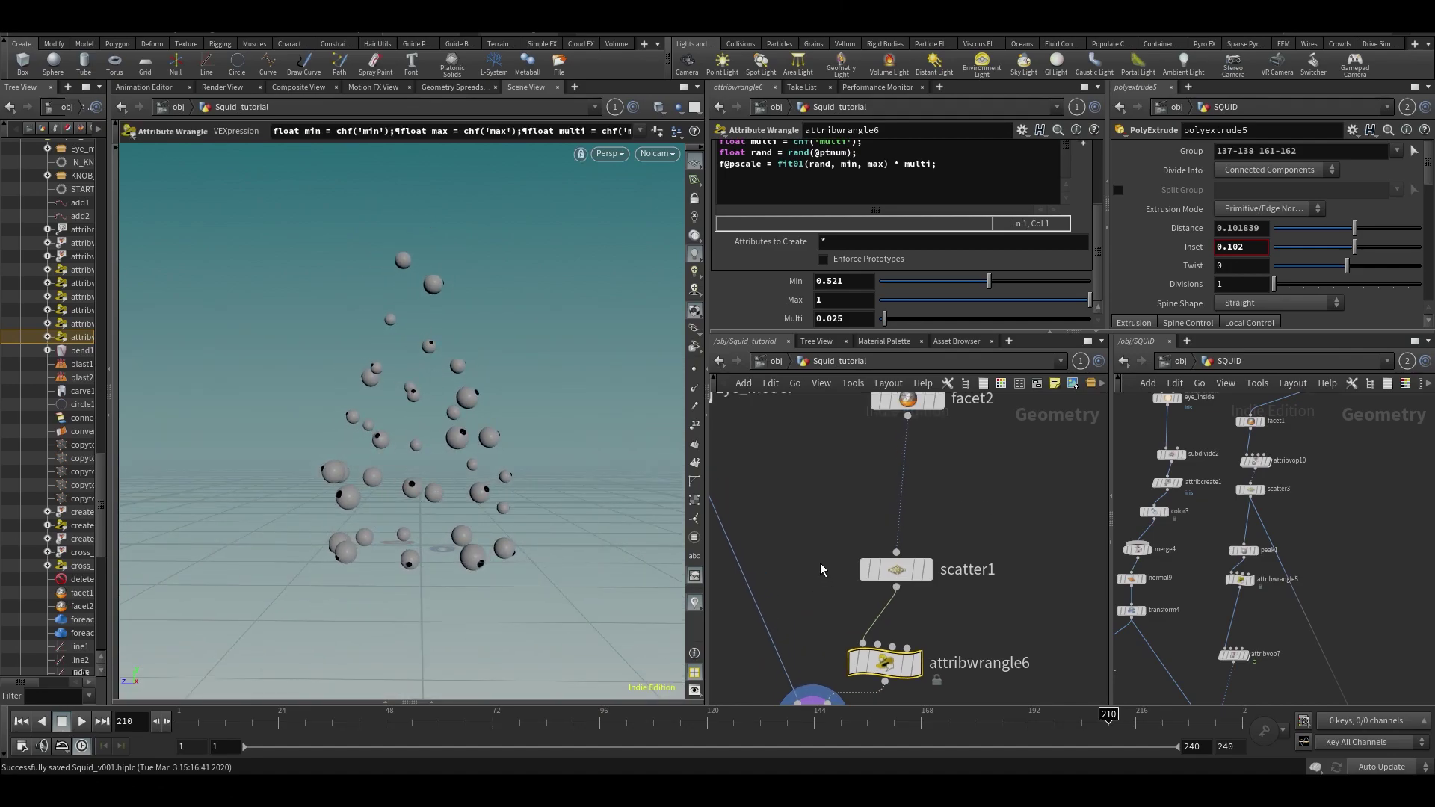
{"action": "scroll", "coordinate": [820, 563], "scroll_direction": "down", "scroll_amount": 2}
{"action": "key", "text": "Tab"}
{"action": "type", "text": "av"}
{"action": "key", "text": "Return"}
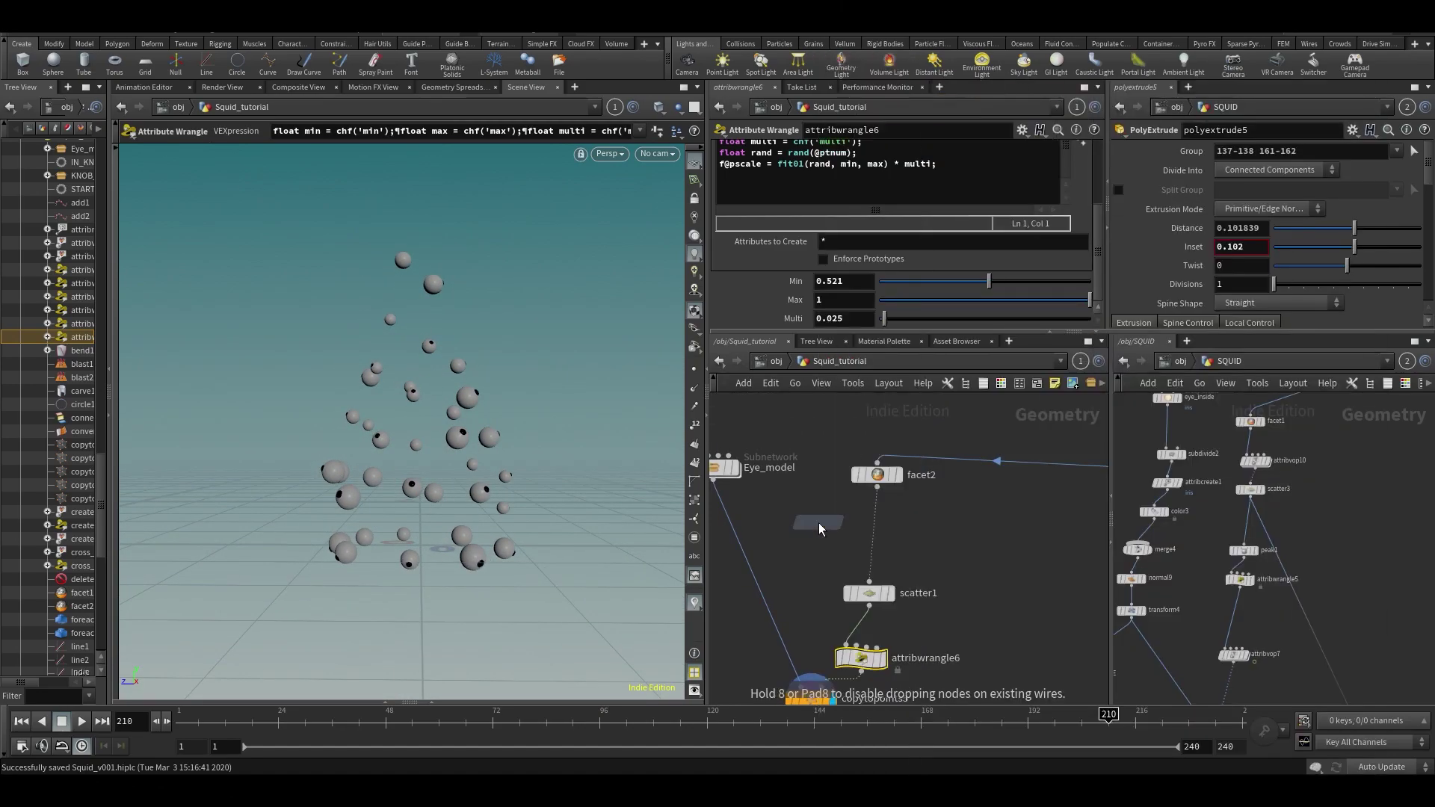
{"action": "left_click", "coordinate": [879, 535]}
{"action": "key", "text": "ctrl+s"}
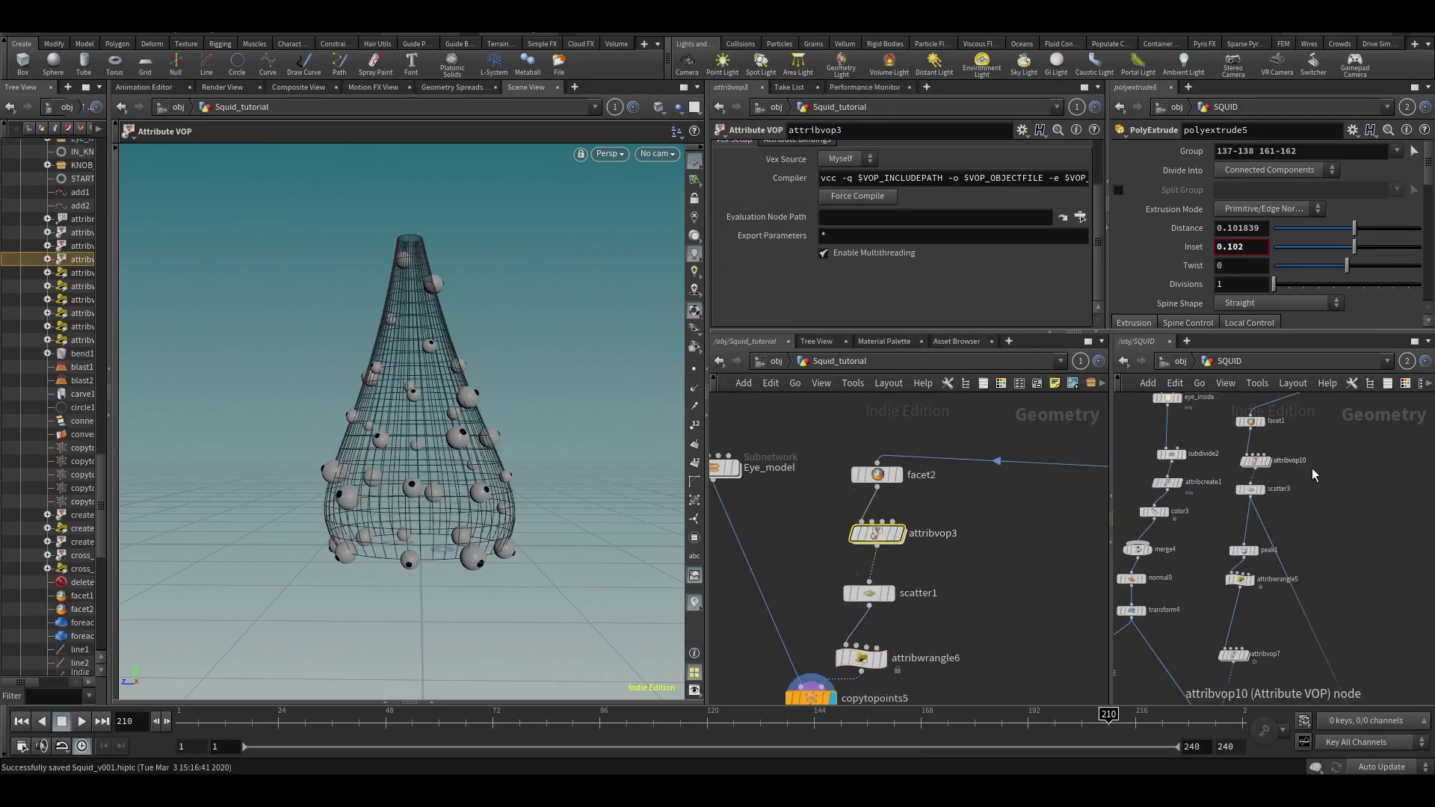
Step: Review attribvop10's bind and density ramp setup in SQUID, copy it, and delete the unused attribvop3
{"action": "scroll", "coordinate": [1246, 426], "scroll_direction": "up", "scroll_amount": 3}
{"action": "double_click", "coordinate": [1271, 486]}
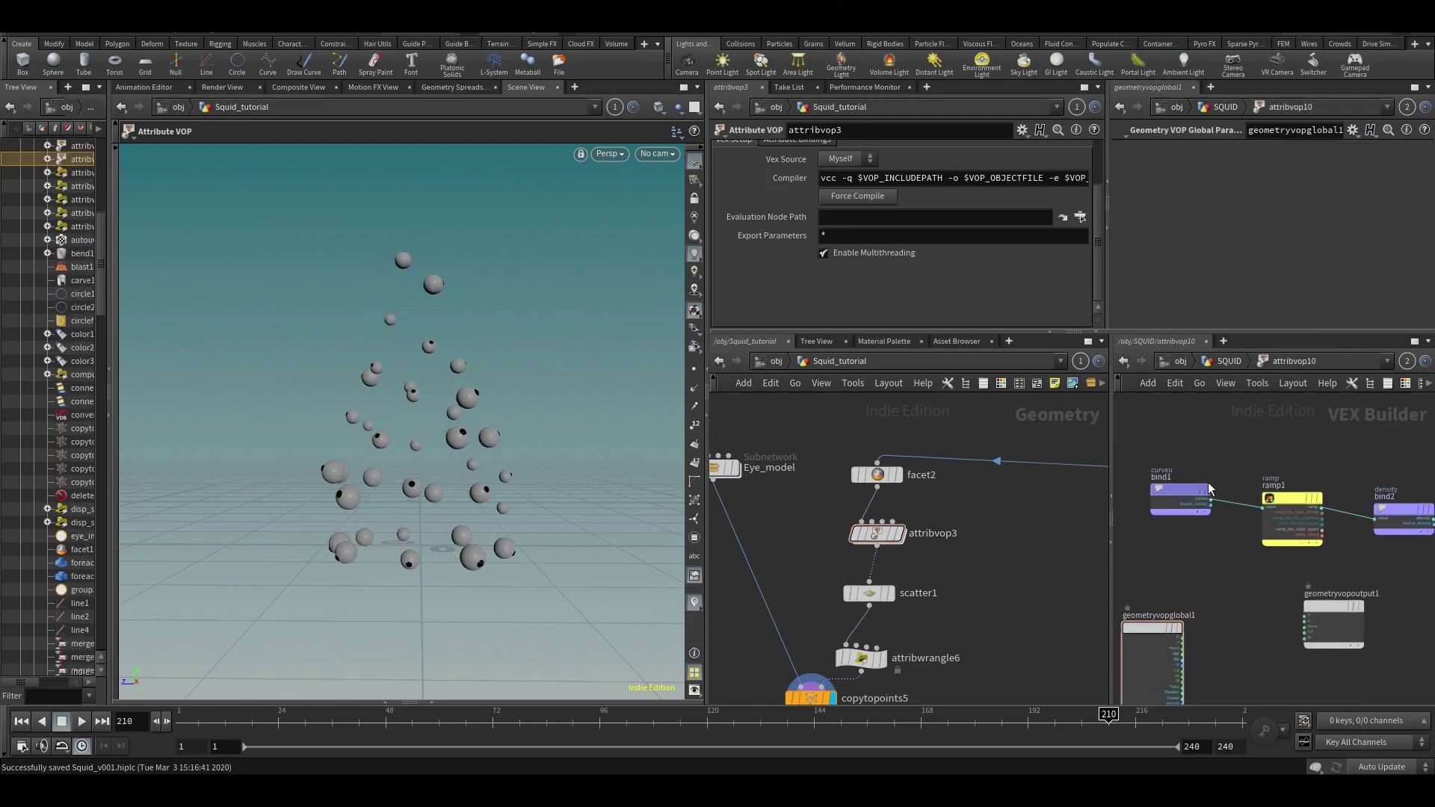
{"action": "left_click", "coordinate": [1181, 500]}
{"action": "left_click", "coordinate": [1316, 507]}
{"action": "key", "text": "u"}
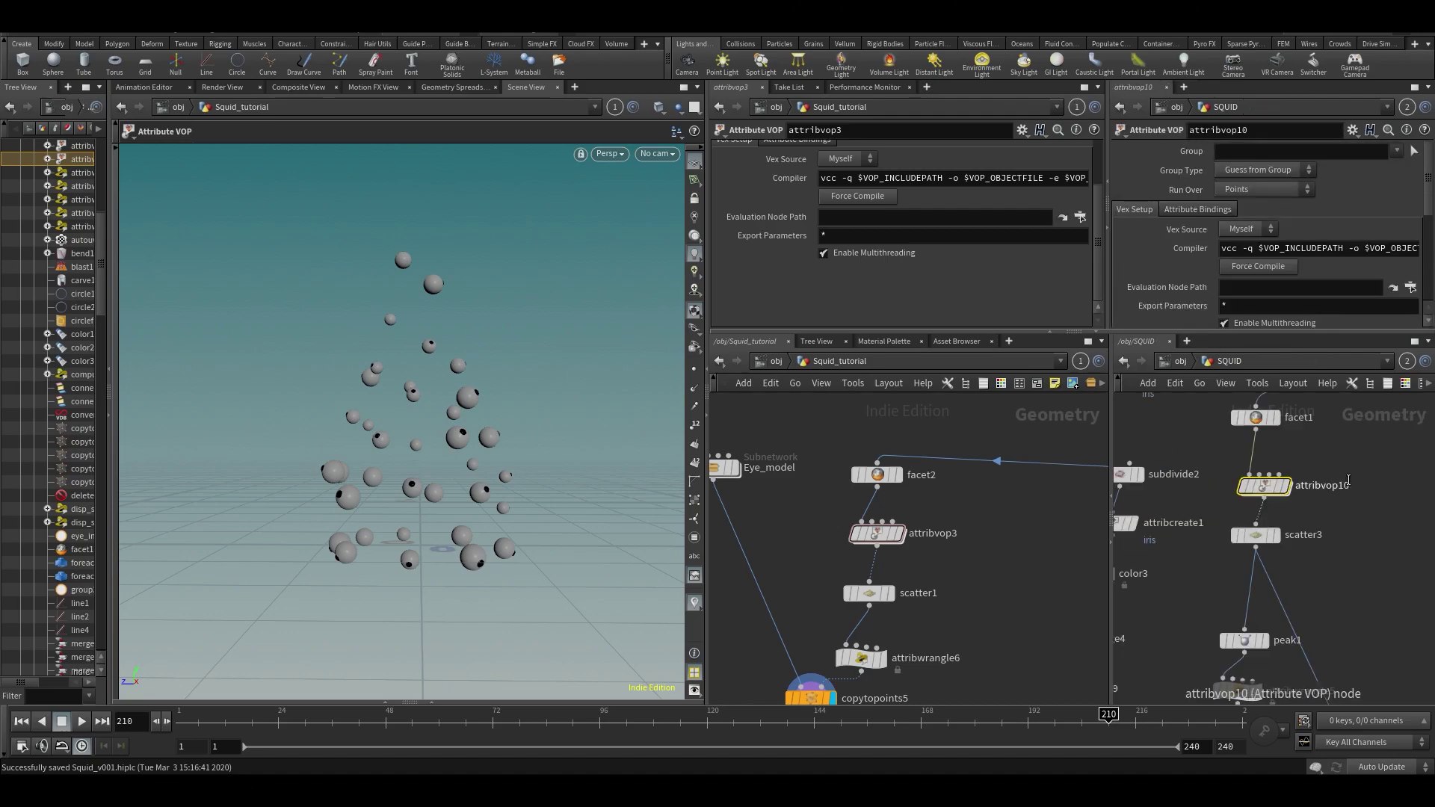
{"action": "key", "text": "ctrl+c"}
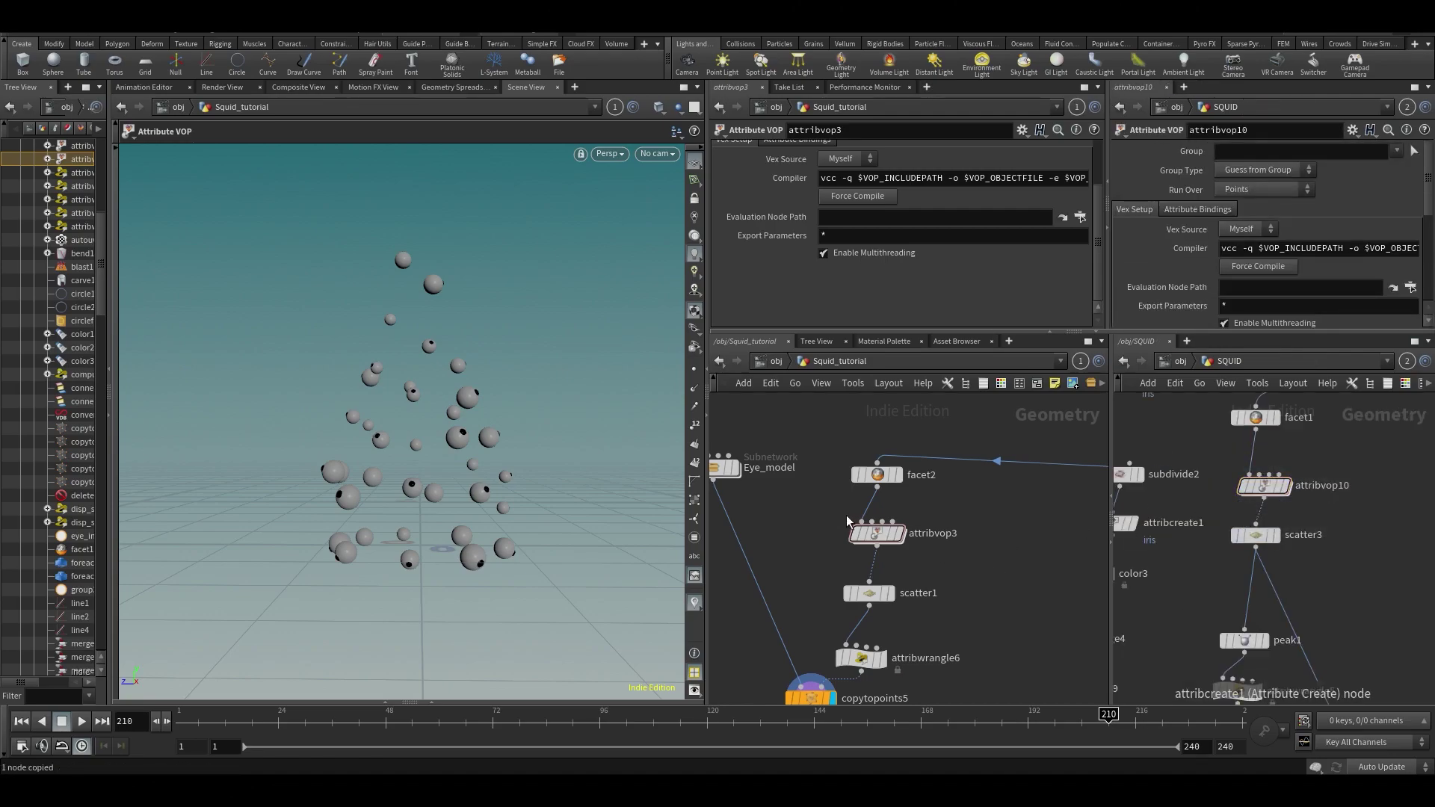
{"action": "key", "text": "Delete"}
Step: Paste attribvop10 between facet2 and scatter1 and display the facet2 cone
{"action": "scroll", "coordinate": [886, 542], "scroll_direction": "up", "scroll_amount": 2}
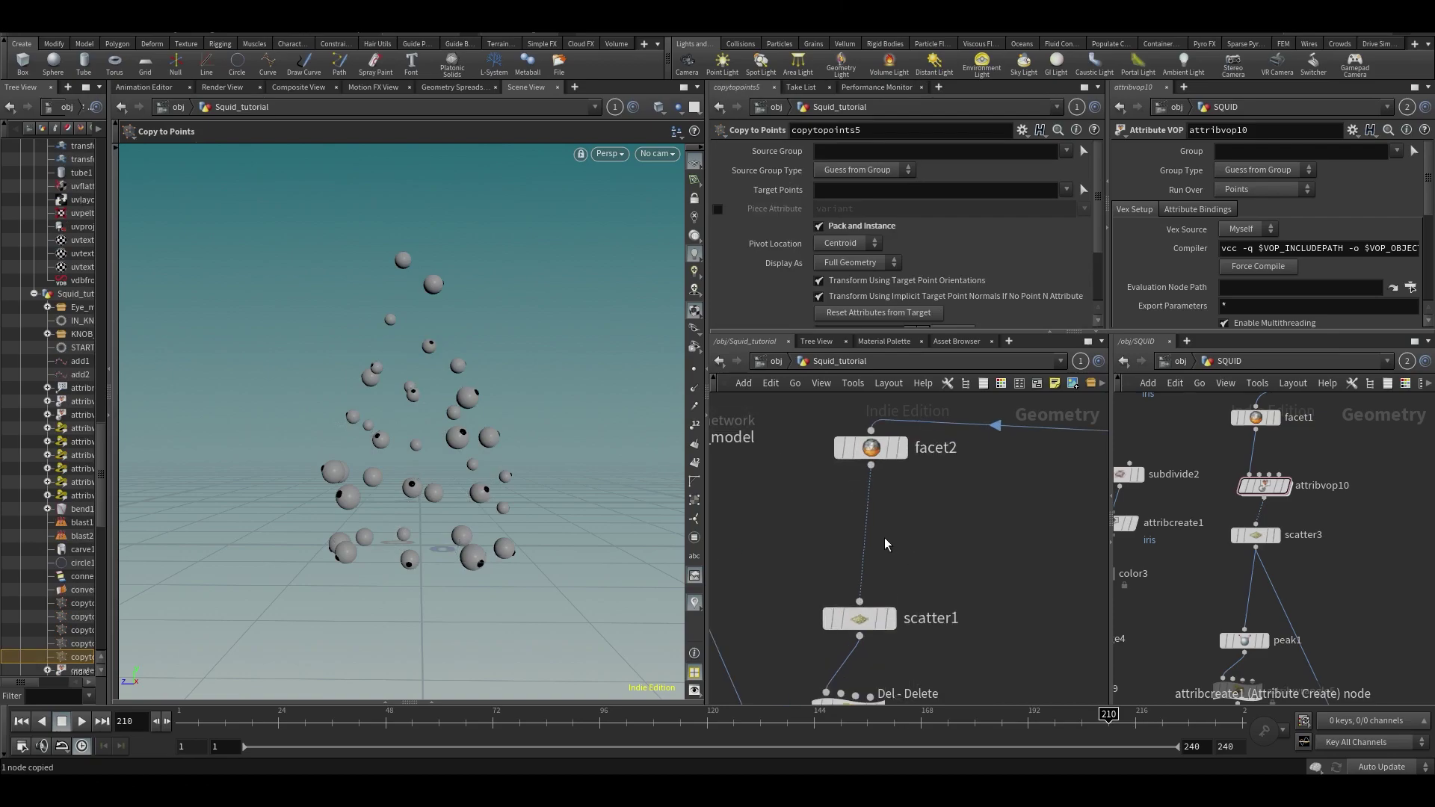
{"action": "key", "text": "ctrl+v"}
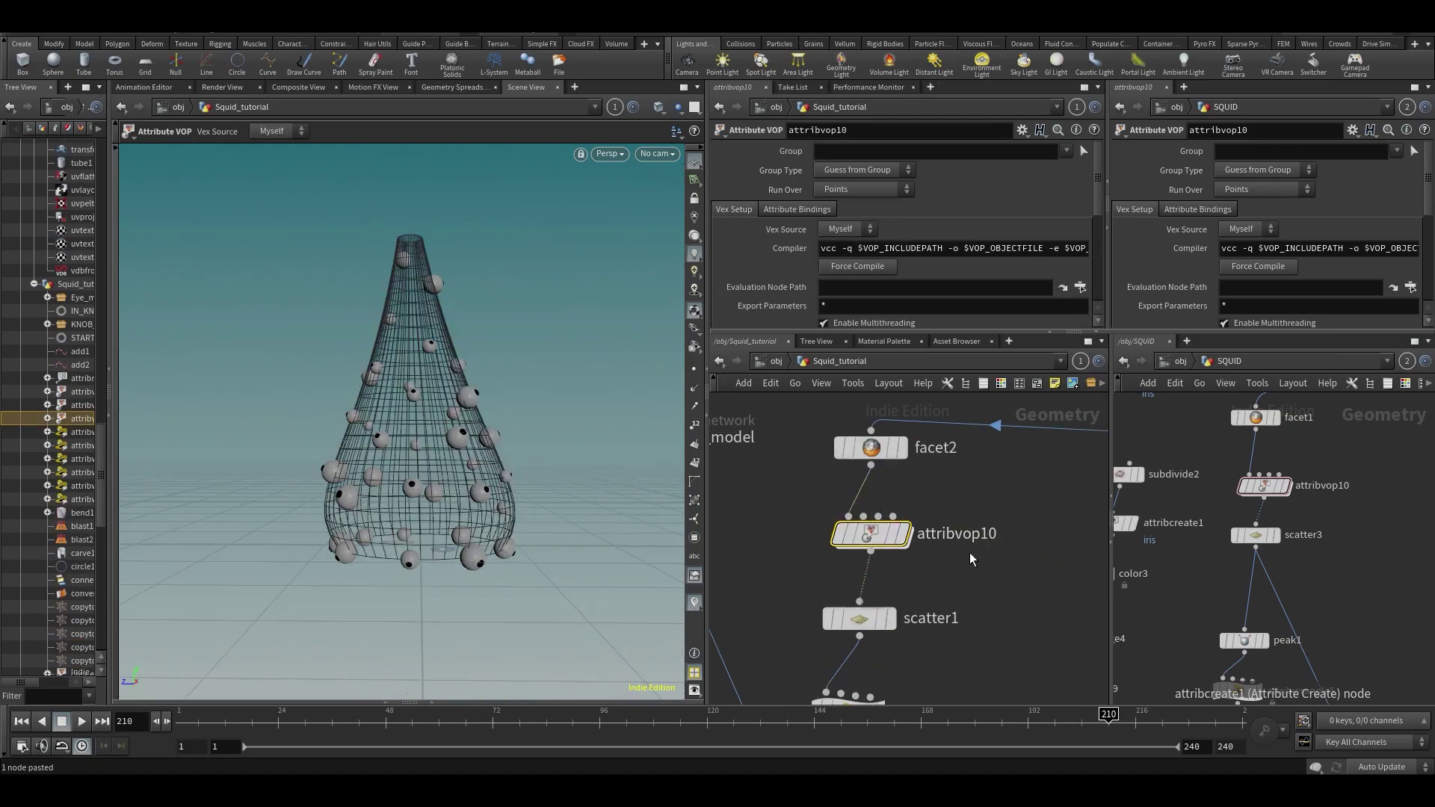
{"action": "double_click", "coordinate": [871, 534]}
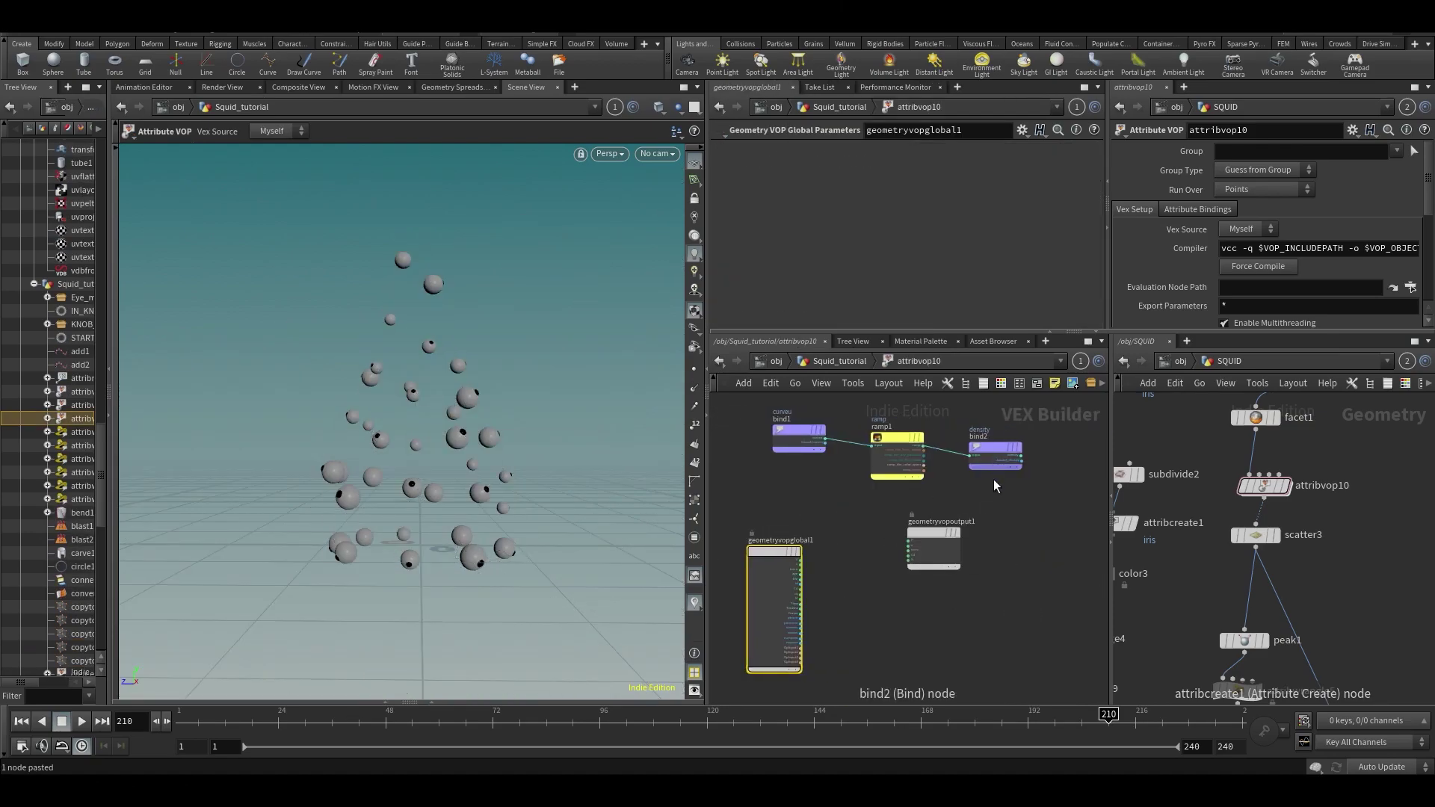
{"action": "key", "text": "u"}
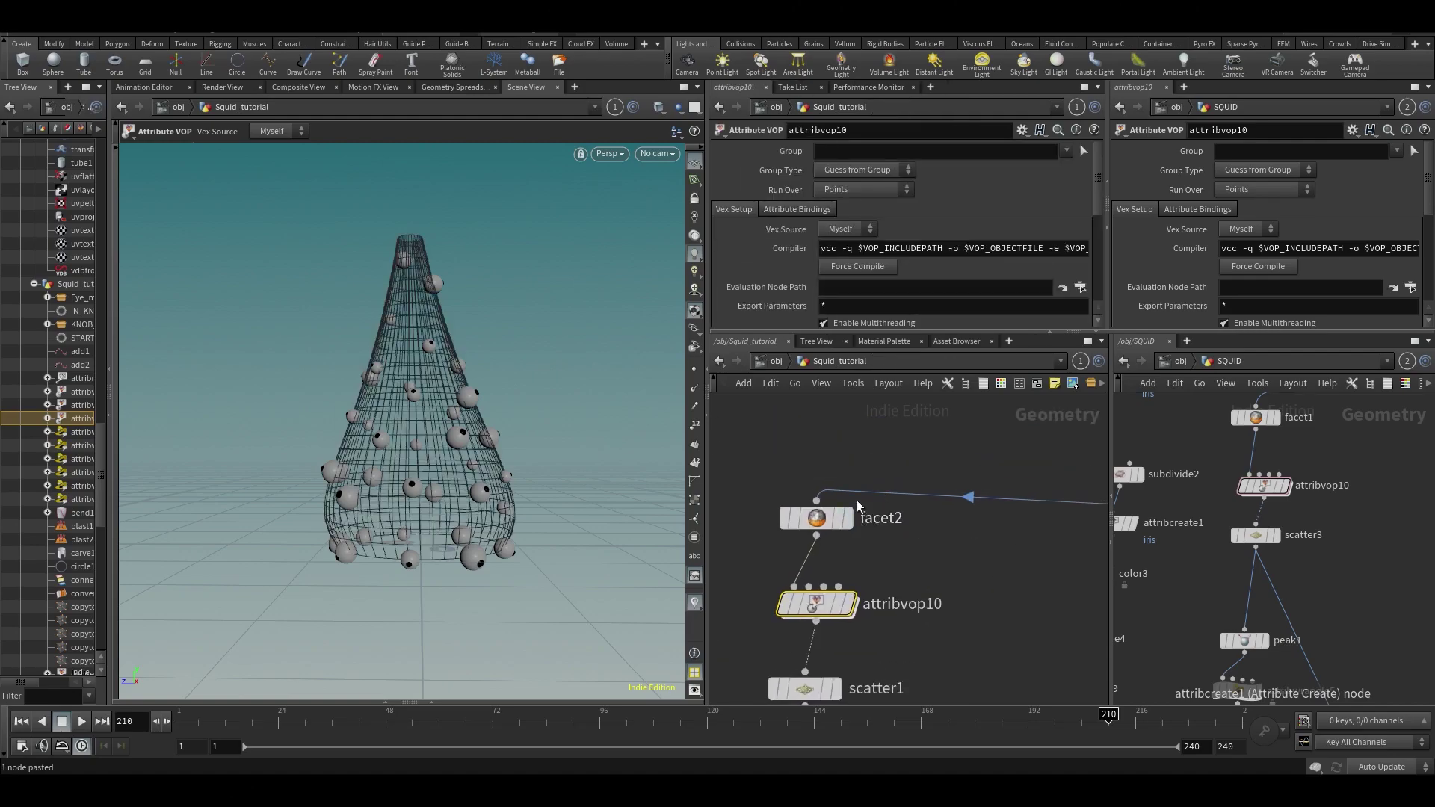
{"action": "left_click", "coordinate": [846, 517]}
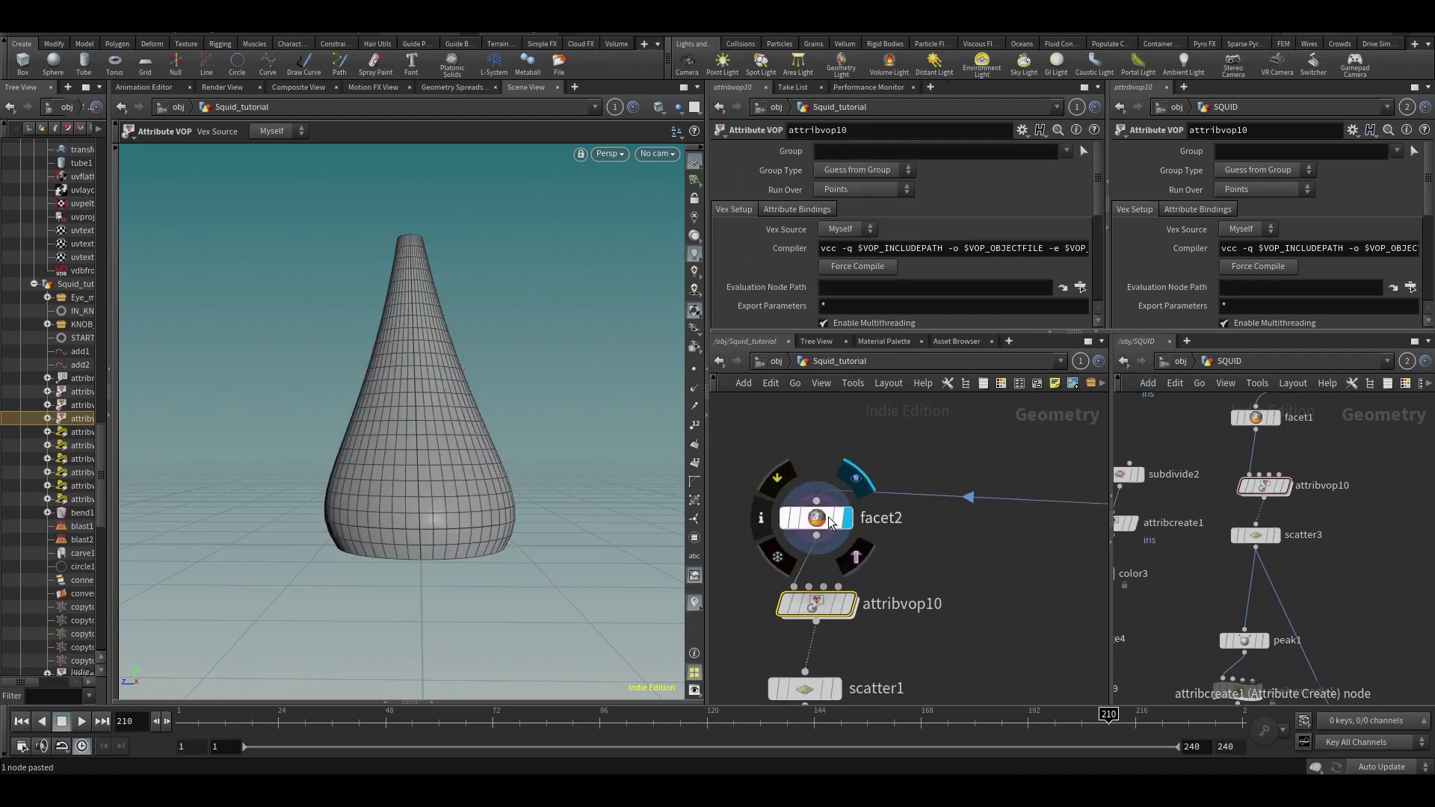
{"action": "left_click", "coordinate": [452, 88]}
{"action": "left_click", "coordinate": [357, 130]}
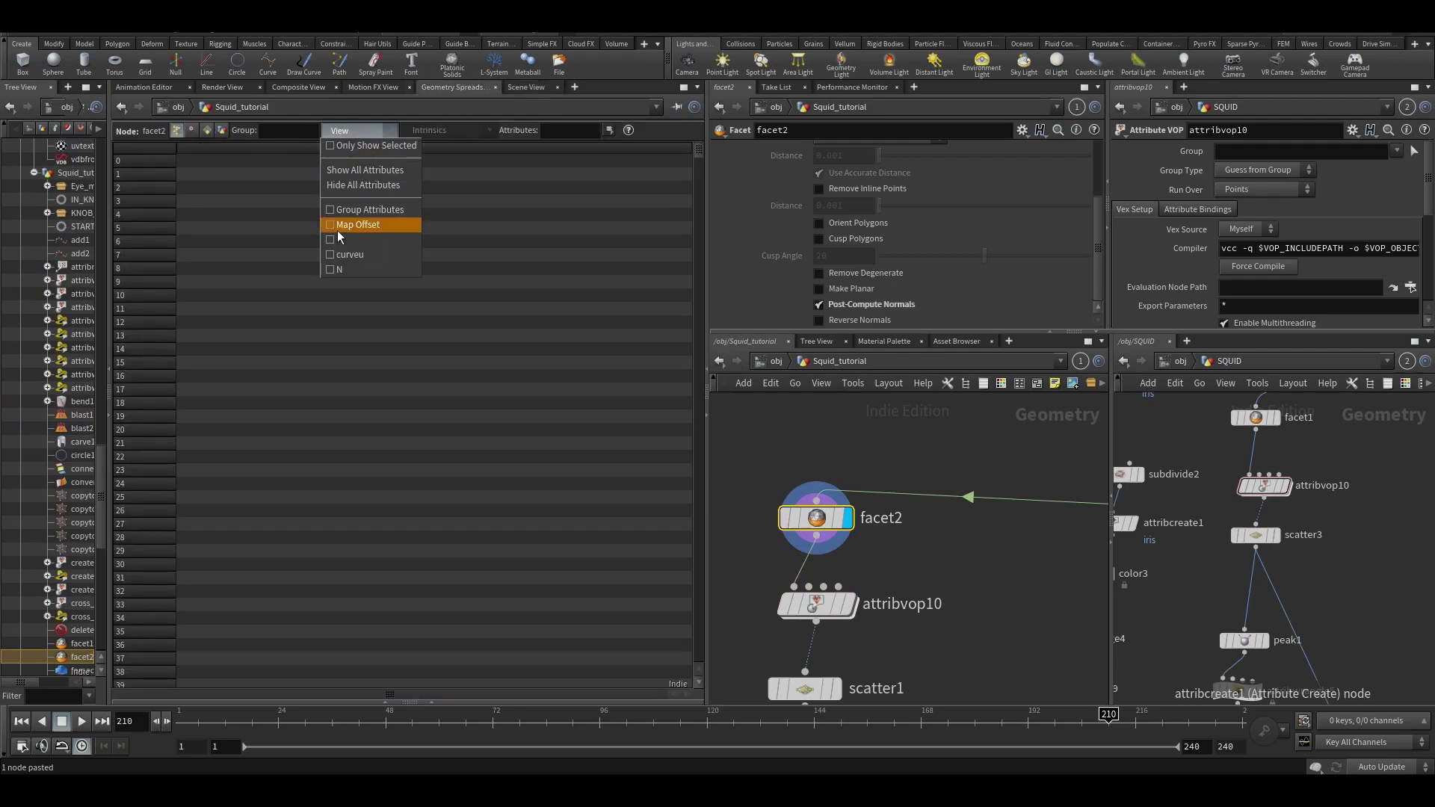
{"action": "left_click", "coordinate": [345, 255]}
{"action": "left_click_drag", "start_coordinate": [694, 148], "coordinate": [722, 686]}
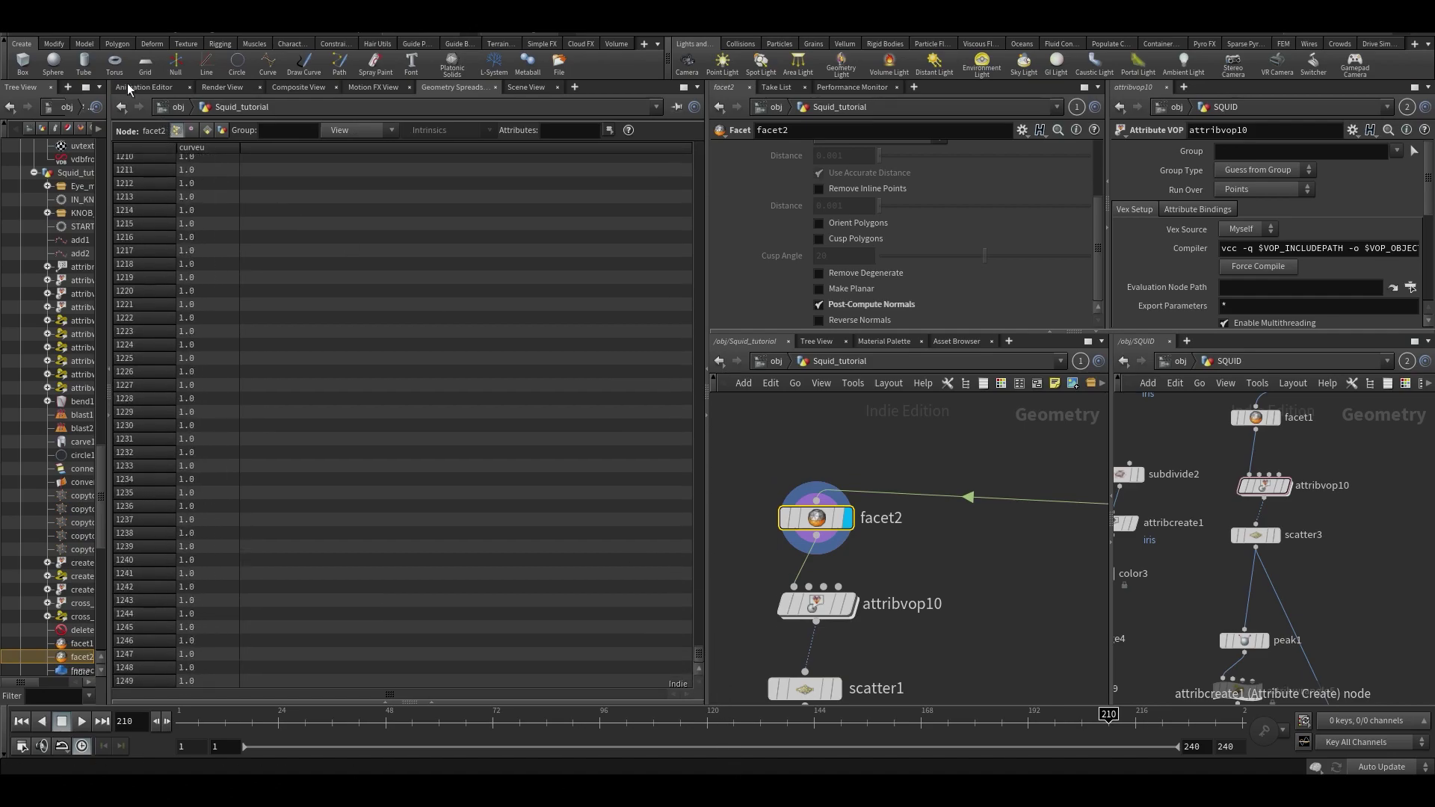
{"action": "left_click", "coordinate": [514, 89]}
{"action": "key", "text": "Tab"}
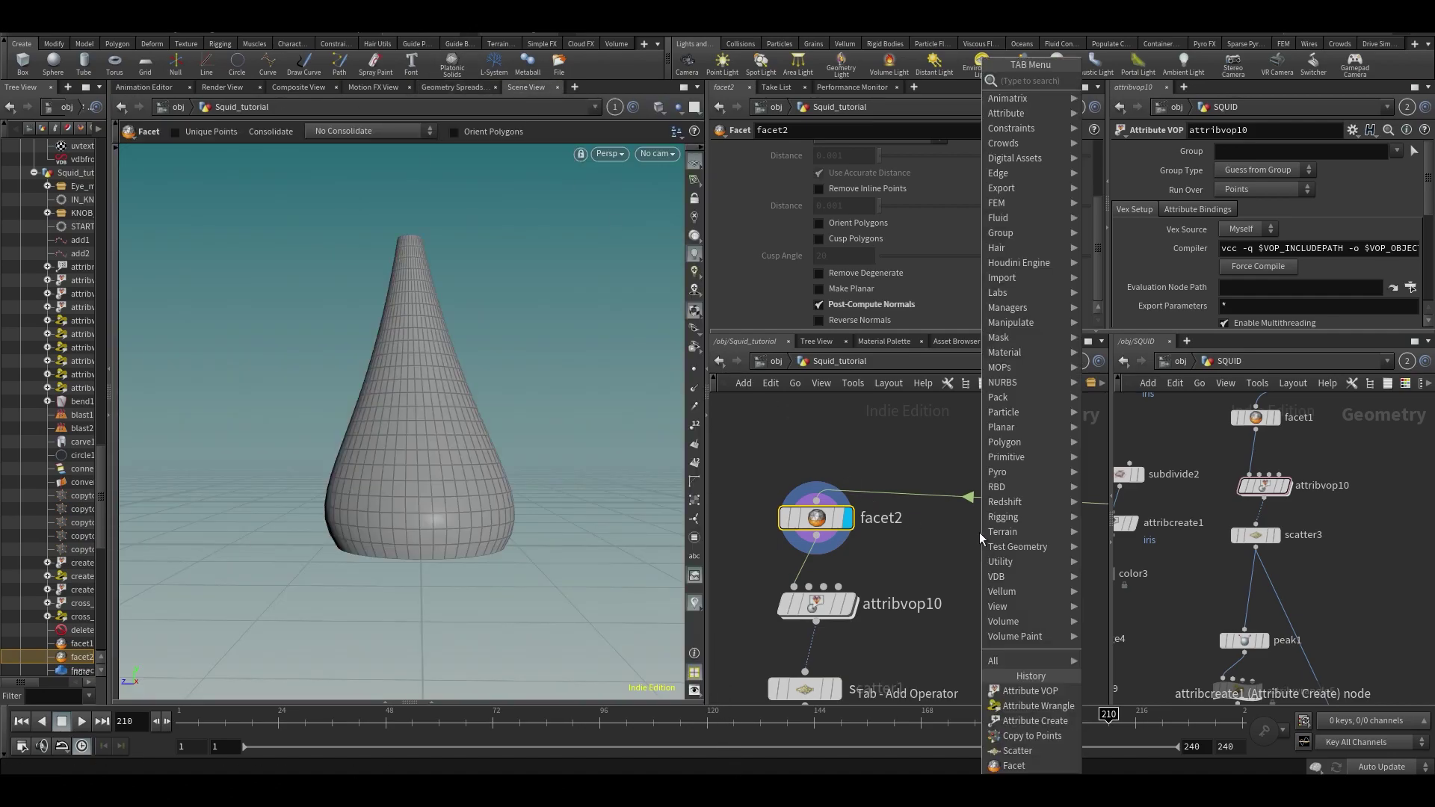
{"action": "type", "text": "color"}
{"action": "key", "text": "Return"}
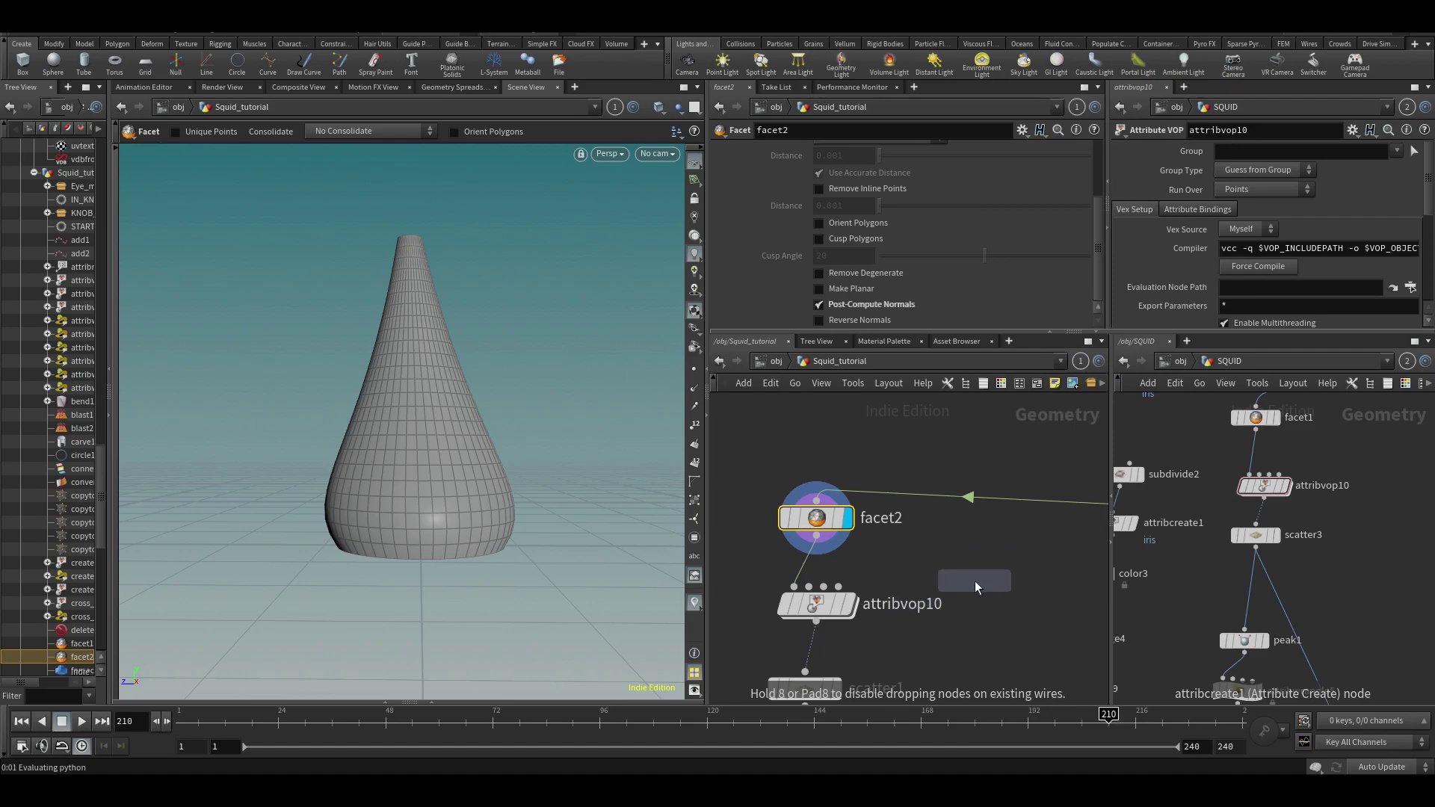
{"action": "left_click", "coordinate": [975, 581]}
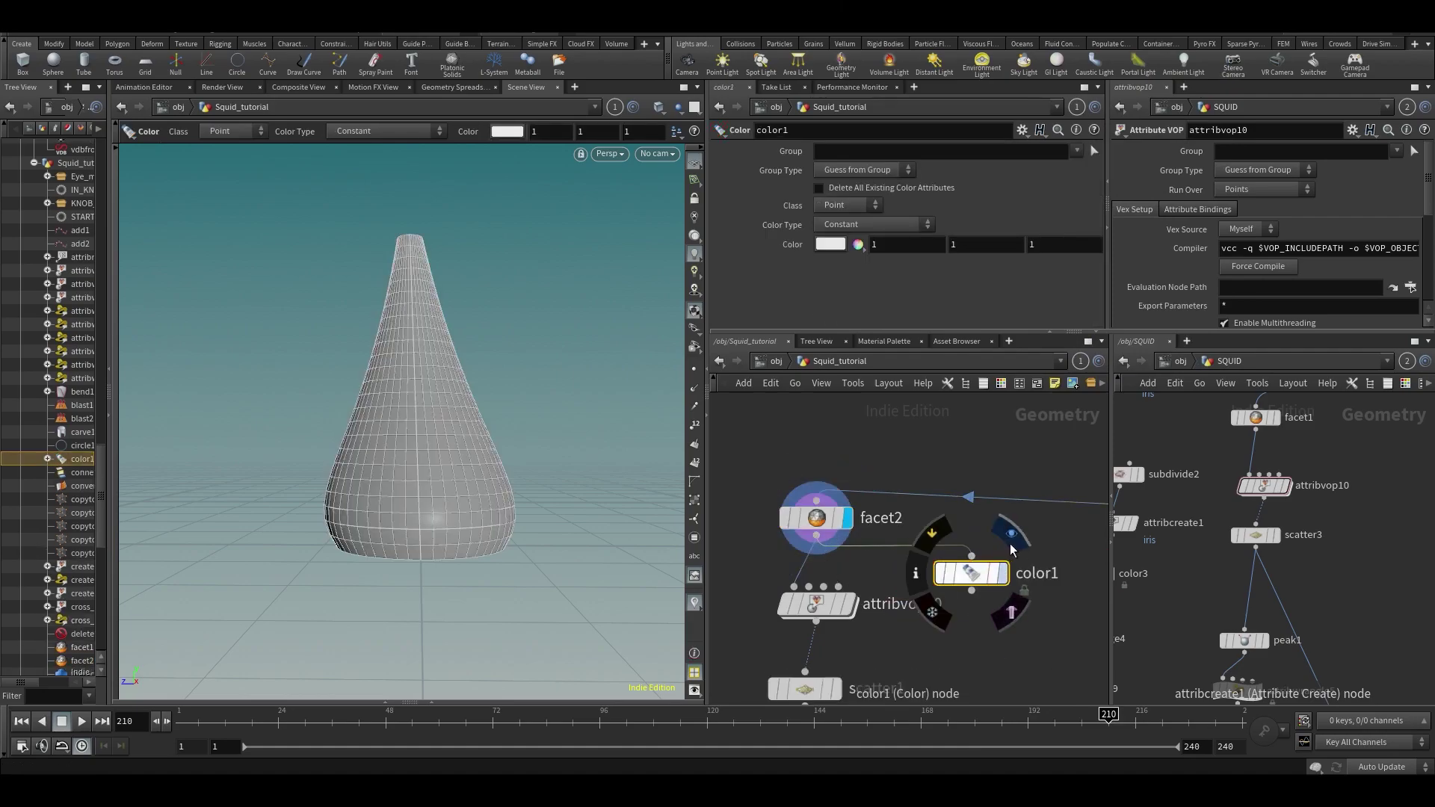
{"action": "left_click", "coordinate": [1011, 538]}
{"action": "left_click", "coordinate": [832, 224]}
{"action": "left_click", "coordinate": [838, 290]}
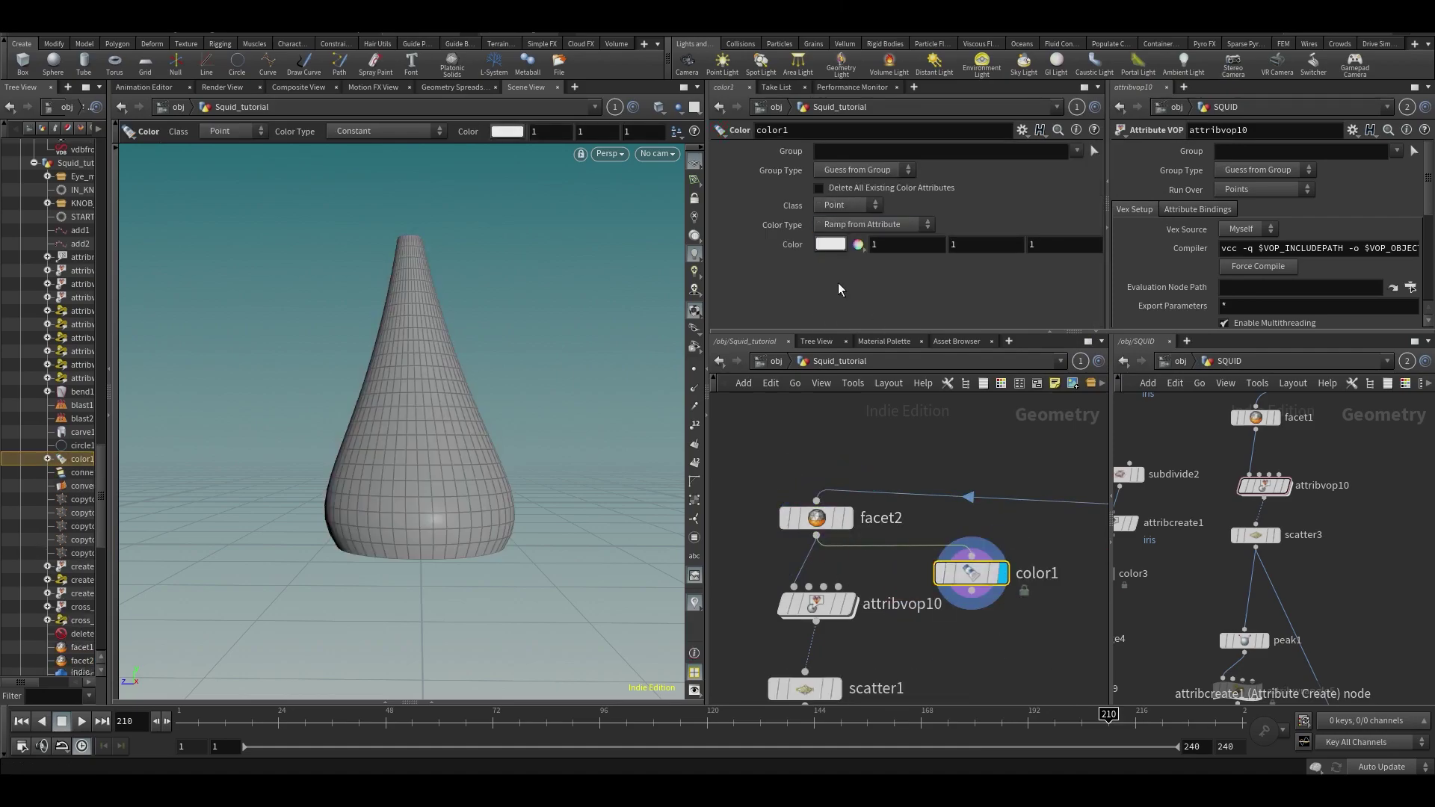
{"action": "left_click", "coordinate": [852, 246]}
{"action": "type", "text": "curveu"}
{"action": "key", "text": "Return"}
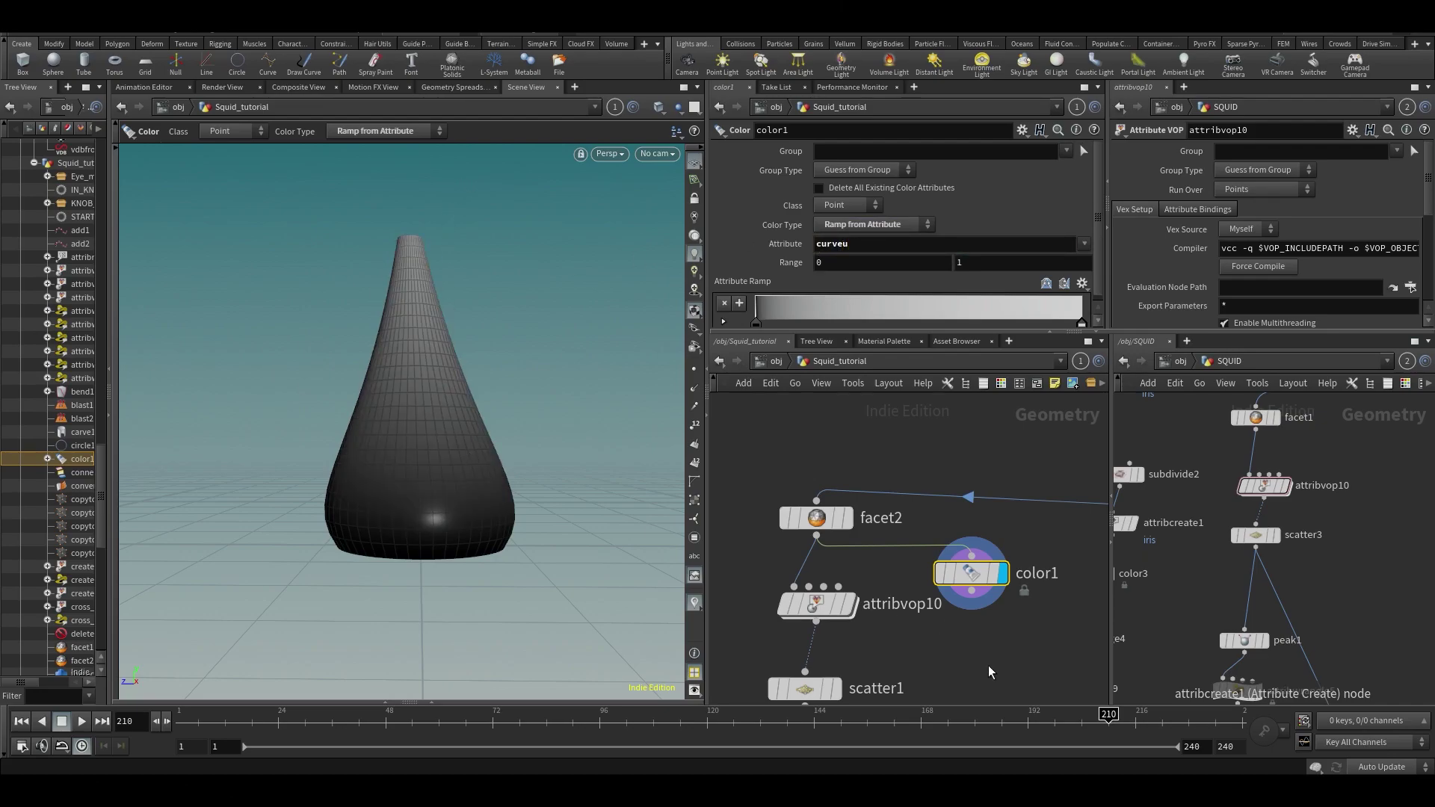
{"action": "key", "text": "Delete"}
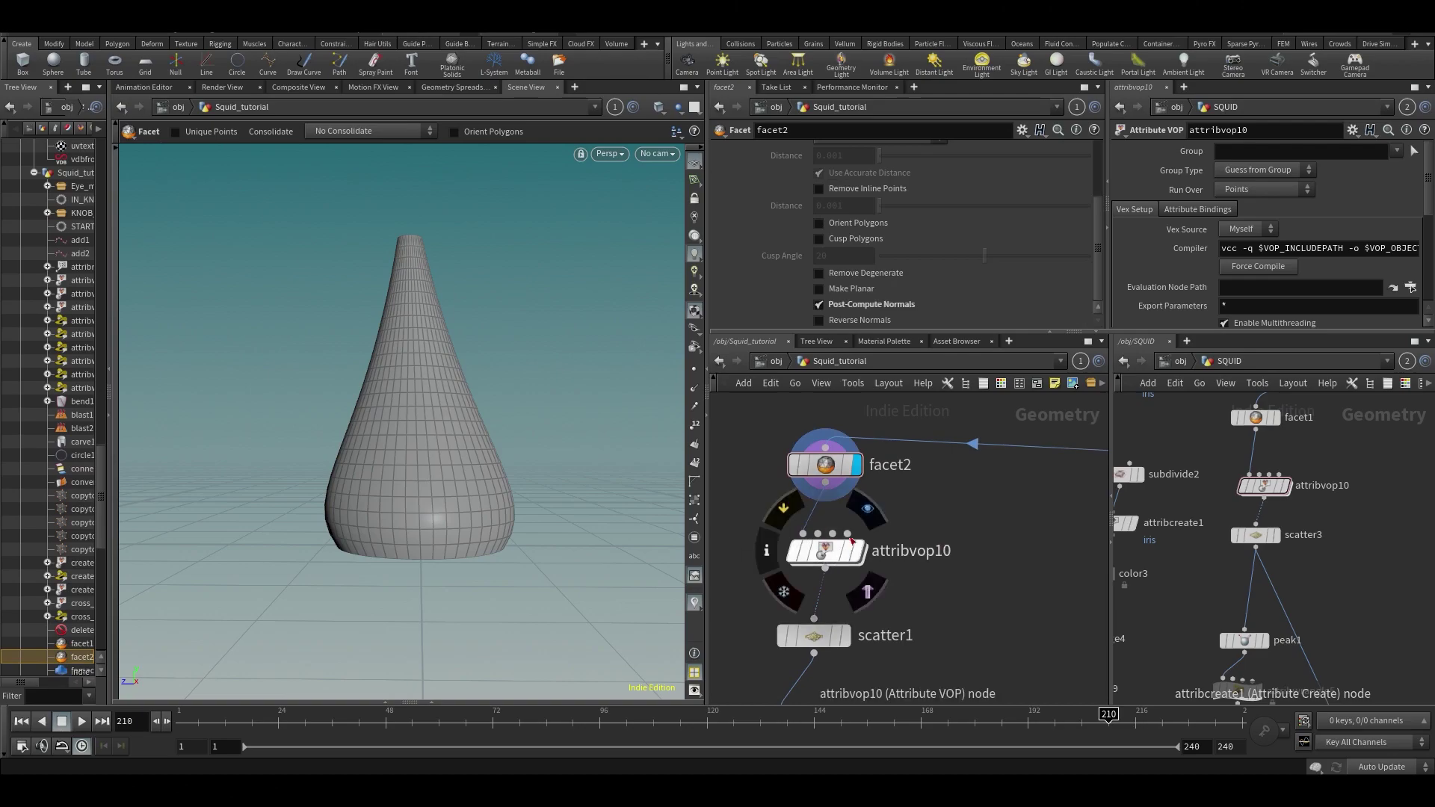
{"action": "double_click", "coordinate": [825, 551]}
{"action": "middle_click_drag", "start_coordinate": [953, 540], "coordinate": [983, 631]}
{"action": "left_click", "coordinate": [971, 551]}
Step: Rename the attribvop10 node to 'density'
{"action": "key", "text": "u"}
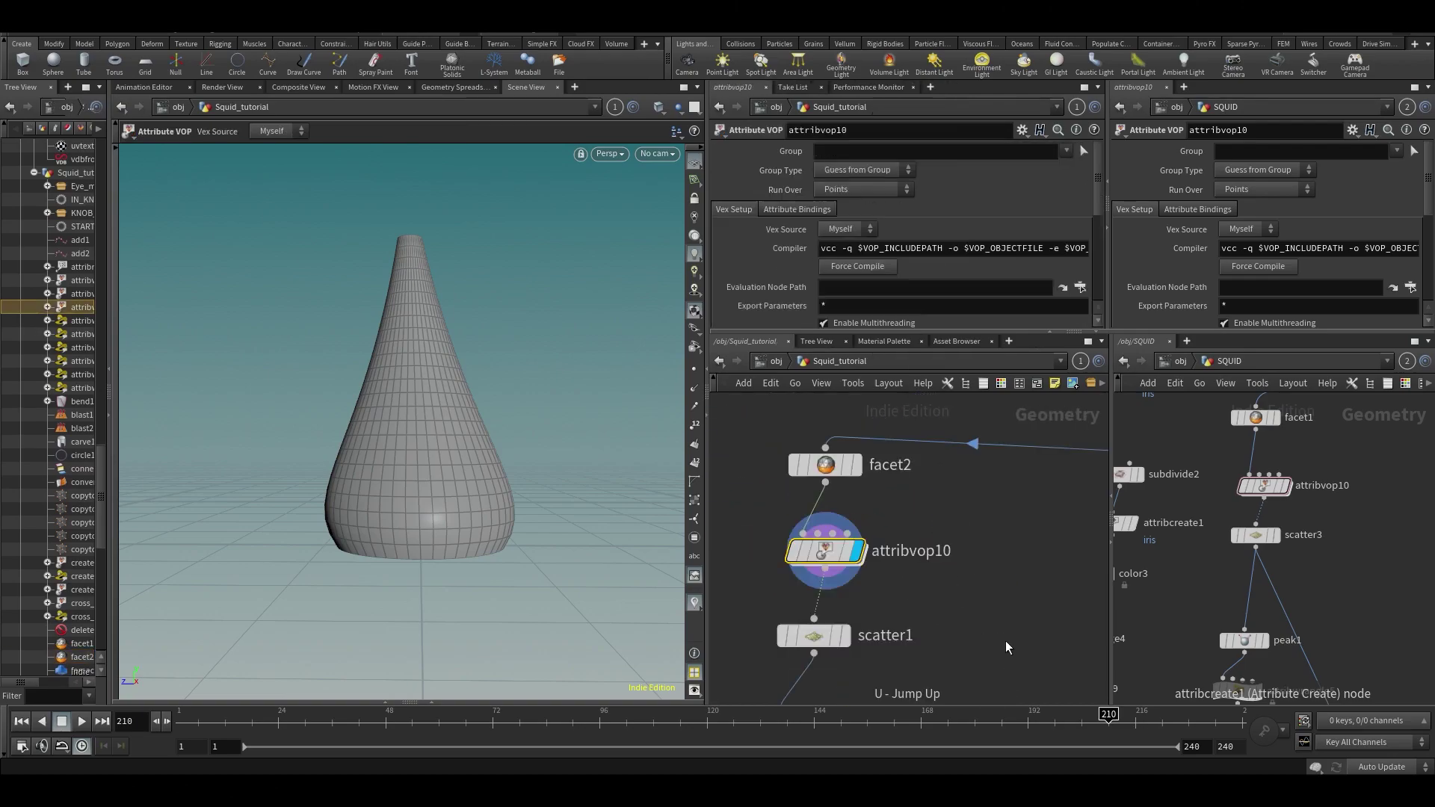
{"action": "double_click", "coordinate": [891, 551]}
{"action": "type", "text": "den"}
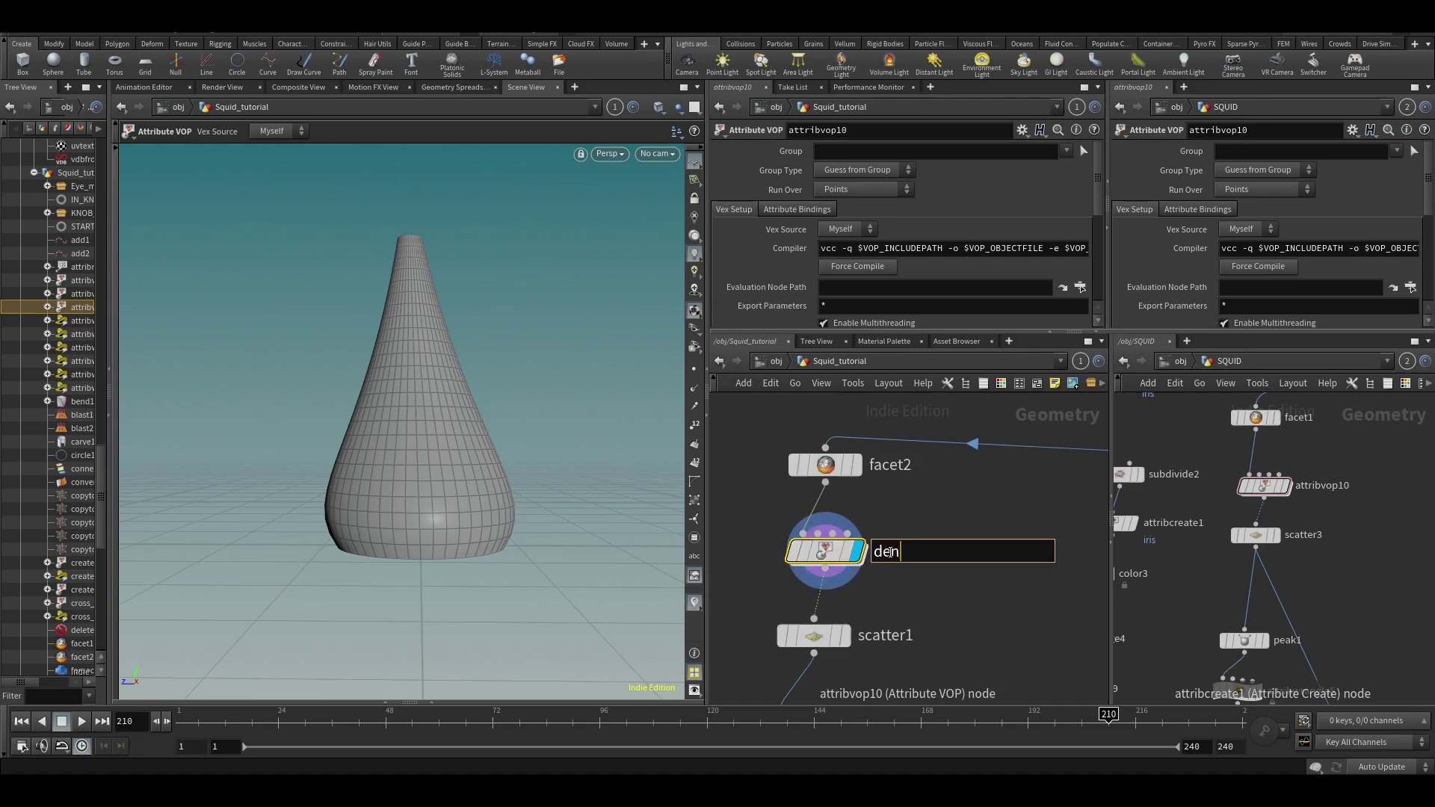
{"action": "type", "text": "sity"}
{"action": "key", "text": "Return"}
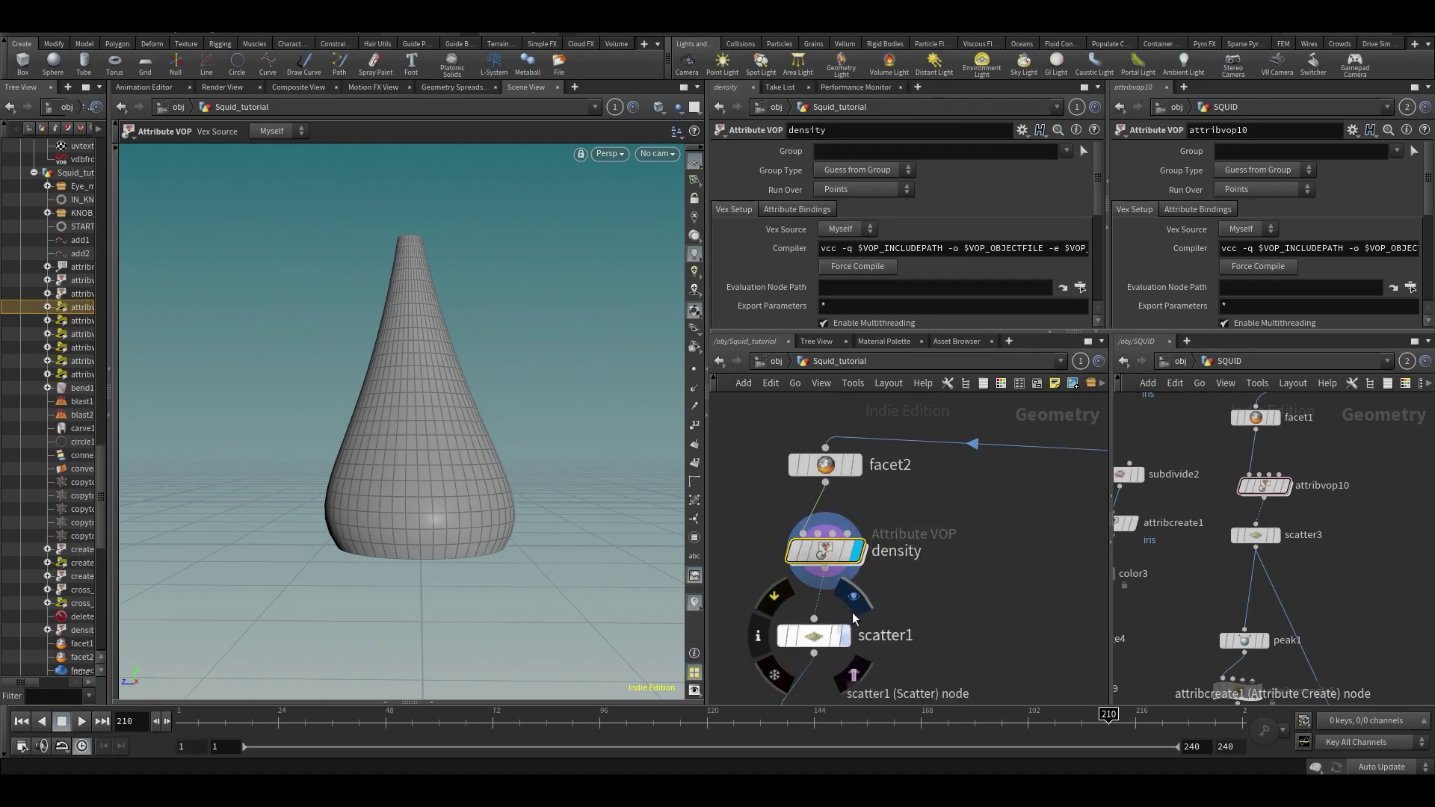
Step: Display scatter1 and enable its Density Attribute, using the 'density' attribute
{"action": "left_click", "coordinate": [844, 631]}
{"action": "left_click", "coordinate": [826, 629]}
{"action": "scroll", "coordinate": [867, 211], "scroll_direction": "up", "scroll_amount": 4}
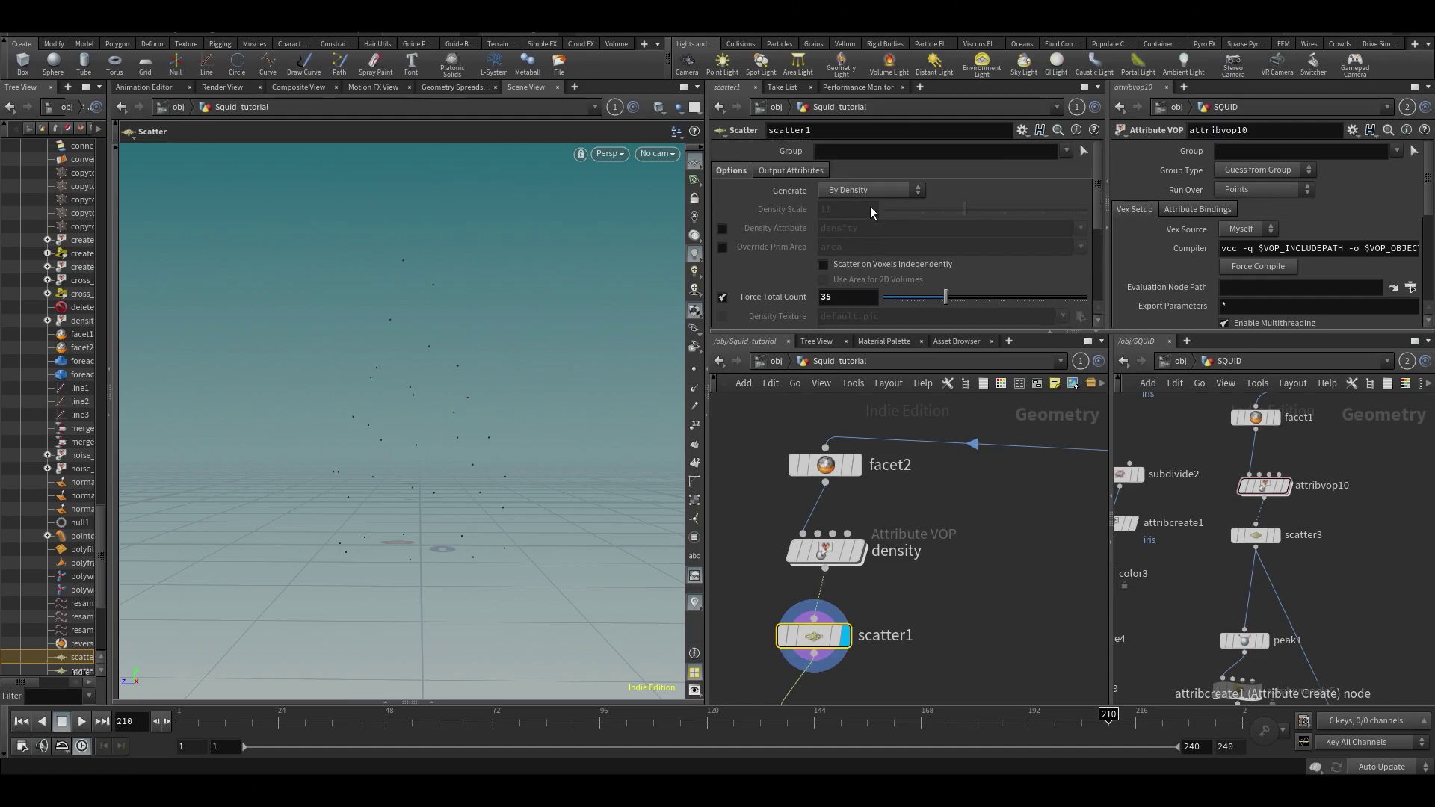
{"action": "left_click", "coordinate": [722, 228]}
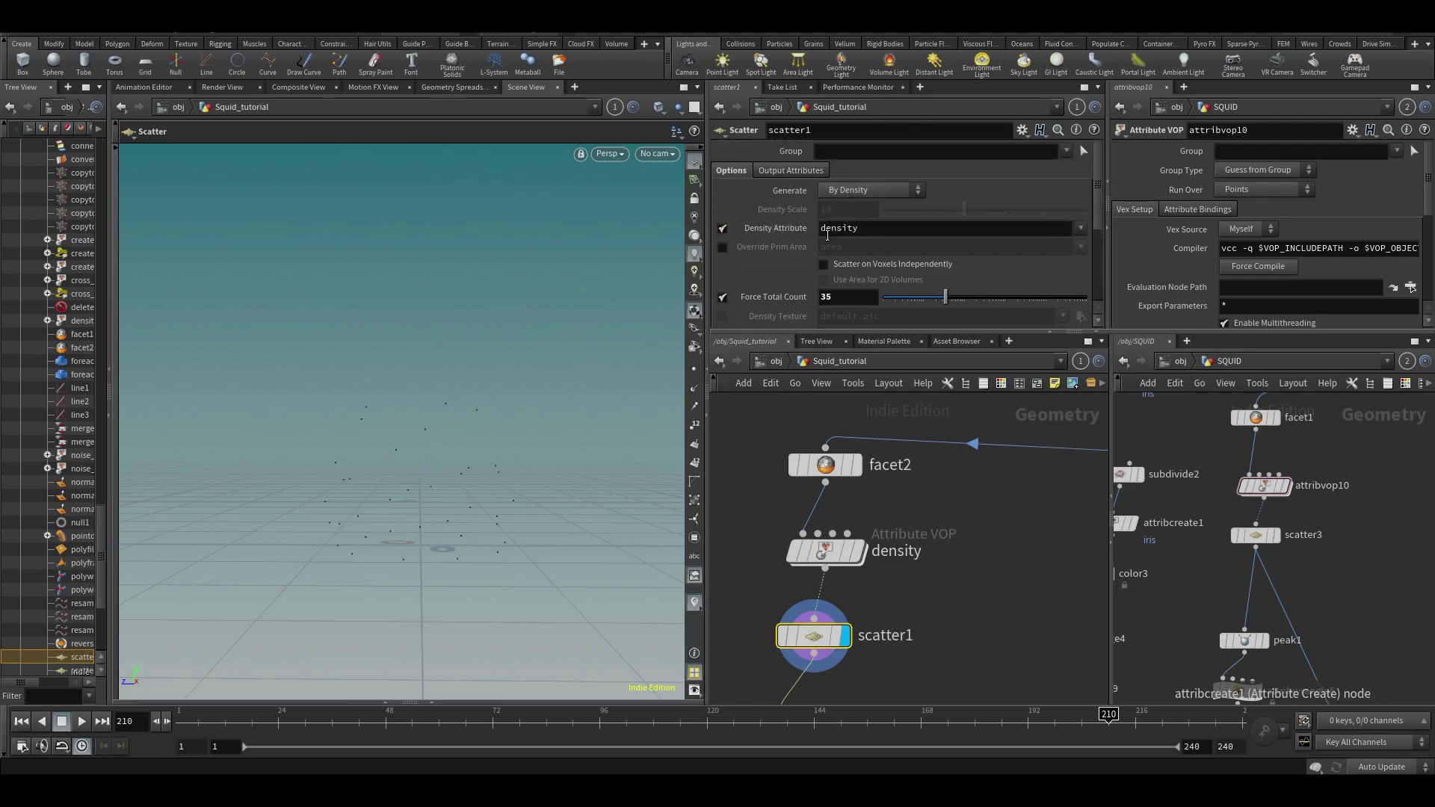
{"action": "left_click", "coordinate": [904, 223]}
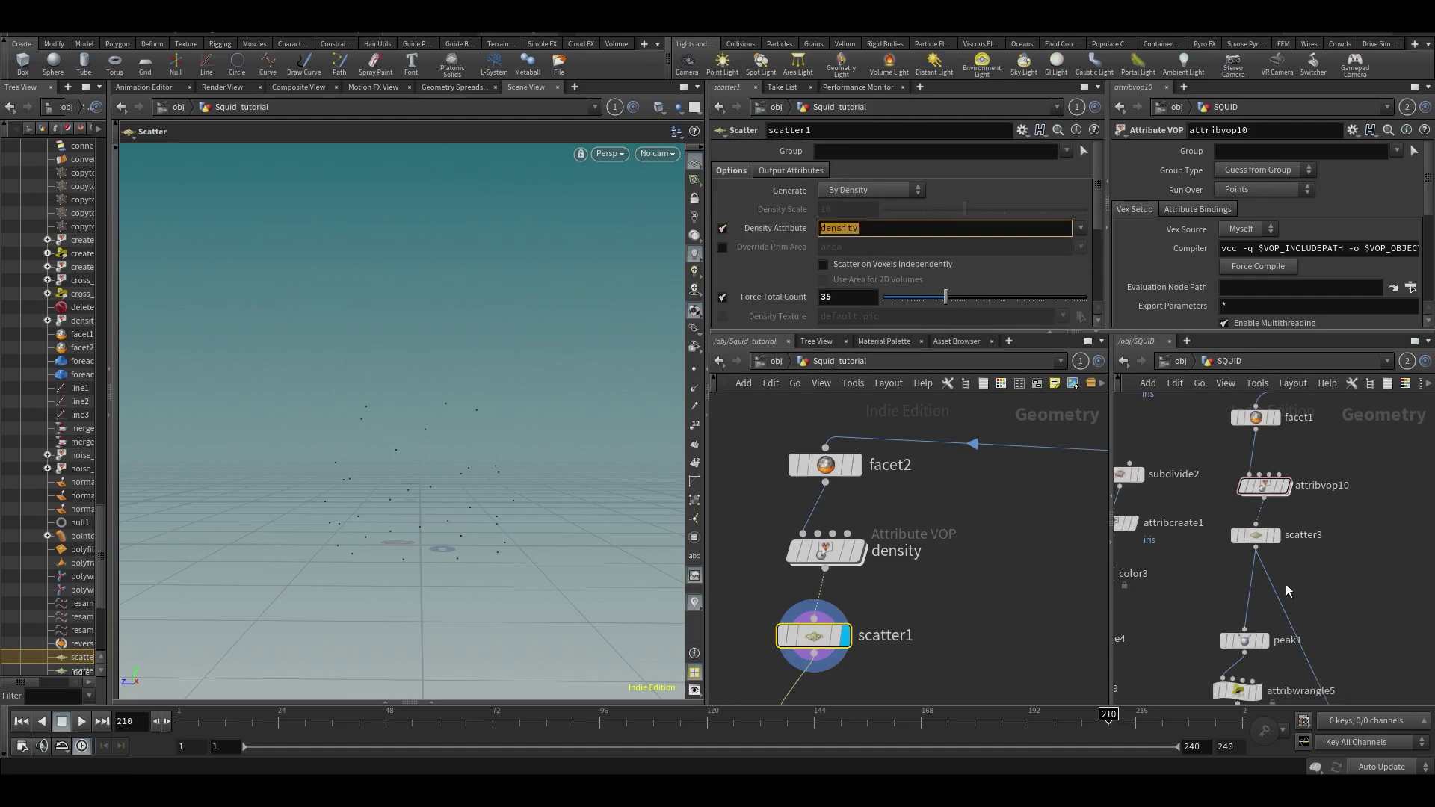
{"action": "key", "text": "Return"}
Step: Reshape the density ramp: middle key to about 0.66, a new first key at zero
{"action": "left_click", "coordinate": [849, 549]}
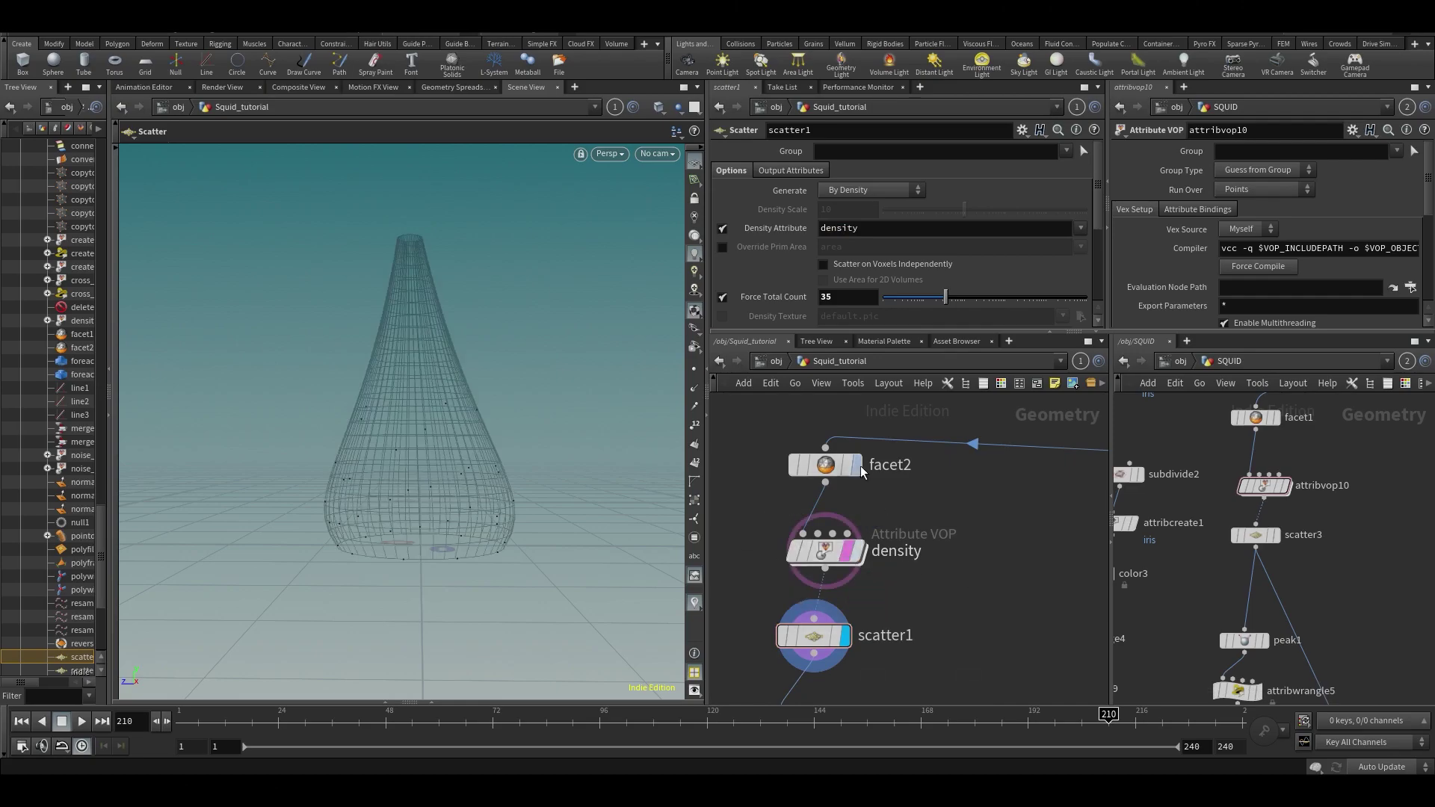
{"action": "left_click", "coordinate": [852, 551]}
{"action": "left_click", "coordinate": [823, 551]}
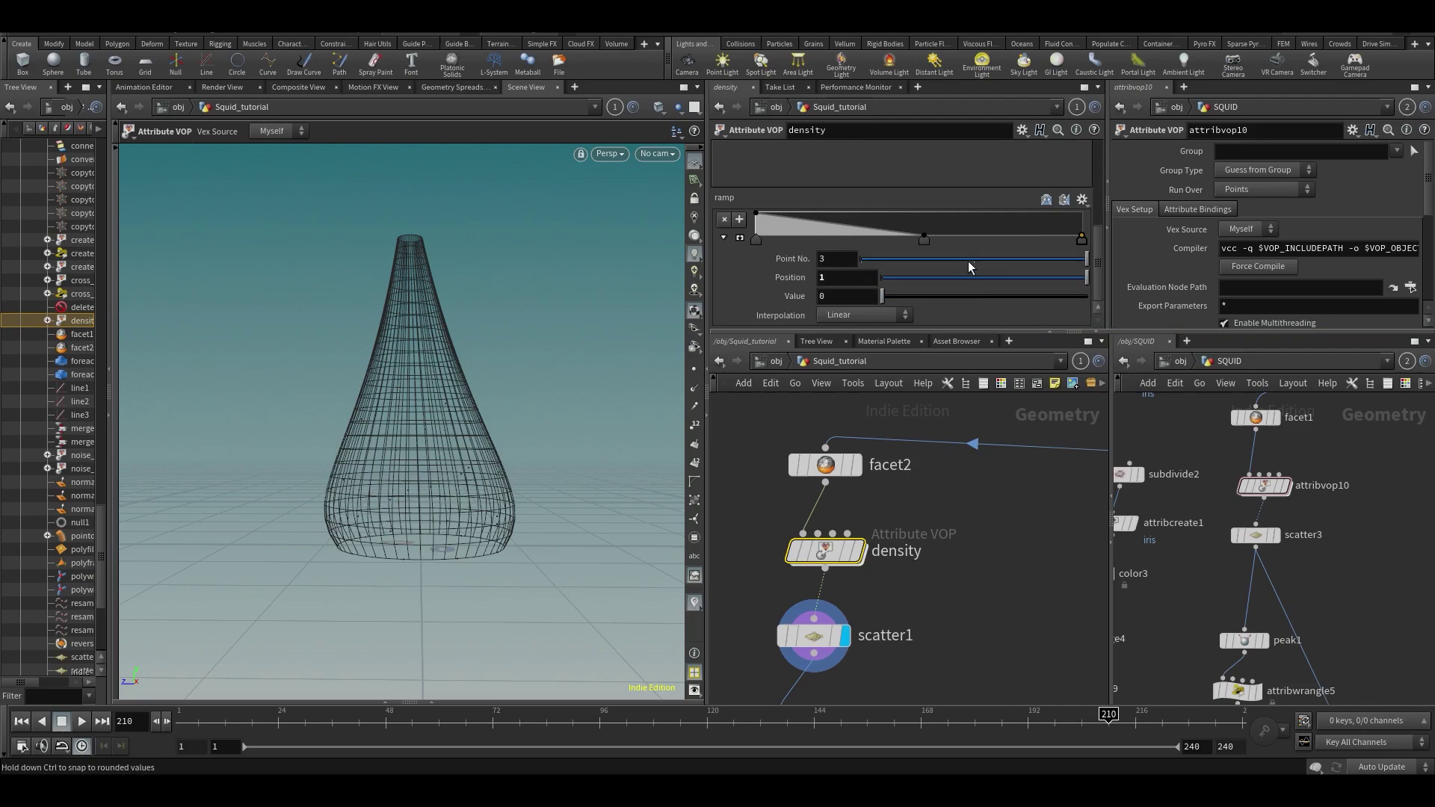
{"action": "left_click", "coordinate": [1010, 528]}
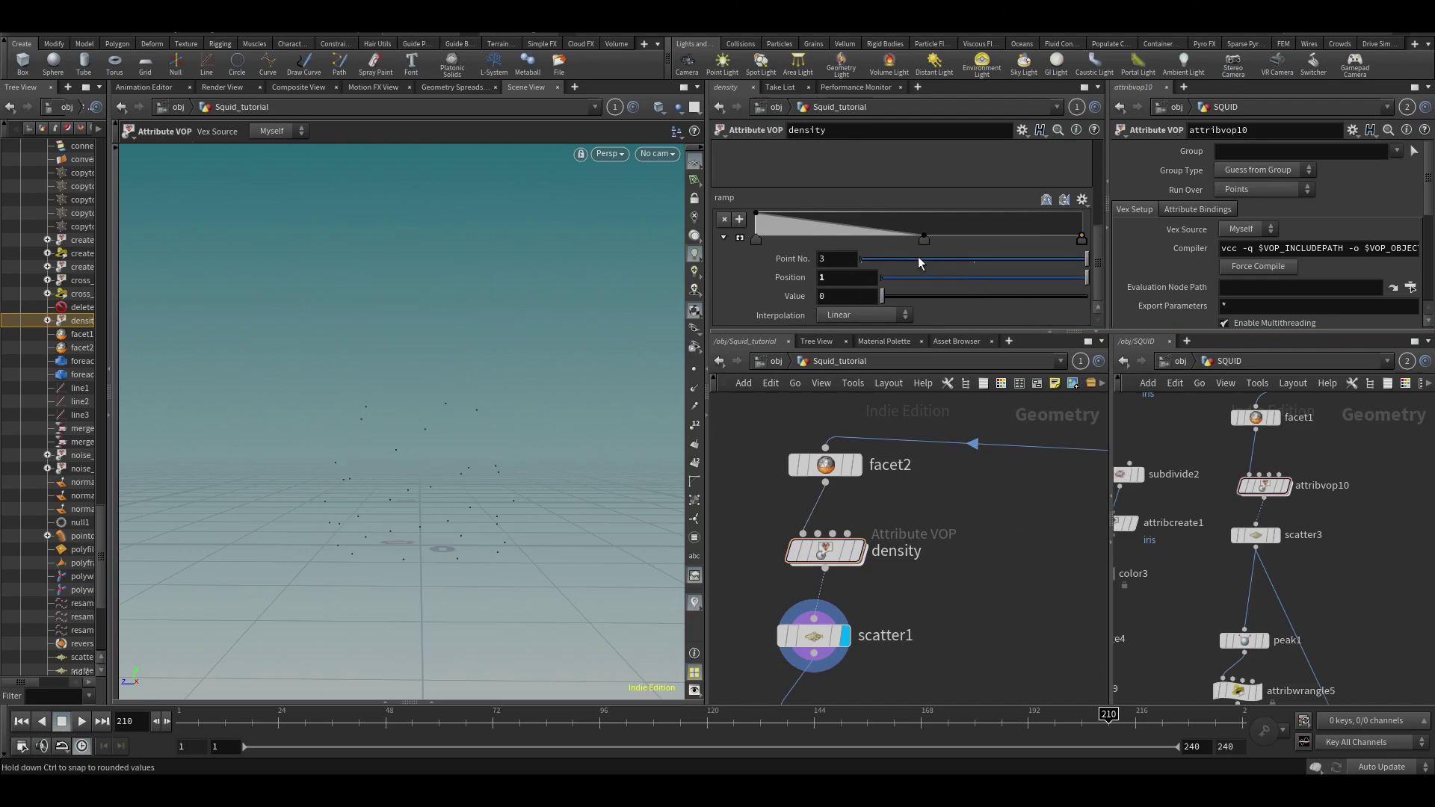
{"action": "left_click_drag", "start_coordinate": [924, 245], "coordinate": [972, 244]}
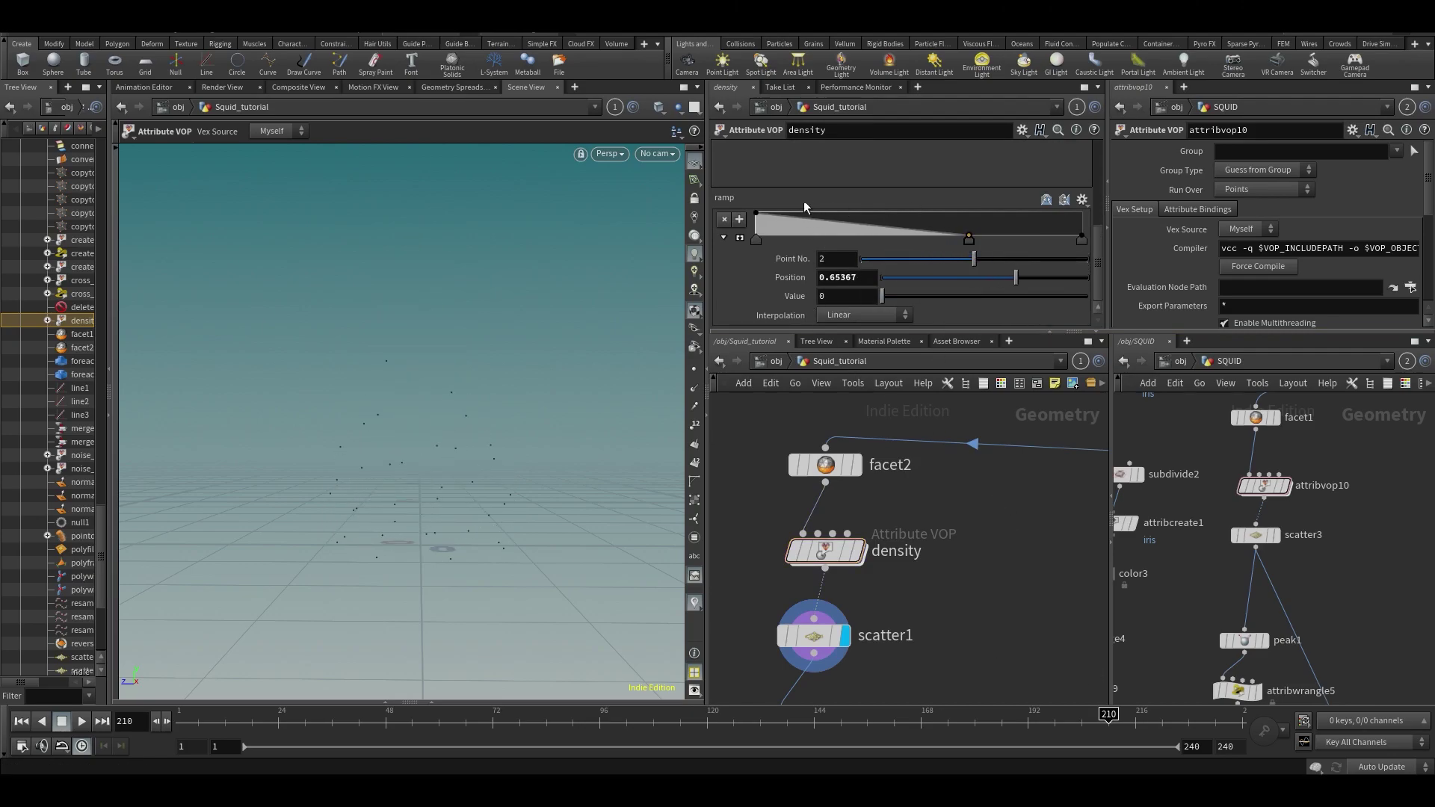
{"action": "left_click", "coordinate": [779, 214]}
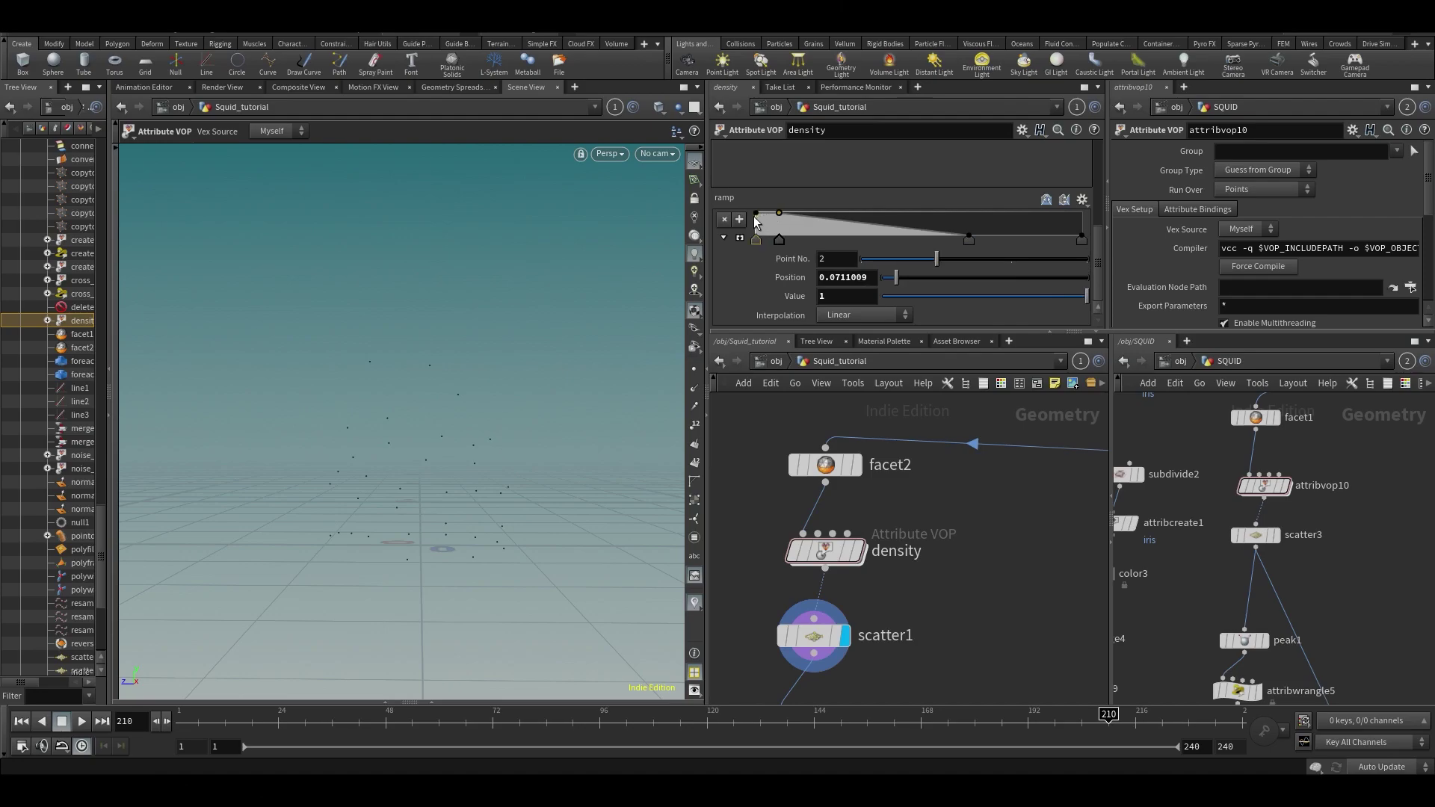
{"action": "left_click_drag", "start_coordinate": [756, 217], "coordinate": [755, 231]}
Step: Show the copied eye spheres and move the density ramp peak to position 0.137615
{"action": "key", "text": "h"}
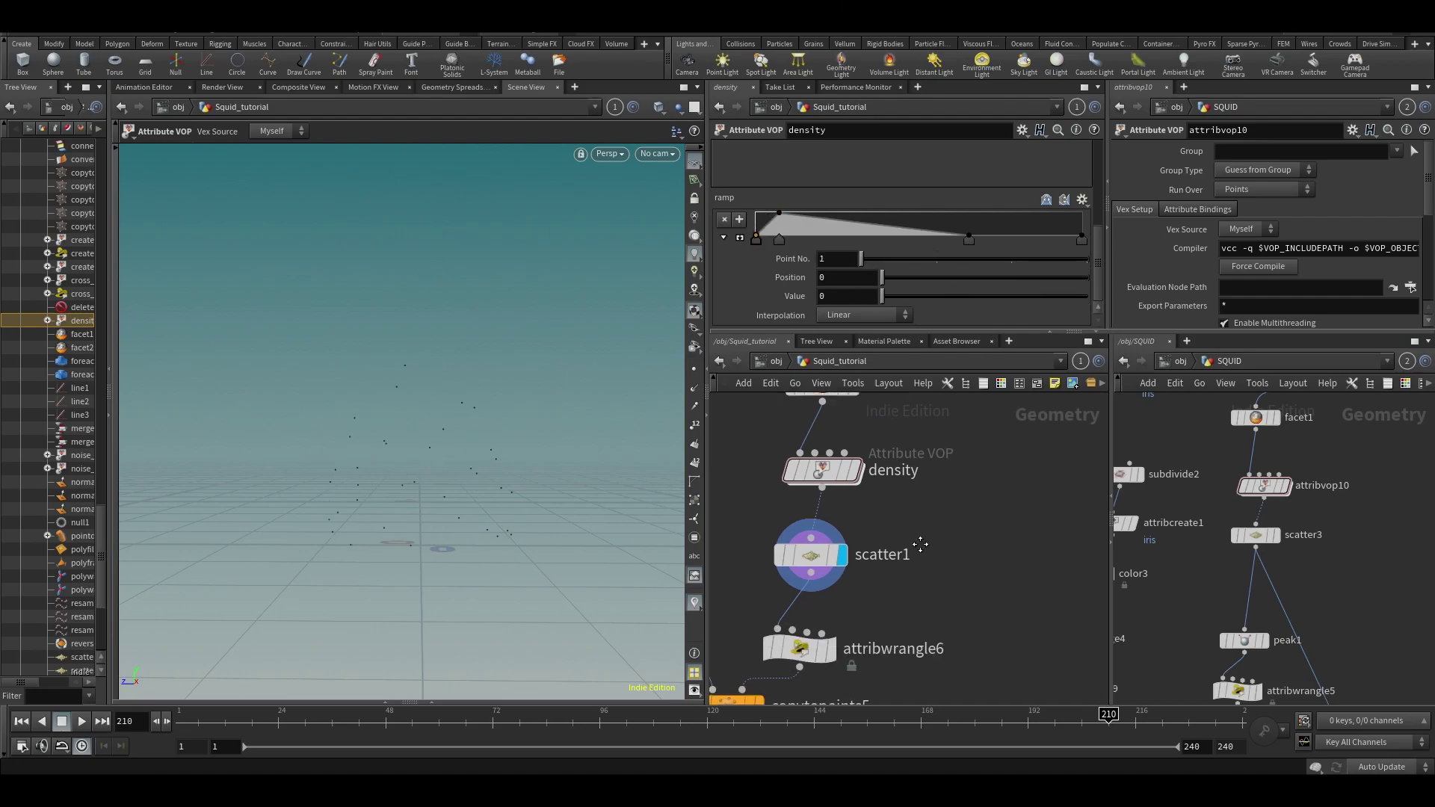
{"action": "left_click", "coordinate": [822, 619]}
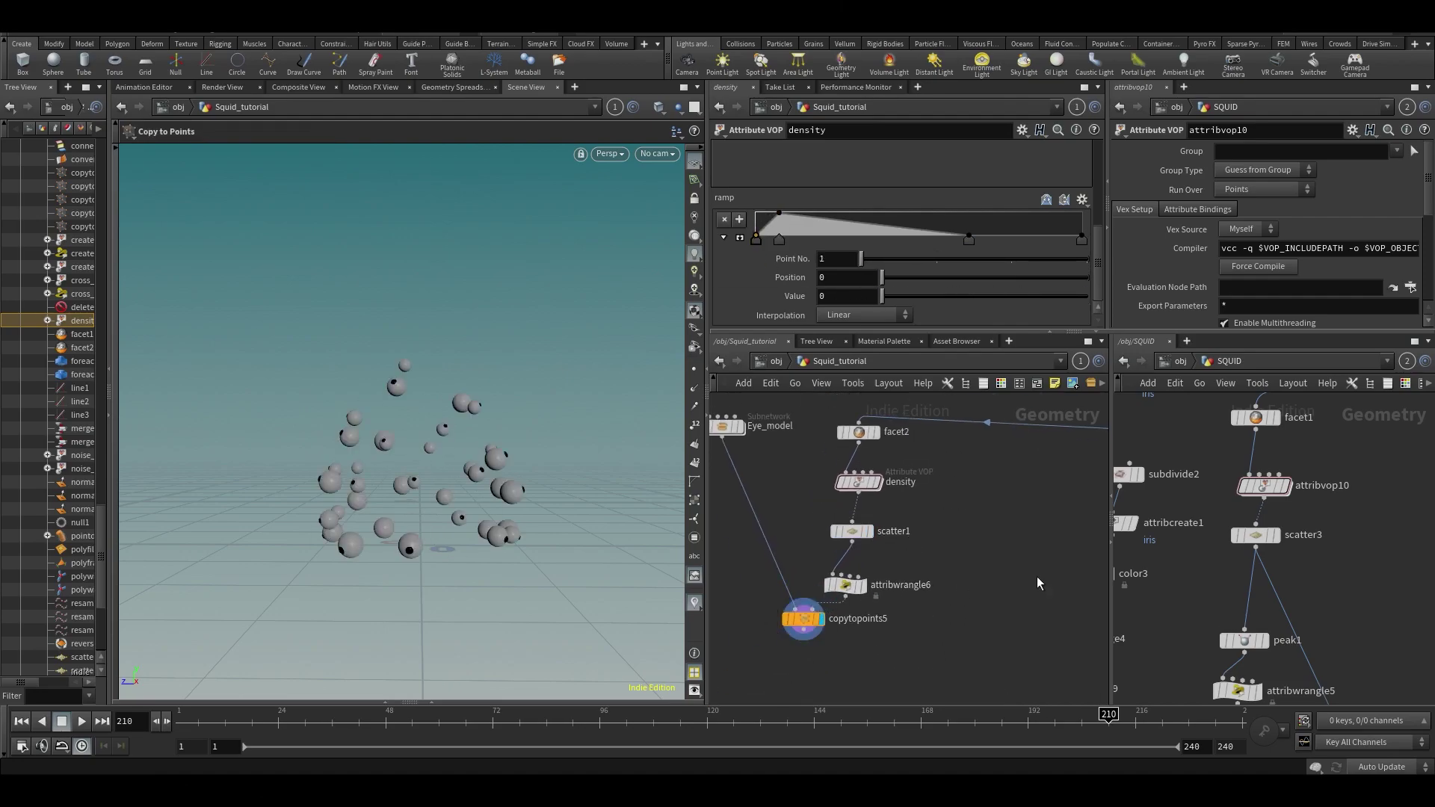
{"action": "mouse_move", "coordinate": [781, 240]}
{"action": "left_mouse_down"}
{"action": "mouse_move", "coordinate": [813, 240]}
{"action": "mouse_move", "coordinate": [801, 241]}
{"action": "left_mouse_up"}
{"action": "key", "text": "Escape"}
{"action": "left_click_drag", "start_coordinate": [449, 419], "coordinate": [199, 637]}
Step: Save the scene as Squid_v001 and inspect the eye spheres at frame 70
{"action": "key", "text": "Return"}
{"action": "key", "text": "ctrl+s"}
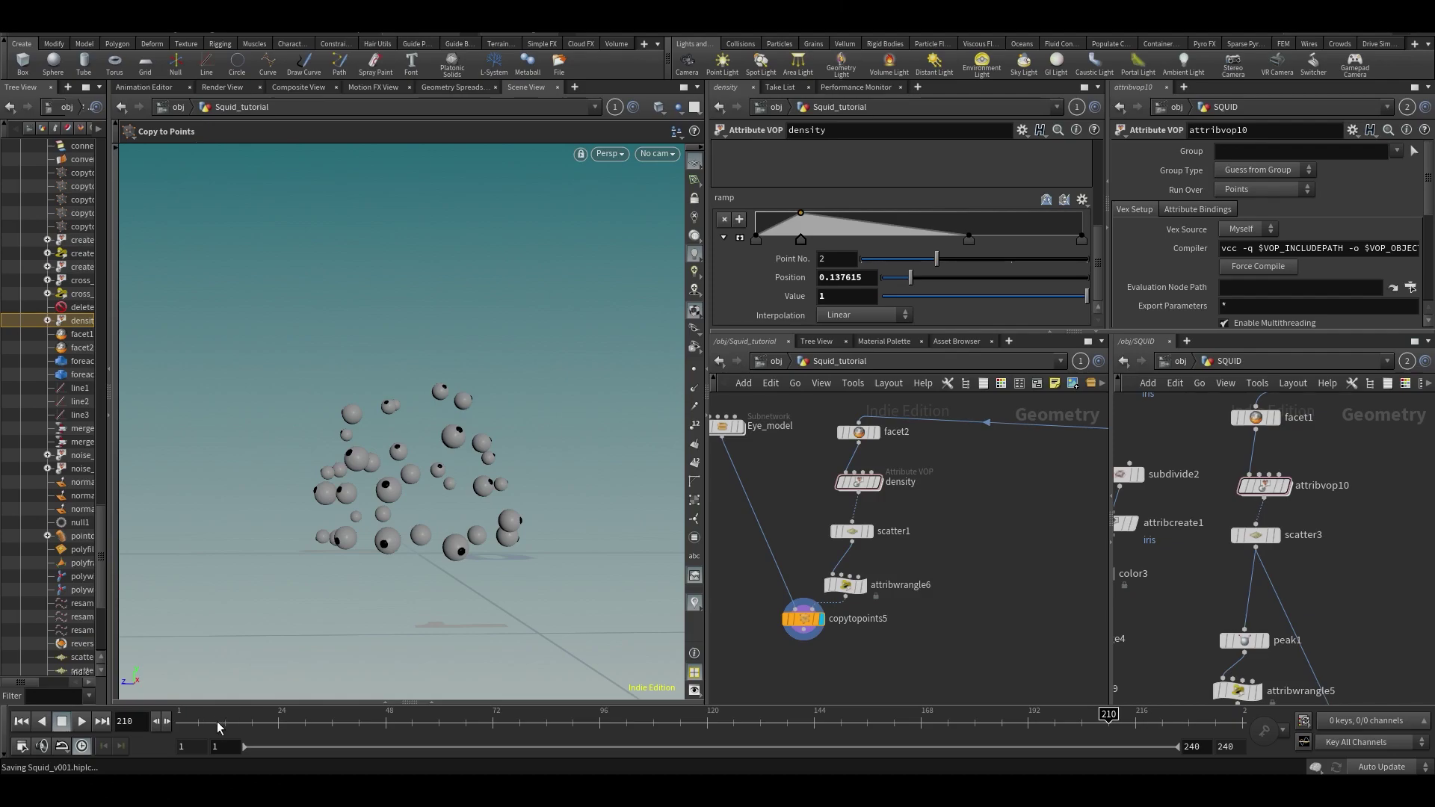
{"action": "left_click_drag", "start_coordinate": [219, 730], "coordinate": [484, 730]}
{"action": "key", "text": "Escape"}
{"action": "left_click_drag", "start_coordinate": [433, 389], "coordinate": [488, 510]}
{"action": "left_click_drag", "start_coordinate": [416, 424], "coordinate": [478, 460]}
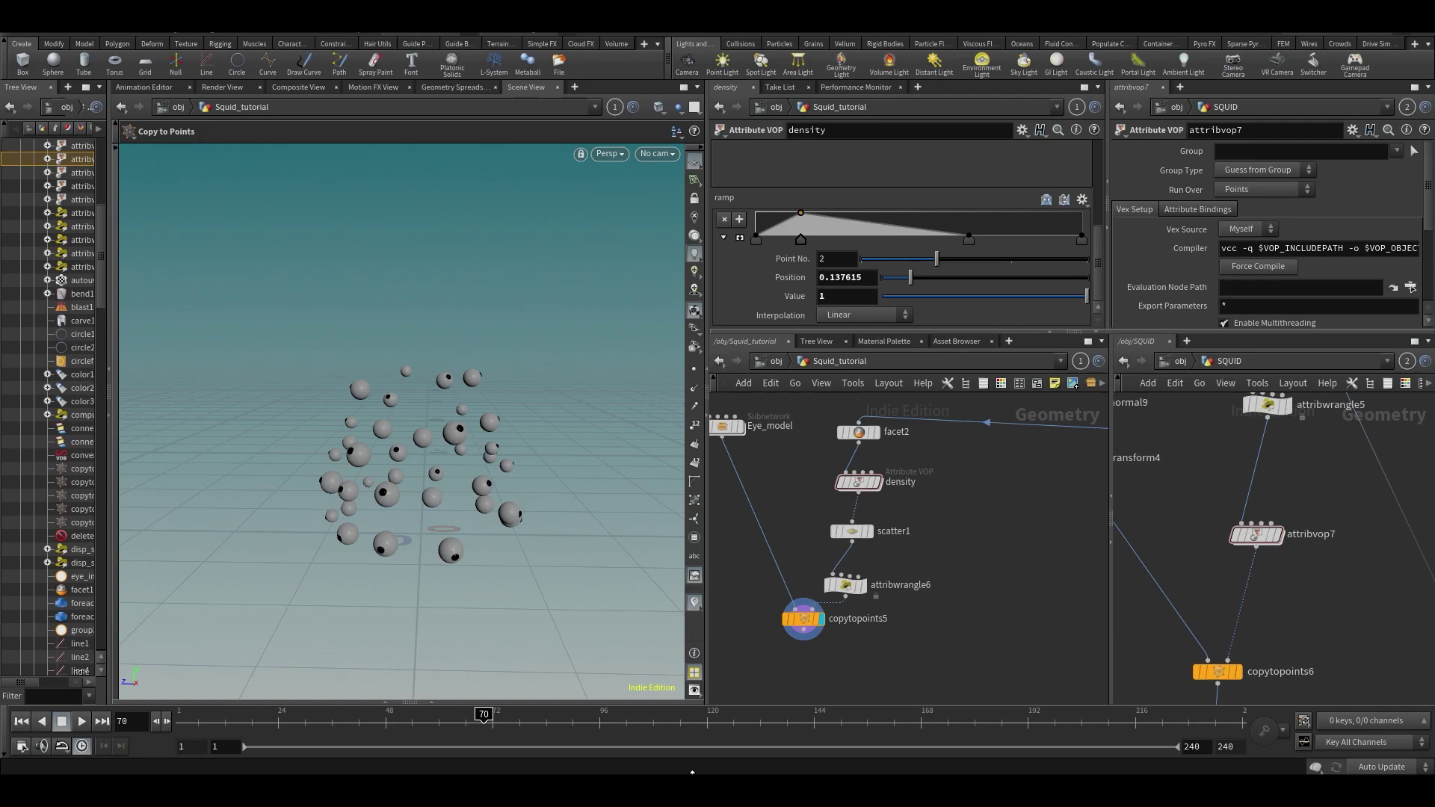
Step: Add an Attribute VOP node (avop) beside attribwrangle6
{"action": "middle_click_drag", "start_coordinate": [1049, 582], "coordinate": [1015, 588]}
{"action": "scroll", "coordinate": [859, 553], "scroll_direction": "up", "scroll_amount": 3}
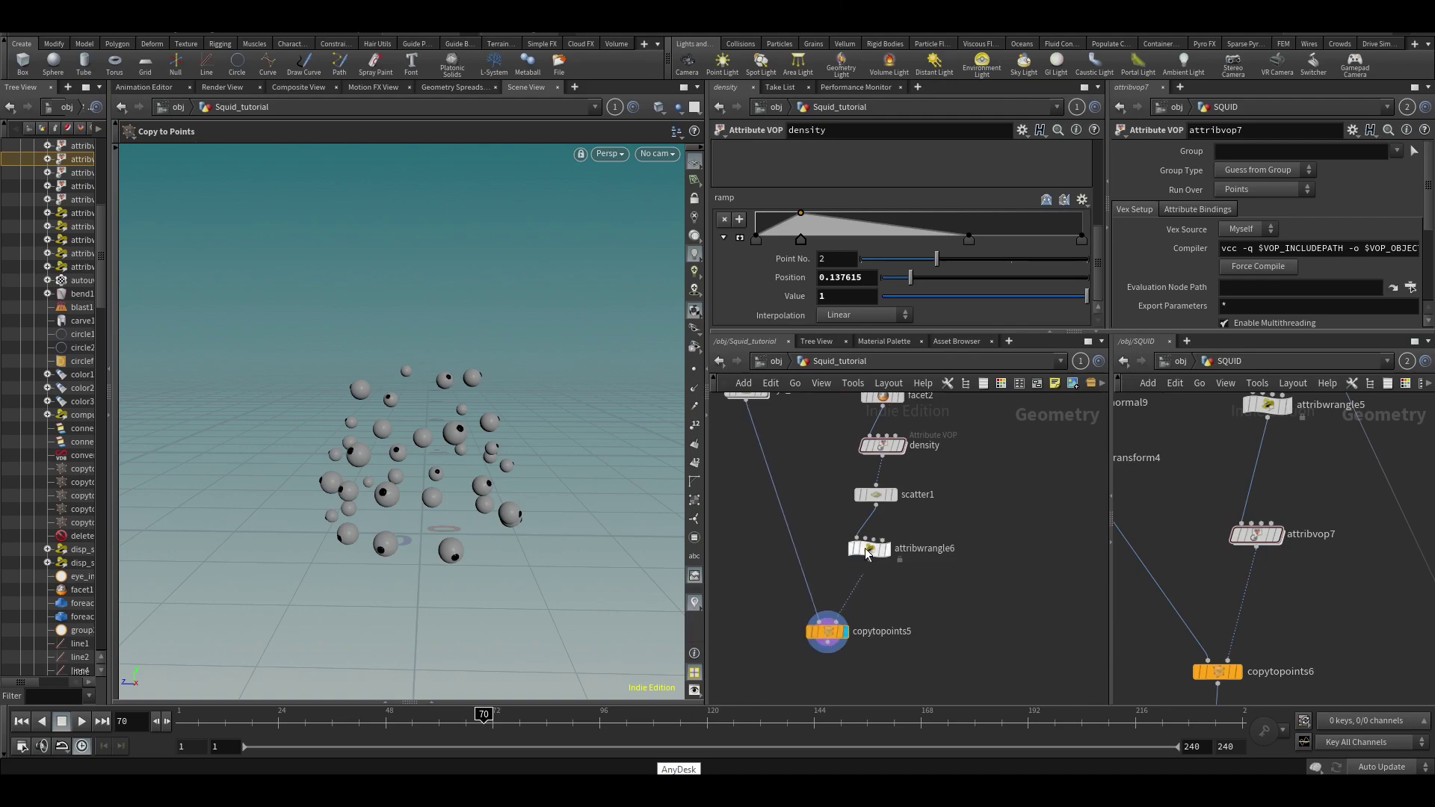
{"action": "key", "text": "Tab"}
{"action": "type", "text": "avop"}
{"action": "key", "text": "Return"}
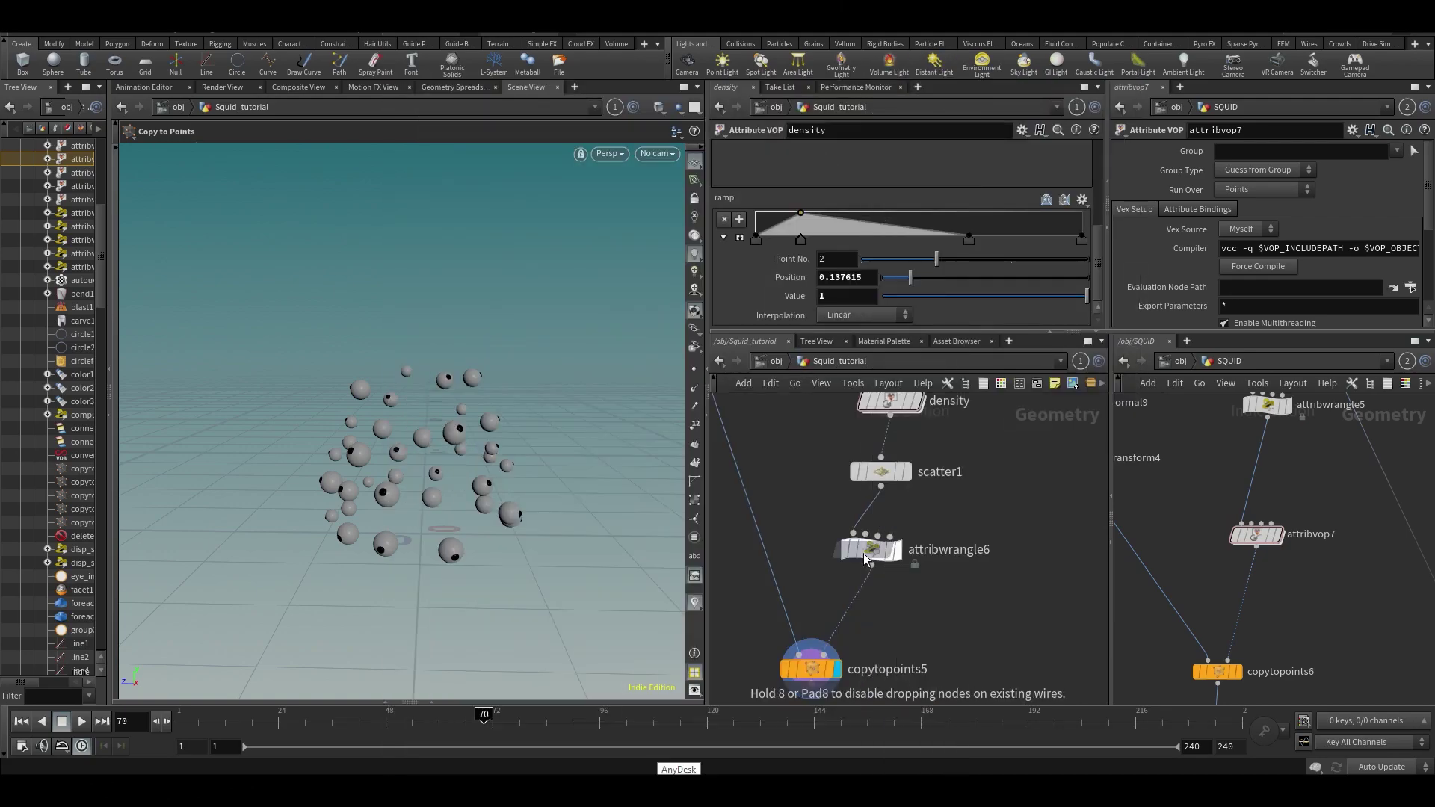
{"action": "left_click", "coordinate": [1005, 568]}
Step: Display attribwrangle6 with normals shown, and insert attribvop3 before copytopoints5
{"action": "key", "text": "Escape"}
{"action": "left_click_drag", "start_coordinate": [523, 471], "coordinate": [405, 524]}
{"action": "key", "text": "Escape"}
{"action": "left_click", "coordinate": [910, 532]}
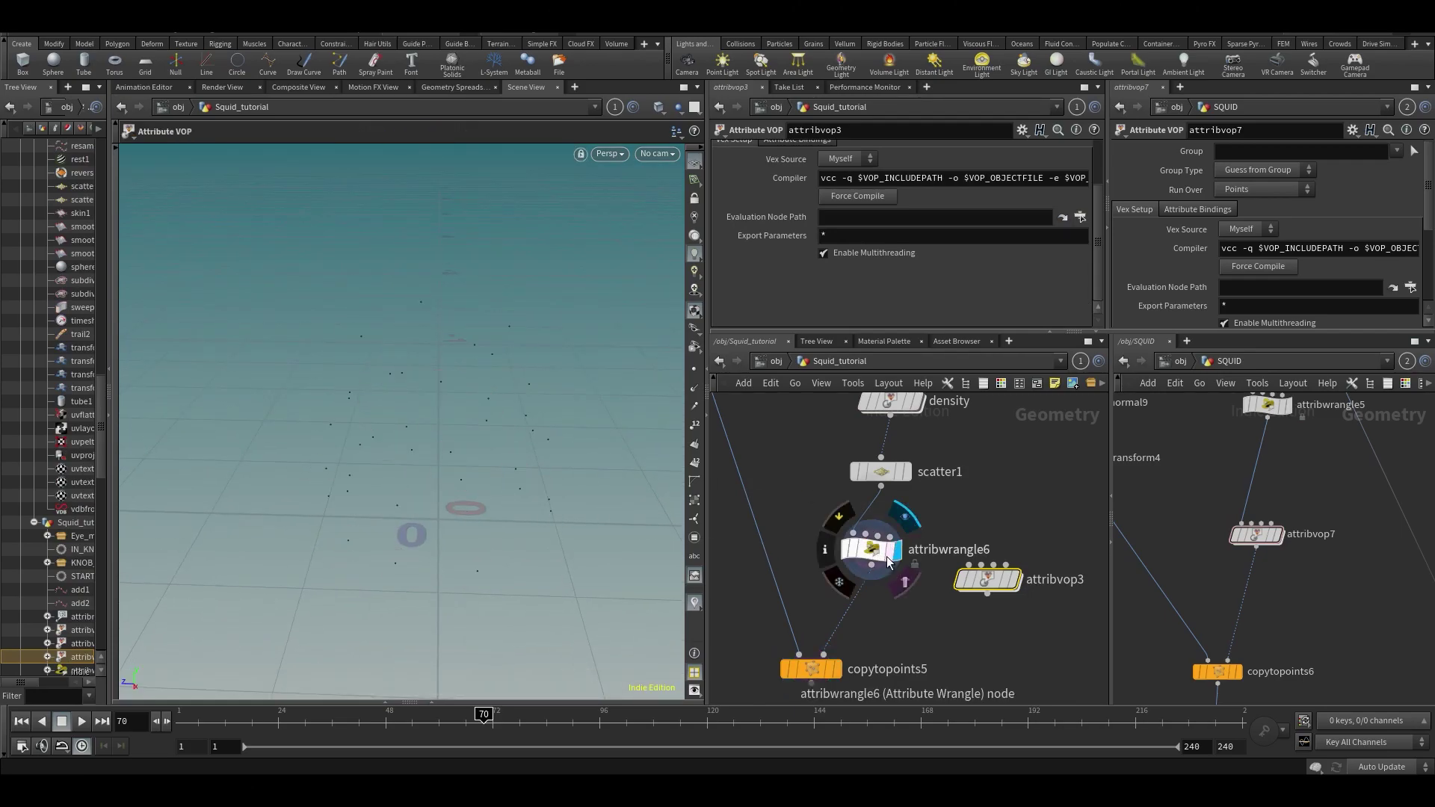
{"action": "left_click", "coordinate": [695, 389]}
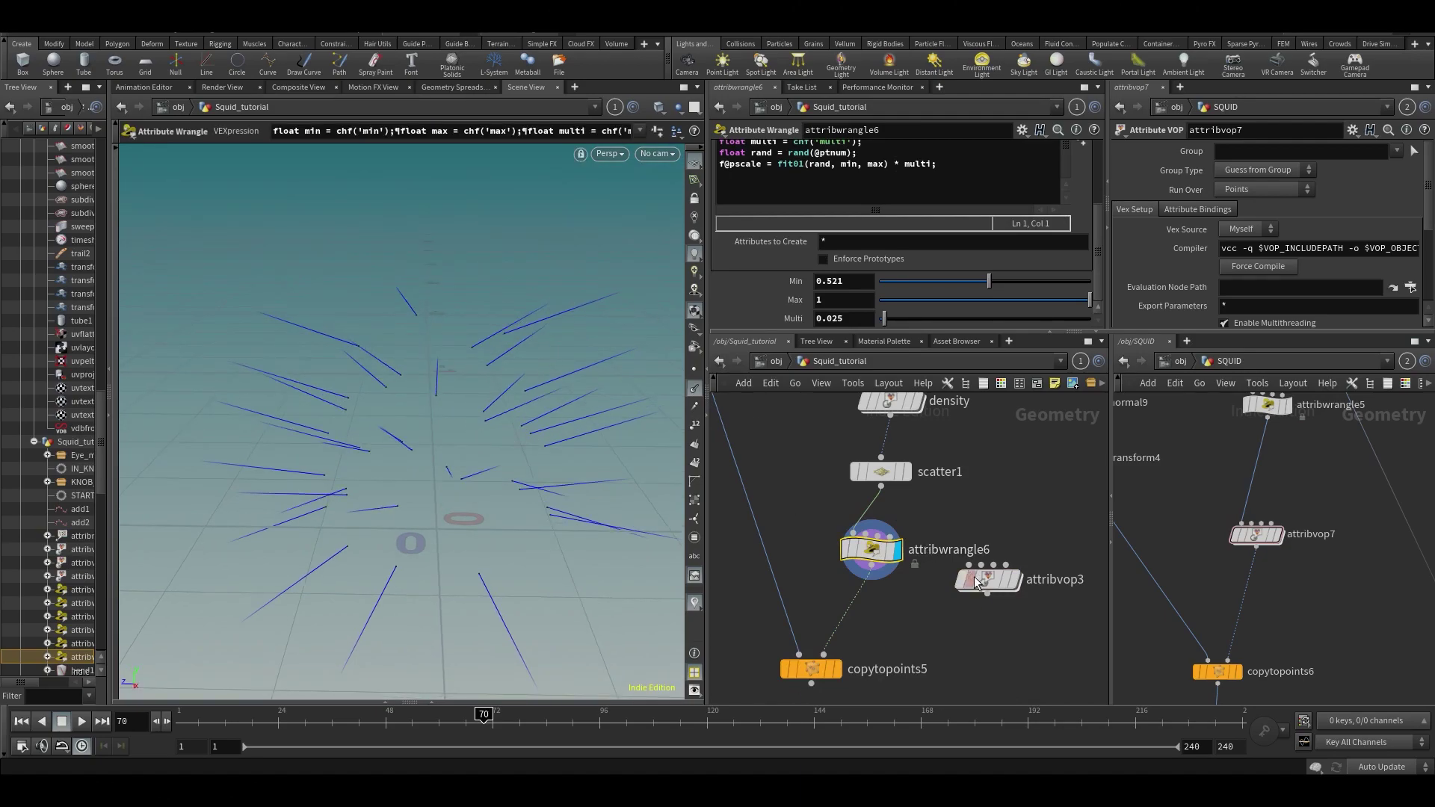
{"action": "left_click_drag", "start_coordinate": [977, 584], "coordinate": [876, 612]}
Step: Inside attribvop3, add an Anti-Aliased Flow Noise node next to the output node
{"action": "double_click", "coordinate": [876, 612]}
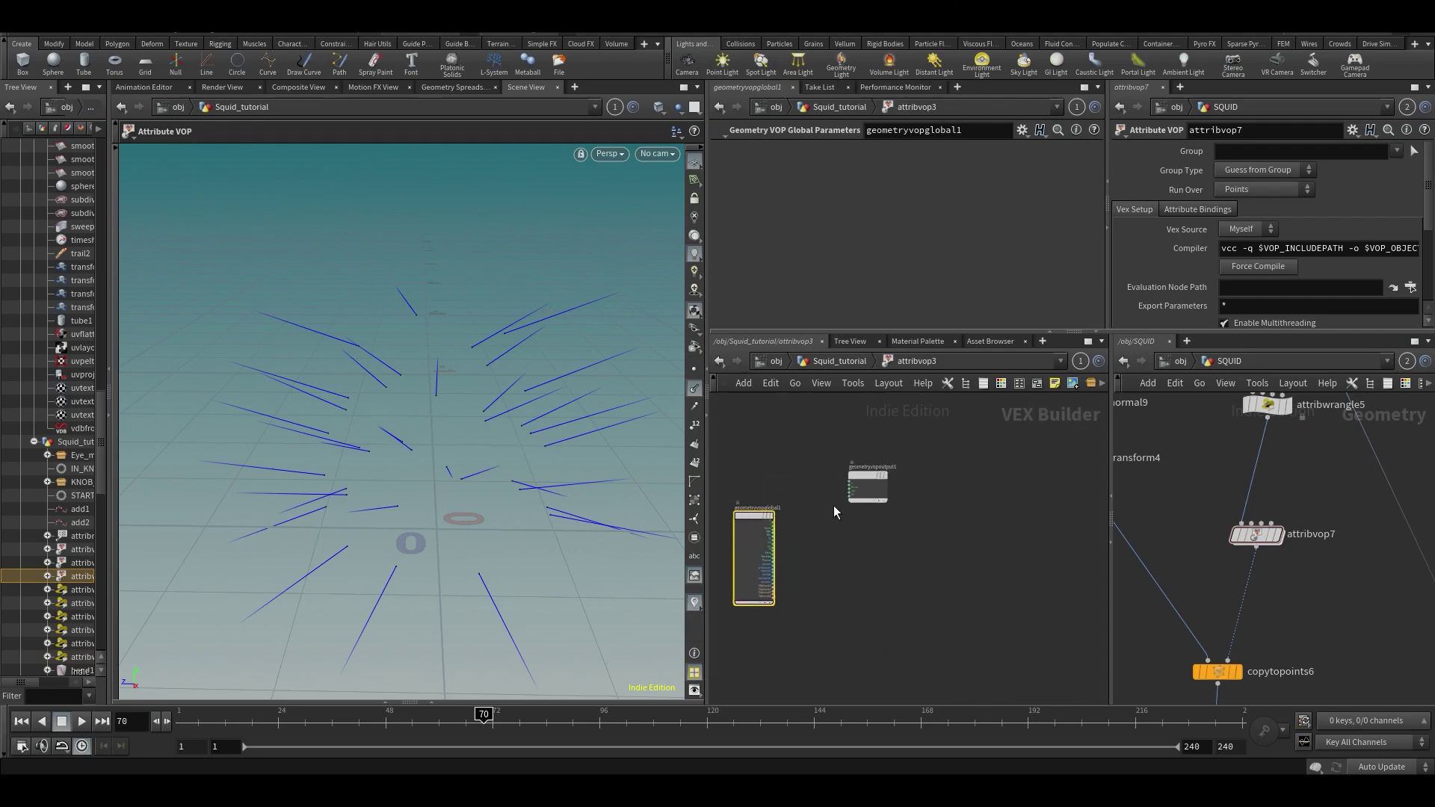
{"action": "left_click_drag", "start_coordinate": [867, 482], "coordinate": [927, 515]}
{"action": "key", "text": "l"}
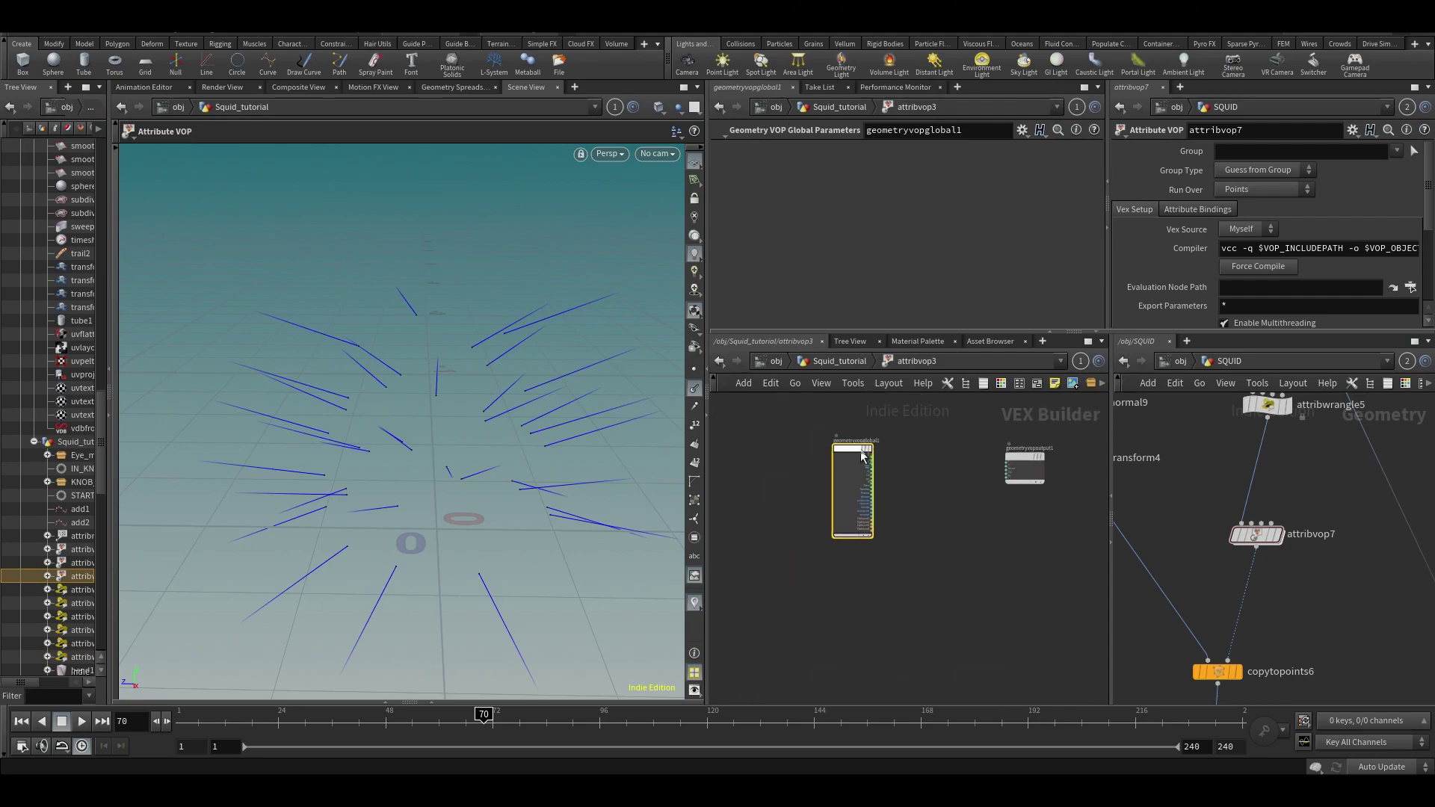
{"action": "scroll", "coordinate": [915, 478], "scroll_direction": "up", "scroll_amount": 2}
{"action": "middle_click_drag", "start_coordinate": [915, 477], "coordinate": [872, 473]}
{"action": "key", "text": "Tab"}
{"action": "mouse_move", "coordinate": [936, 418]}
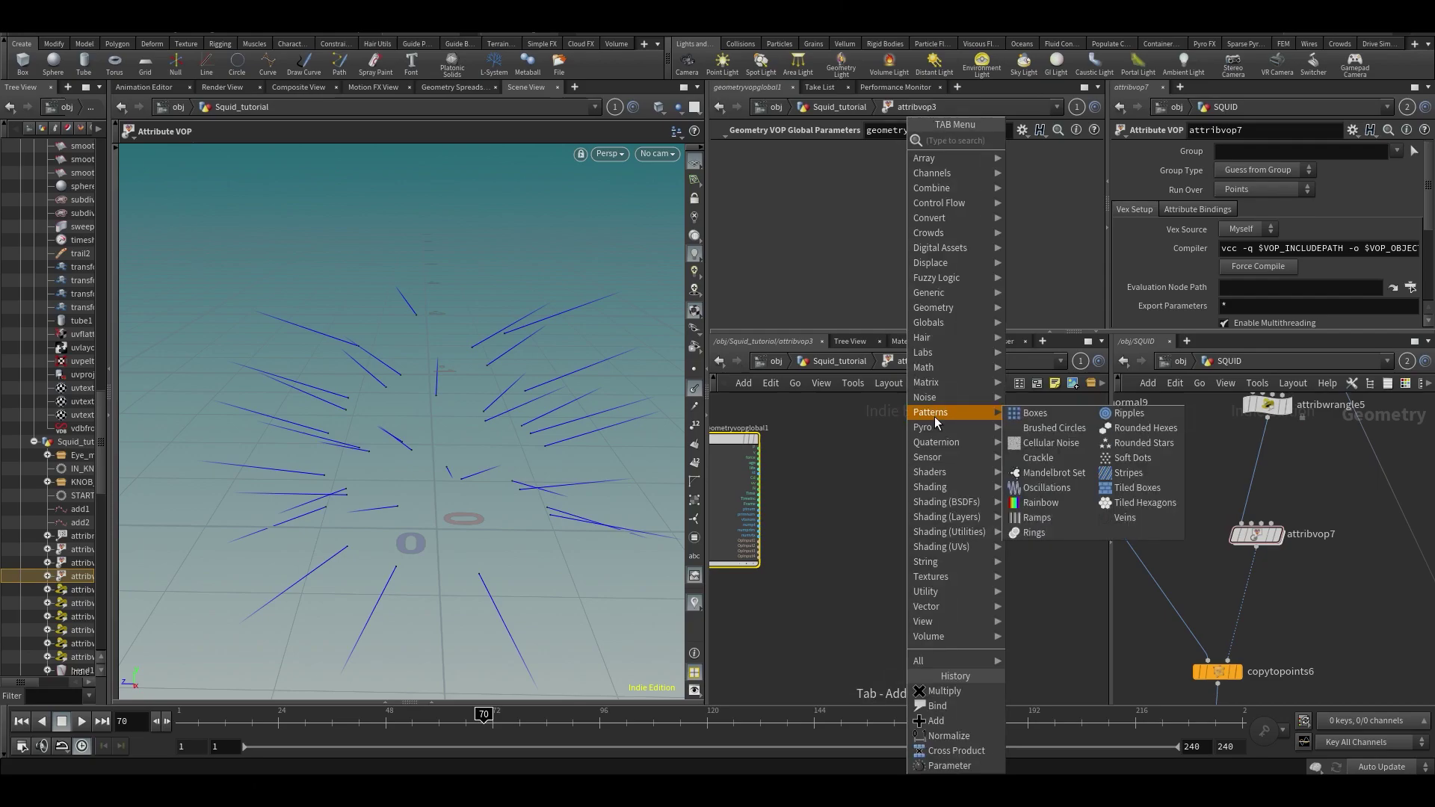
{"action": "key", "text": "Return"}
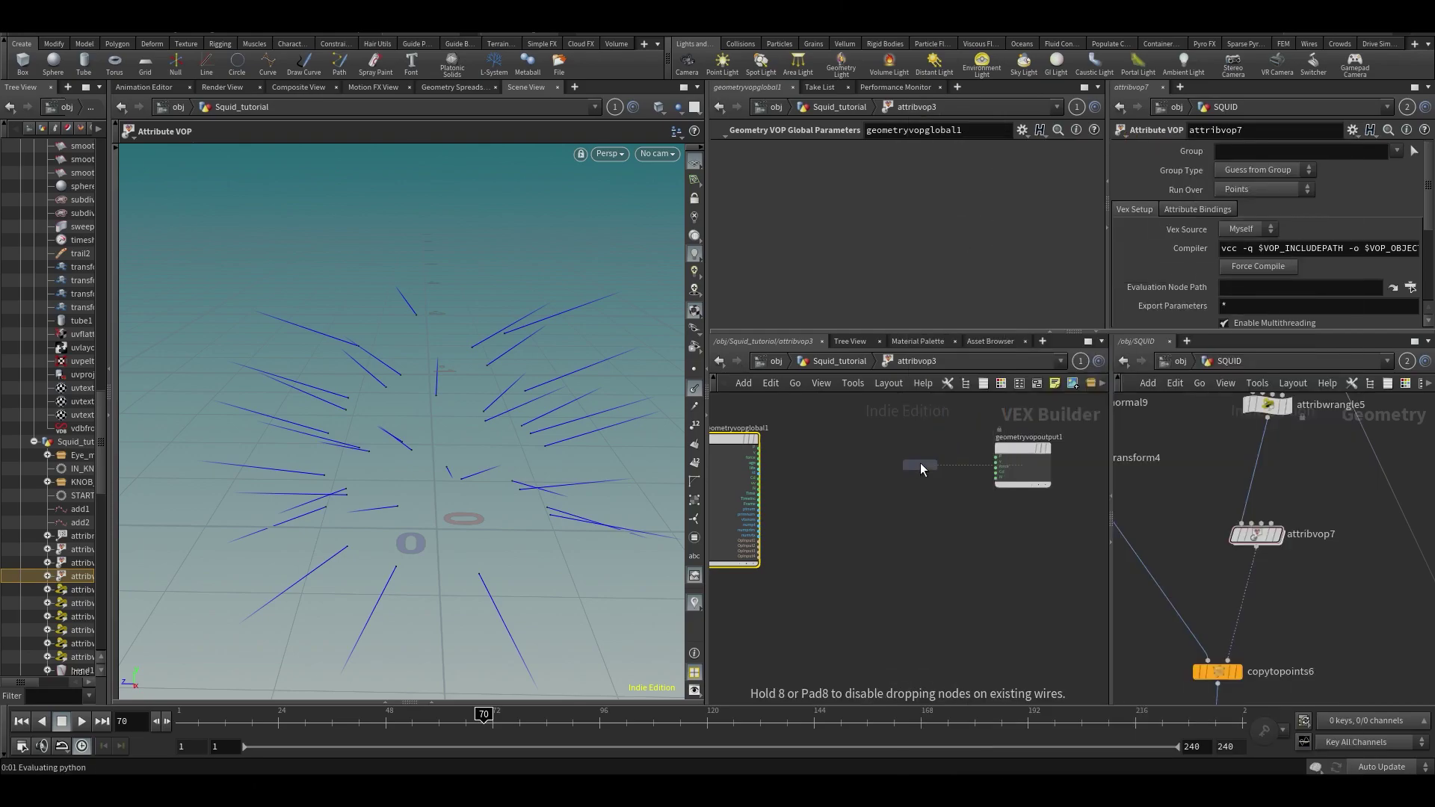
{"action": "left_click", "coordinate": [921, 464]}
Step: Feed P into the noise, set it to 3D Input 3D Noise, and wire it to N
{"action": "scroll", "coordinate": [859, 449], "scroll_direction": "up", "scroll_amount": 2}
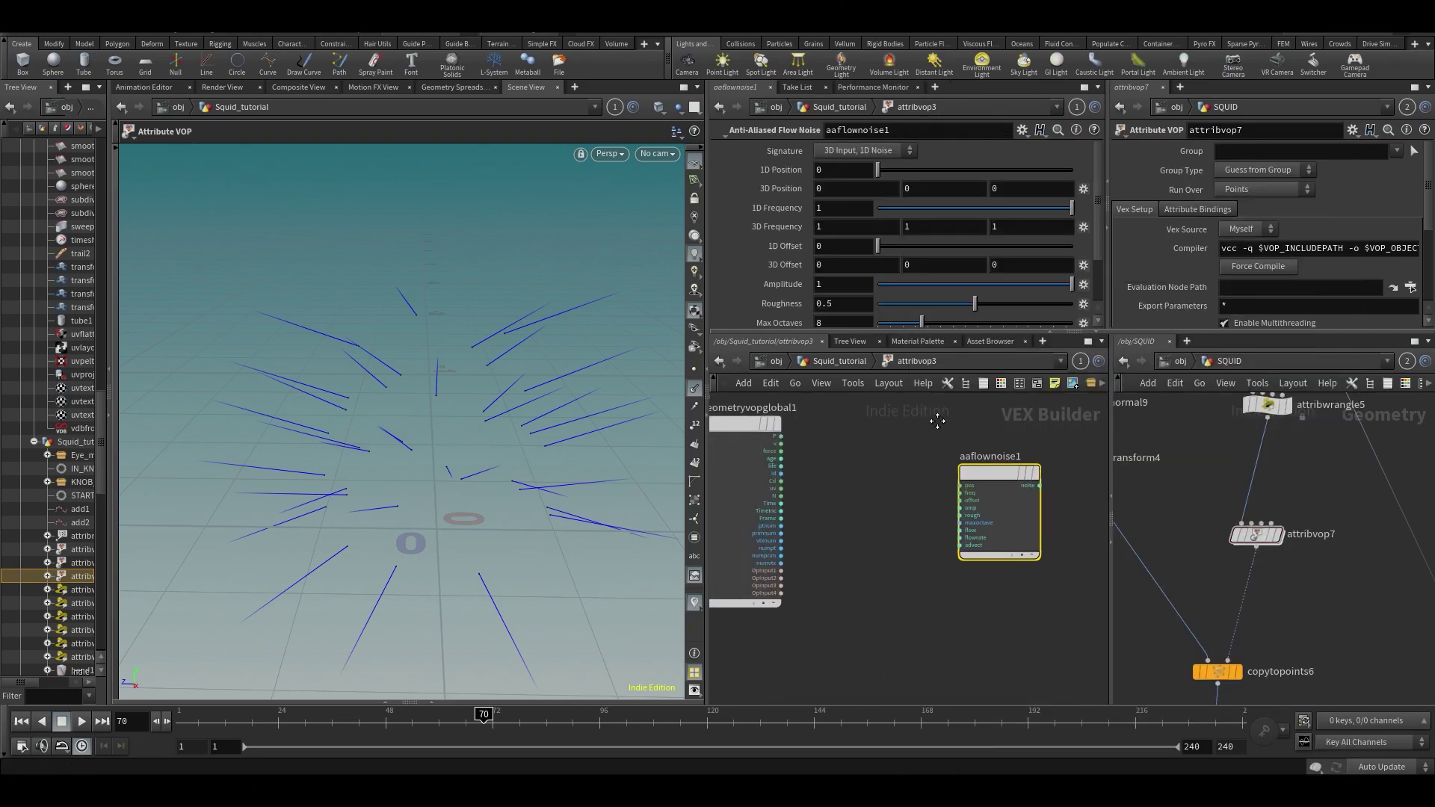
{"action": "left_click", "coordinate": [798, 432]}
{"action": "left_click", "coordinate": [979, 481]}
{"action": "left_click_drag", "start_coordinate": [1018, 470], "coordinate": [923, 509]}
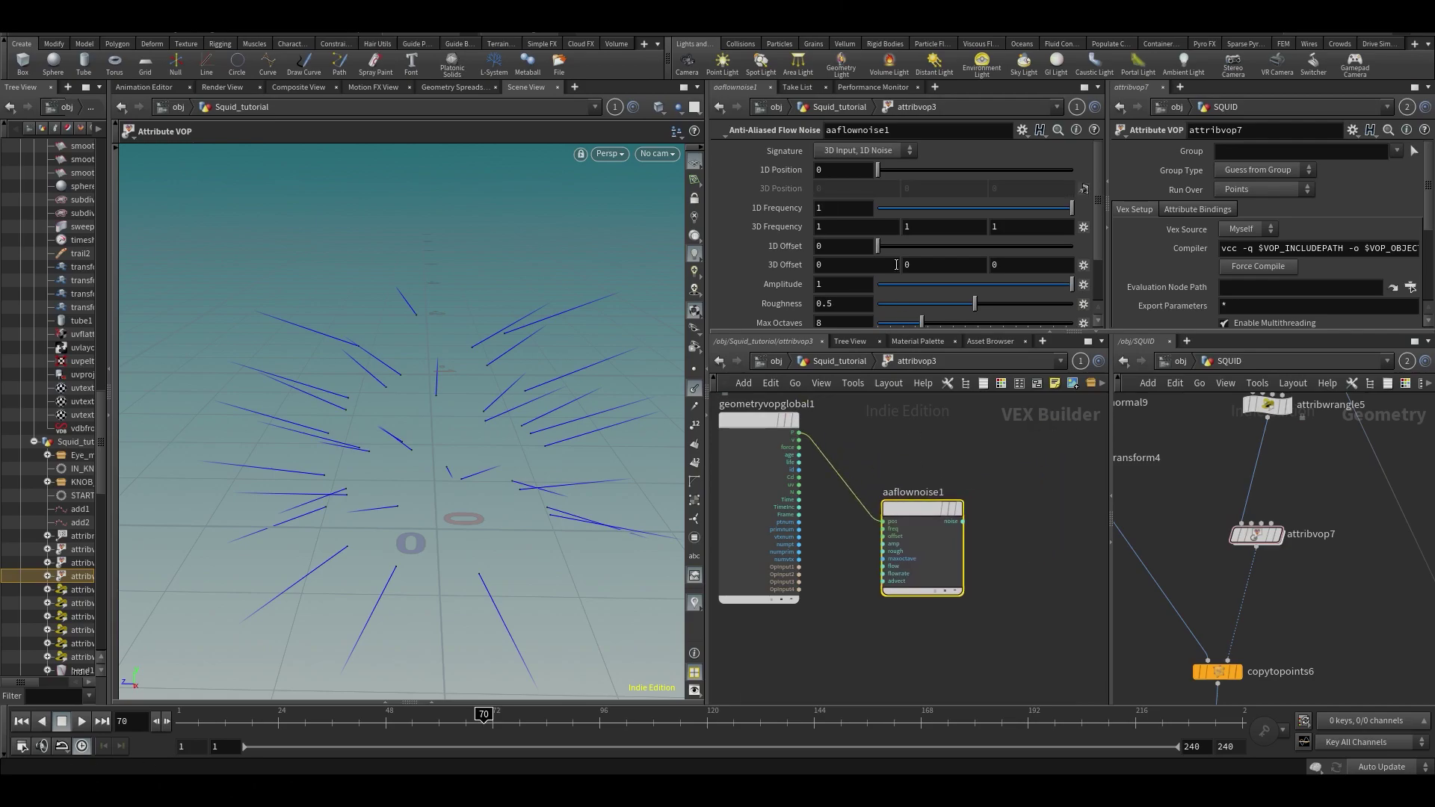
{"action": "left_click", "coordinate": [838, 153]}
{"action": "left_click", "coordinate": [842, 178]}
{"action": "key", "text": "l"}
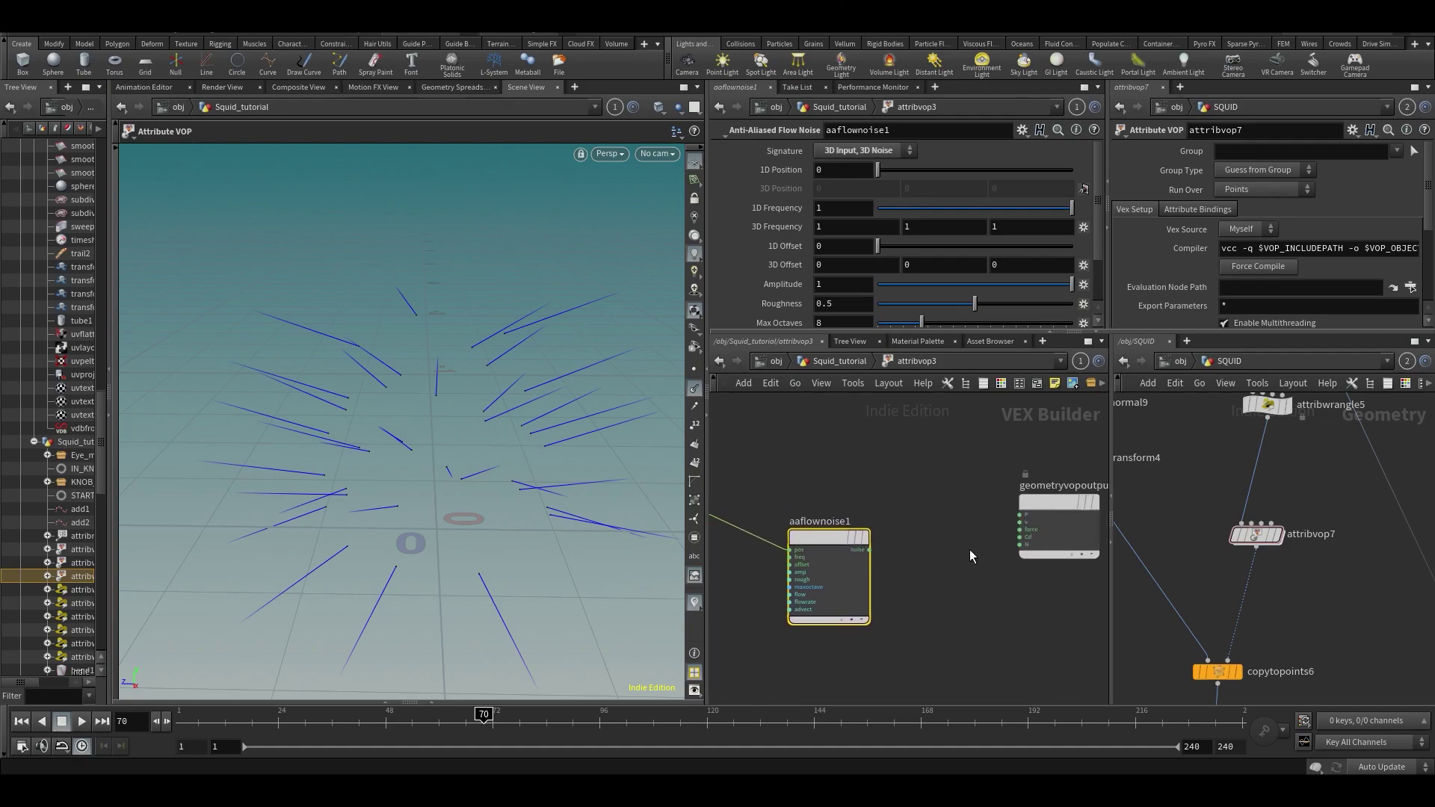
{"action": "left_click", "coordinate": [1019, 544]}
{"action": "left_click", "coordinate": [868, 551]}
Step: Insert a Normalize node between aaflownoise1 and geometryvopoutput1's N input
{"action": "key", "text": "u"}
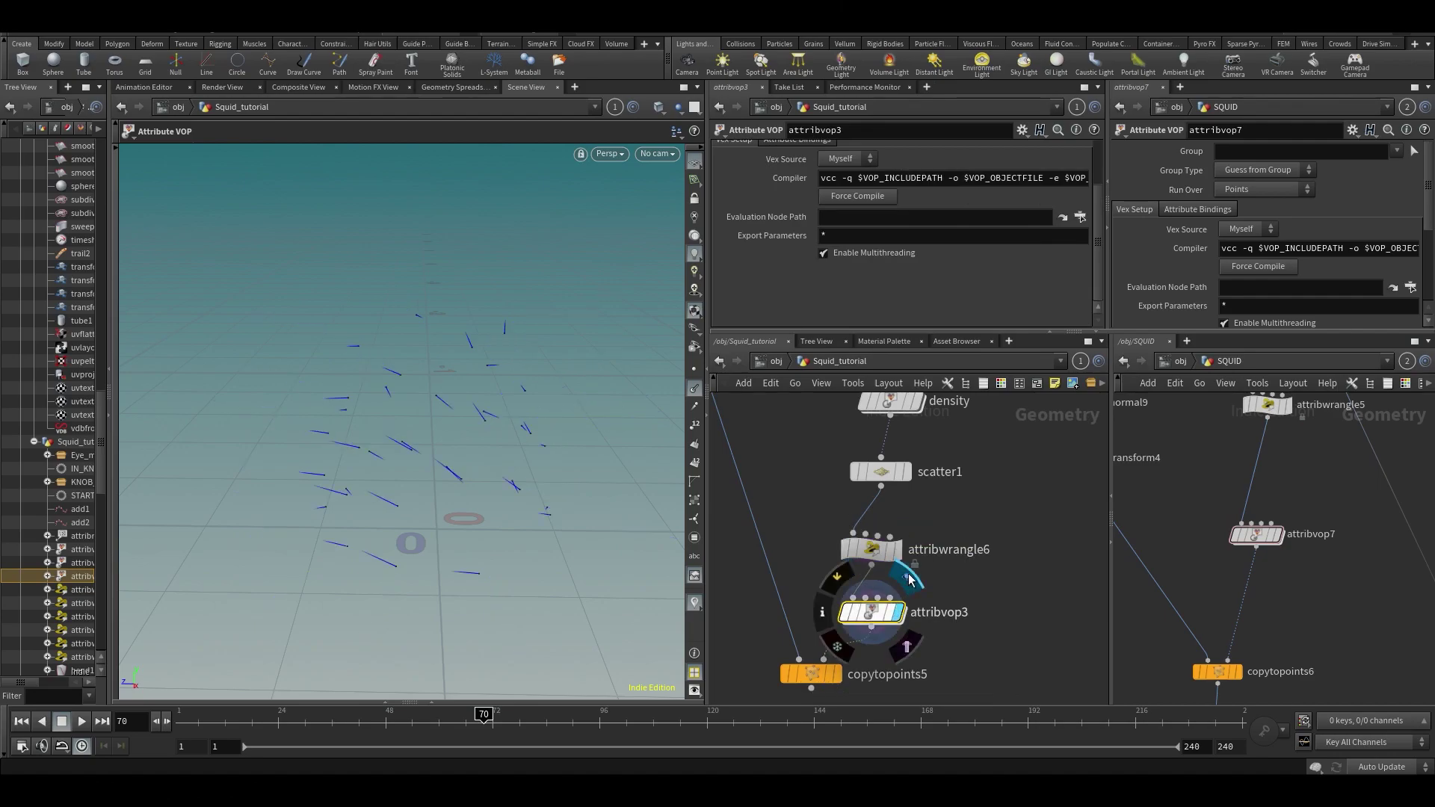
{"action": "mouse_move", "coordinate": [374, 424]}
{"action": "left_mouse_down"}
{"action": "mouse_move", "coordinate": [397, 378]}
{"action": "mouse_move", "coordinate": [375, 420]}
{"action": "left_mouse_up"}
{"action": "key", "text": "Return"}
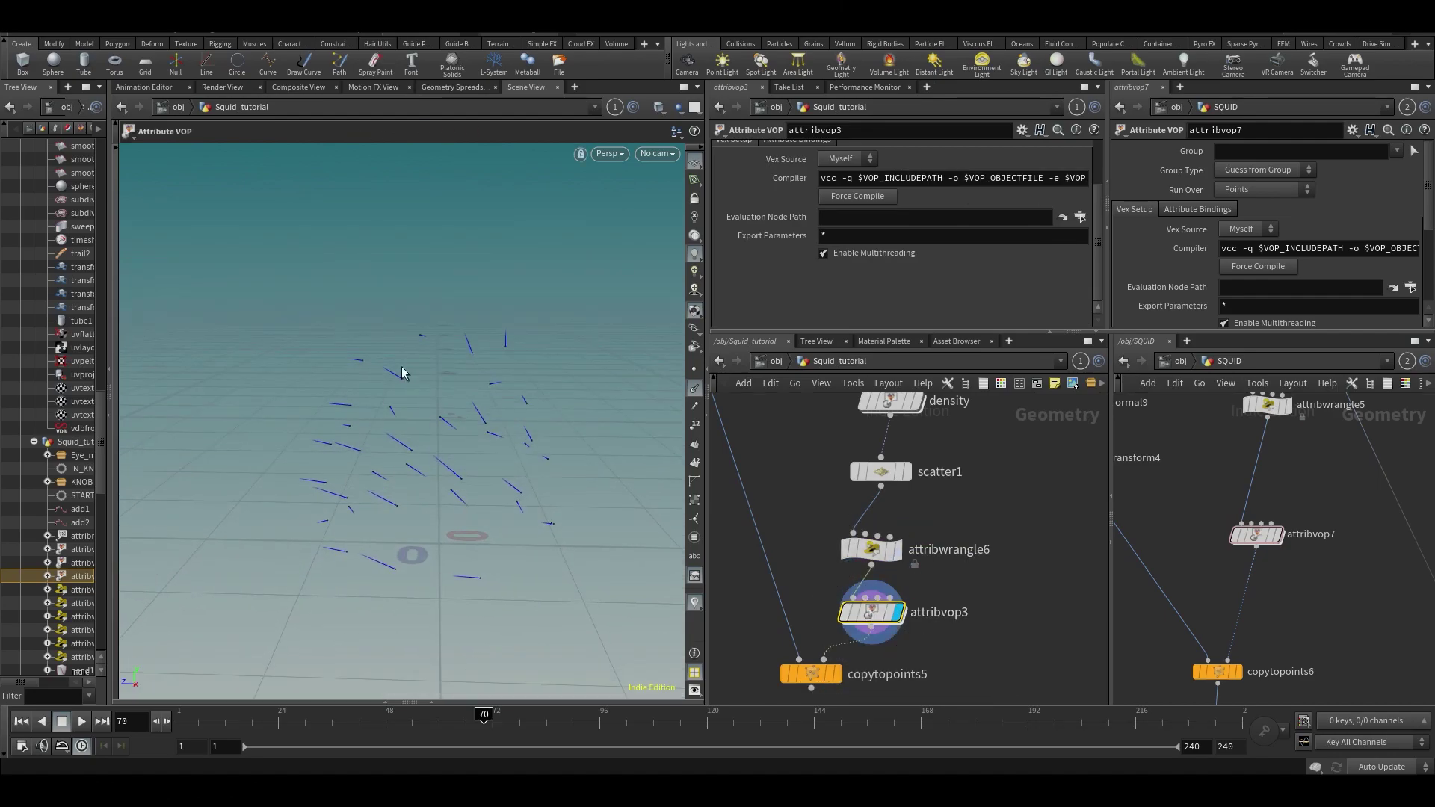
{"action": "mouse_move", "coordinate": [885, 615]}
{"action": "scroll", "coordinate": [881, 616], "scroll_direction": "down", "scroll_amount": 2}
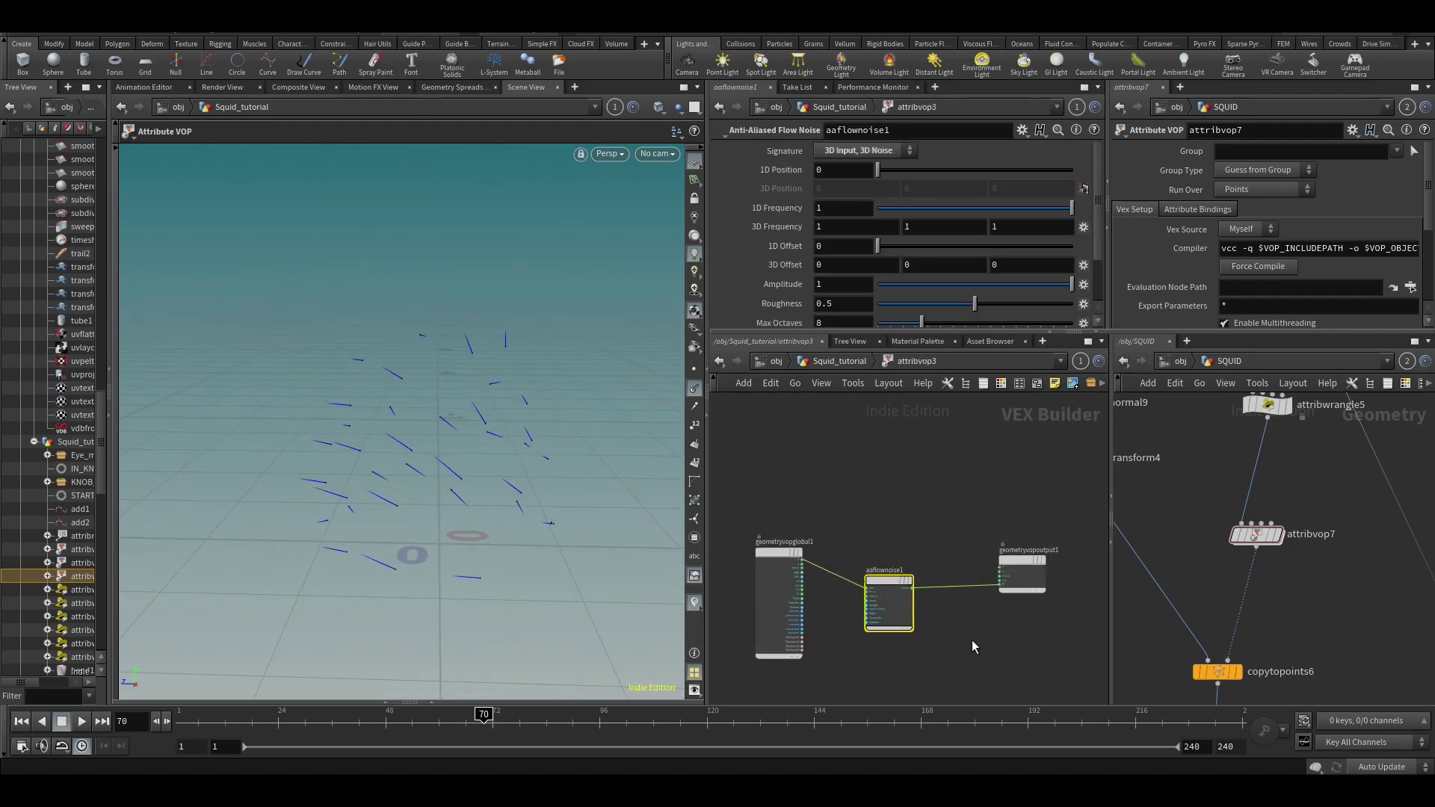
{"action": "middle_click_drag", "start_coordinate": [972, 640], "coordinate": [921, 598]}
{"action": "key", "text": "Tab"}
{"action": "type", "text": "nor"}
{"action": "key", "text": "Return"}
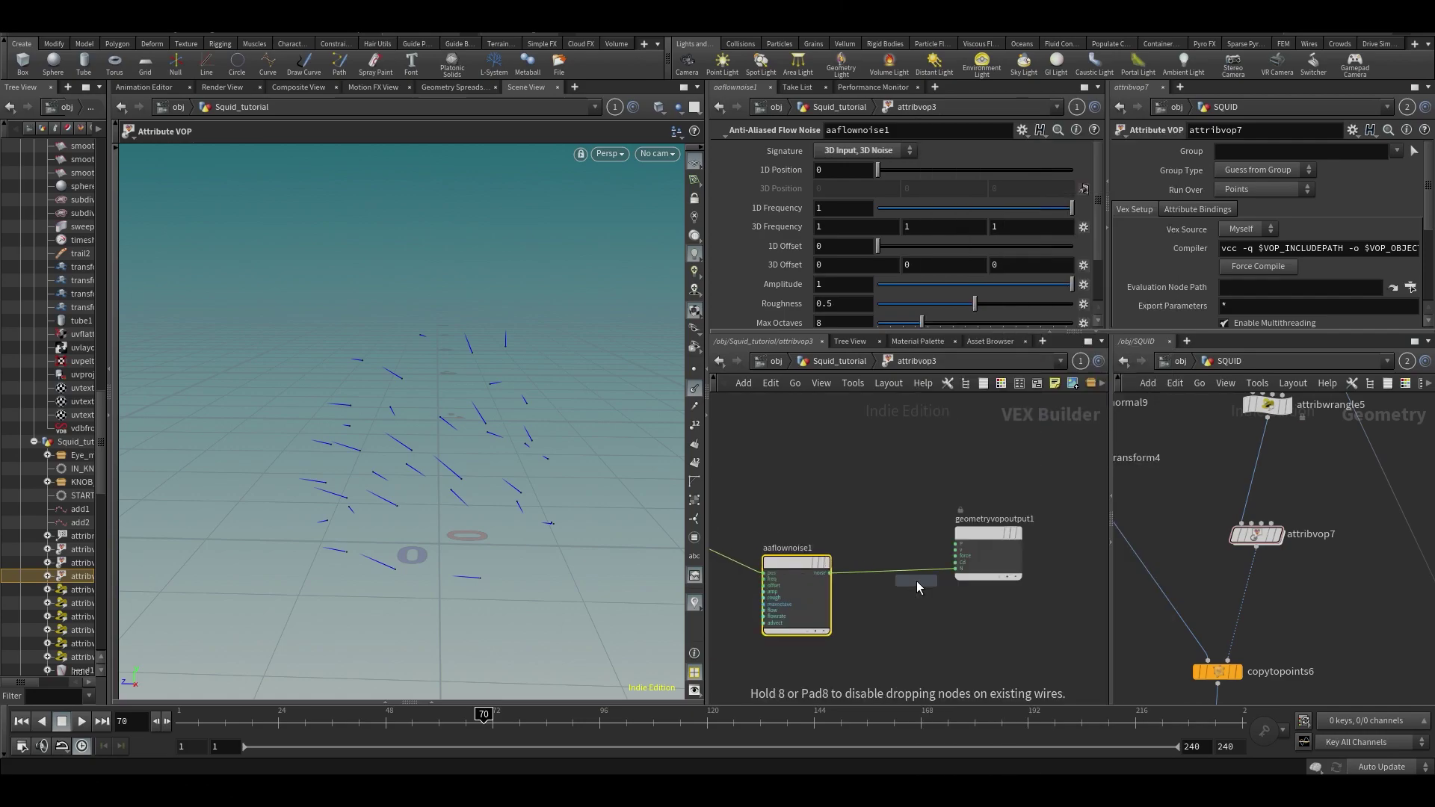
{"action": "left_click", "coordinate": [924, 553]}
{"action": "left_click_drag", "start_coordinate": [924, 555], "coordinate": [913, 558]}
Step: Orbit to inspect the equal-length normals and nudge geometryvopglobal1 left
{"action": "key", "text": "Escape"}
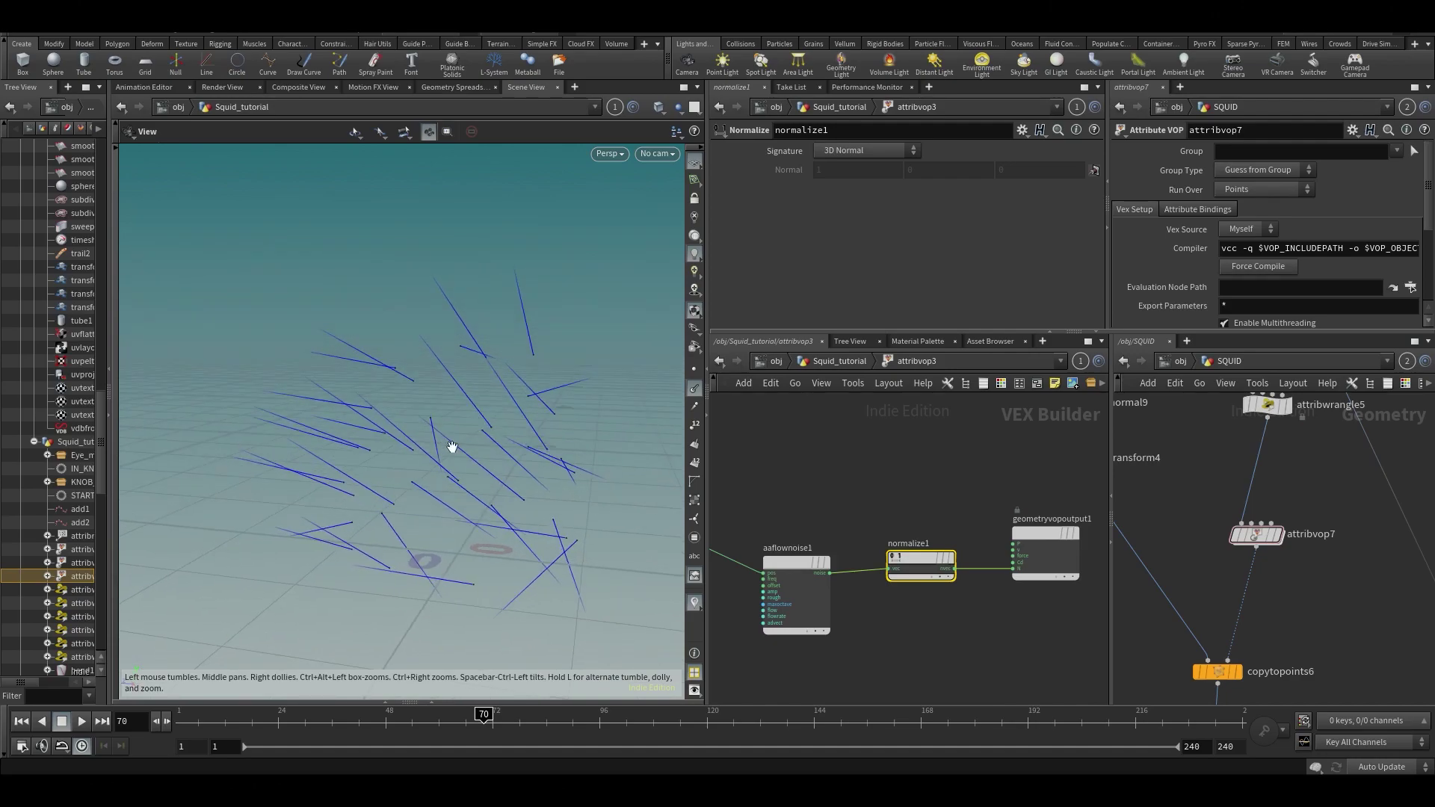
{"action": "scroll", "coordinate": [1009, 568], "scroll_direction": "up", "scroll_amount": 5}
{"action": "left_click_drag", "start_coordinate": [422, 441], "coordinate": [379, 416]}
{"action": "scroll", "coordinate": [901, 523], "scroll_direction": "down", "scroll_amount": 3}
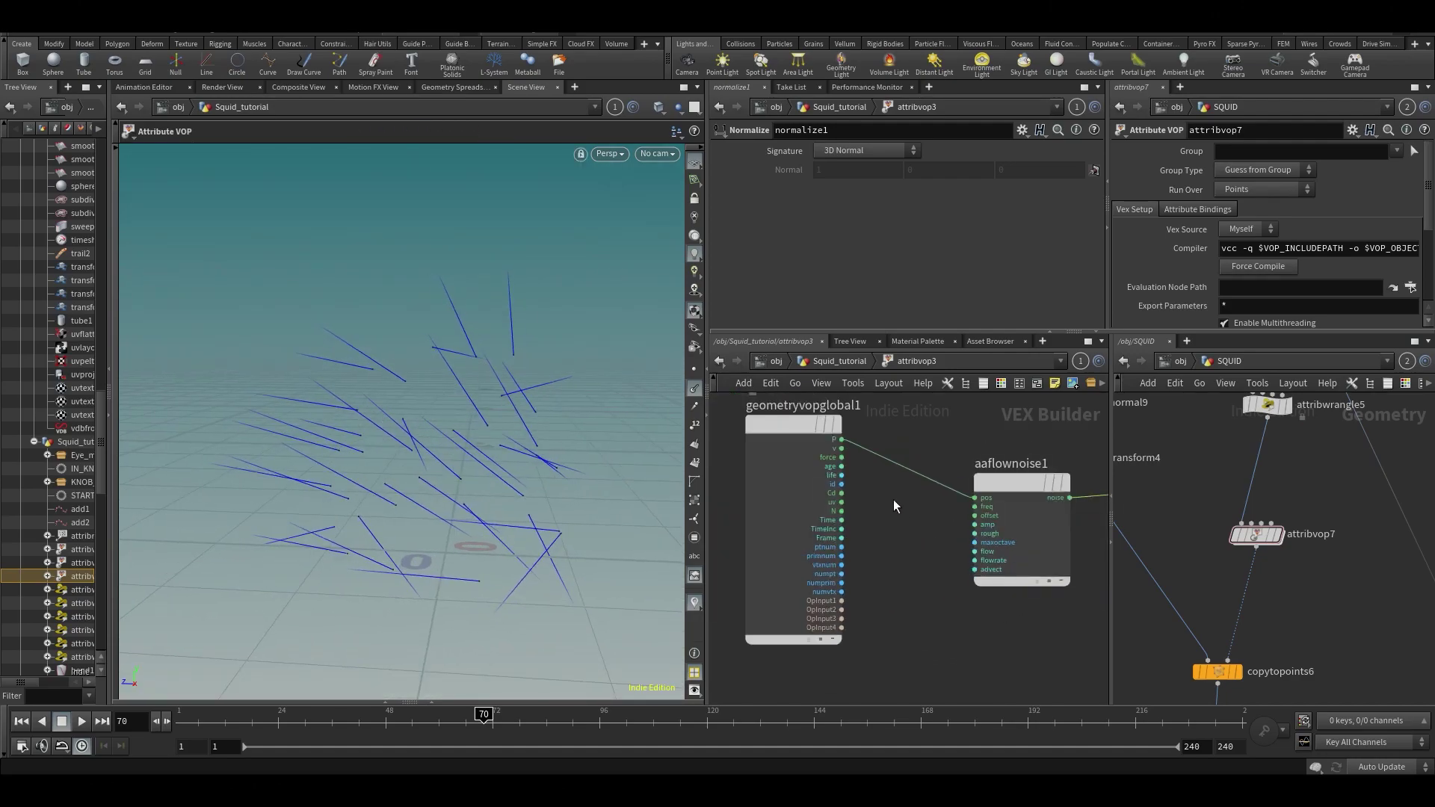
{"action": "left_click_drag", "start_coordinate": [787, 432], "coordinate": [764, 430]}
{"action": "scroll", "coordinate": [971, 523], "scroll_direction": "up", "scroll_amount": 1}
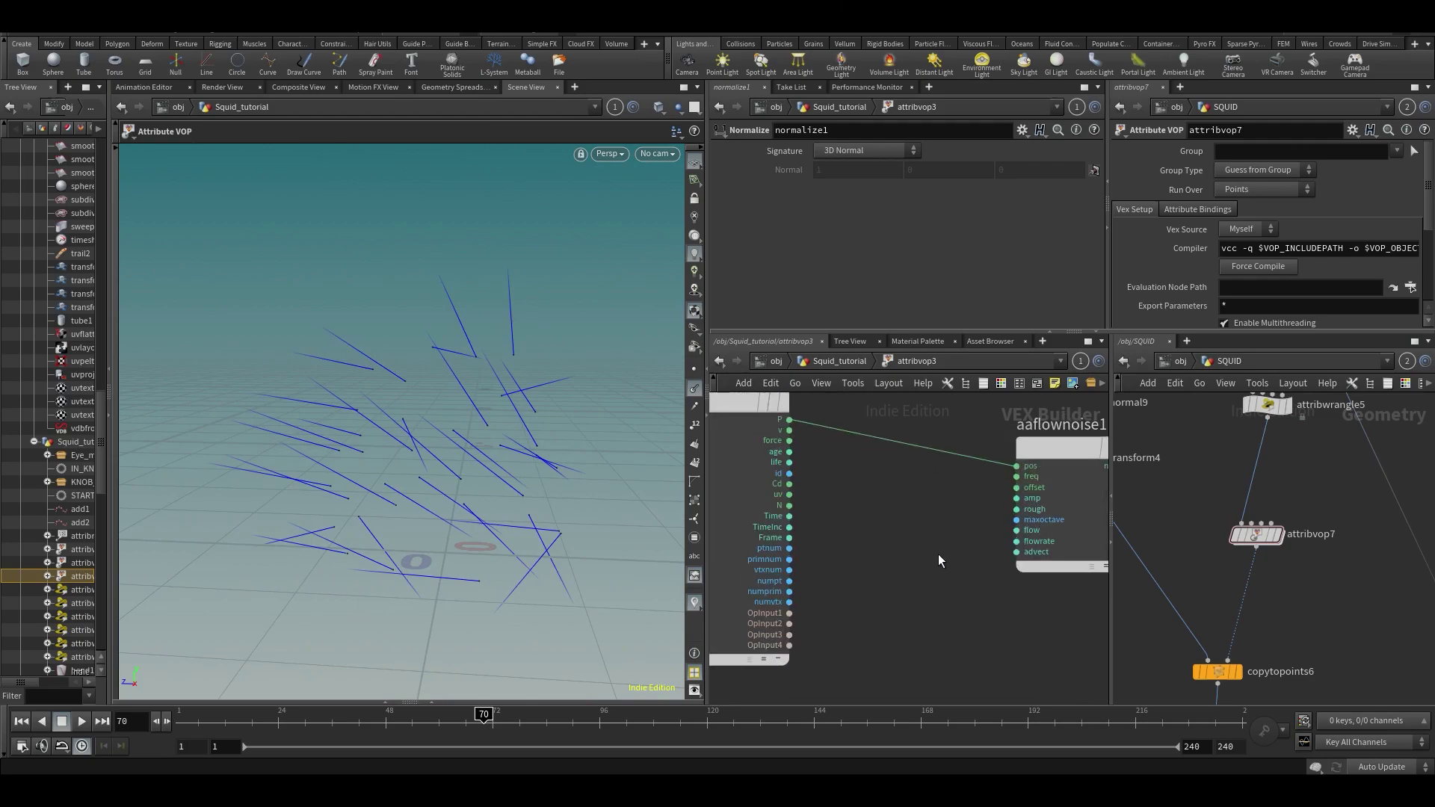
Step: Add a Random node below the flow noise in attribvop3
{"action": "key", "text": "Tab"}
{"action": "type", "text": "rand"}
{"action": "key", "text": "Return"}
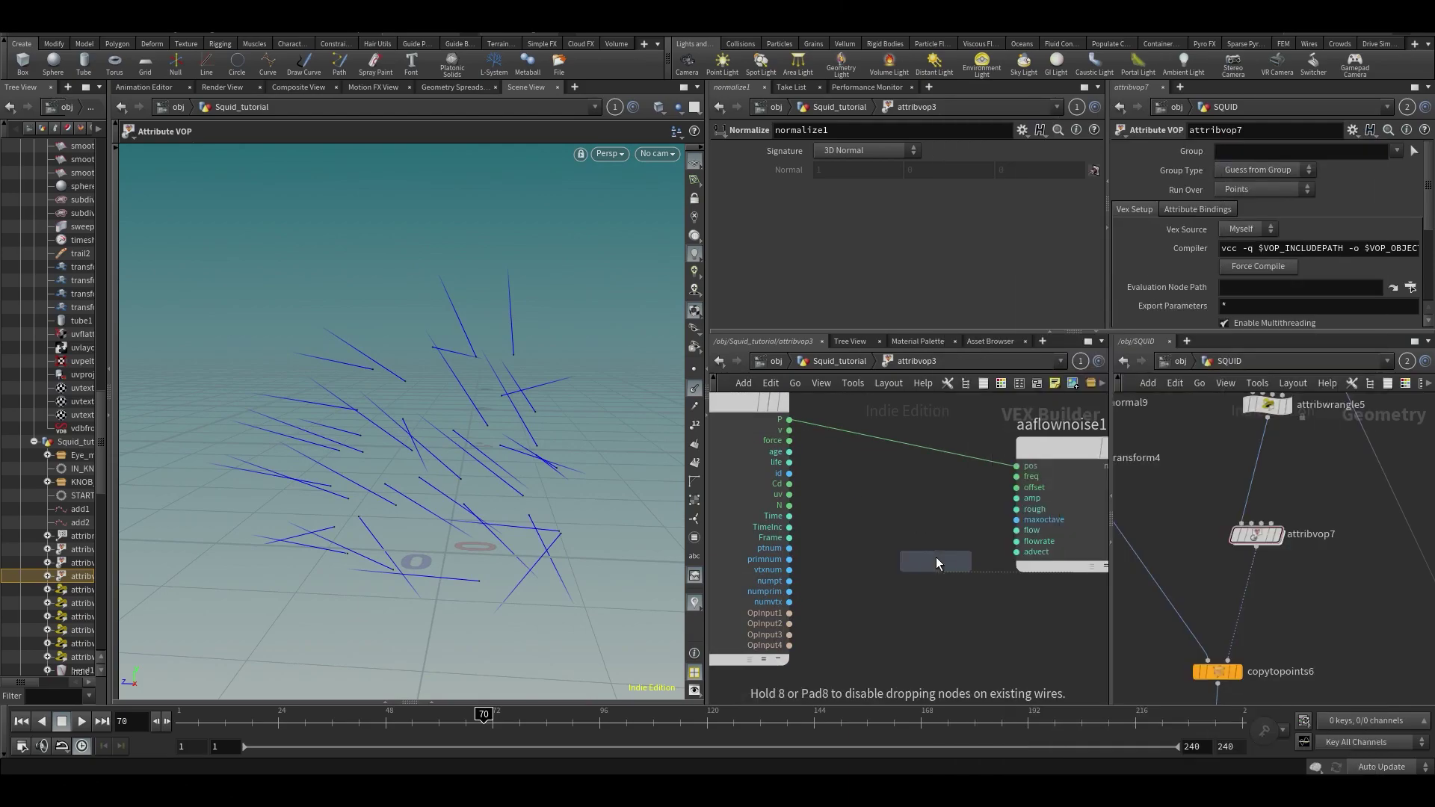
{"action": "key", "text": "Tab"}
{"action": "type", "text": "rand"}
{"action": "key", "text": "Return"}
{"action": "left_click", "coordinate": [935, 557]}
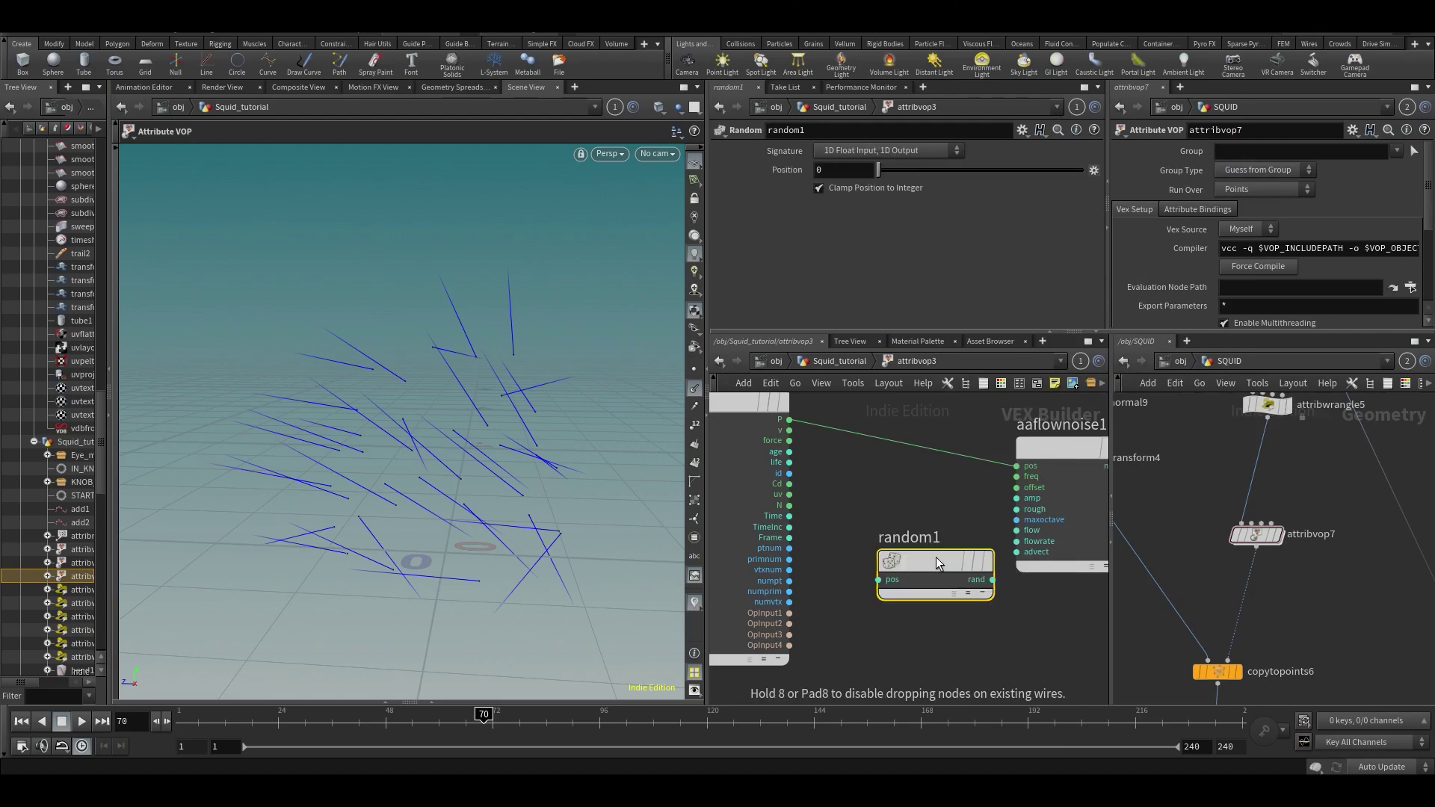
{"action": "scroll", "coordinate": [927, 538], "scroll_direction": "down", "scroll_amount": 2}
{"action": "key", "text": "ctrl+b"}
{"action": "scroll", "coordinate": [656, 418], "scroll_direction": "up", "scroll_amount": 3}
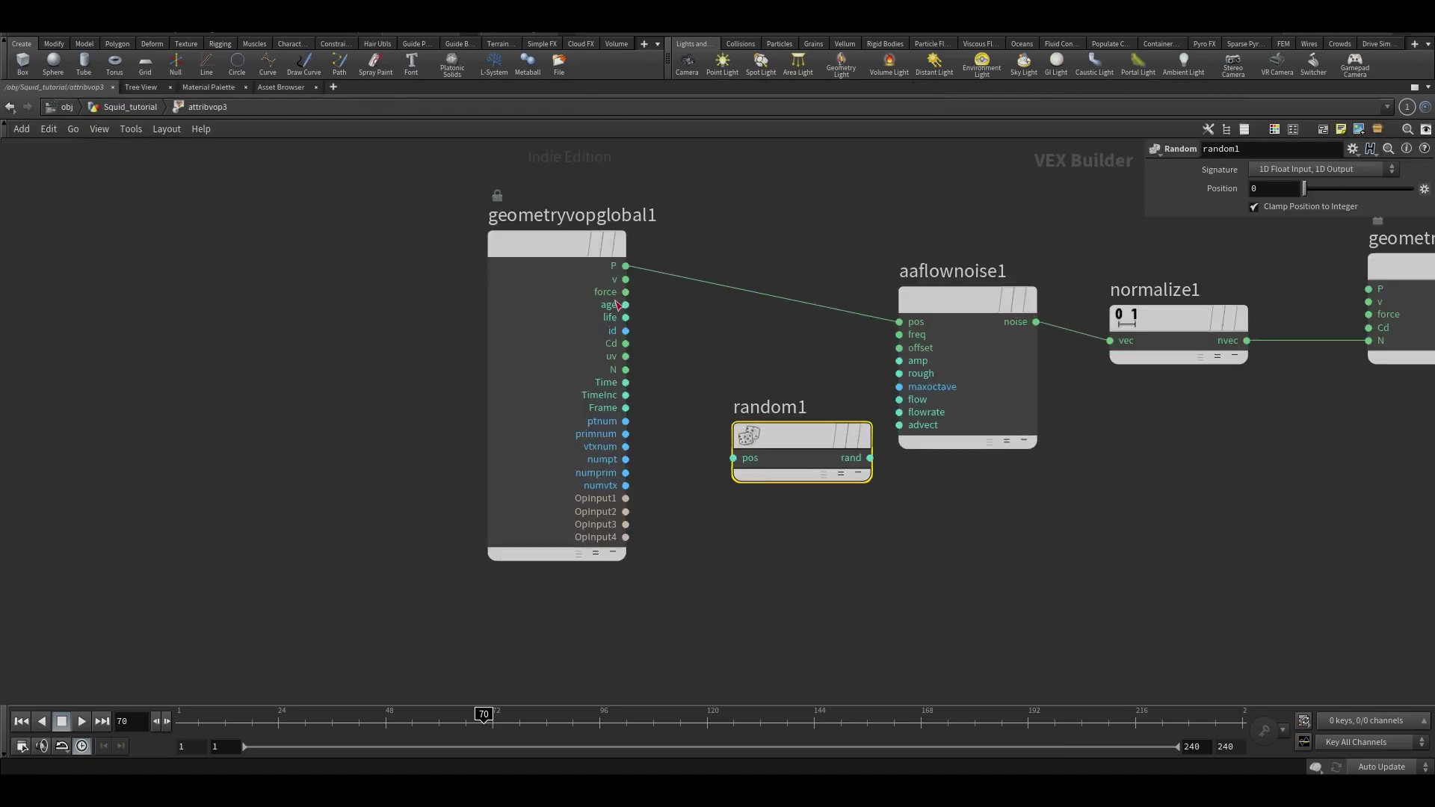
{"action": "double_click", "coordinate": [493, 217]}
{"action": "key", "text": "Escape"}
{"action": "key", "text": "ctrl+b"}
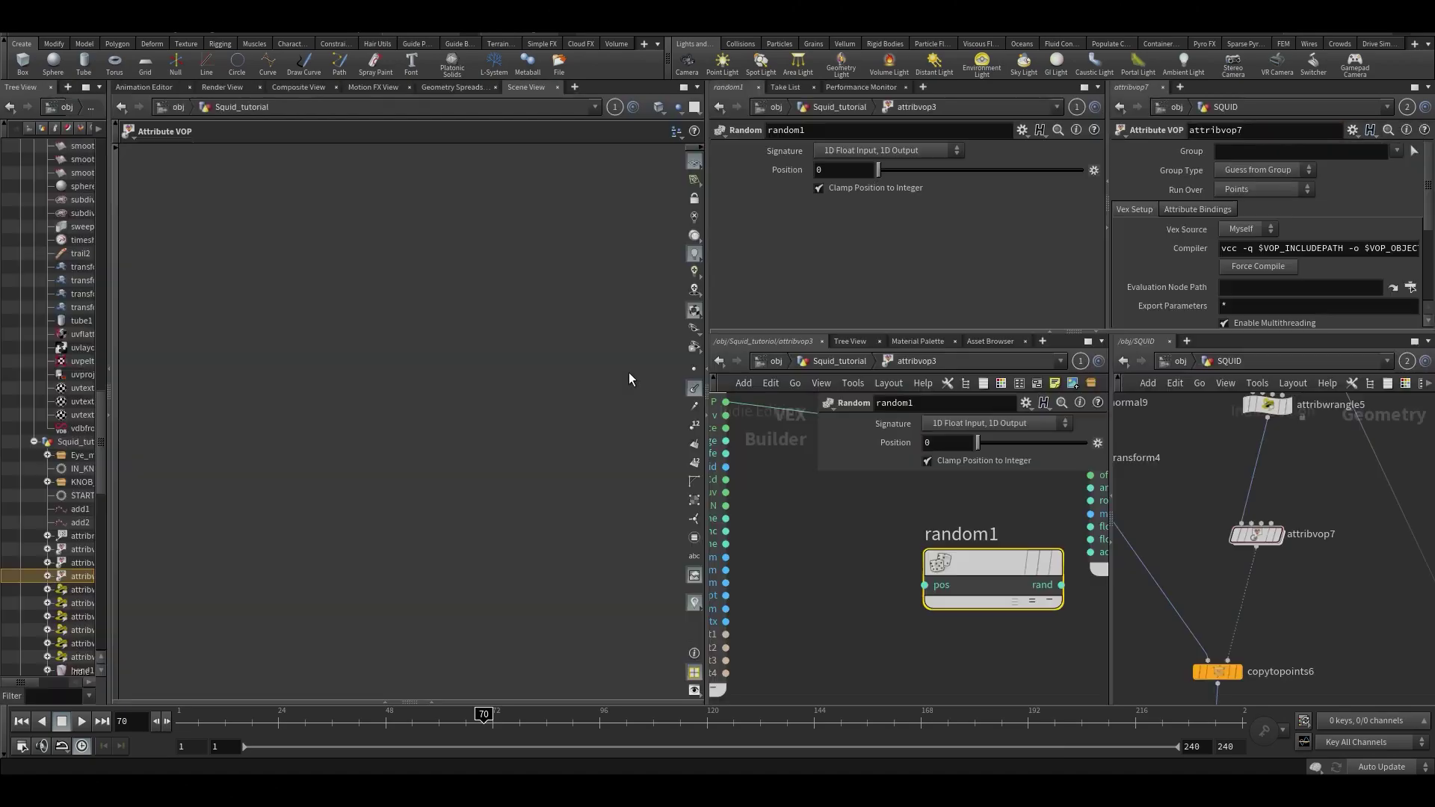
Step: Wire ptnum into random1 and set its Signature to 1D Integer Input, 3D Vector
{"action": "middle_click_drag", "start_coordinate": [914, 515], "coordinate": [1020, 518]}
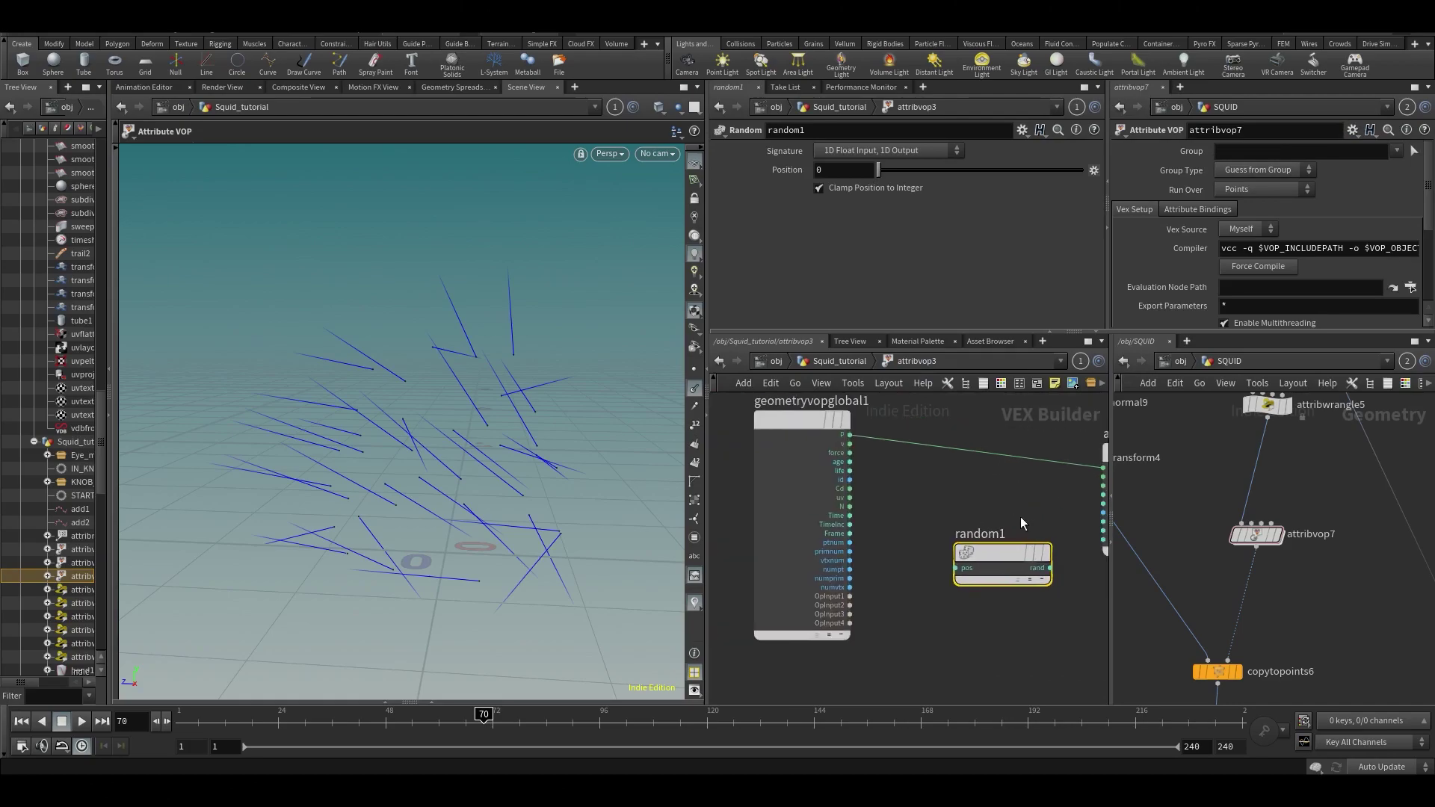
{"action": "scroll", "coordinate": [854, 518], "scroll_direction": "up", "scroll_amount": 1}
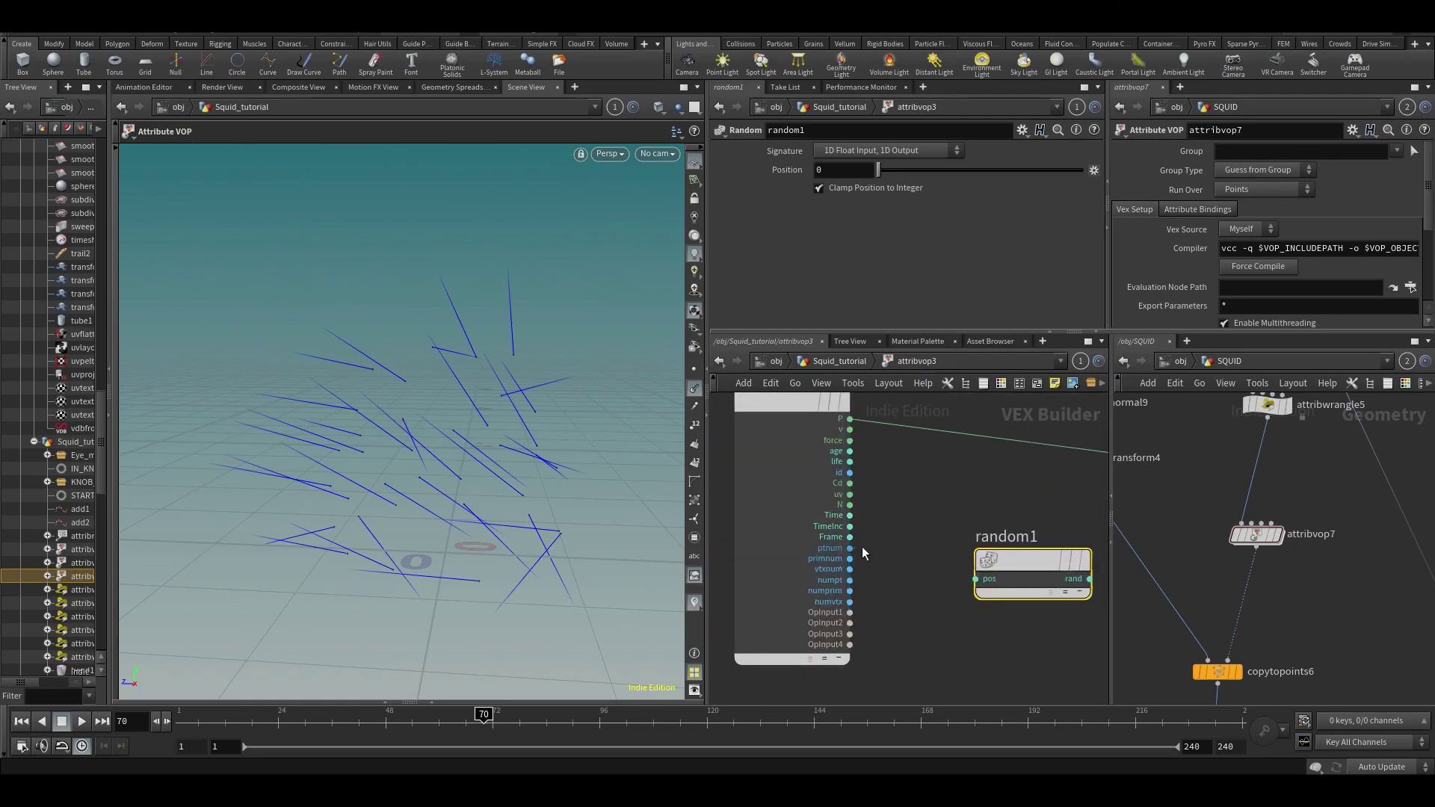
{"action": "mouse_move", "coordinate": [850, 548]}
{"action": "left_mouse_down"}
{"action": "mouse_move", "coordinate": [976, 579]}
{"action": "mouse_move", "coordinate": [974, 560]}
{"action": "left_mouse_up"}
{"action": "middle_click_drag", "start_coordinate": [999, 500], "coordinate": [890, 520]}
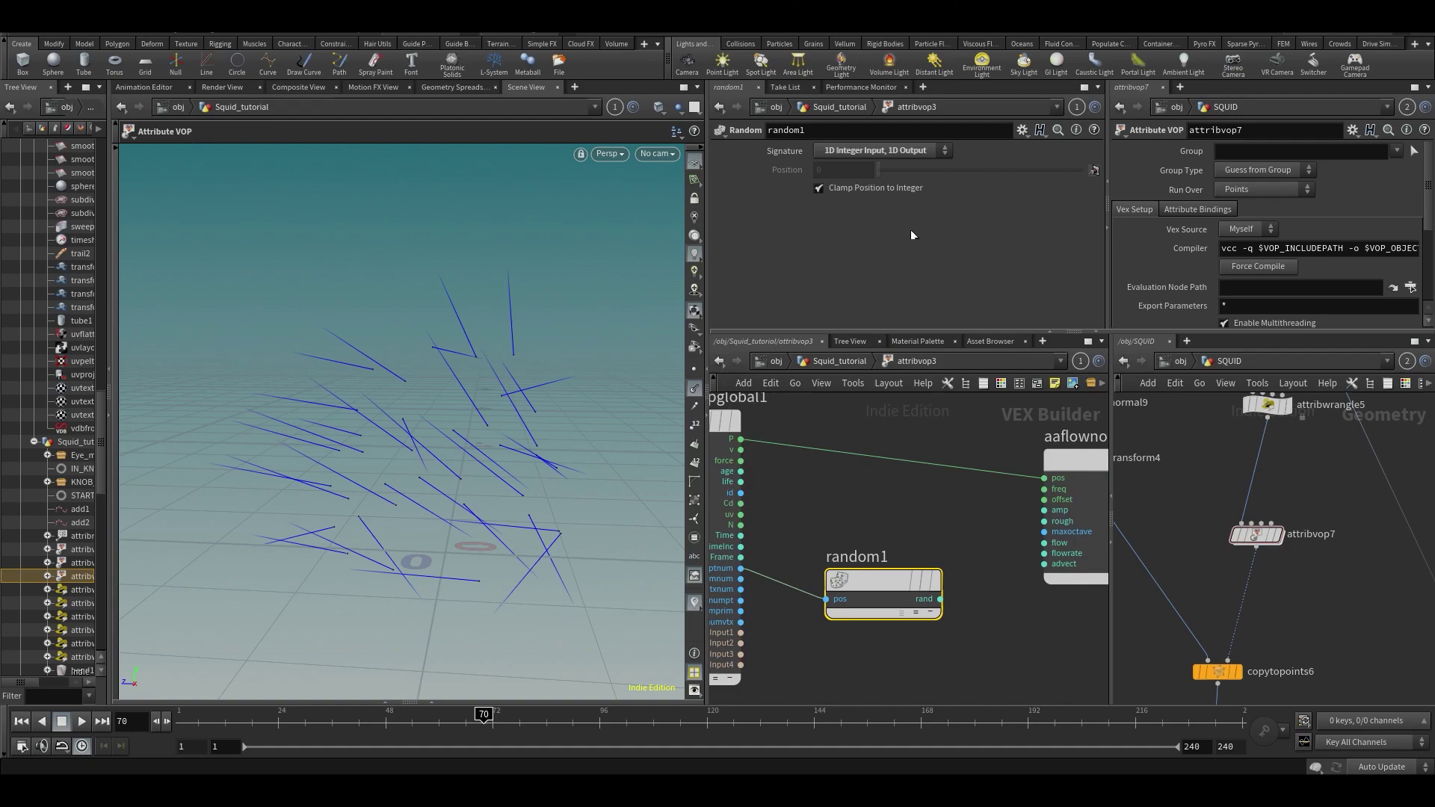
{"action": "left_click", "coordinate": [904, 150]}
{"action": "left_click", "coordinate": [905, 183]}
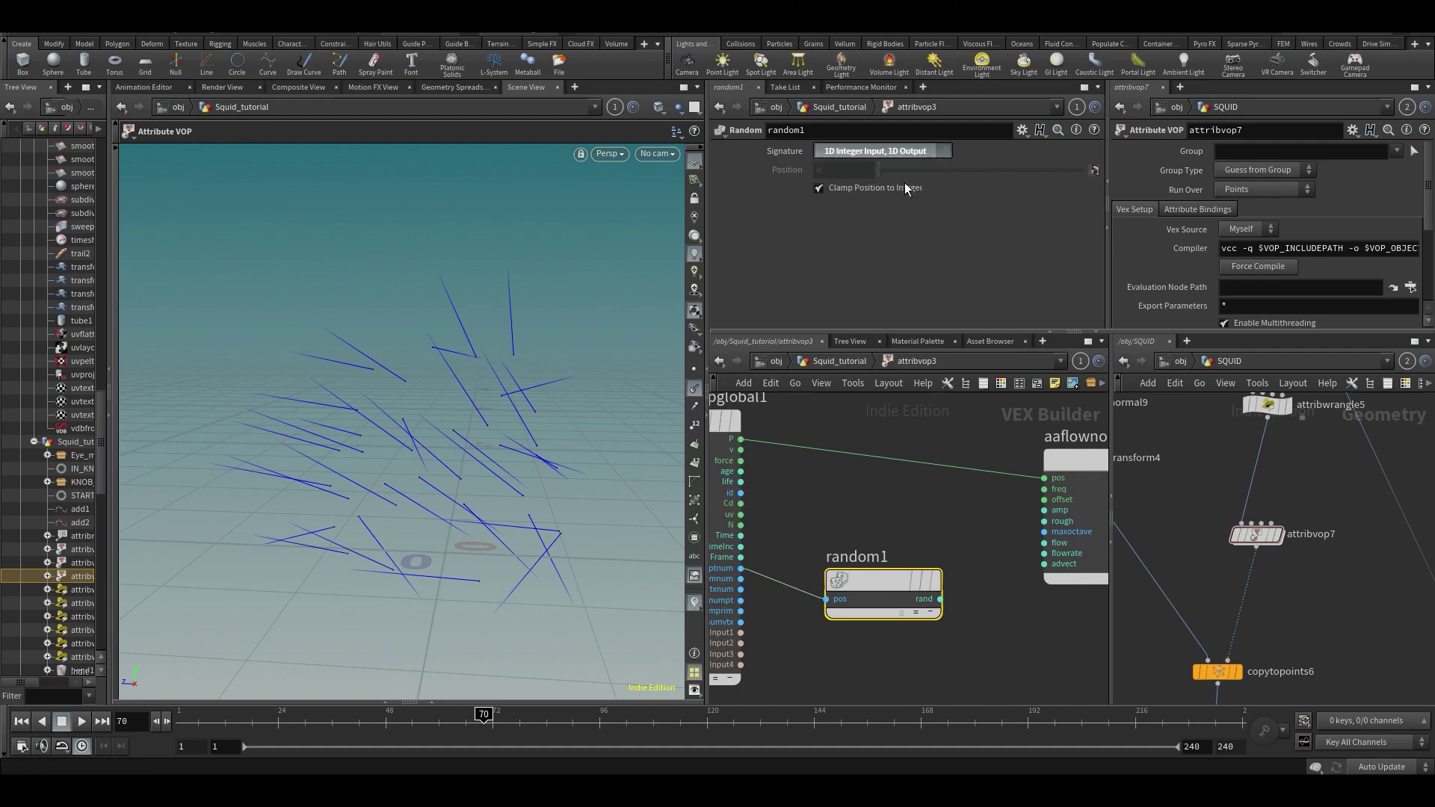
Step: Connect random1's output to aaflownoise1's offset and tidy the node layout
{"action": "left_click", "coordinate": [1045, 499]}
{"action": "left_click", "coordinate": [966, 577]}
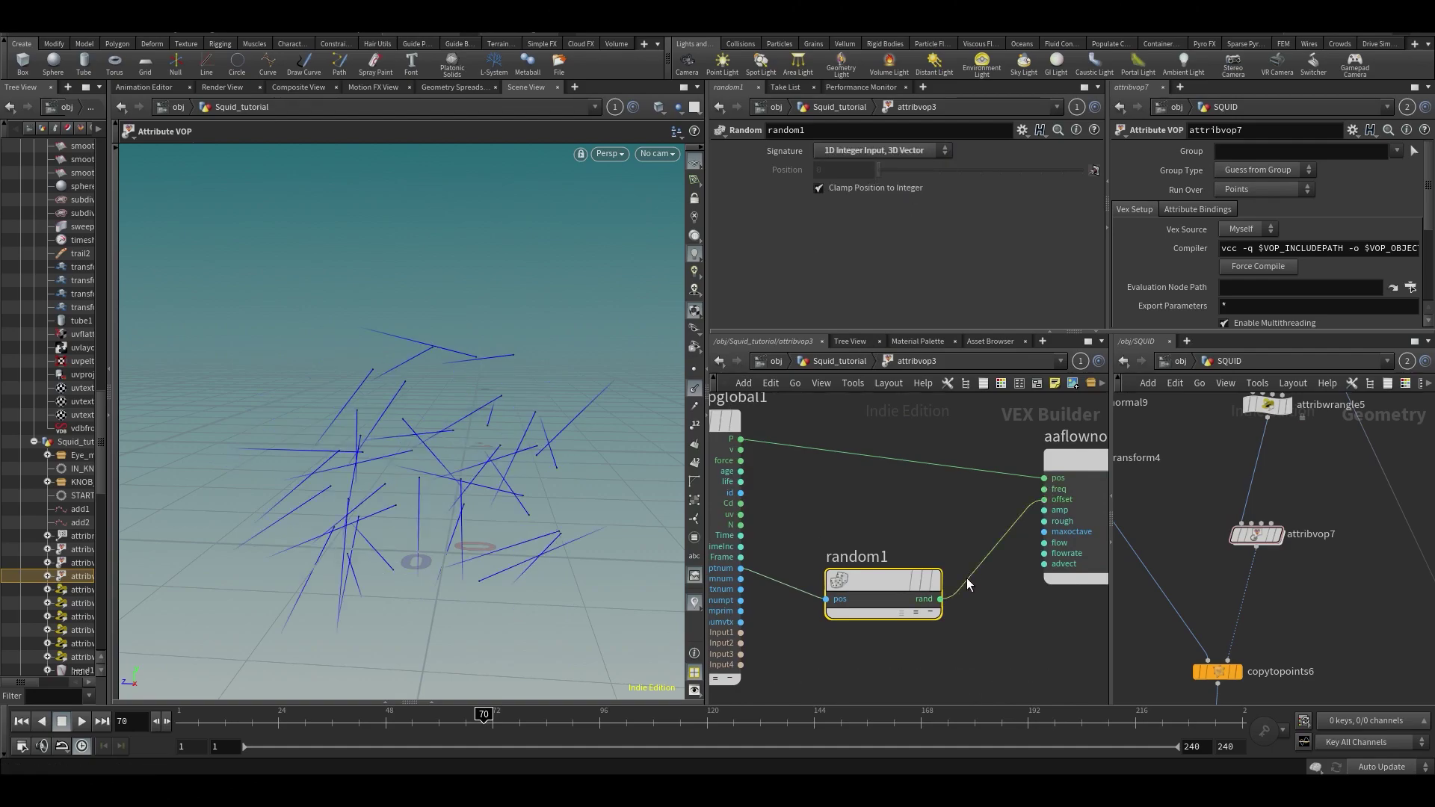
{"action": "scroll", "coordinate": [784, 527], "scroll_direction": "down", "scroll_amount": 3}
{"action": "middle_click_drag", "start_coordinate": [783, 526], "coordinate": [936, 509]}
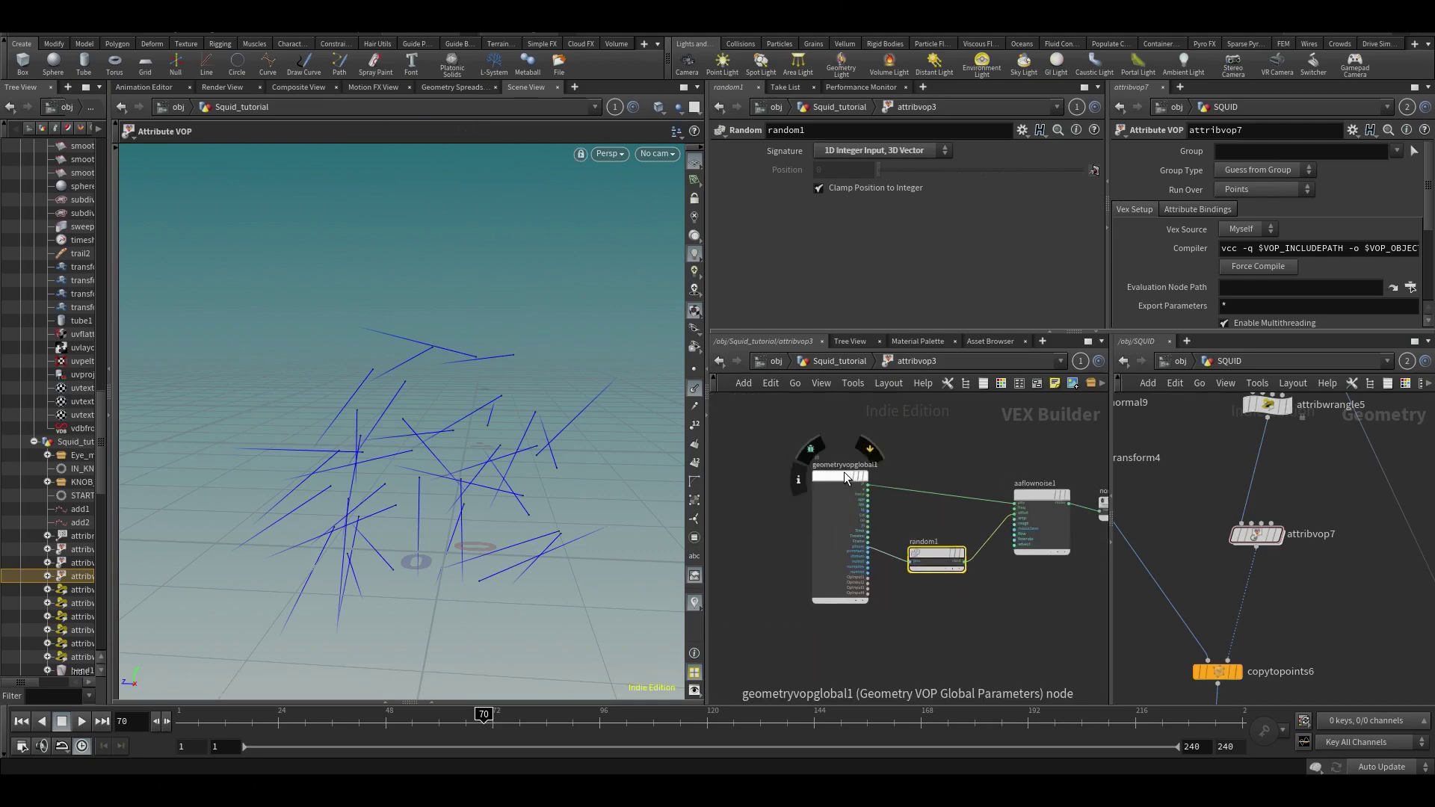
{"action": "left_click_drag", "start_coordinate": [845, 476], "coordinate": [804, 478]}
{"action": "left_click_drag", "start_coordinate": [927, 546], "coordinate": [867, 551]}
{"action": "scroll", "coordinate": [948, 584], "scroll_direction": "up", "scroll_amount": 2}
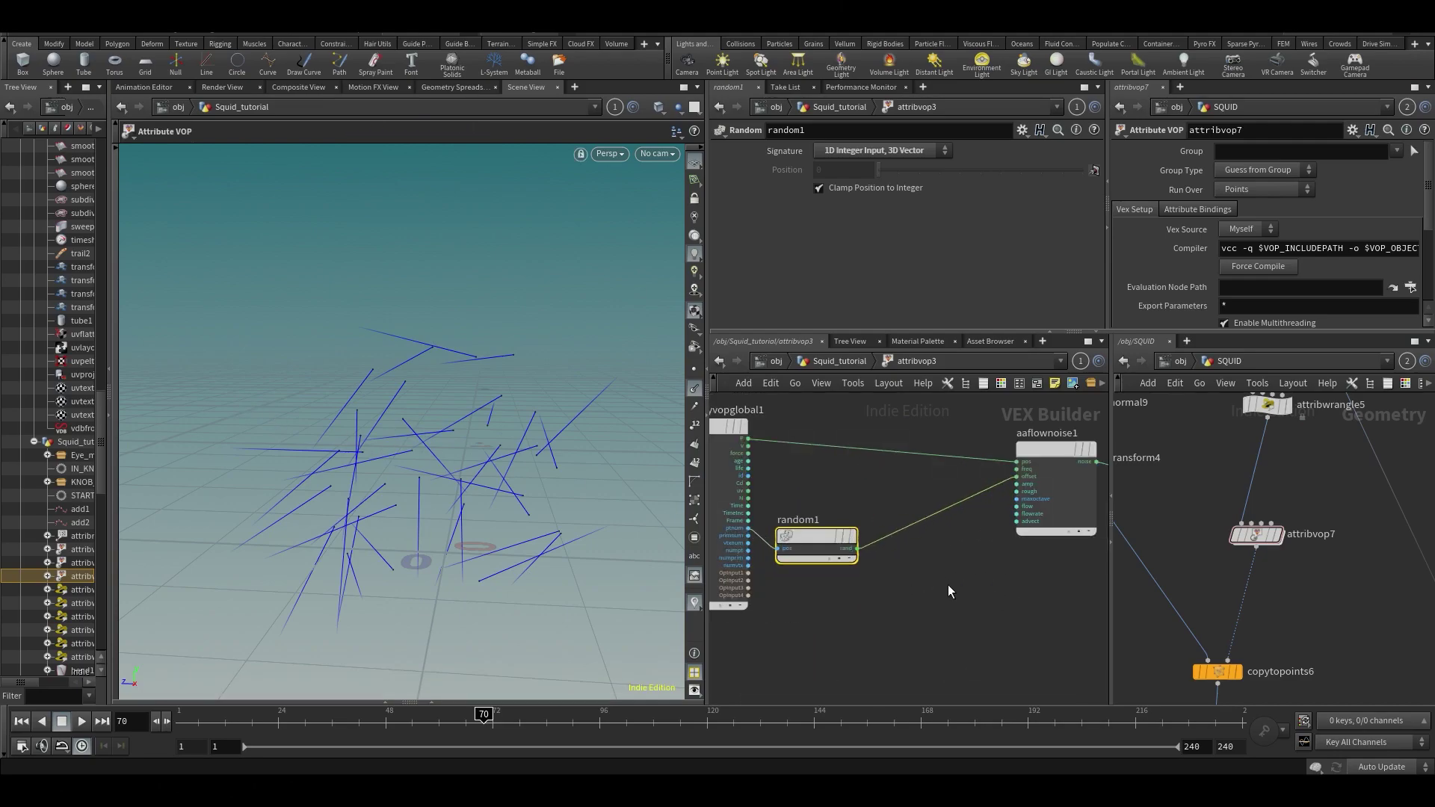
Step: Insert a Fit Range node on the random1-to-offset wire with Destination Max 7.8, 7.8, 7.8
{"action": "key", "text": "Tab"}
{"action": "type", "text": "fit"}
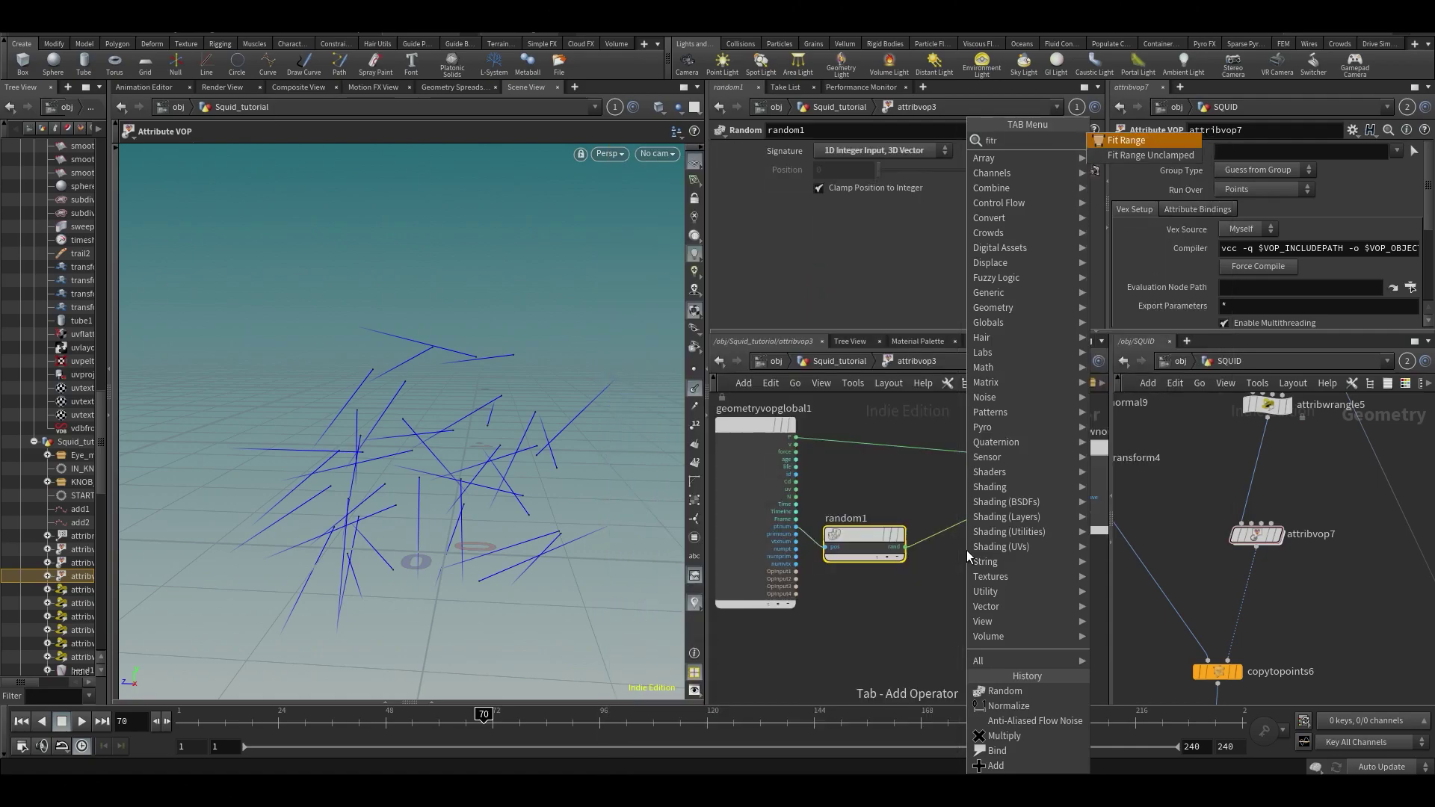
{"action": "key", "text": "Return"}
{"action": "left_click", "coordinate": [972, 523]}
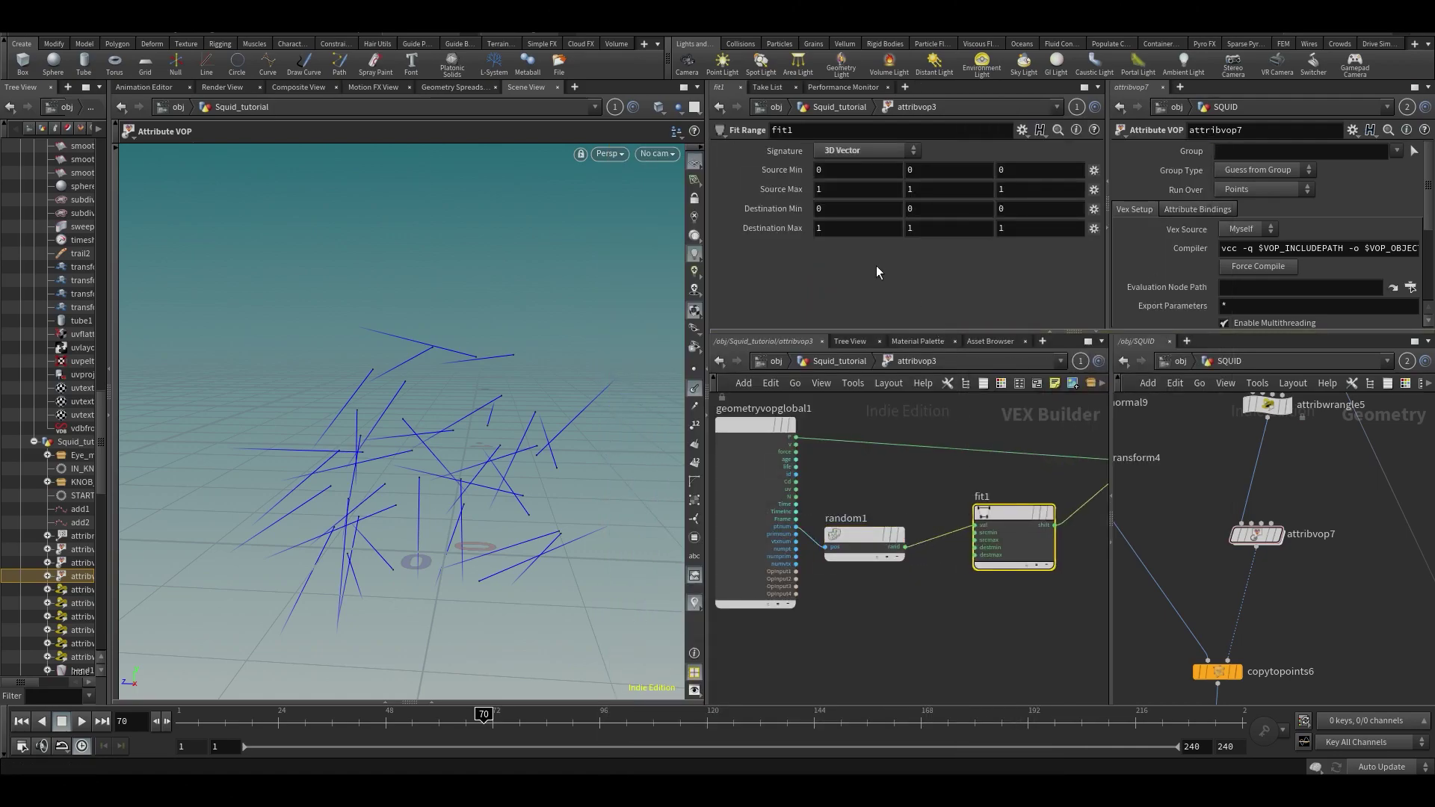
{"action": "middle_click_drag", "start_coordinate": [782, 222], "coordinate": [1225, 187]}
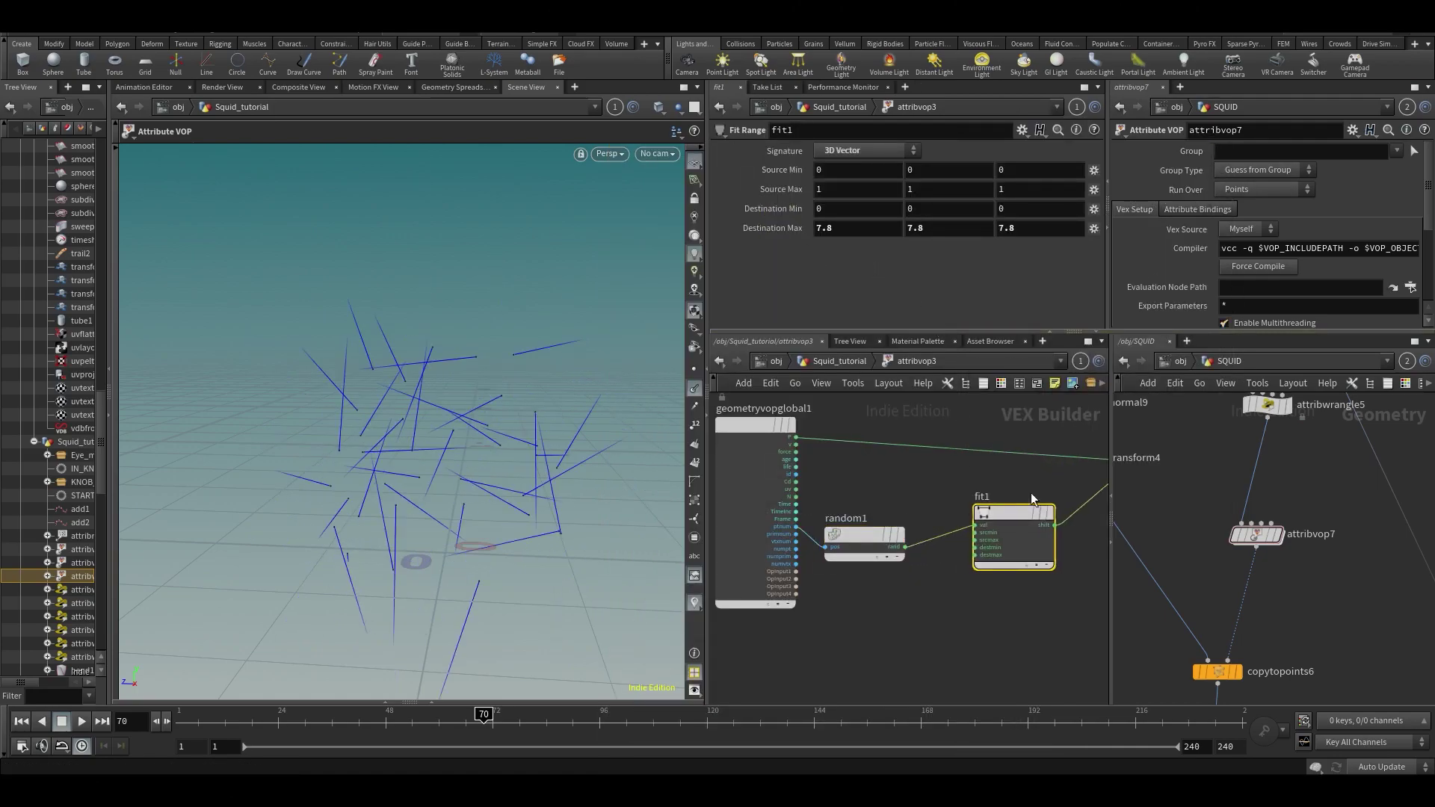
Step: Move the global parameters node left and pick an Add Constant node
{"action": "scroll", "coordinate": [882, 554], "scroll_direction": "down", "scroll_amount": 2}
{"action": "left_click_drag", "start_coordinate": [826, 436], "coordinate": [761, 437]}
{"action": "scroll", "coordinate": [845, 519], "scroll_direction": "up", "scroll_amount": 2}
{"action": "key", "text": "Tab"}
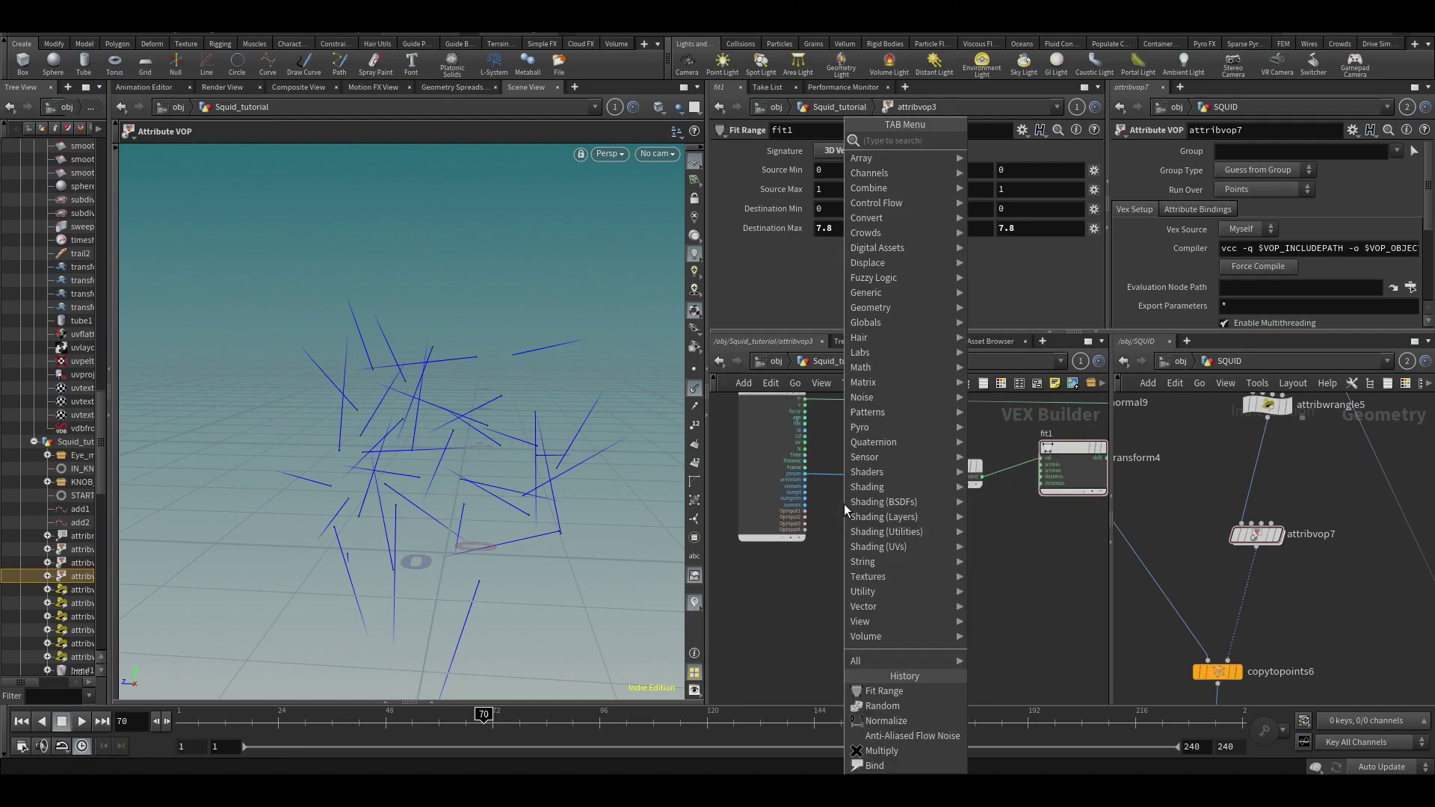
{"action": "type", "text": "add c"}
{"action": "left_click", "coordinate": [1021, 159]}
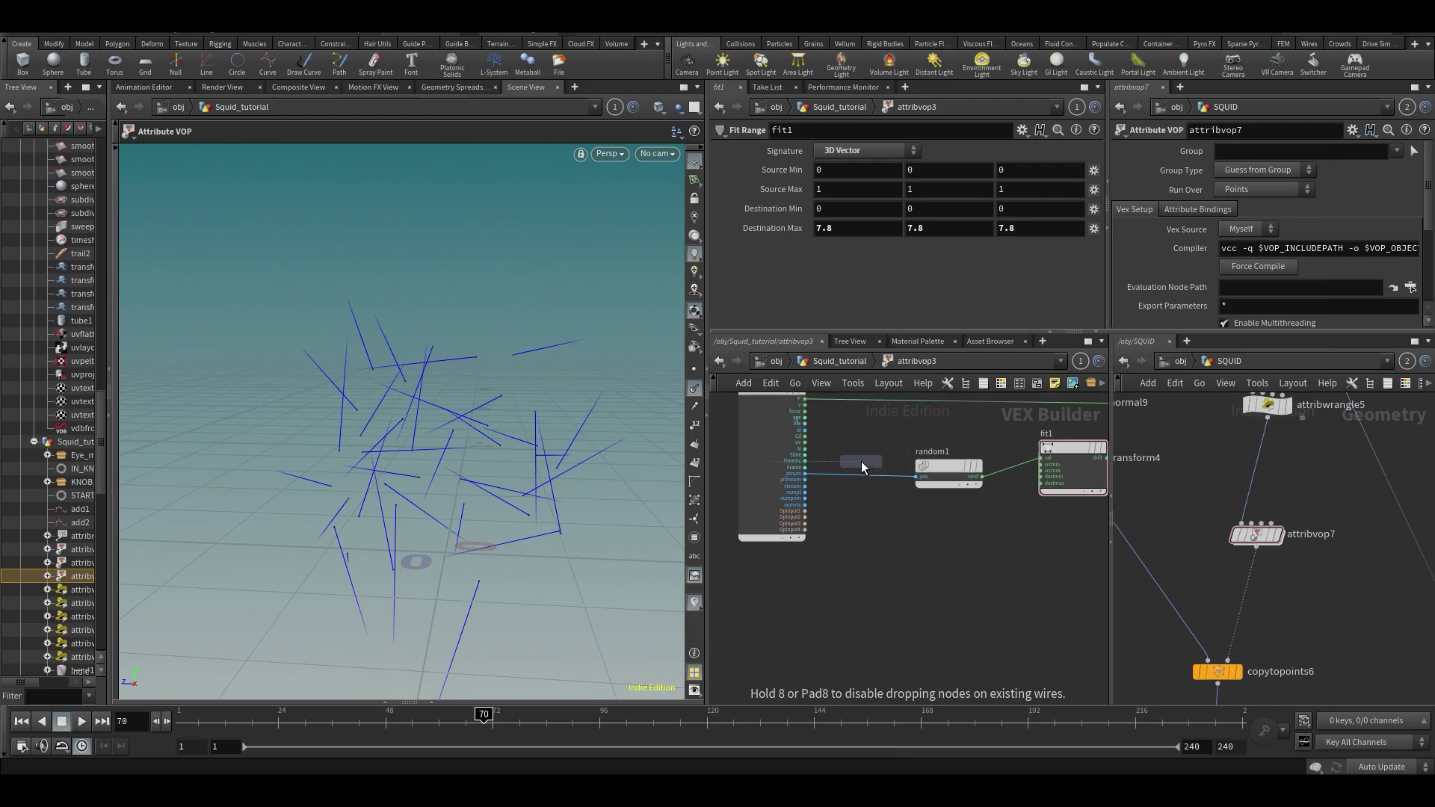
Step: Drop the Add Constant node on the ptnum wire before random1 and set Add to 32
{"action": "left_click", "coordinate": [861, 468]}
{"action": "left_click_drag", "start_coordinate": [906, 171], "coordinate": [990, 171]}
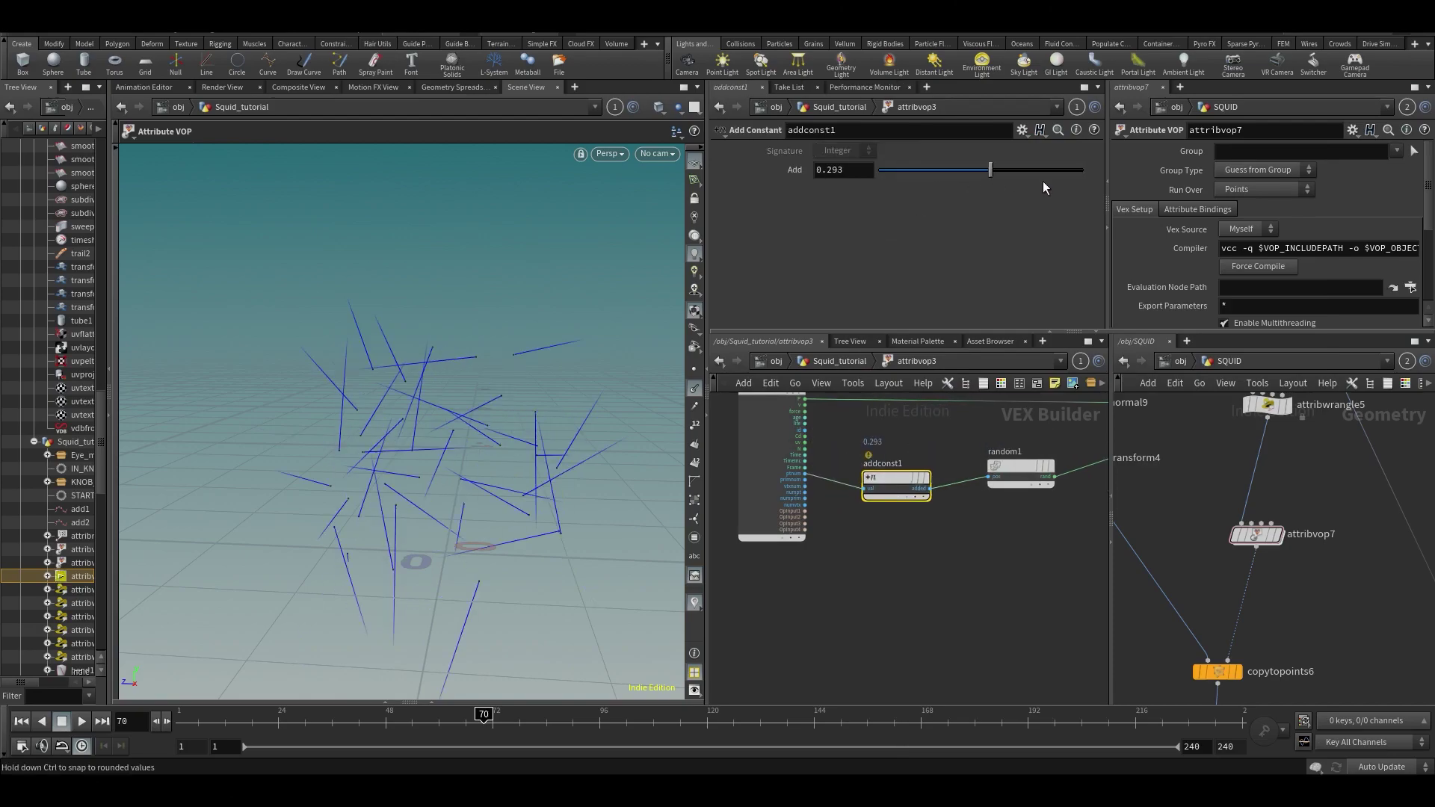
{"action": "middle_click_drag", "start_coordinate": [852, 172], "coordinate": [936, 172]}
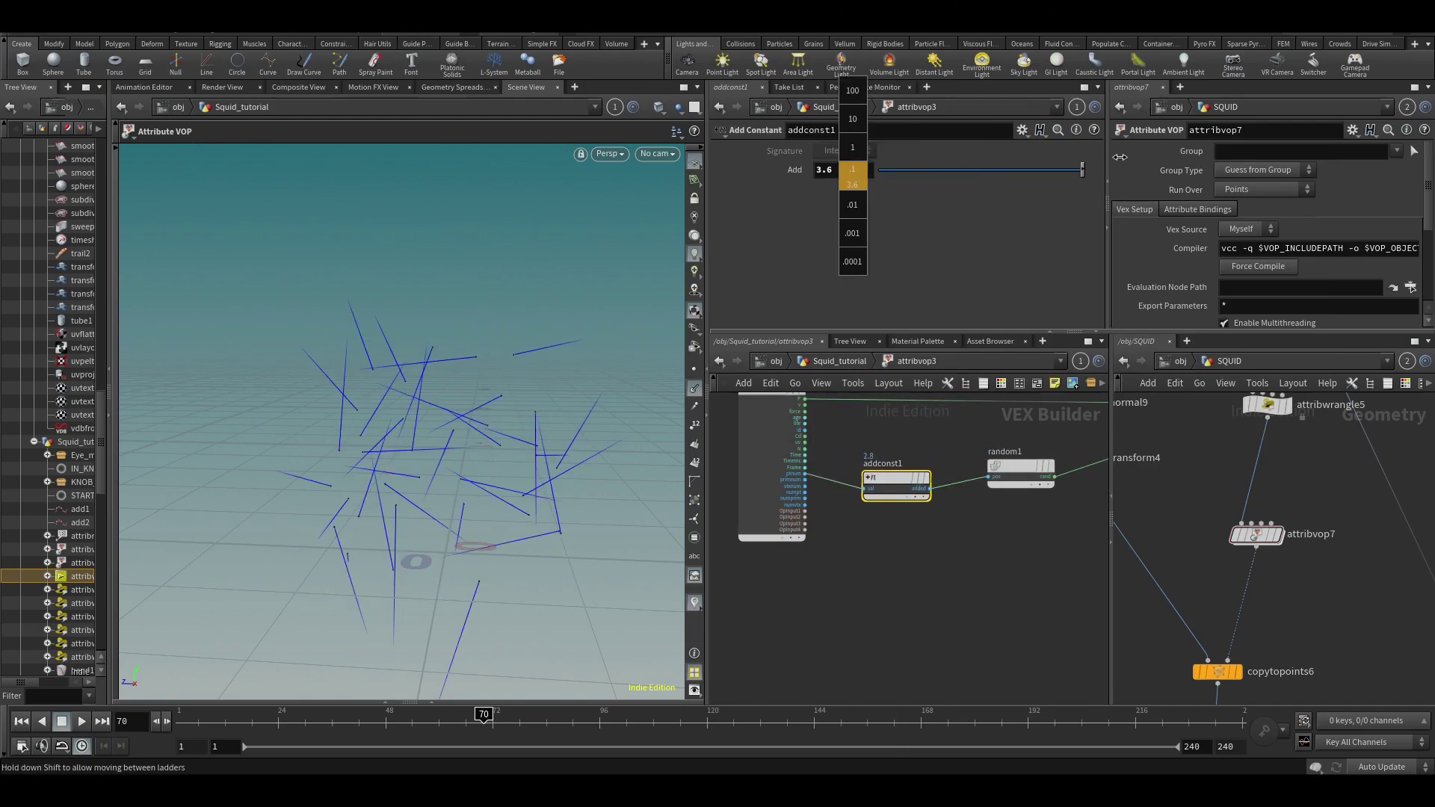
{"action": "middle_click_drag", "start_coordinate": [1120, 157], "coordinate": [1166, 157]}
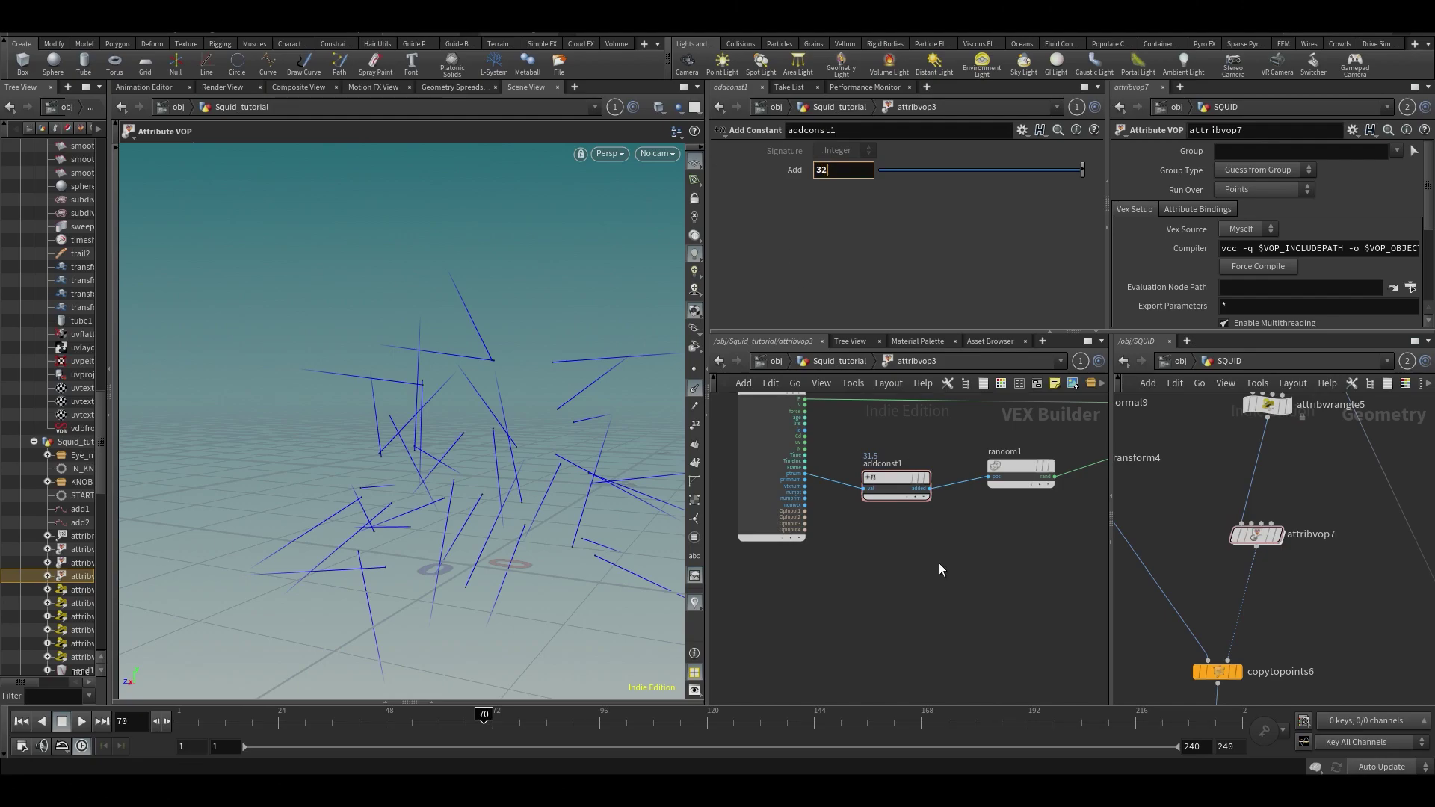
{"action": "key", "text": "Return"}
Step: Promote aaflownoise1's freq, amp and rough inputs to parameters
{"action": "middle_click_drag", "start_coordinate": [923, 538], "coordinate": [871, 574]}
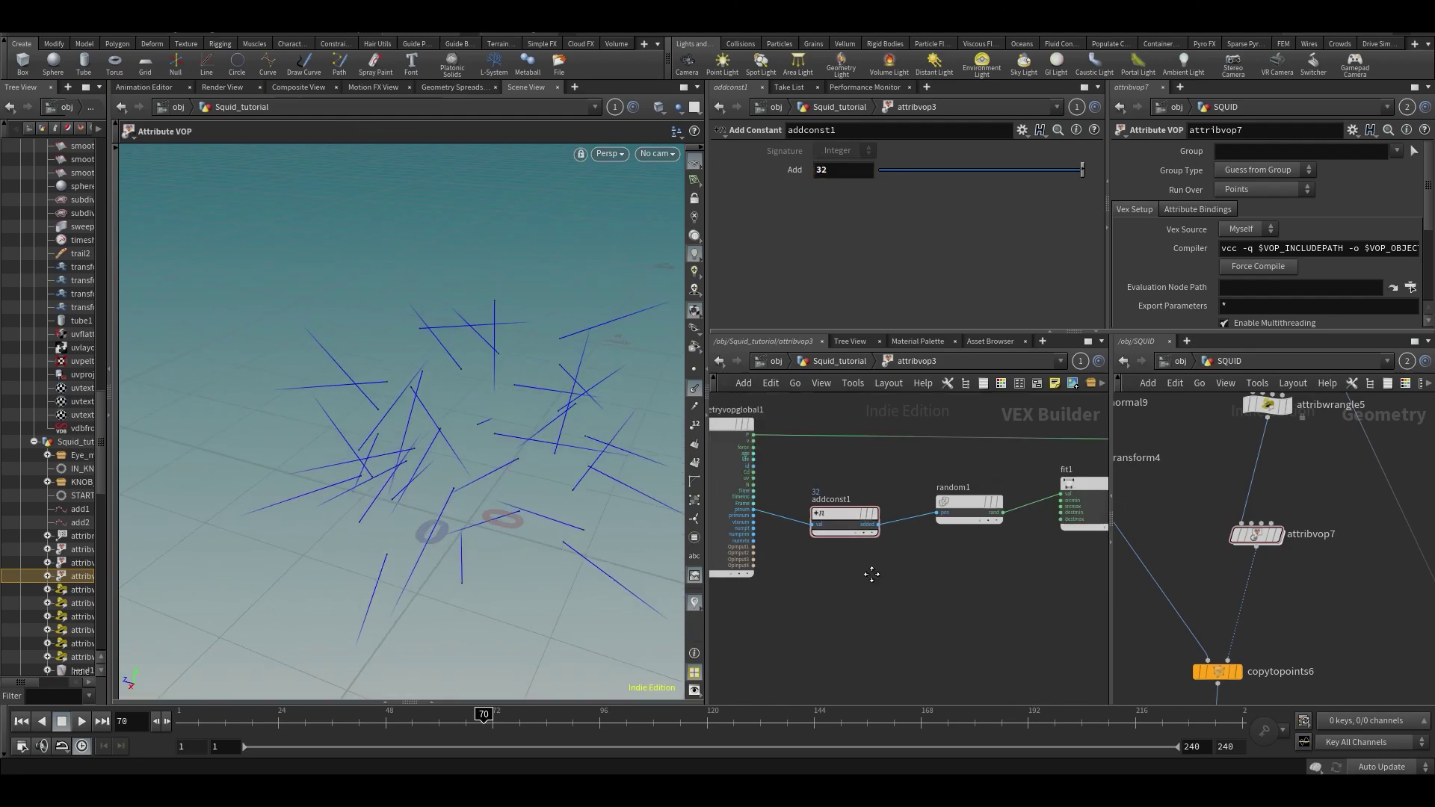
{"action": "scroll", "coordinate": [951, 590], "scroll_direction": "down", "scroll_amount": 2}
{"action": "key", "text": "Escape"}
{"action": "left_click_drag", "start_coordinate": [346, 426], "coordinate": [456, 366]}
{"action": "scroll", "coordinate": [898, 532], "scroll_direction": "up", "scroll_amount": 2}
{"action": "middle_click_drag", "start_coordinate": [921, 539], "coordinate": [839, 601]}
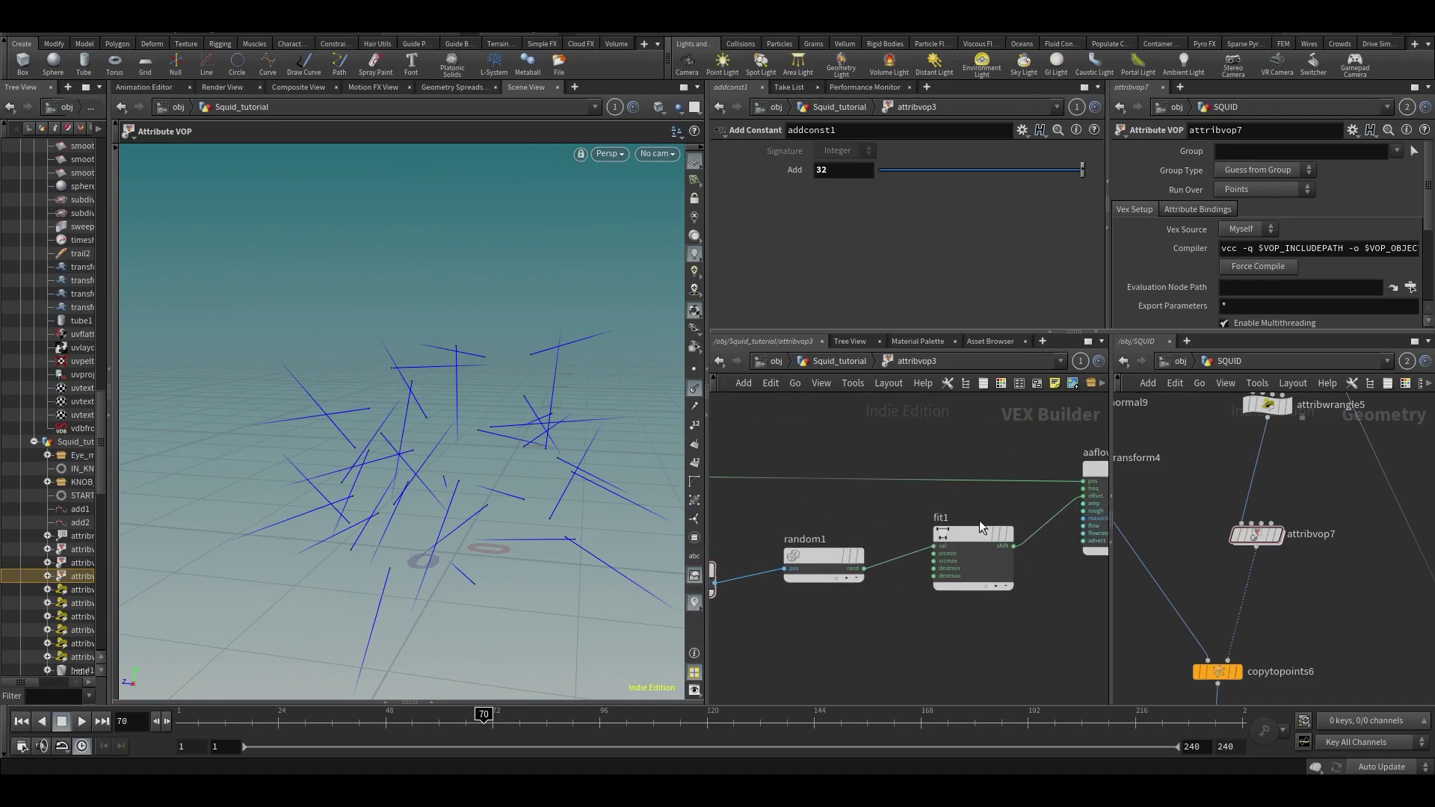
{"action": "middle_click_drag", "start_coordinate": [1069, 512], "coordinate": [1007, 515]}
{"action": "scroll", "coordinate": [1024, 506], "scroll_direction": "up", "scroll_amount": 2}
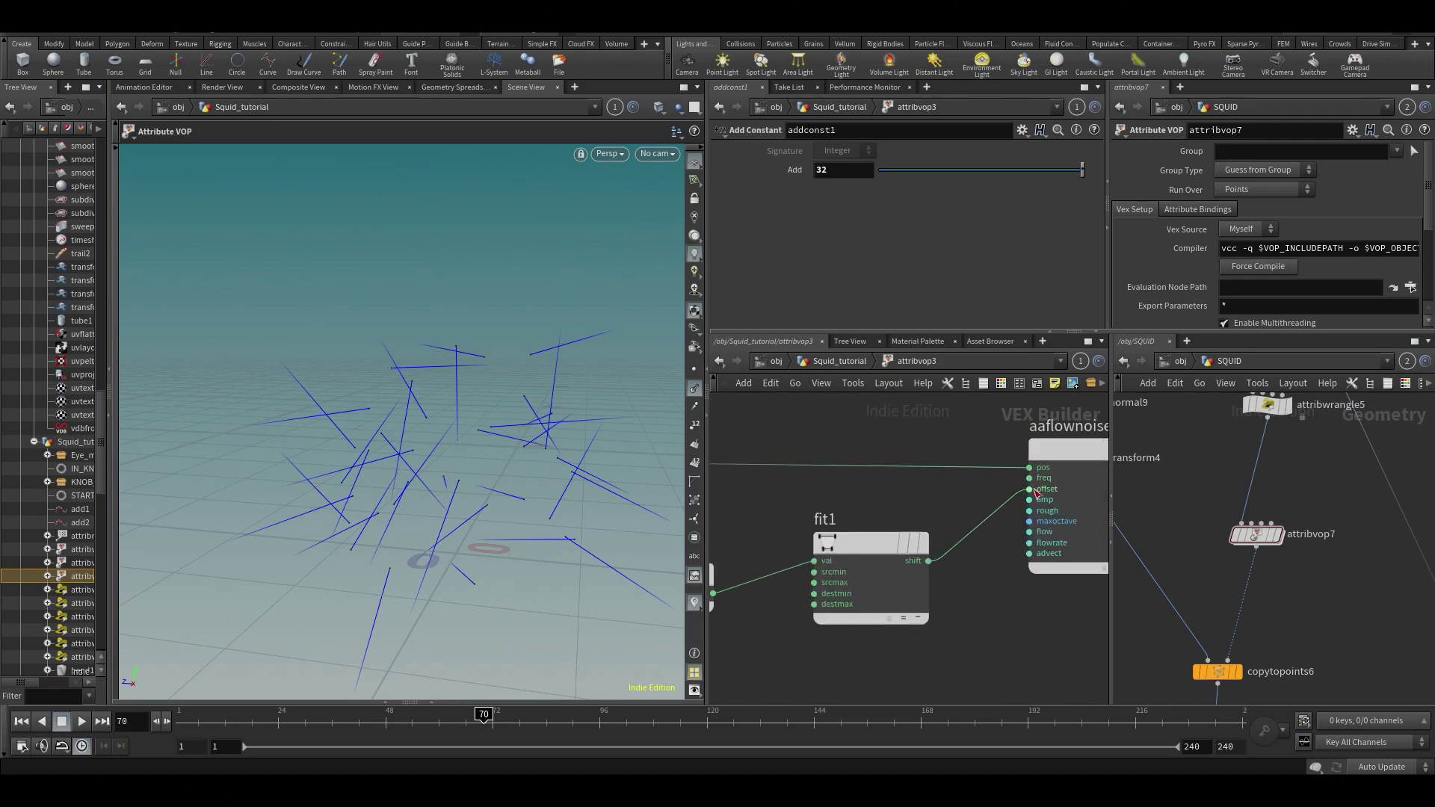
{"action": "right_click", "coordinate": [1030, 478]}
{"action": "left_click", "coordinate": [1053, 489]}
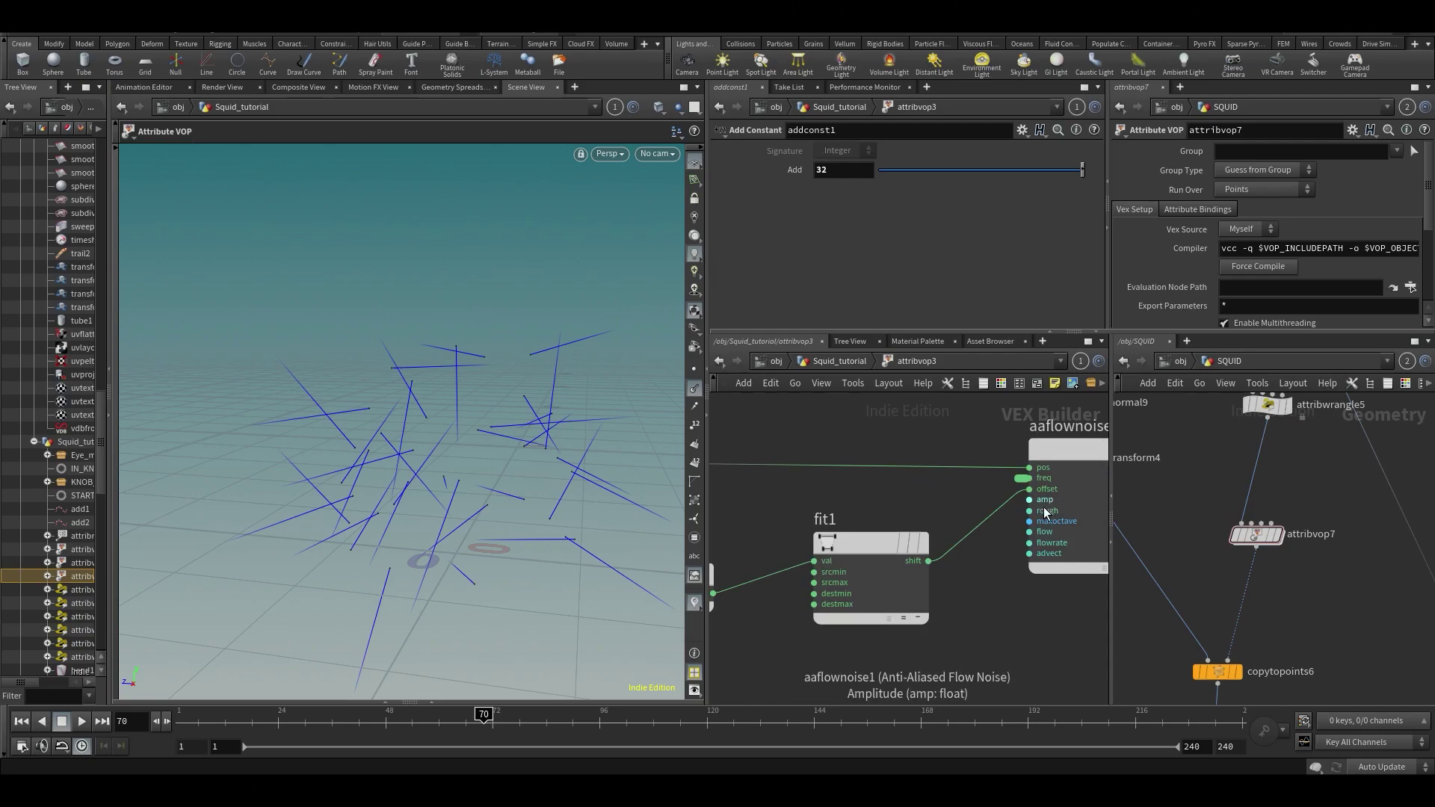
{"action": "right_click", "coordinate": [1032, 501]}
{"action": "left_click", "coordinate": [1053, 509]}
{"action": "right_click", "coordinate": [1027, 516]}
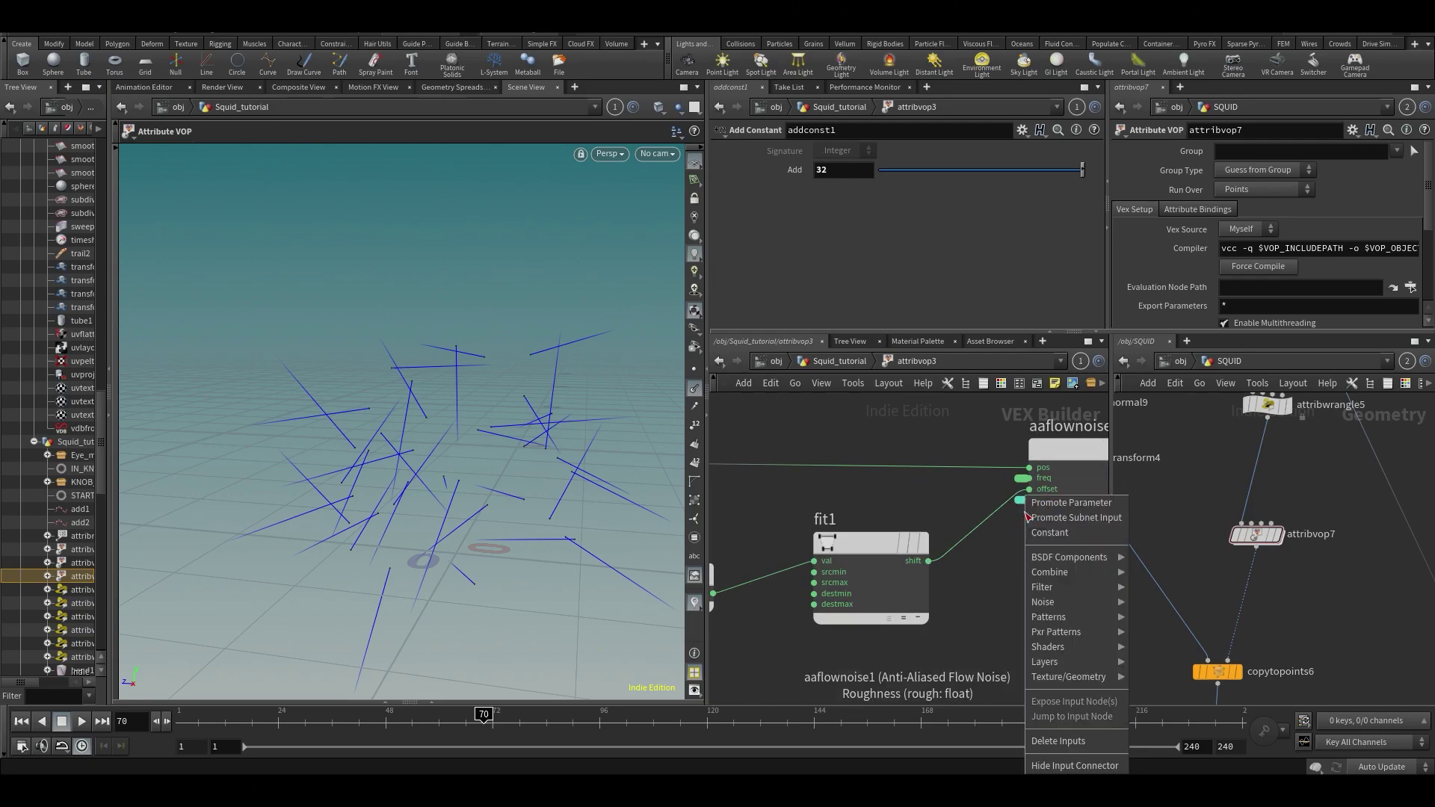
{"action": "left_click", "coordinate": [1051, 517]}
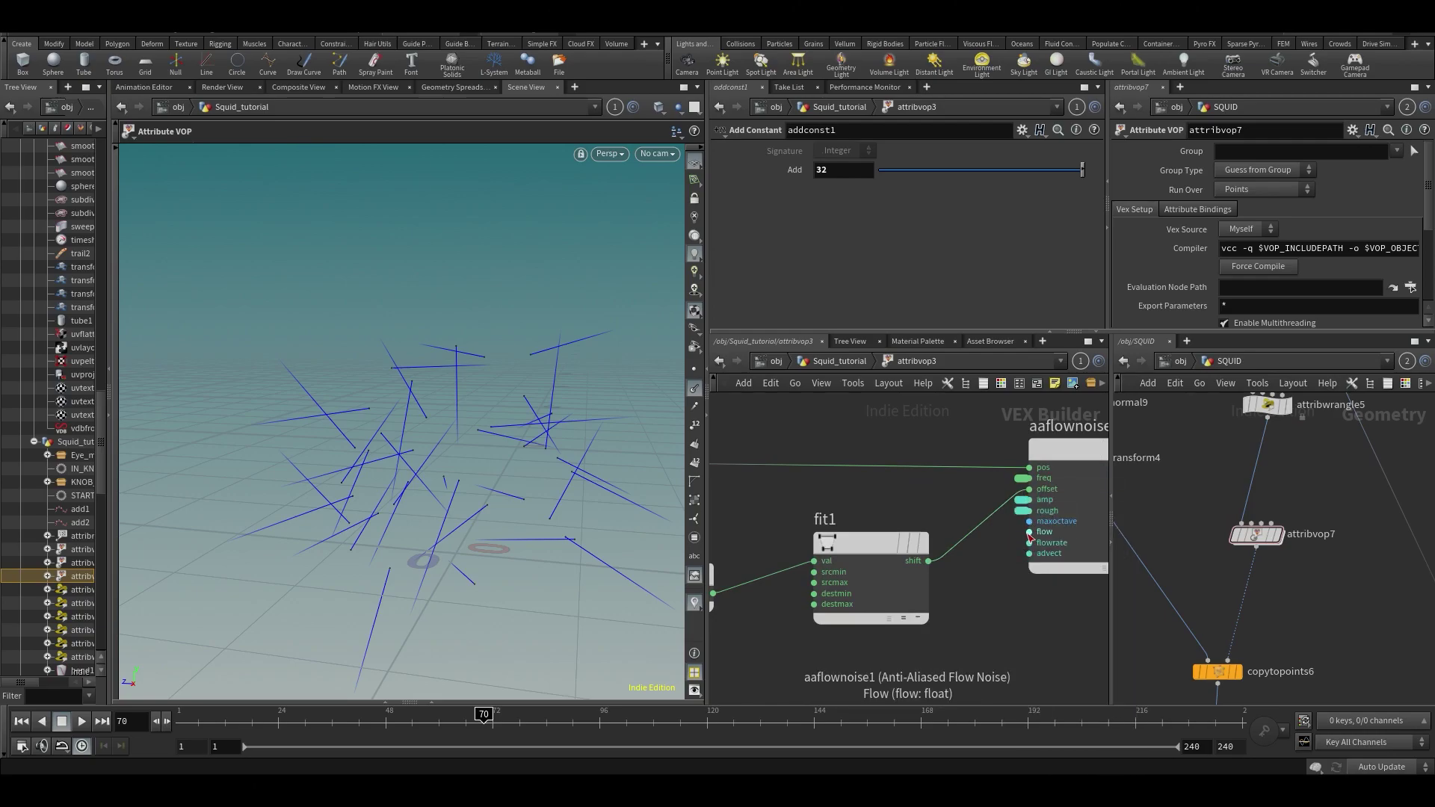
Step: Wire Time from geometryvopglobal1 into aaflownoise1's flow input
{"action": "left_click", "coordinate": [1029, 532]}
{"action": "middle_click_drag", "start_coordinate": [843, 483], "coordinate": [875, 447]}
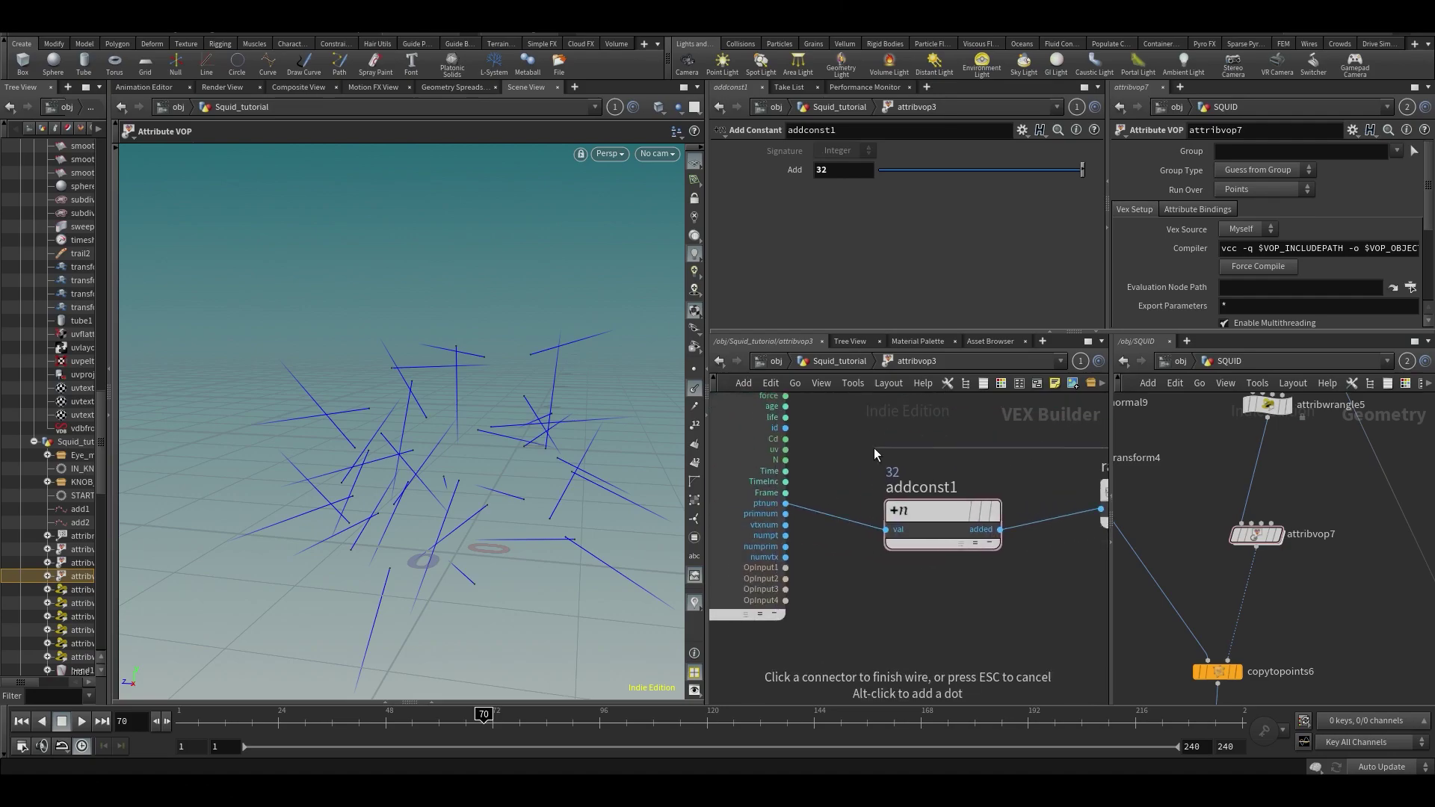
{"action": "left_click", "coordinate": [797, 471]}
{"action": "scroll", "coordinate": [971, 605], "scroll_direction": "down", "scroll_amount": 3}
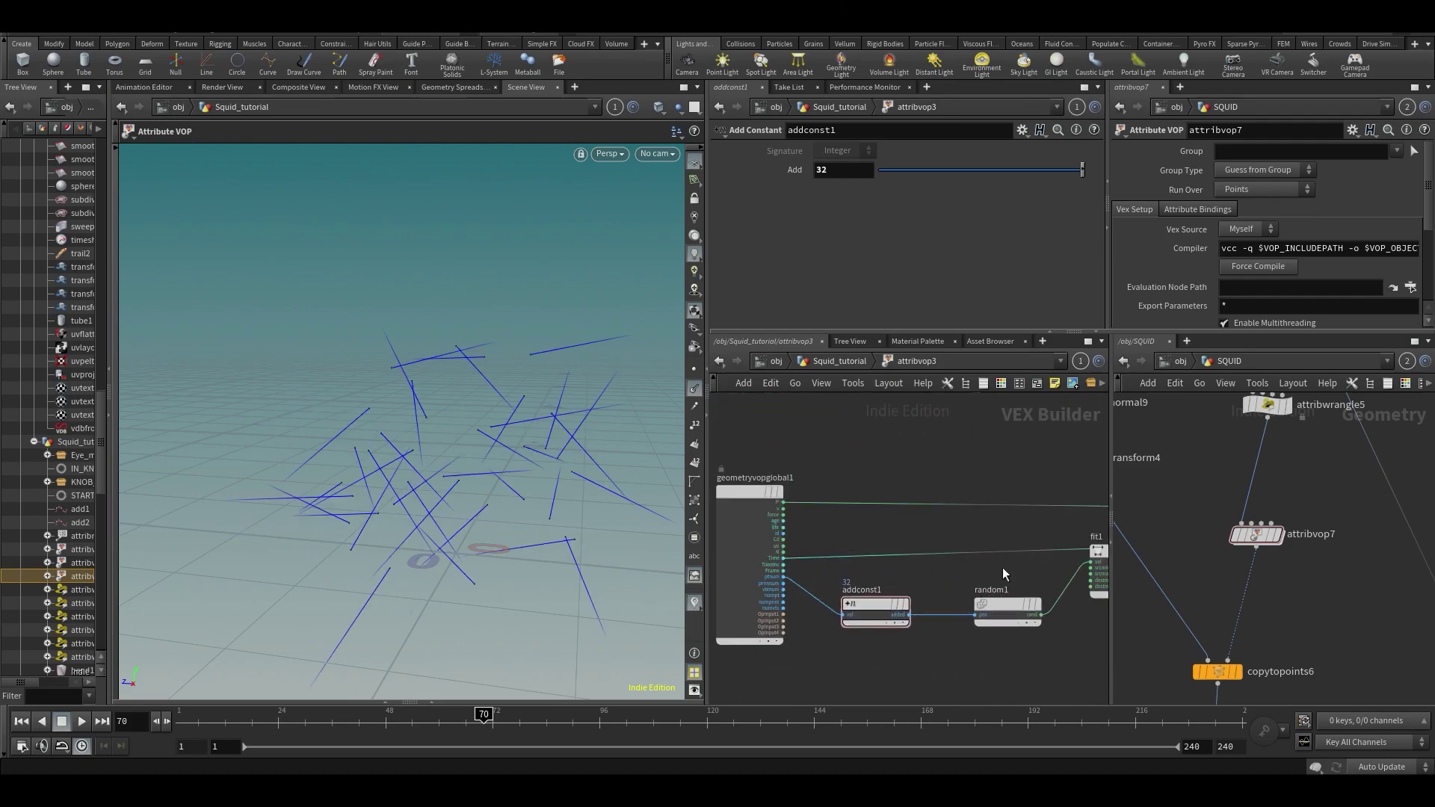
Step: Rearrange the VOP network and select aaflownoise1 to show its parameters
{"action": "middle_click_drag", "start_coordinate": [1003, 567], "coordinate": [928, 596]}
{"action": "left_click_drag", "start_coordinate": [1058, 581], "coordinate": [1063, 600]}
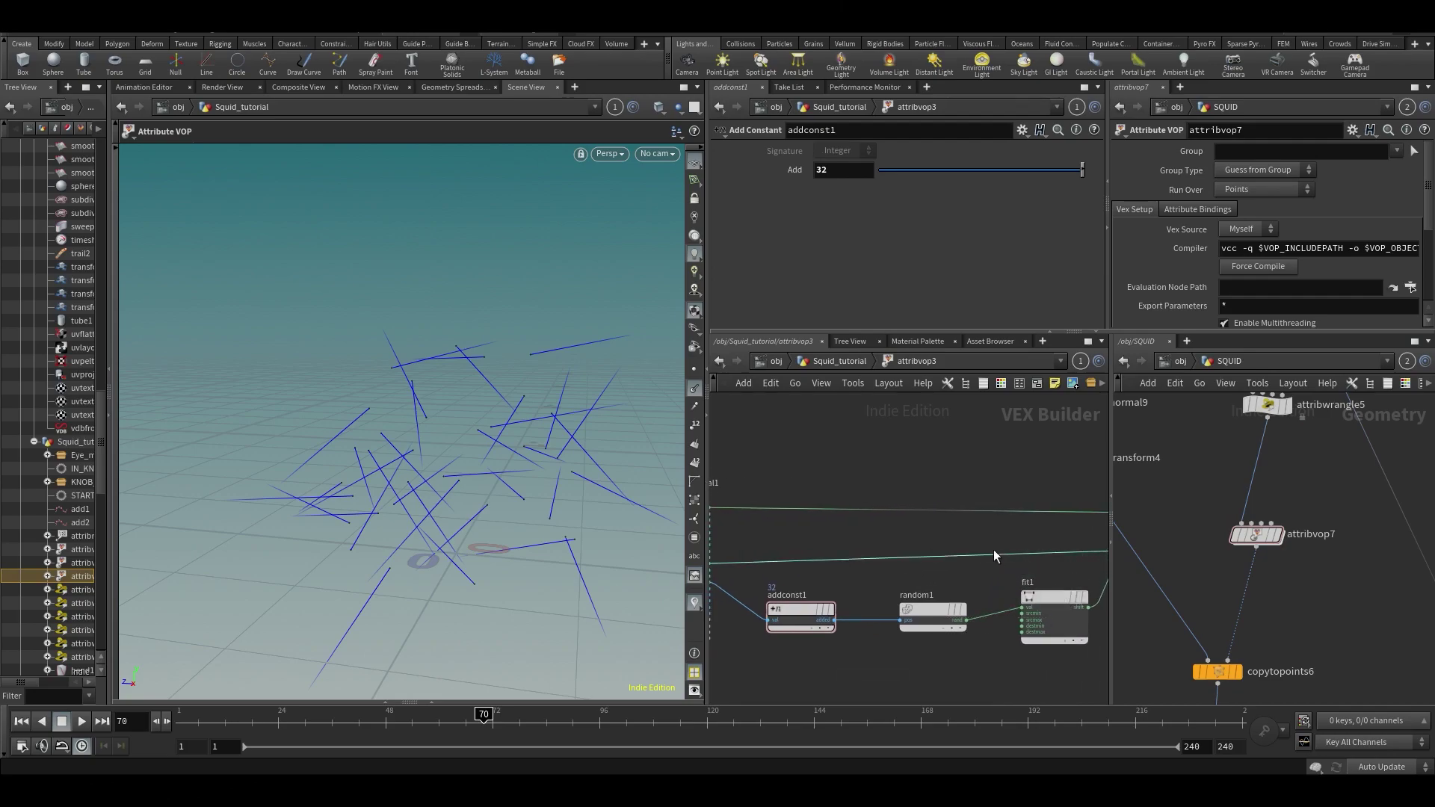
{"action": "middle_click_drag", "start_coordinate": [1044, 537], "coordinate": [915, 534]}
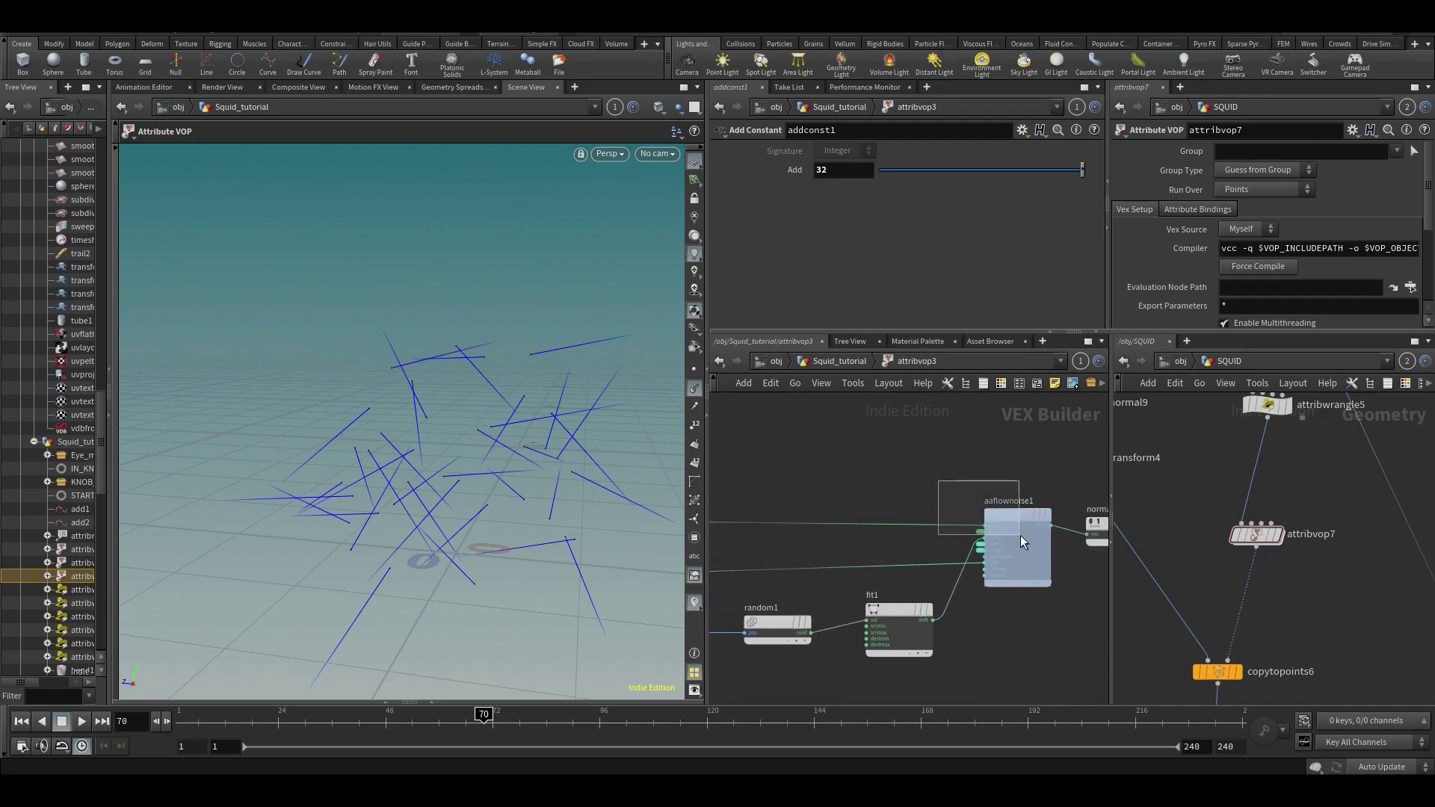
{"action": "left_click_drag", "start_coordinate": [1020, 536], "coordinate": [1020, 535]}
{"action": "middle_click_drag", "start_coordinate": [850, 479], "coordinate": [889, 474]}
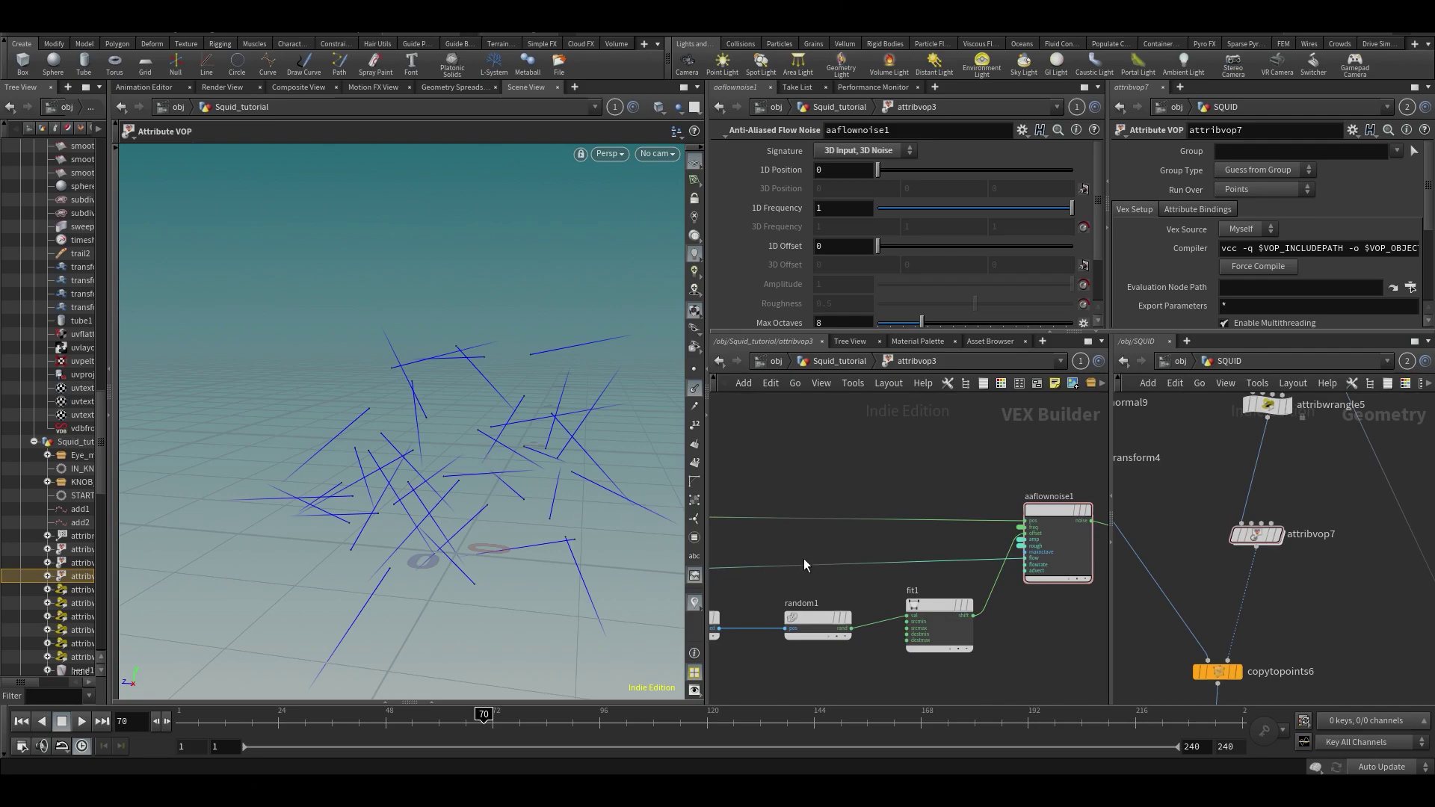
{"action": "middle_click_drag", "start_coordinate": [817, 516], "coordinate": [867, 486]}
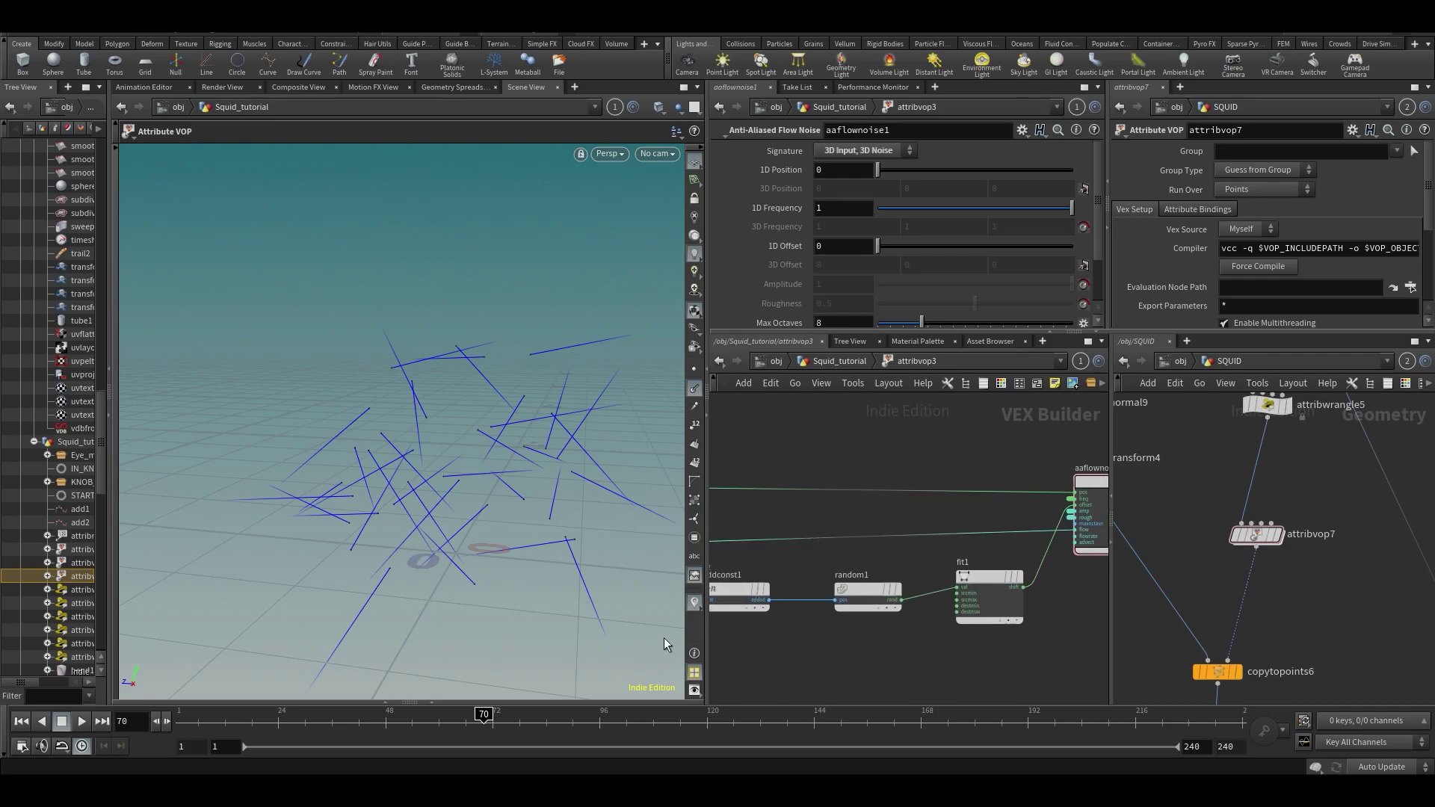
Step: Add a Multiply node on the Time wire and promote its second input
{"action": "key", "text": "Tab"}
{"action": "type", "text": "mul"}
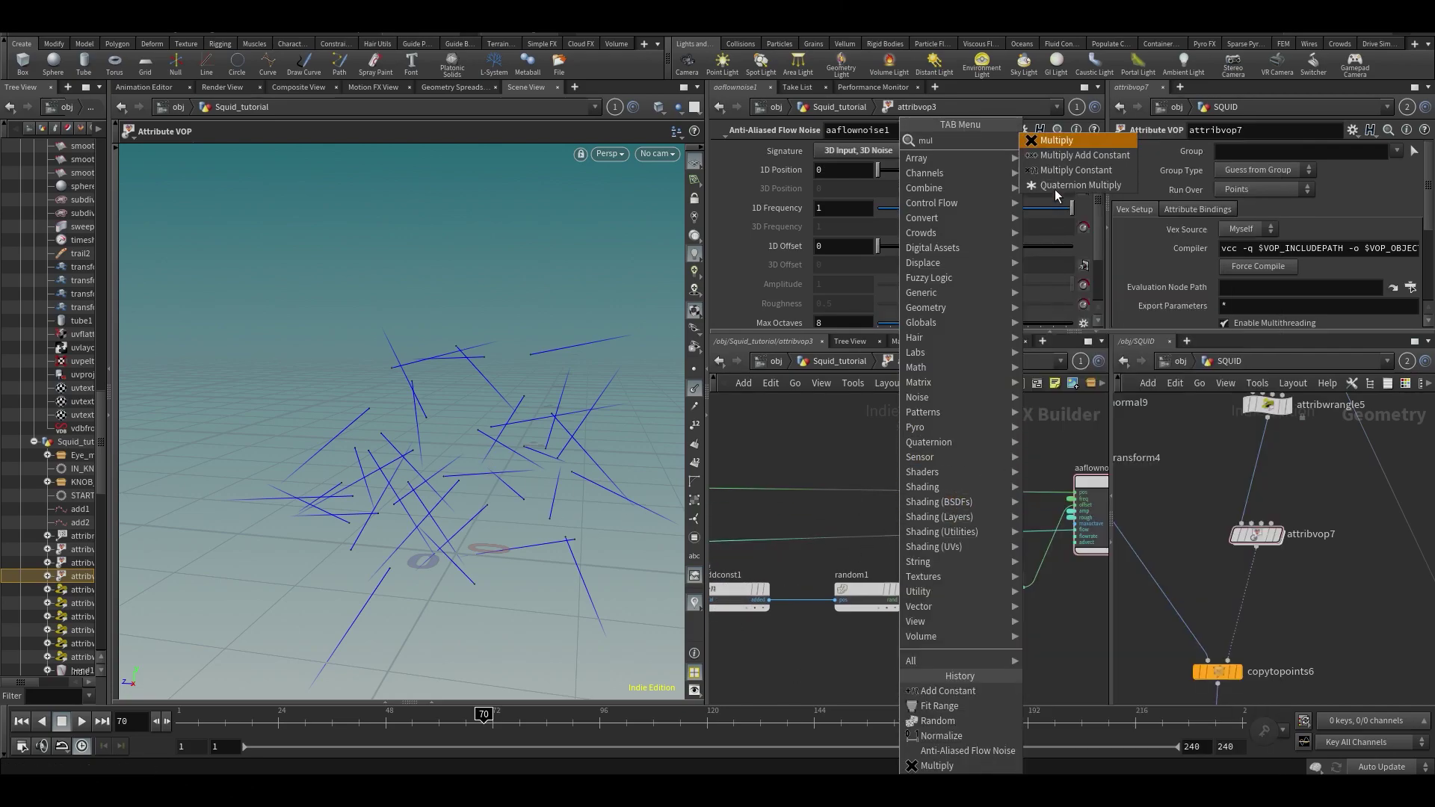
{"action": "left_click", "coordinate": [1057, 140]}
{"action": "left_click", "coordinate": [828, 522]}
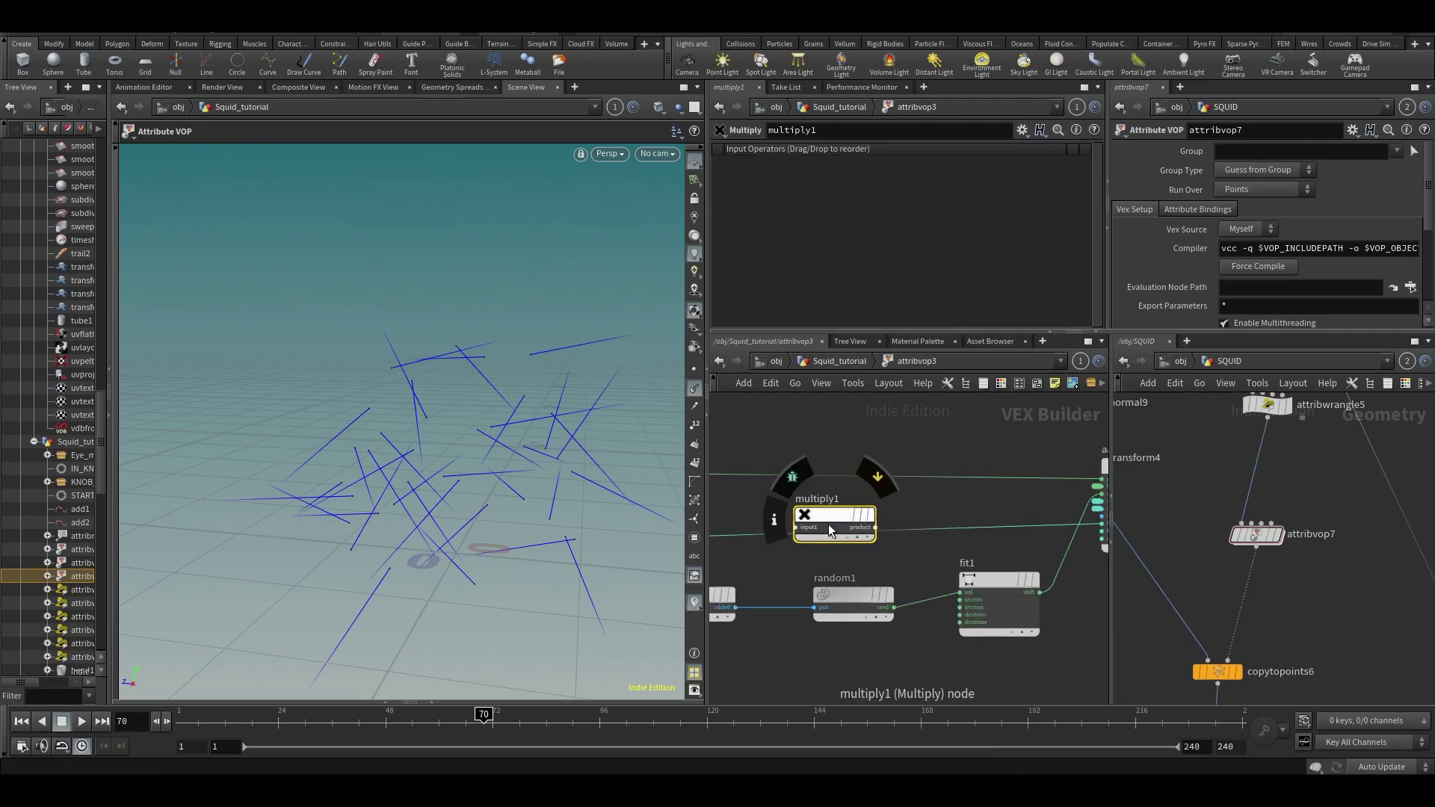
{"action": "right_click", "coordinate": [816, 527]}
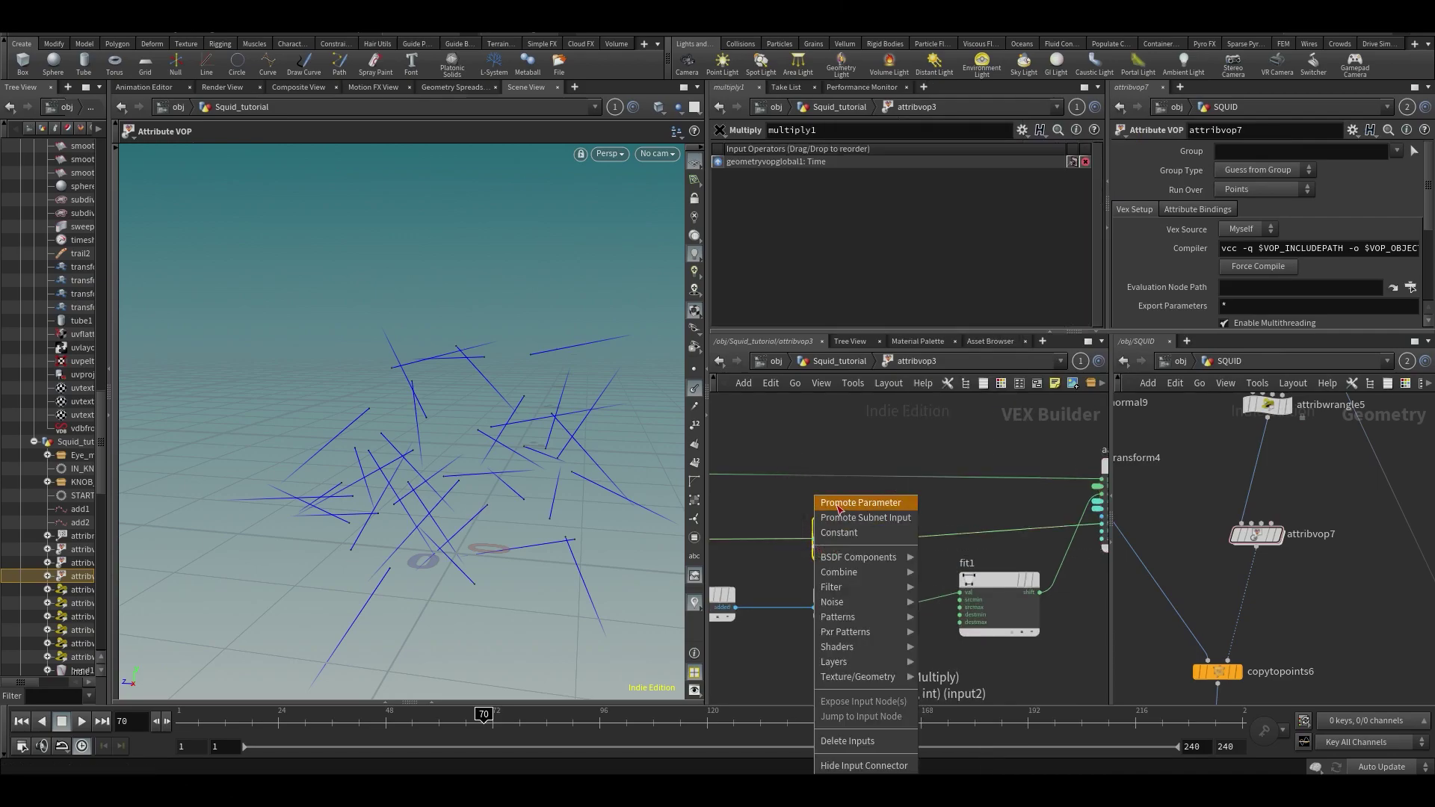
{"action": "left_click", "coordinate": [839, 503]}
Step: Rename the promoted parameter's Name and Label to speed
{"action": "left_click", "coordinate": [1114, 543]}
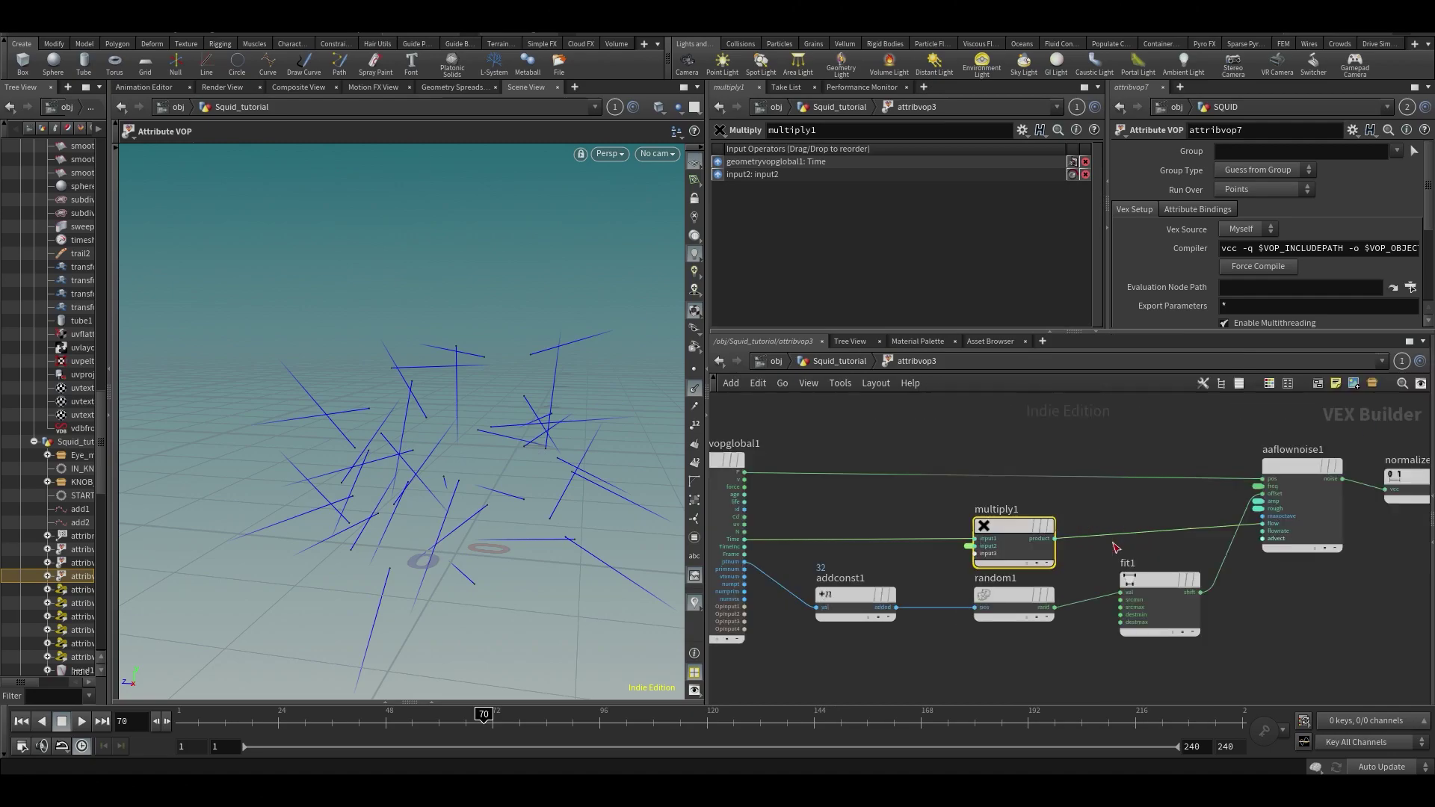
{"action": "left_click", "coordinate": [1110, 229]}
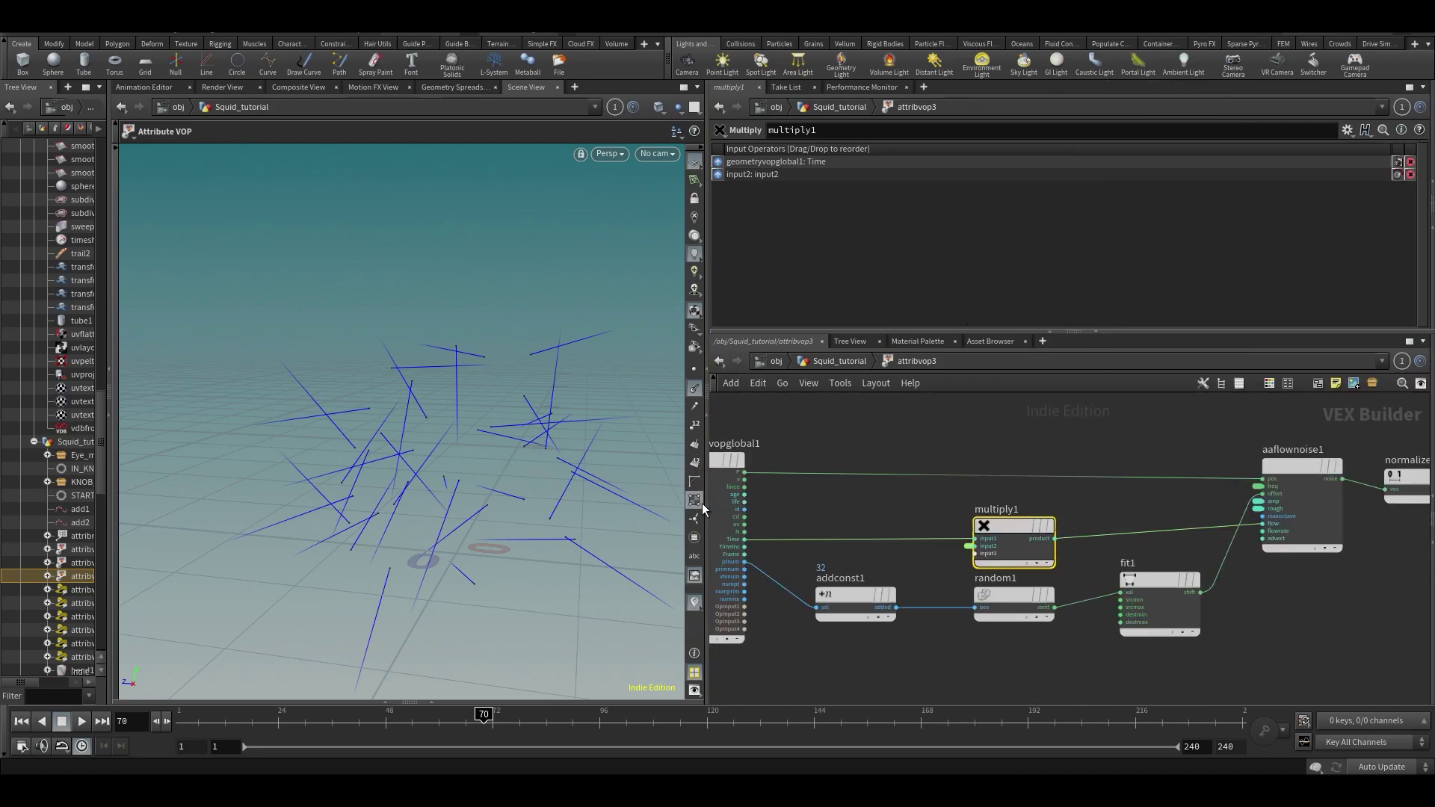
{"action": "left_click_drag", "start_coordinate": [709, 503], "coordinate": [510, 503]}
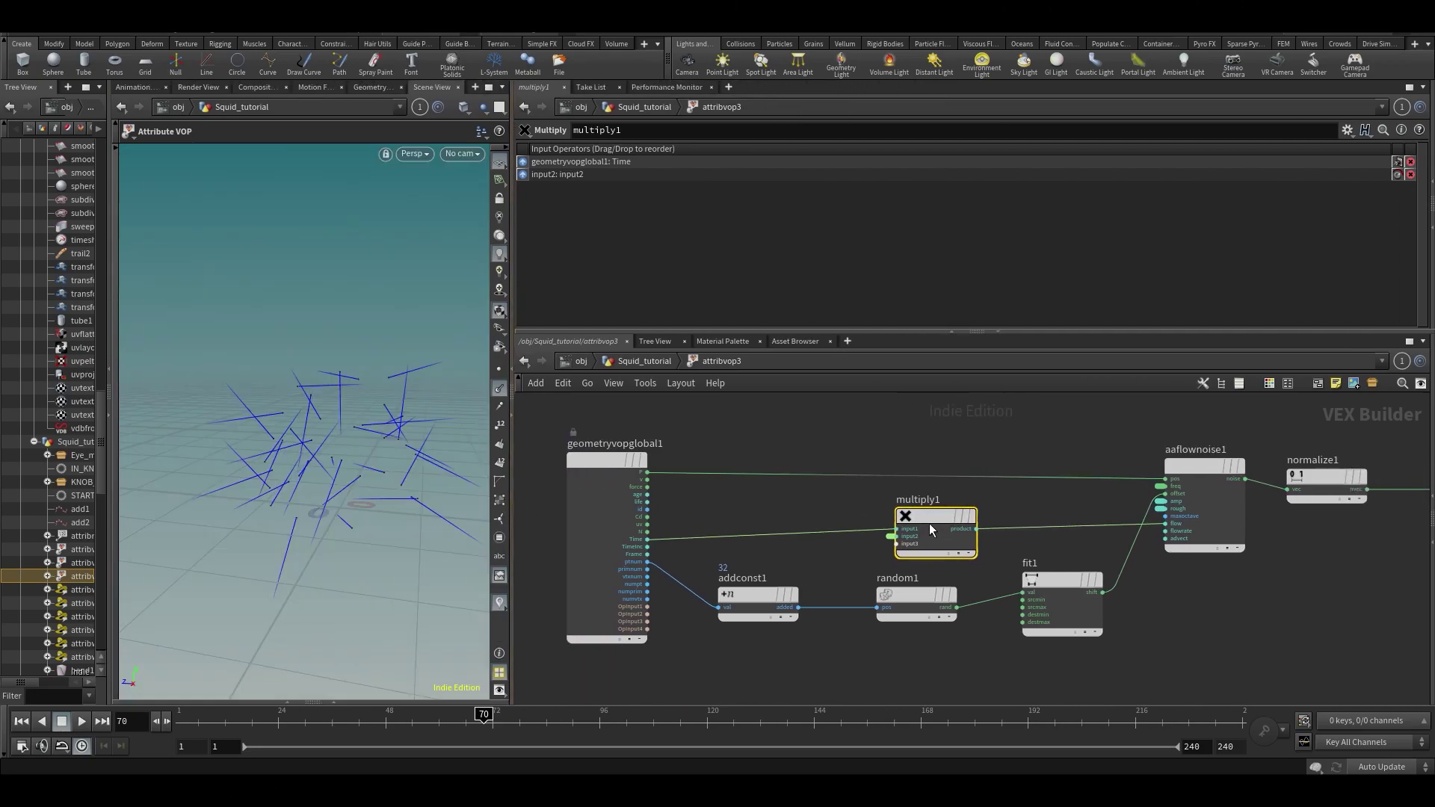
{"action": "left_click", "coordinate": [897, 530]}
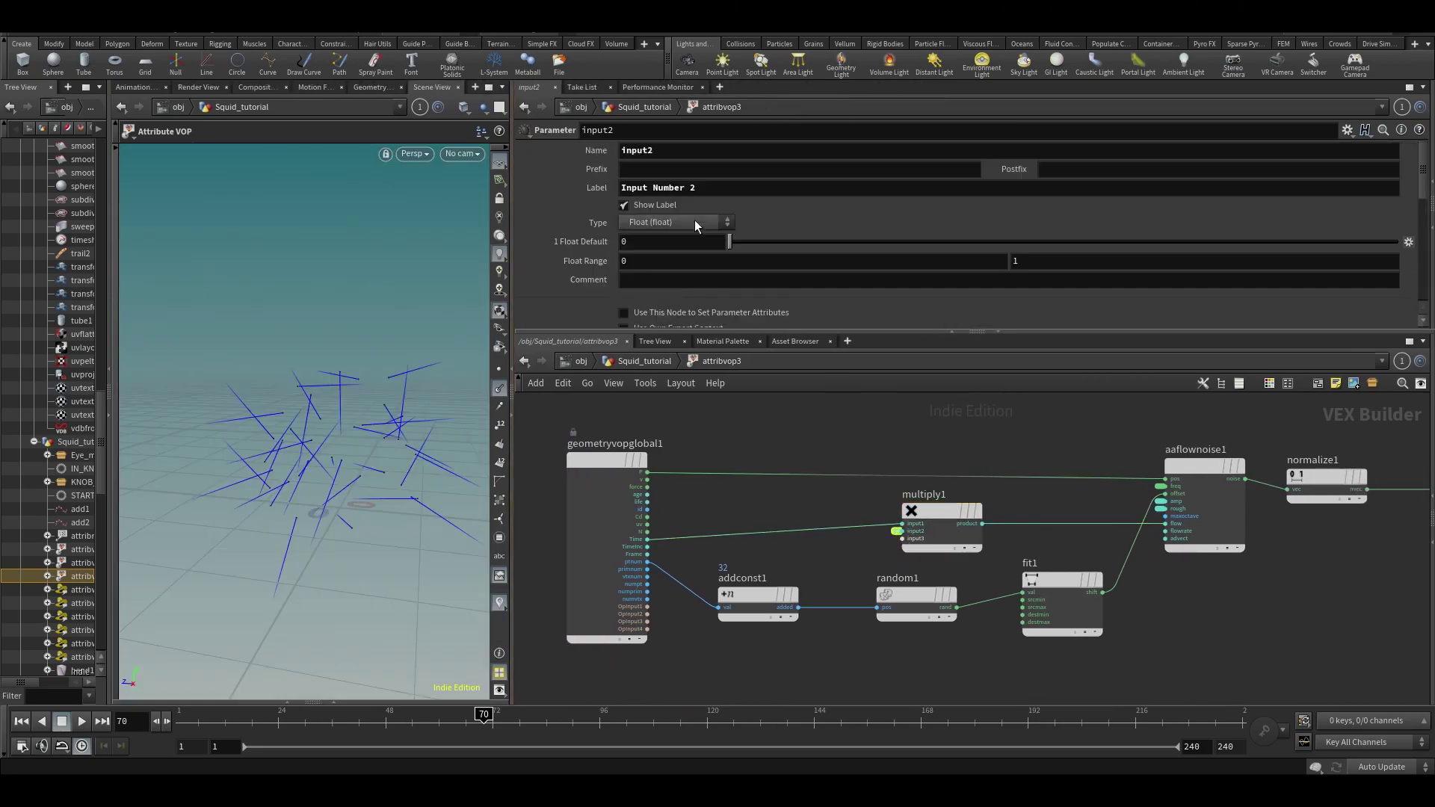
{"action": "double_click", "coordinate": [712, 155]}
{"action": "type", "text": "speed"}
{"action": "key", "text": "Tab"}
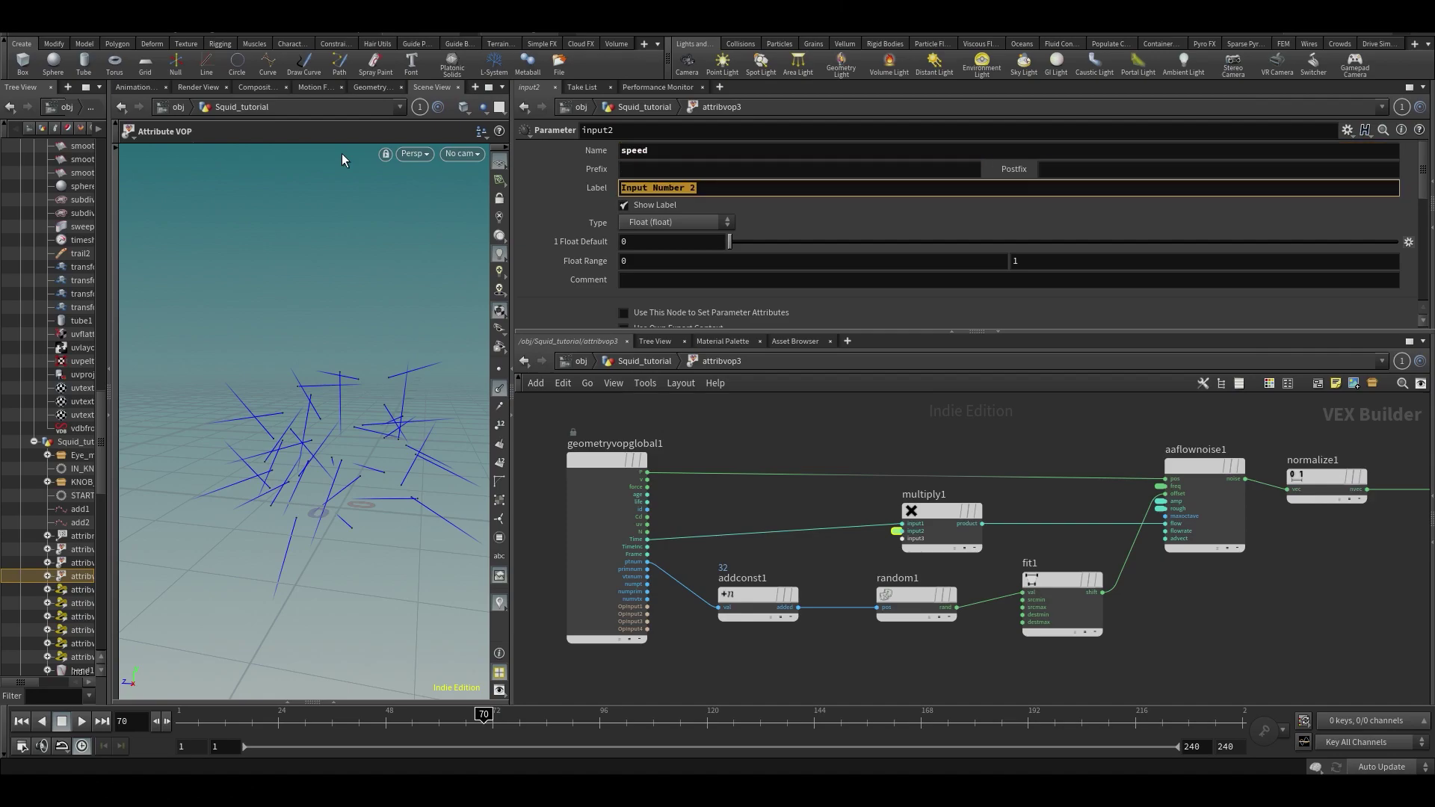
{"action": "type", "text": "speed"}
{"action": "key", "text": "Return"}
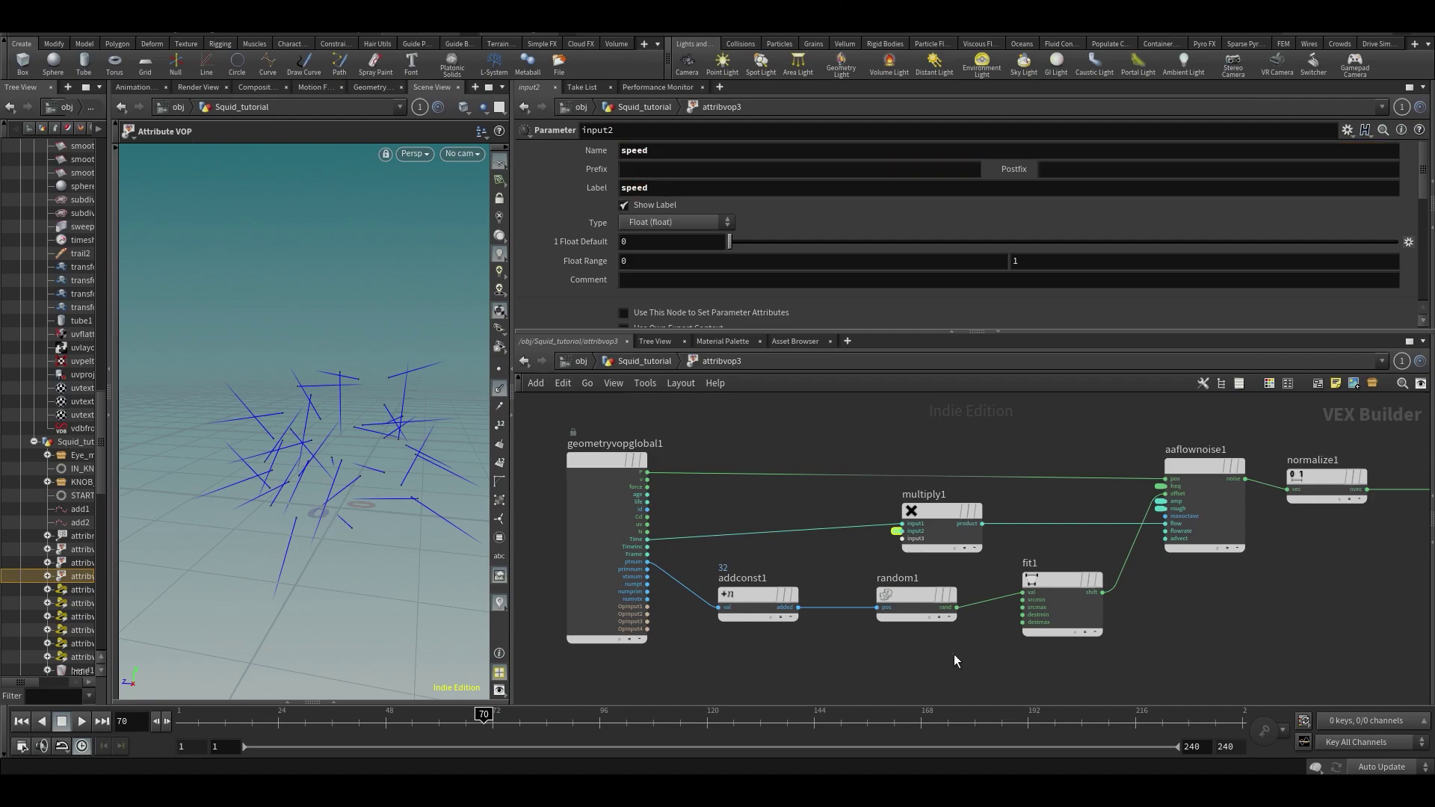
Step: Set attribvop3's speed to 0.28 and play the animation to watch the normals move
{"action": "key", "text": "u"}
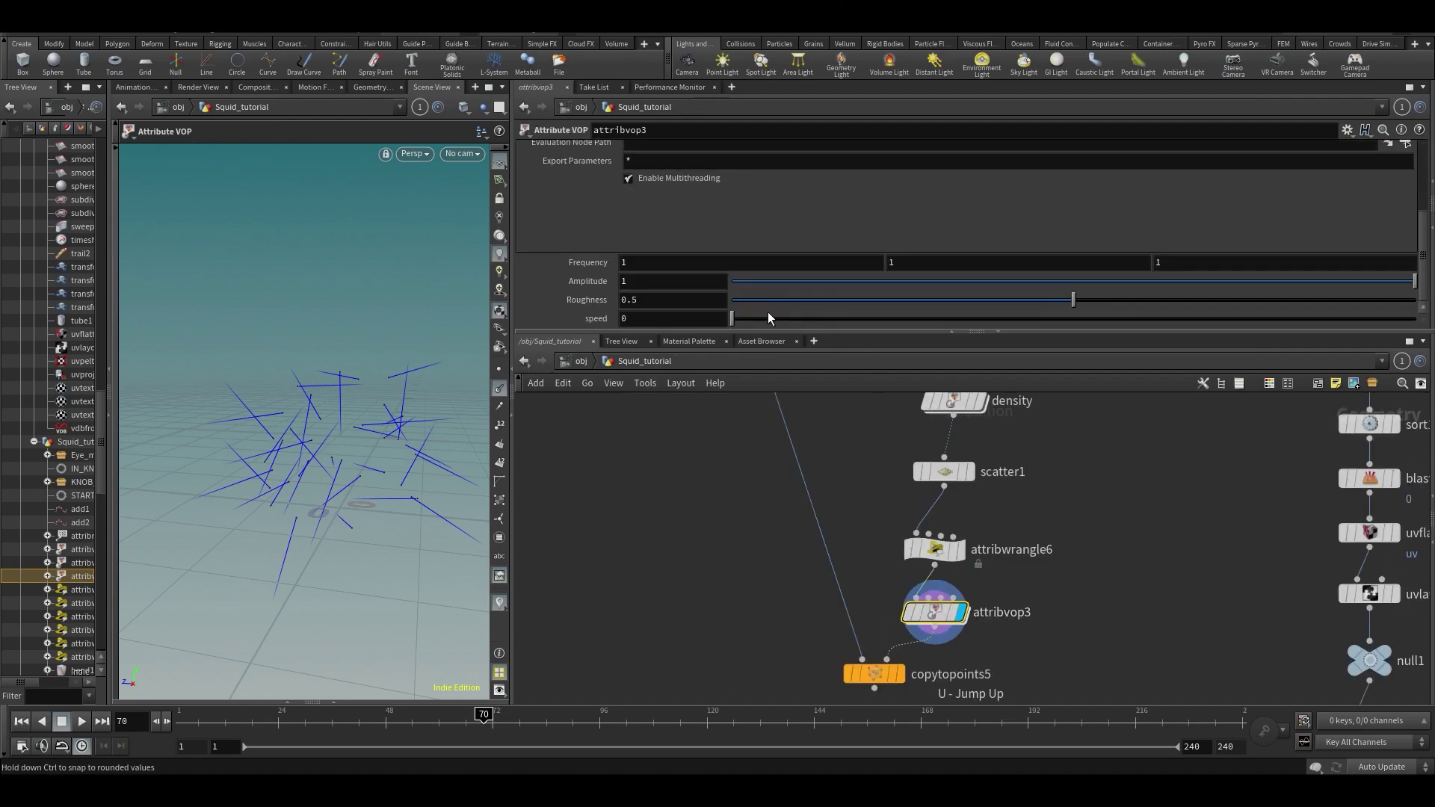
{"action": "left_click_drag", "start_coordinate": [768, 318], "coordinate": [923, 319]}
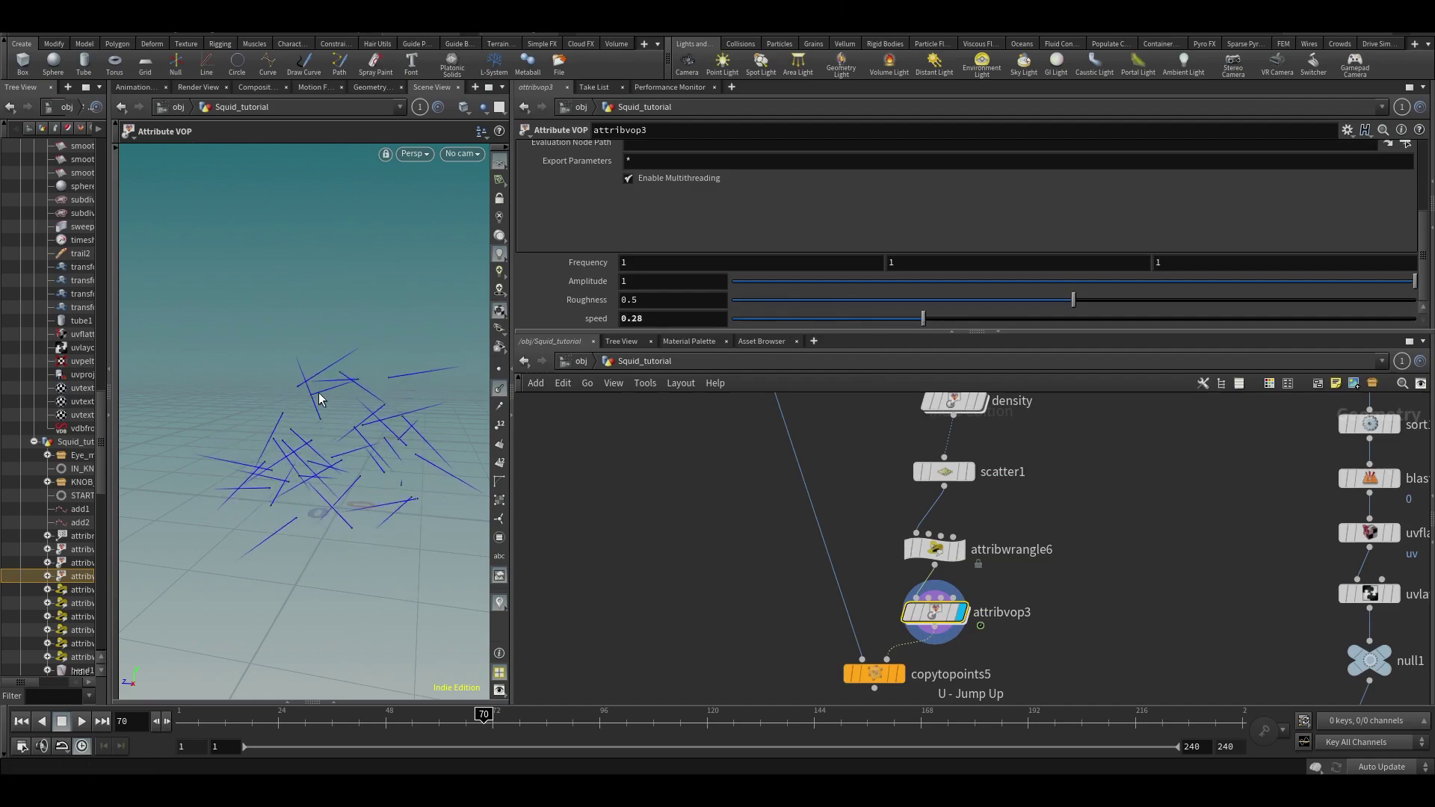
{"action": "key", "text": "Up"}
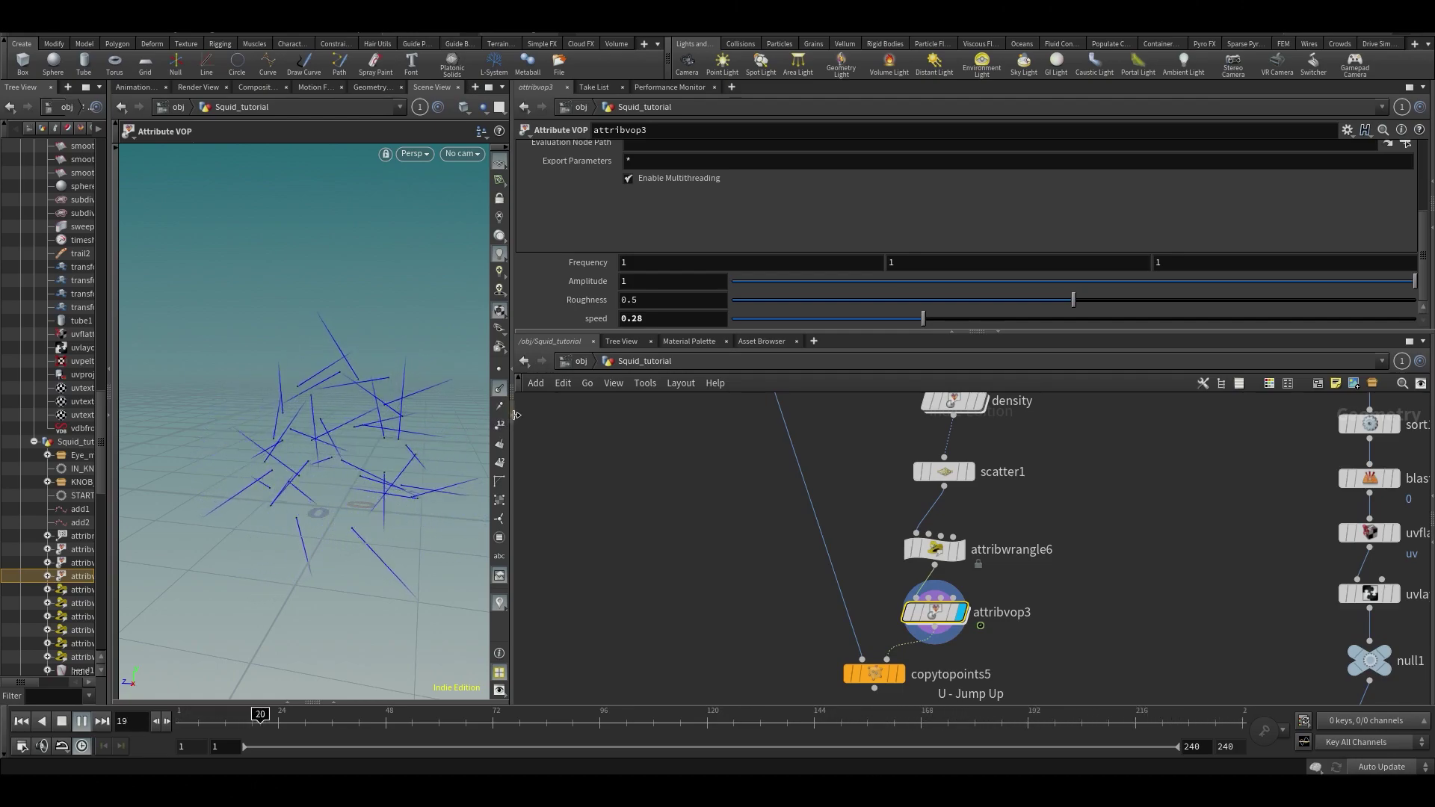
{"action": "left_click_drag", "start_coordinate": [516, 415], "coordinate": [634, 415]}
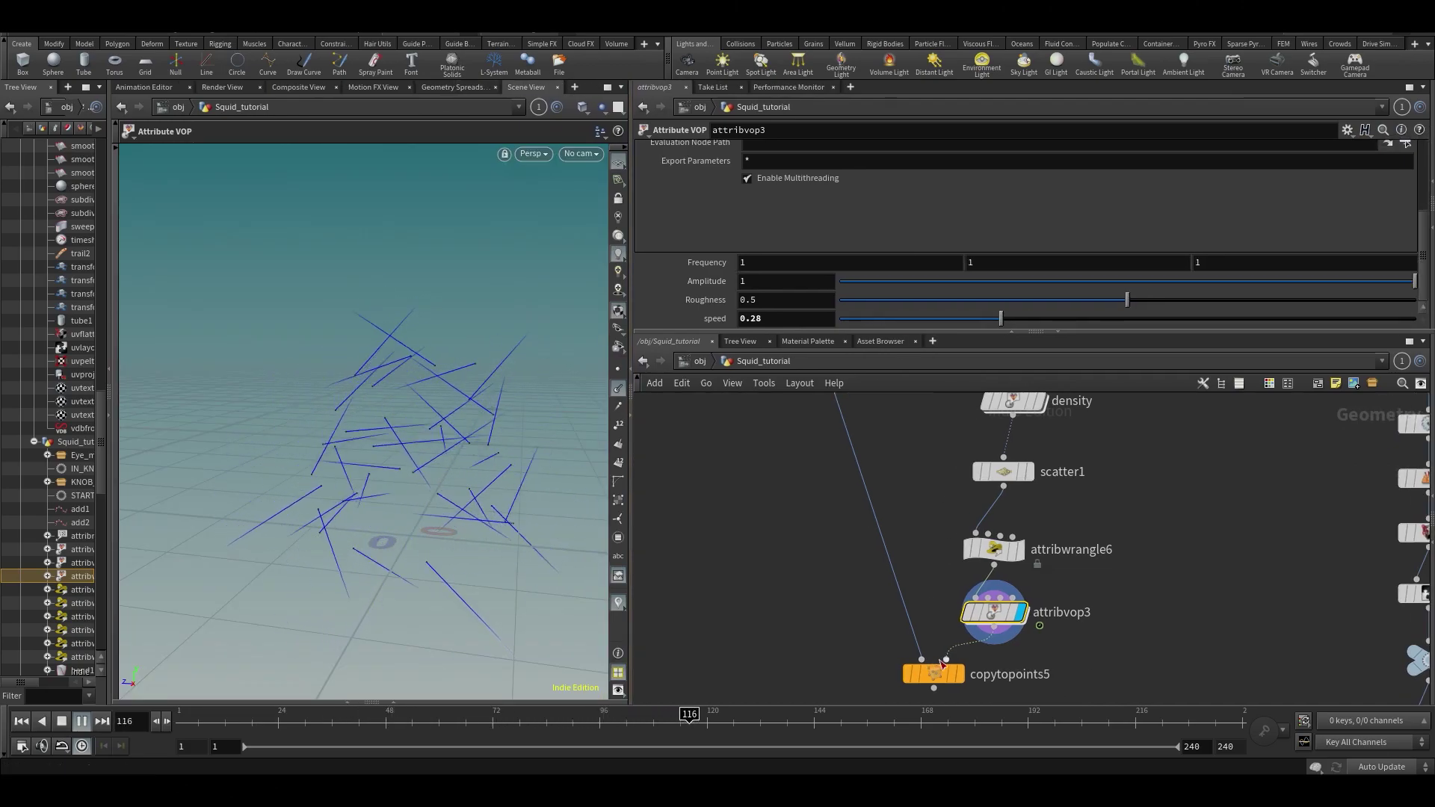
Step: Display copytopoints5, then give attribvop3 frequency 3.5, amplitude 2.1 and speed 0.59, and orbit toward the spheres
{"action": "left_click", "coordinate": [959, 675]}
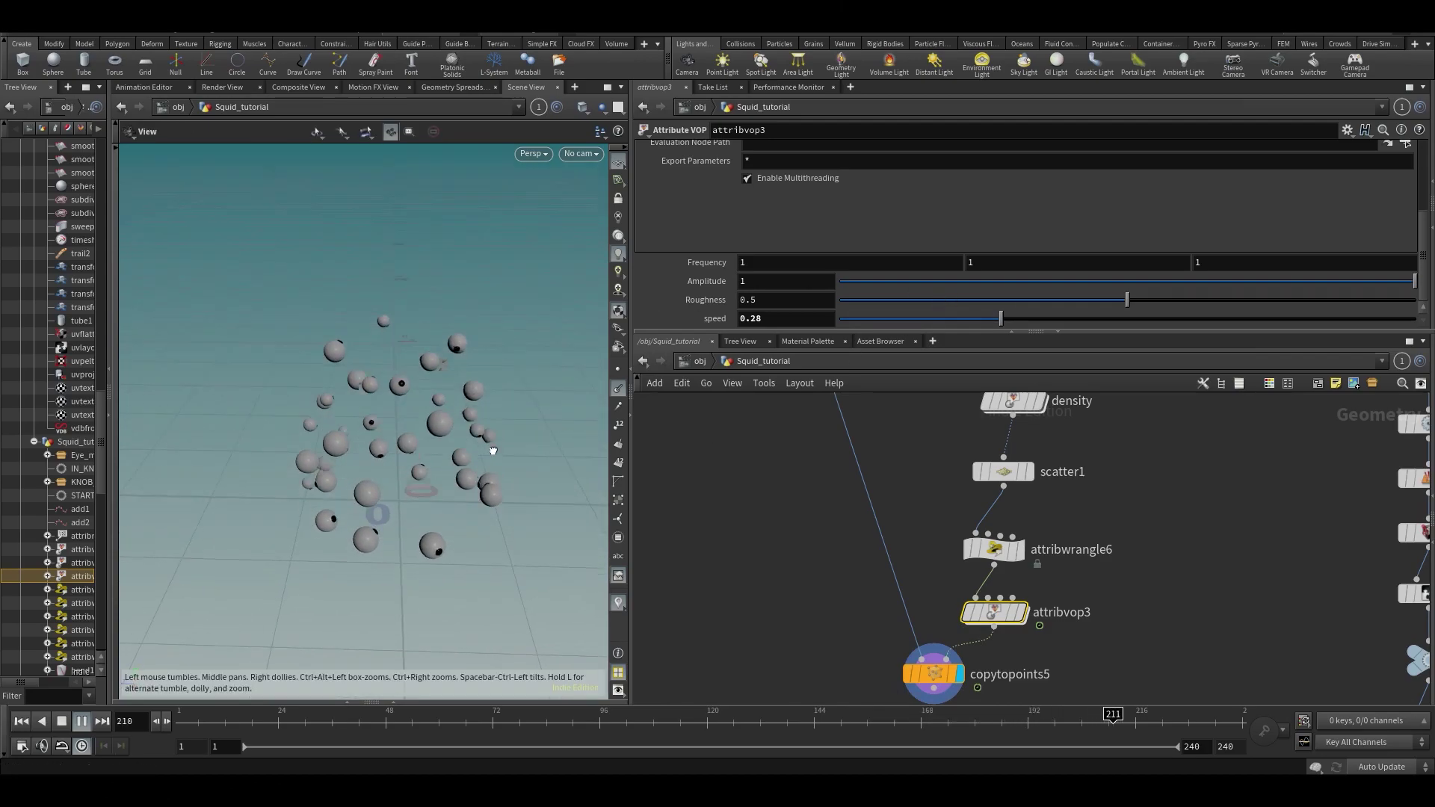
{"action": "middle_click_drag", "start_coordinate": [686, 262], "coordinate": [1026, 251]}
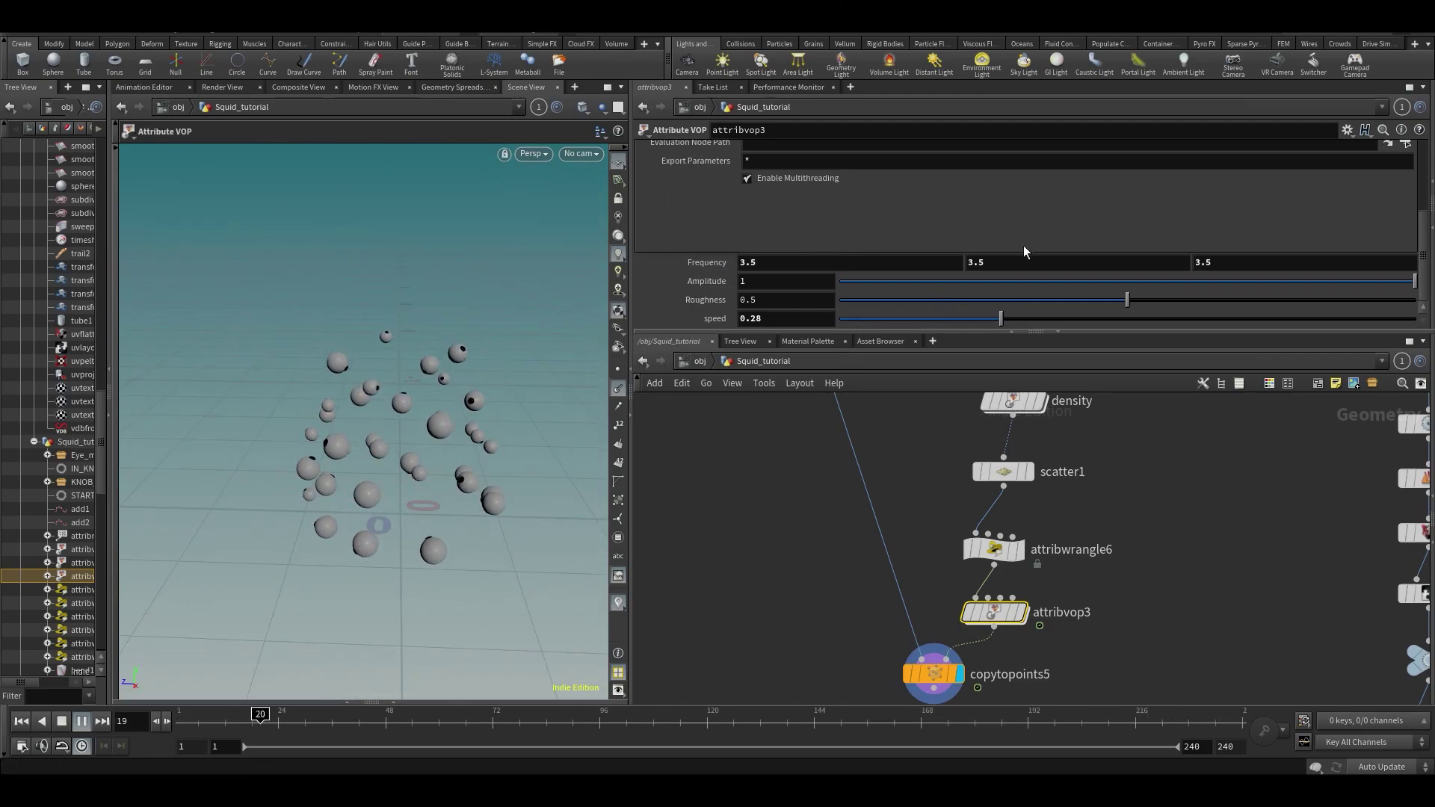
{"action": "middle_click_drag", "start_coordinate": [769, 283], "coordinate": [913, 282]}
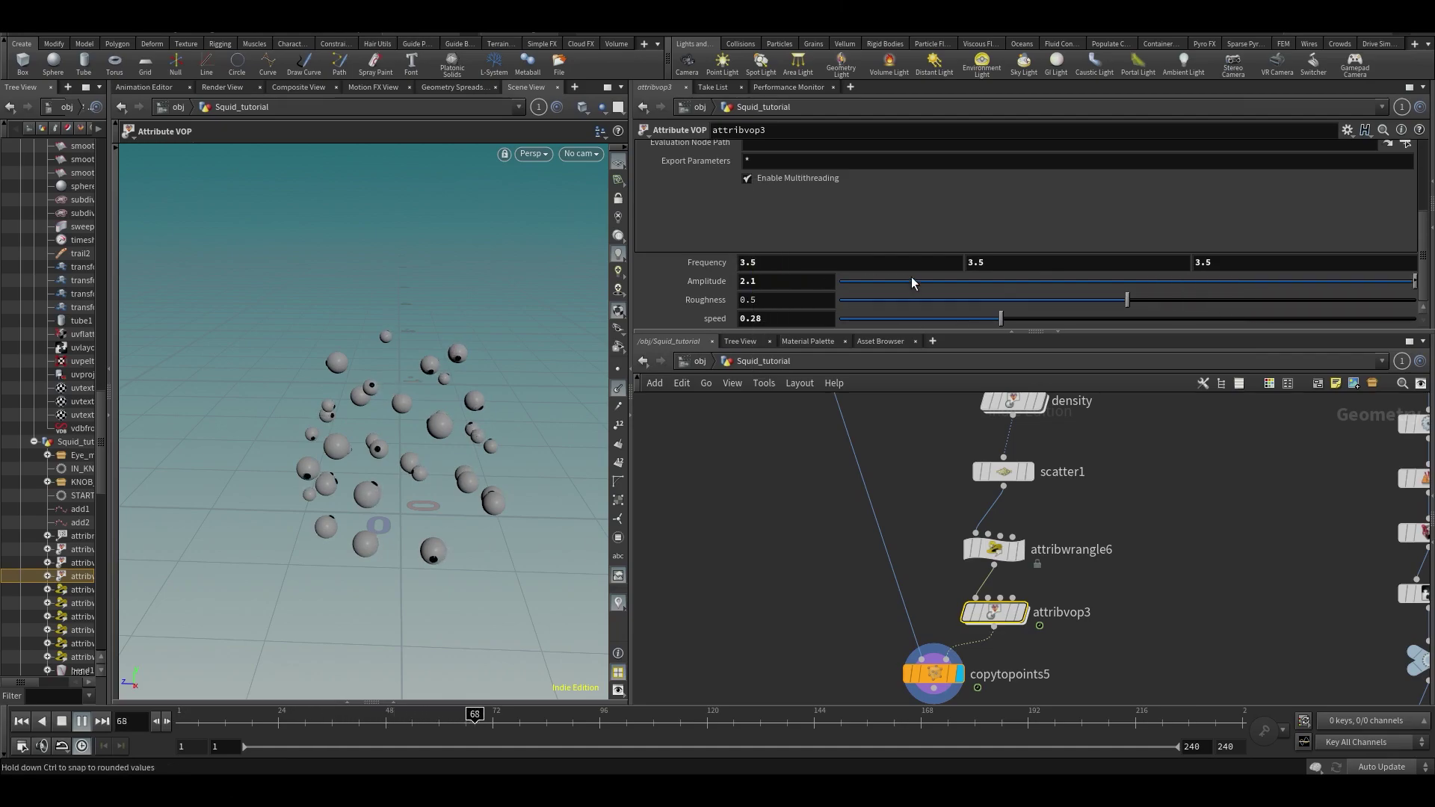
{"action": "left_click_drag", "start_coordinate": [1000, 318], "coordinate": [1178, 318]}
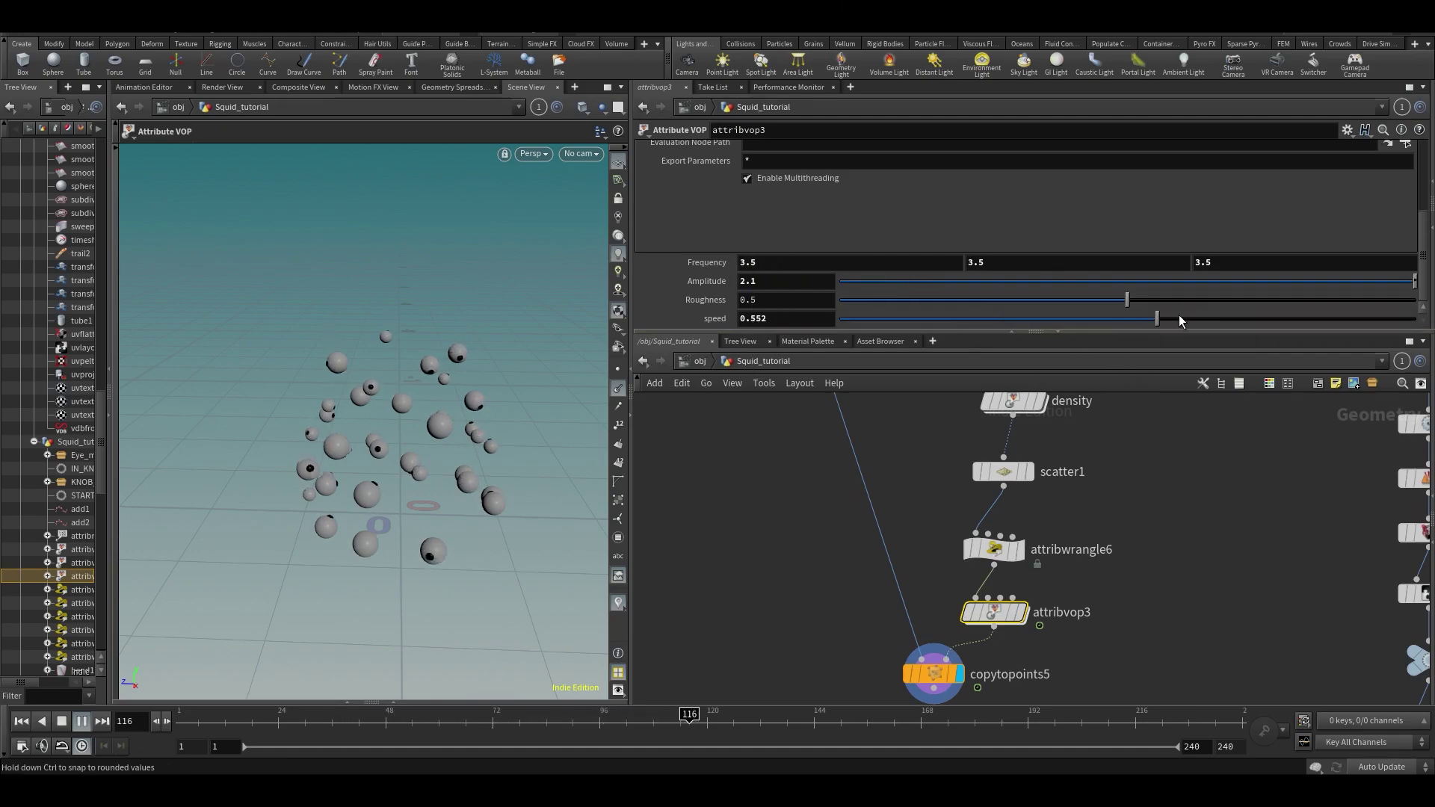
{"action": "key", "text": "Escape"}
{"action": "left_click_drag", "start_coordinate": [407, 430], "coordinate": [432, 473]}
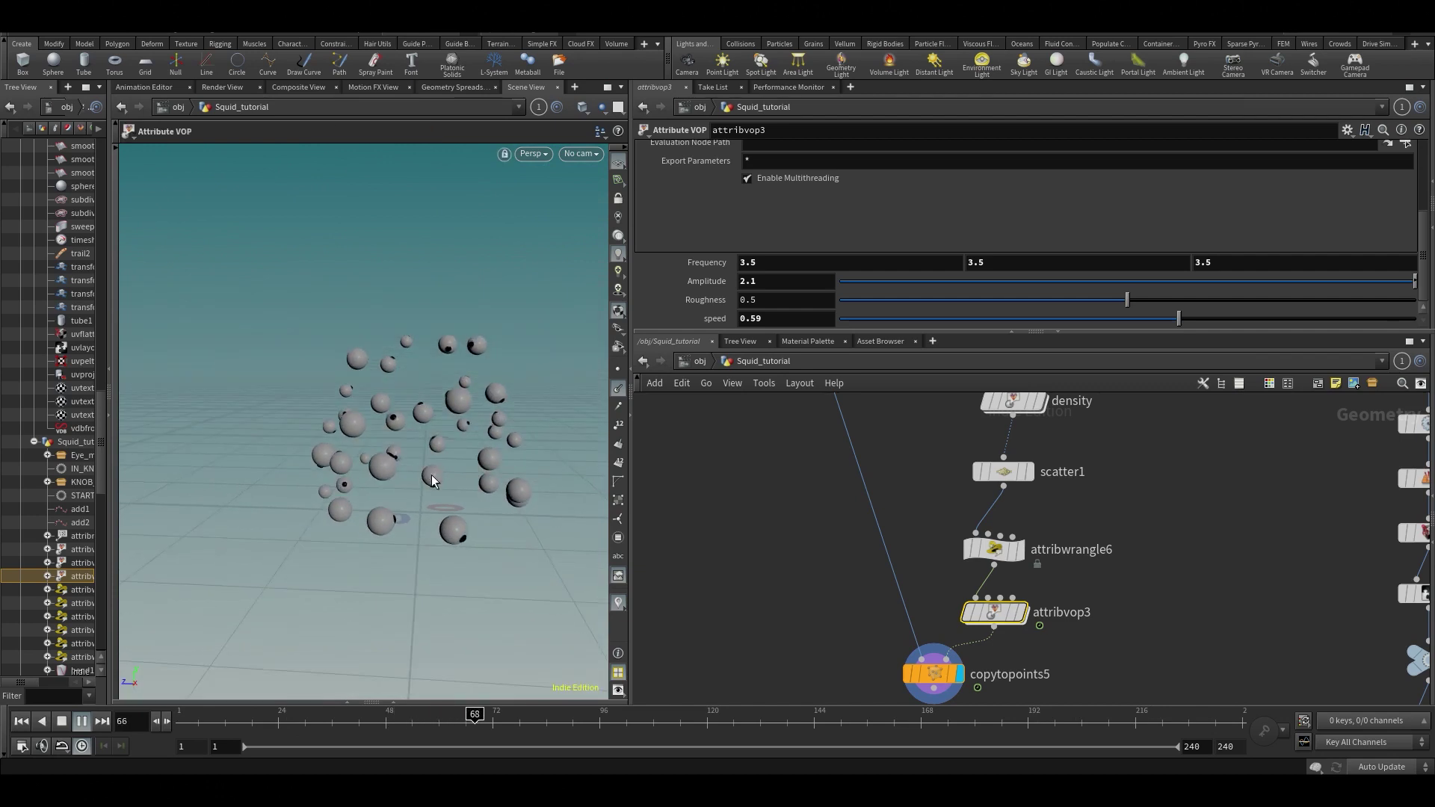